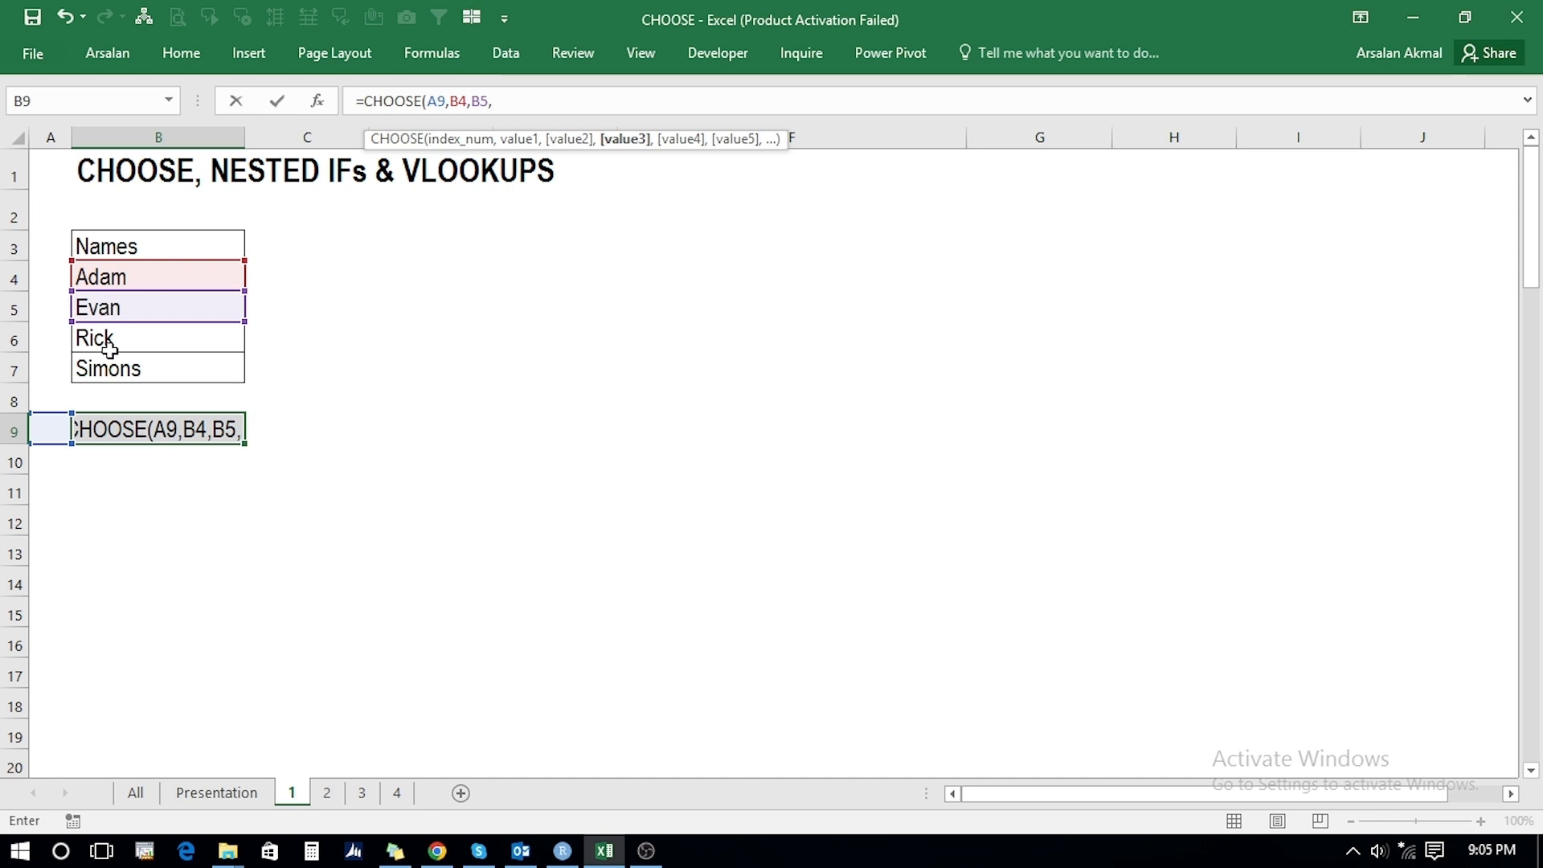
Step: Complete the CHOOSE formula in B9 with B6 and B7 as the third and fourth values
left_click(106, 338)
type(",")
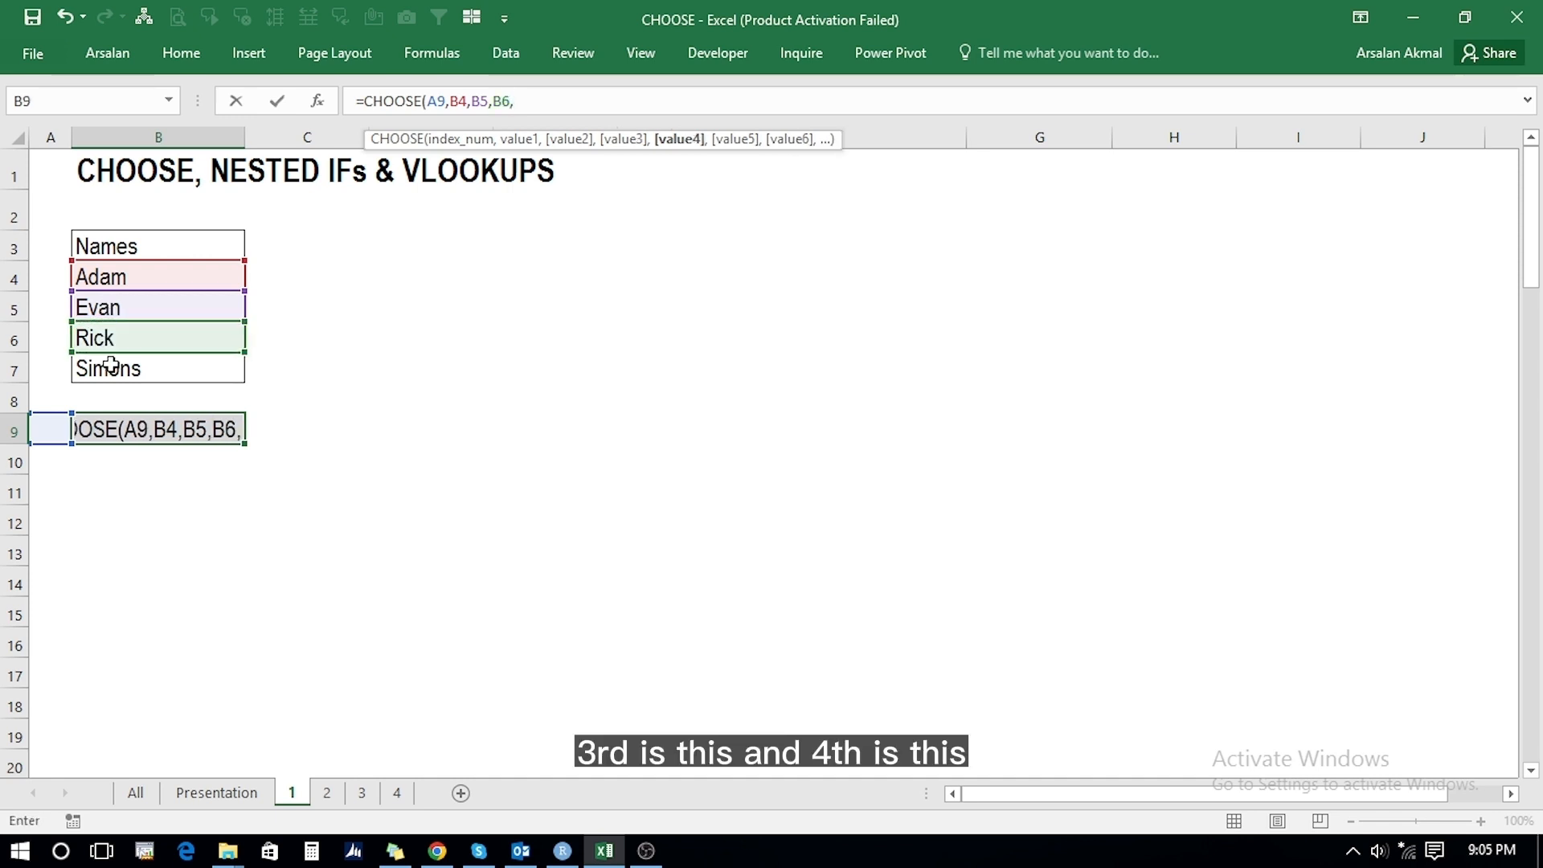
left_click(110, 365)
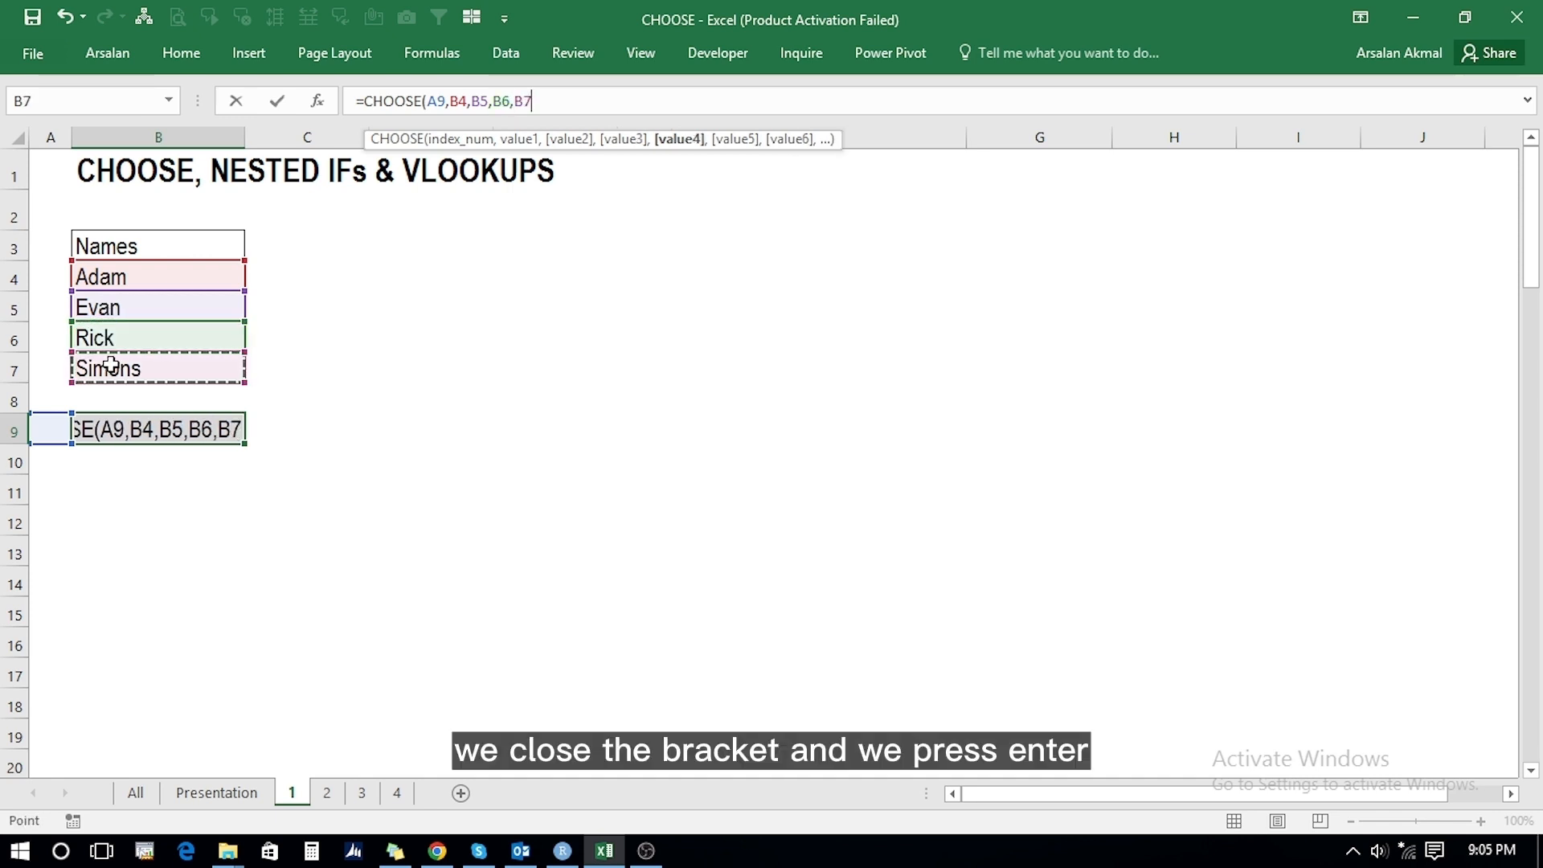
type(")")
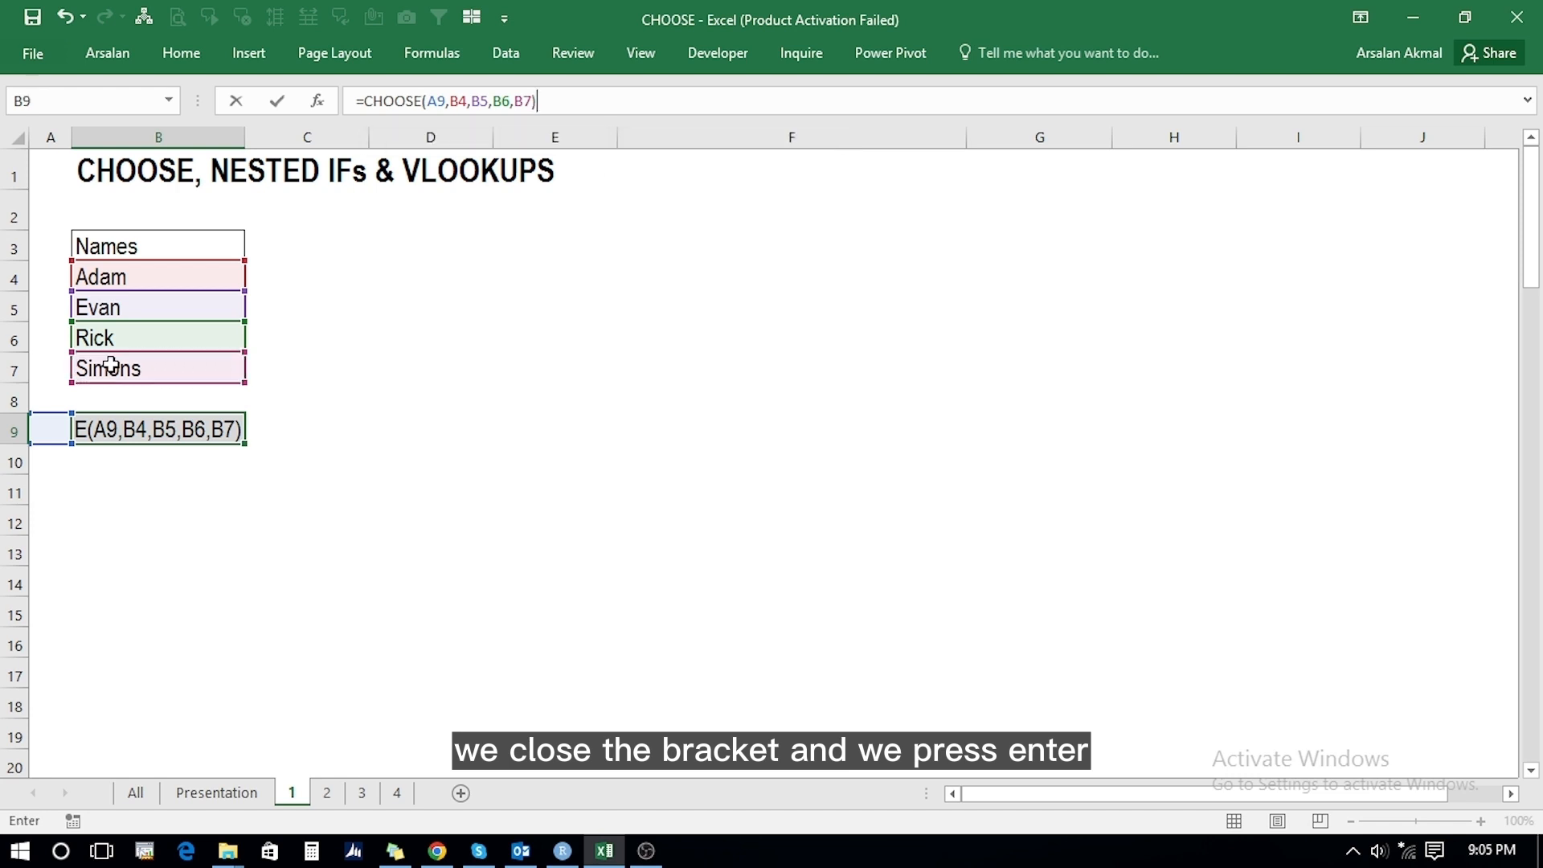
key("Return")
Step: Test the CHOOSE formula by entering the index numbers 1, 3 and 4 one after another in A9
key("Up")
key("Left")
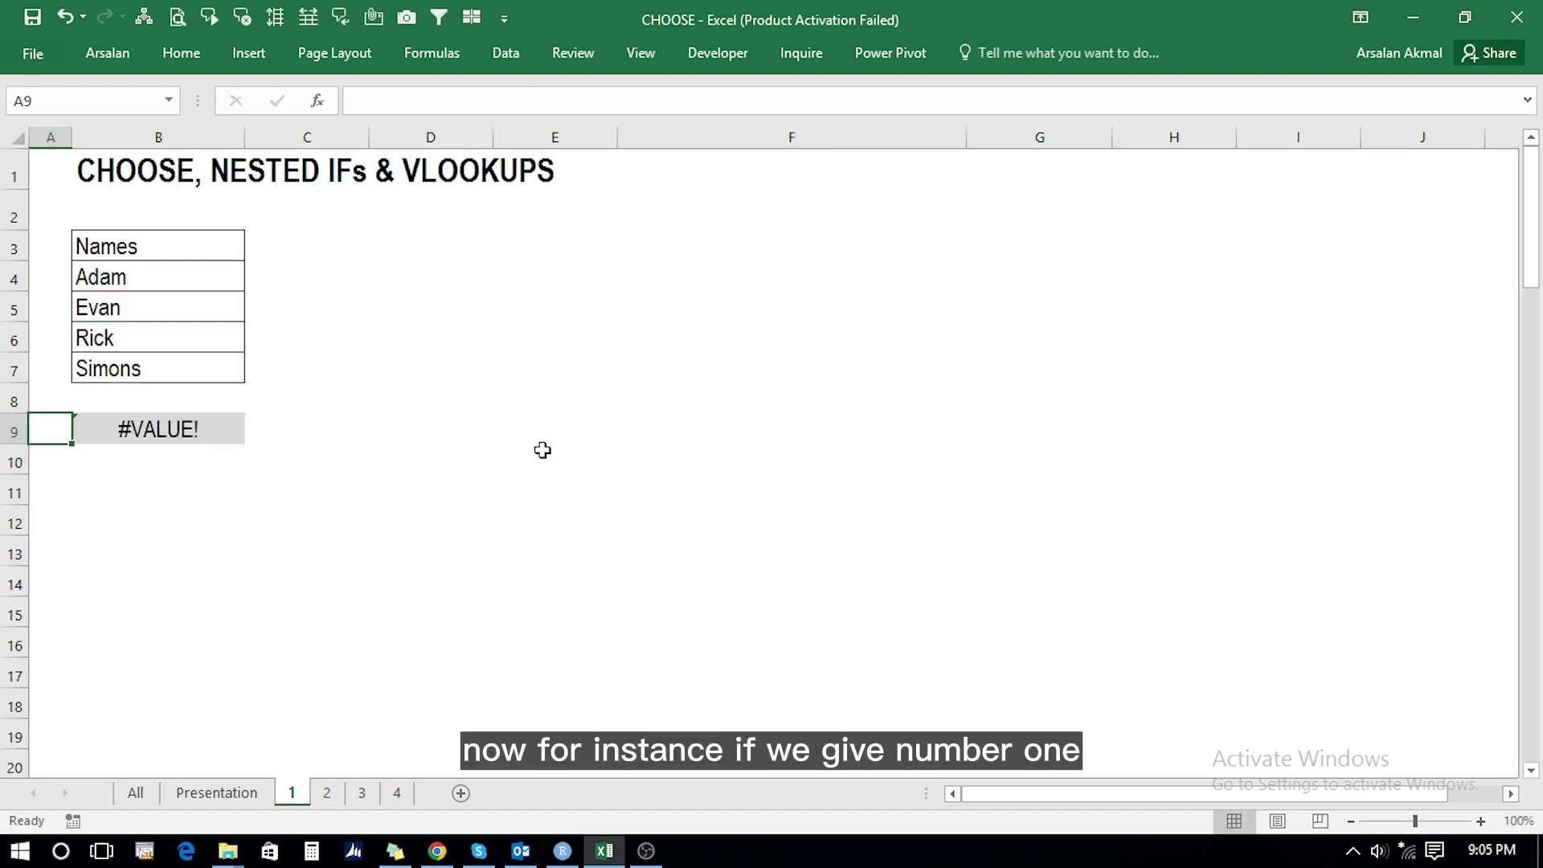
type("1")
key("Return")
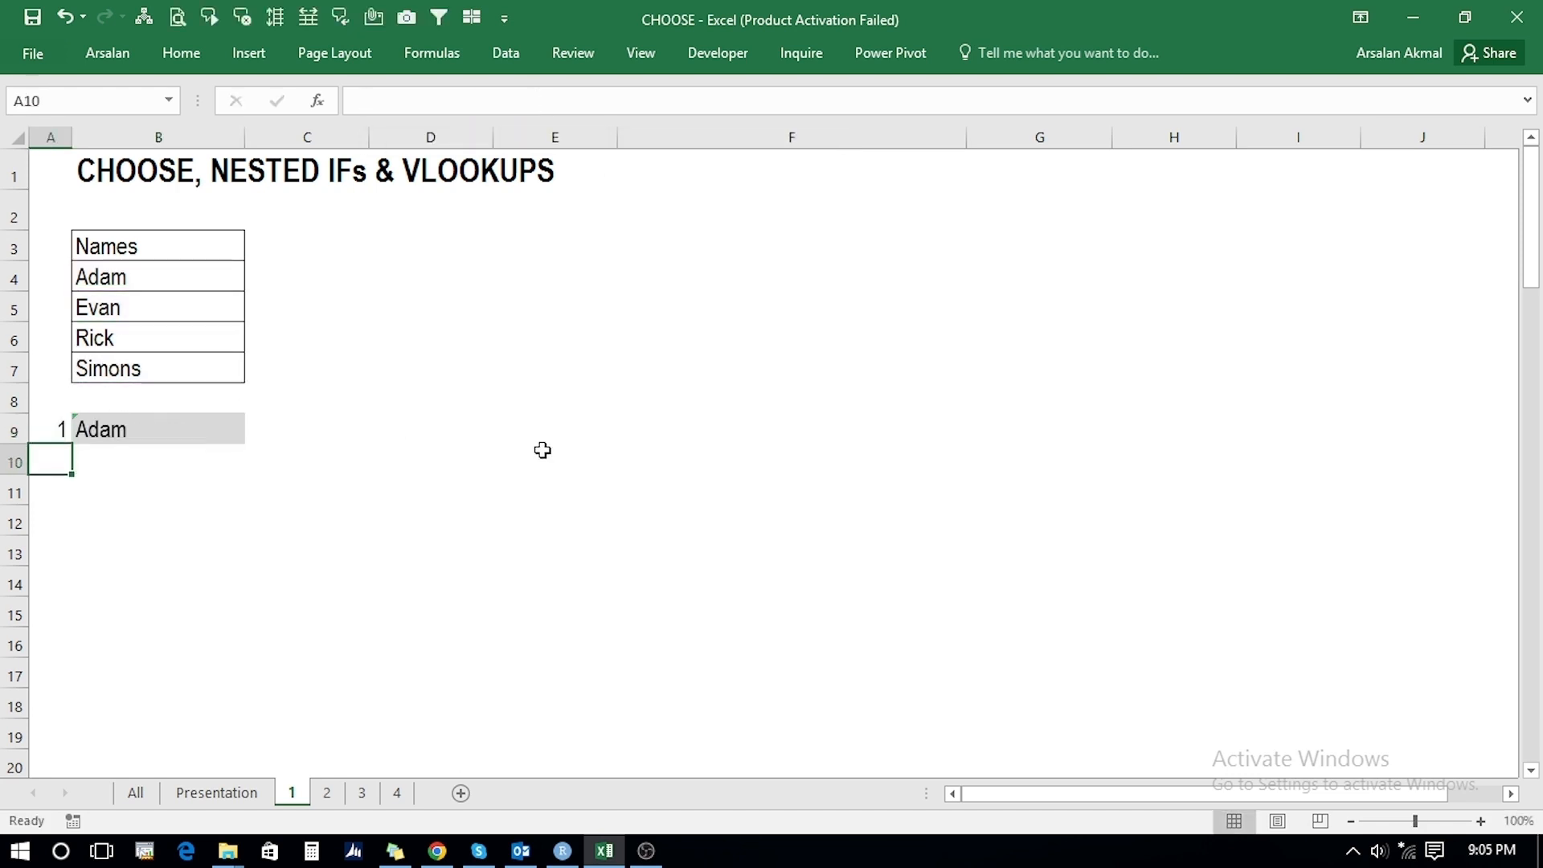
key("Up")
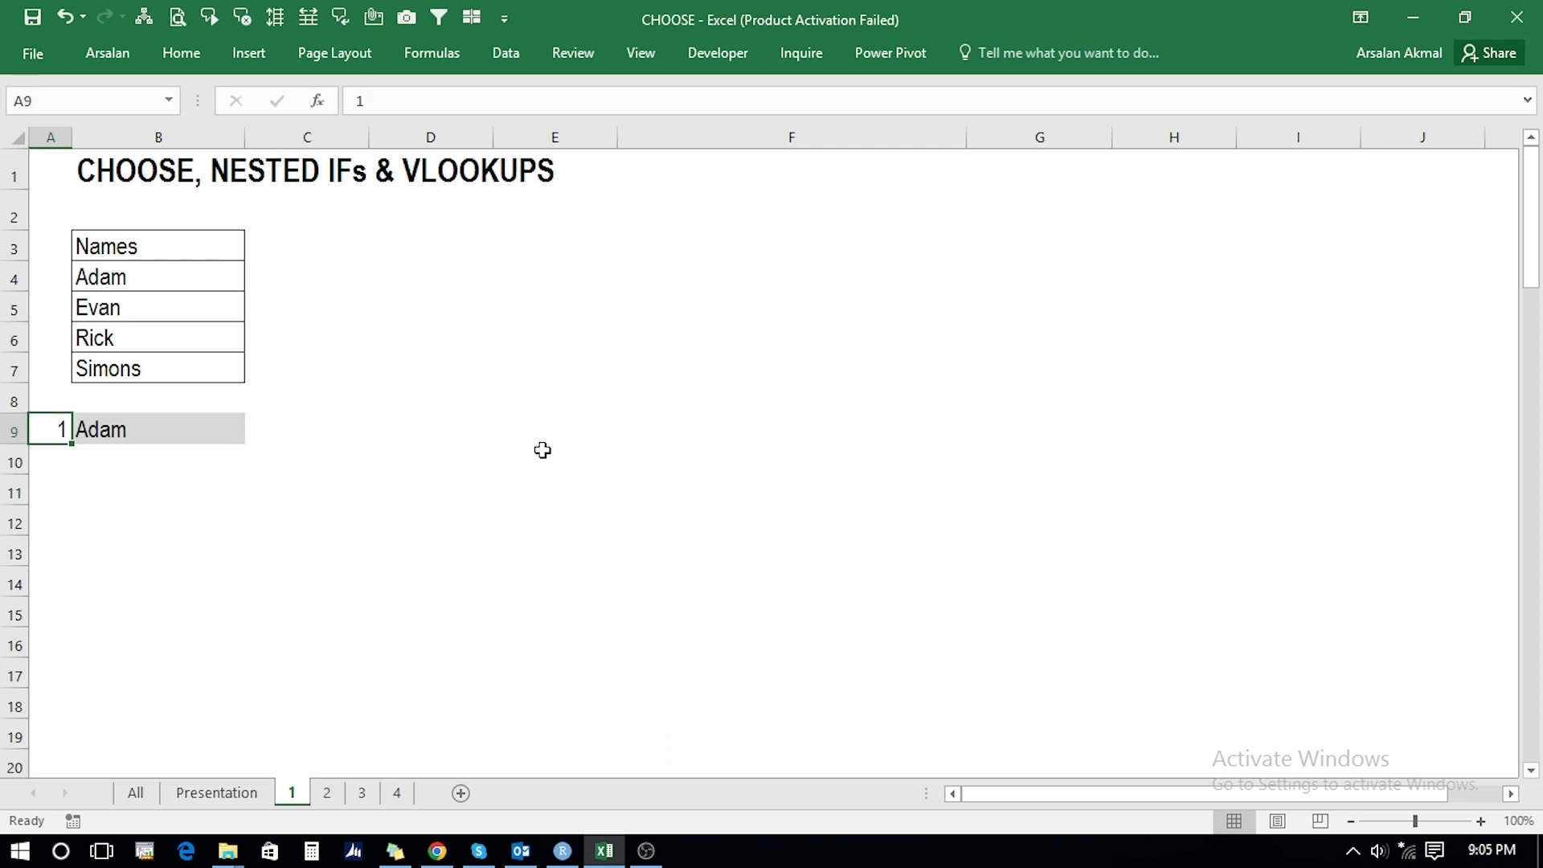
type("3")
key("Return")
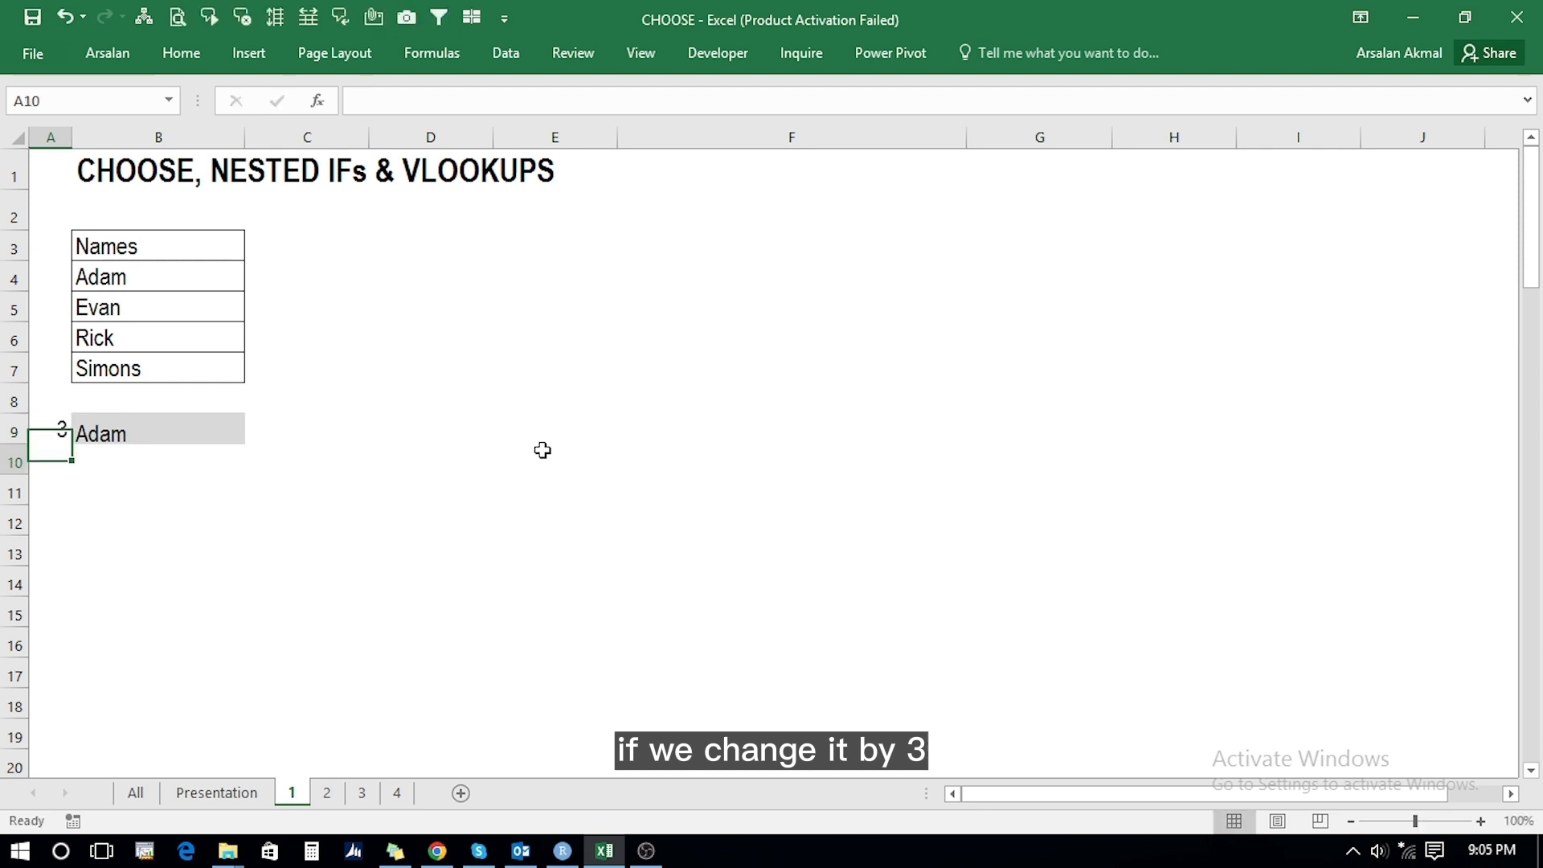
key("Up")
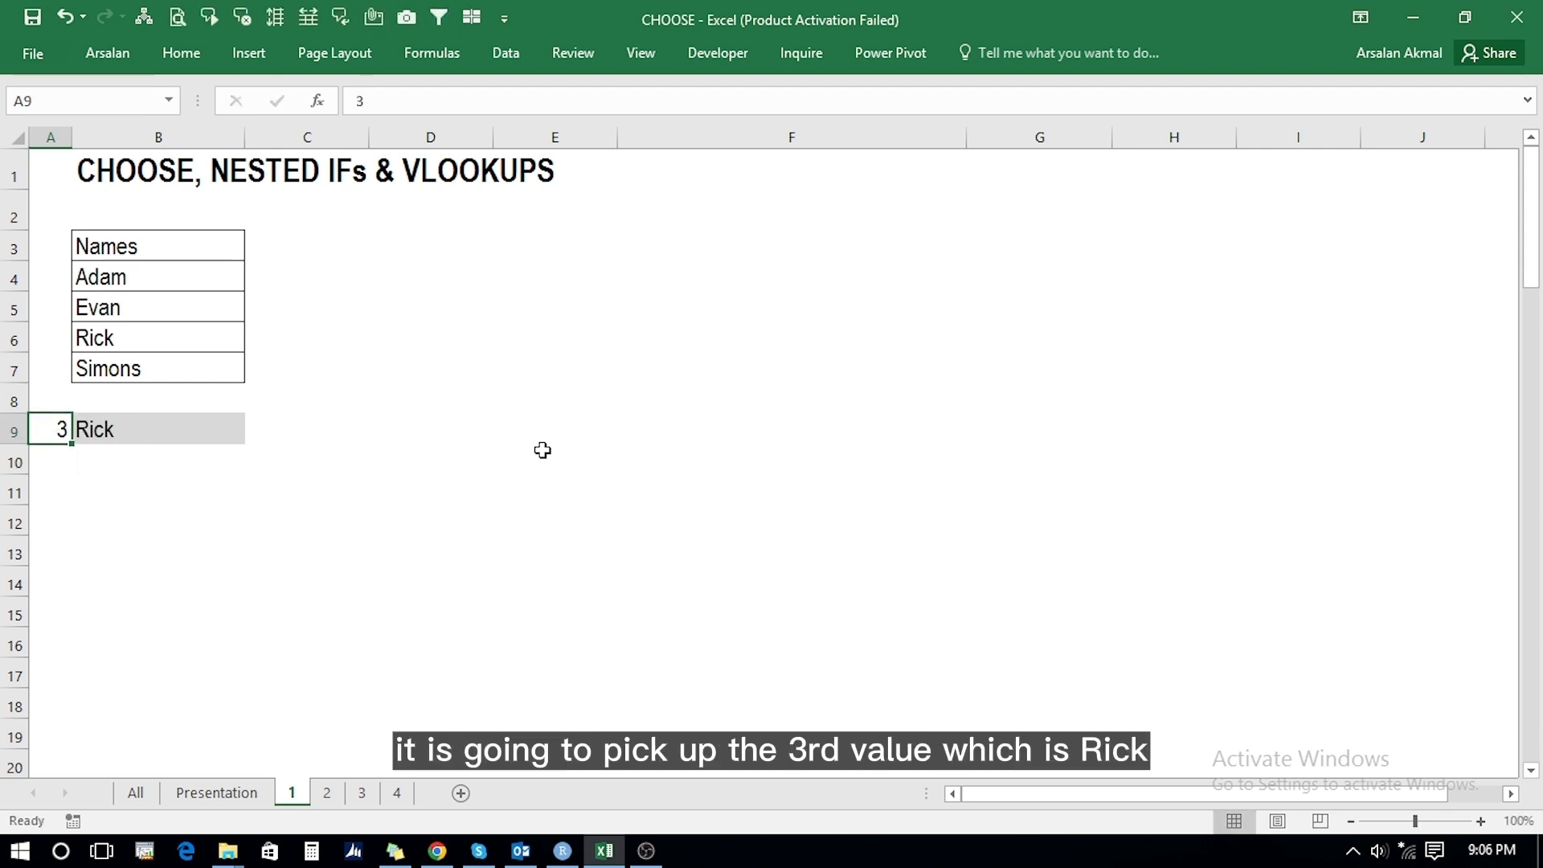
type("4")
key("Return")
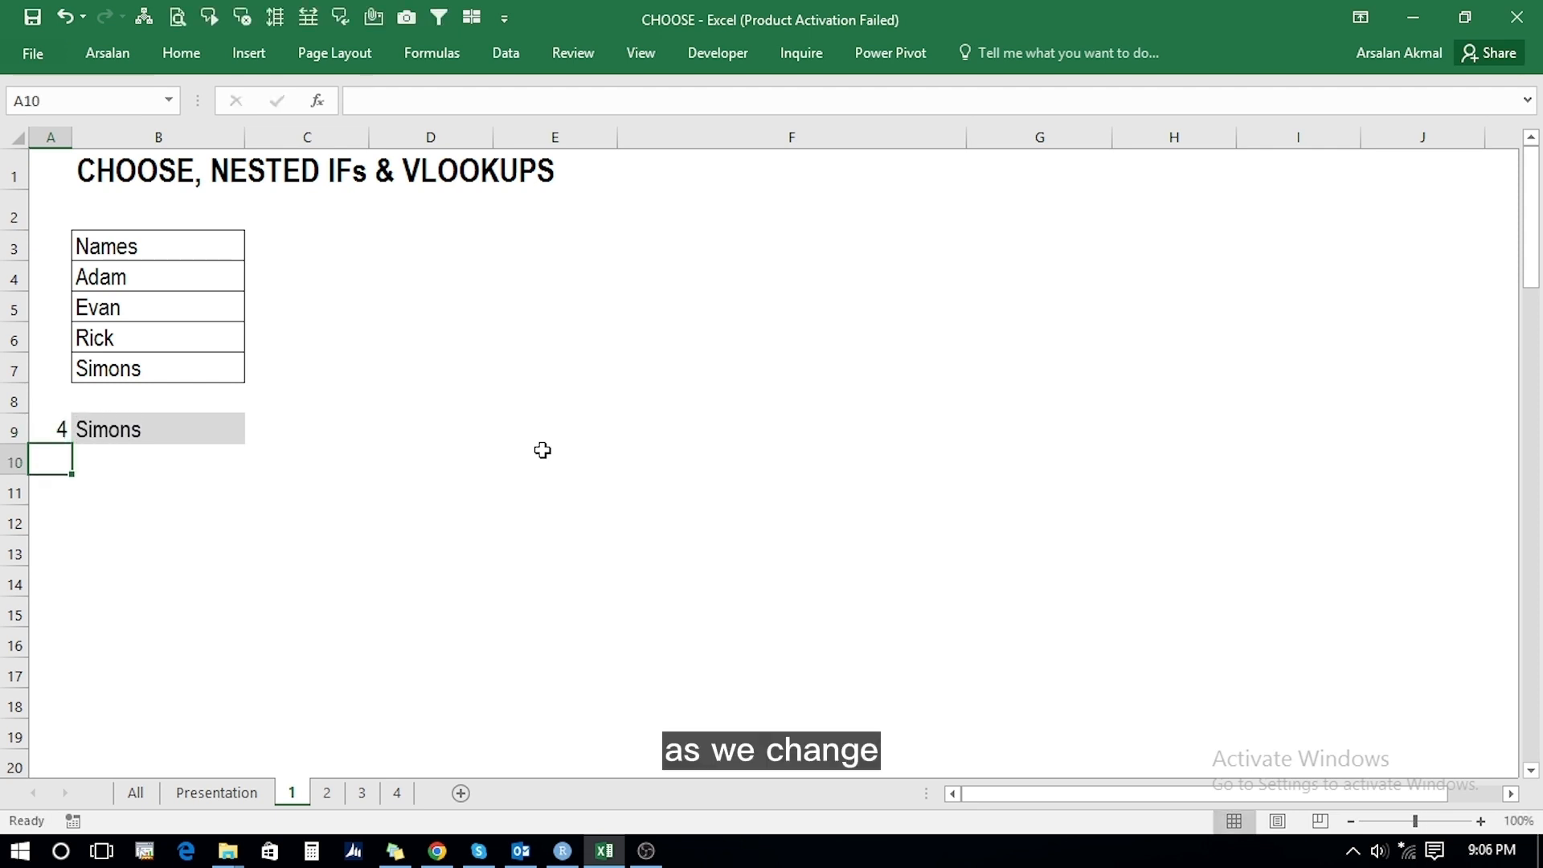
Step: Examine the value arguments of the CHOOSE formula in B9 without changing it
key("Up")
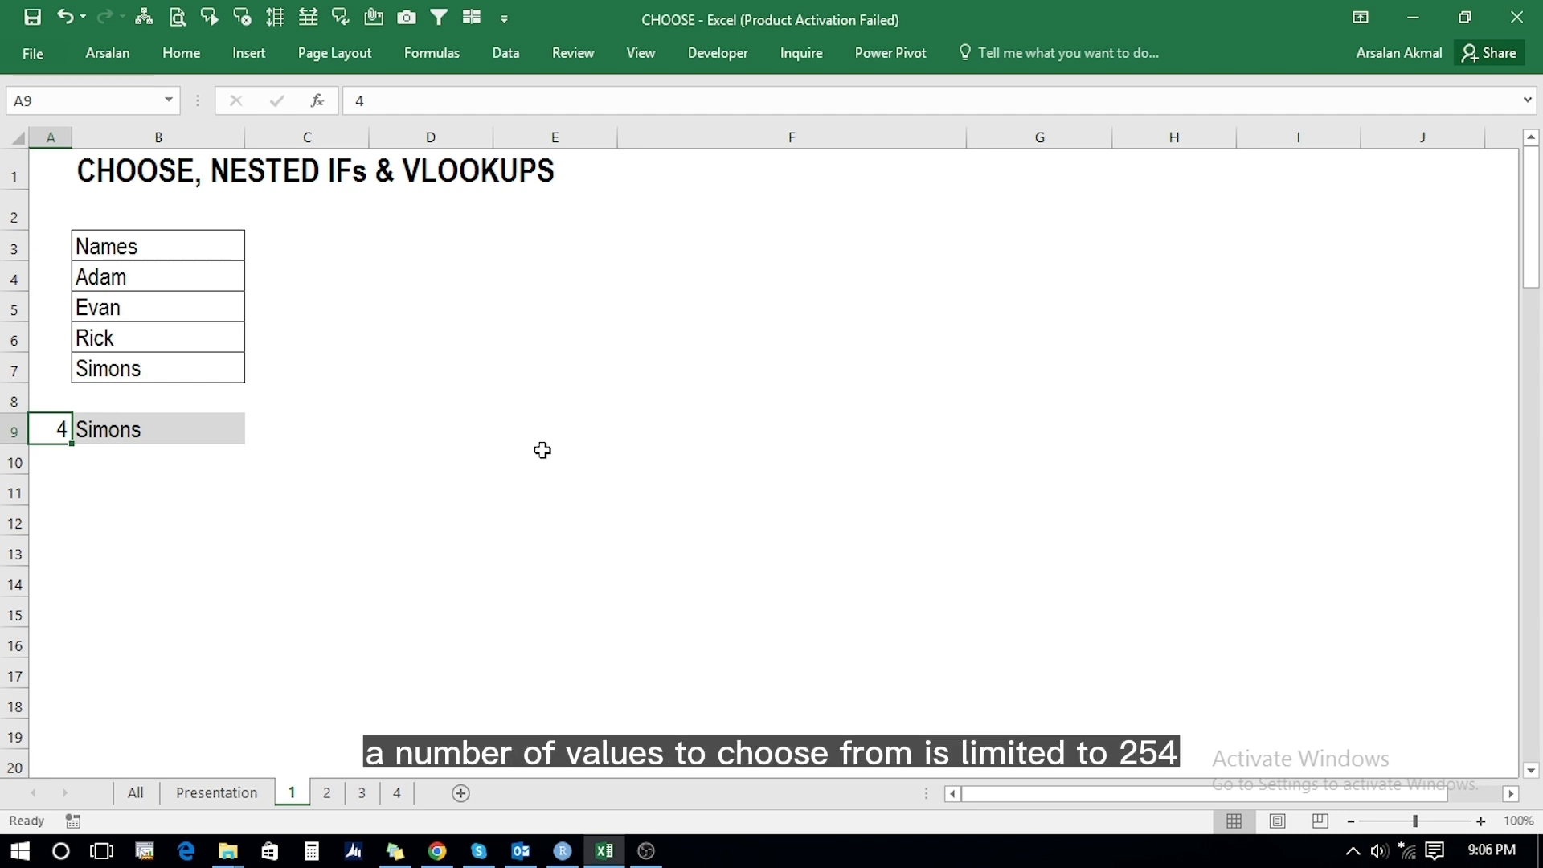
key("Right")
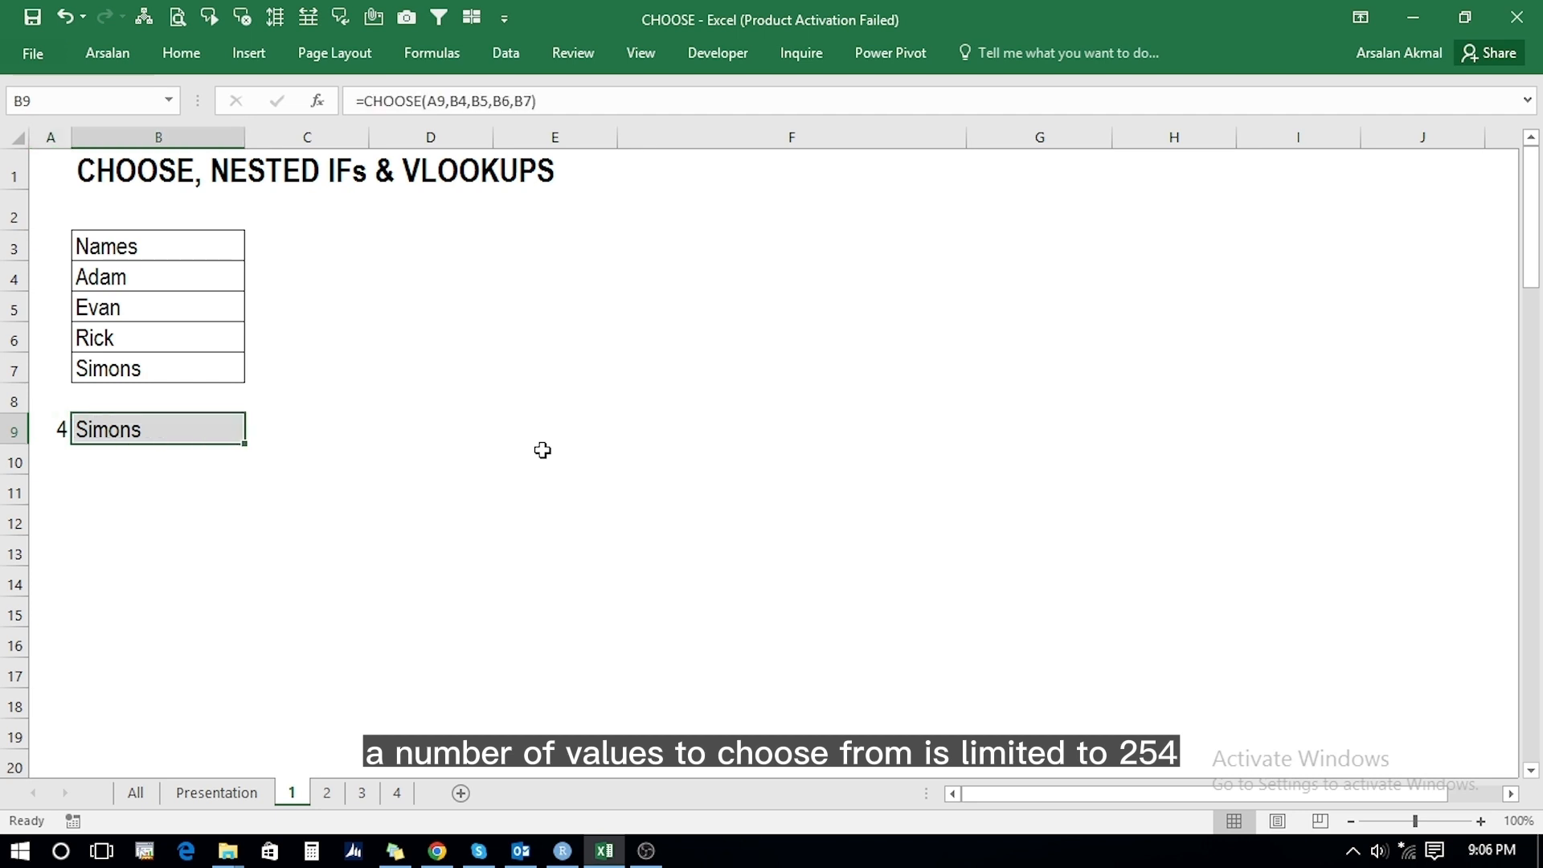
key("F2")
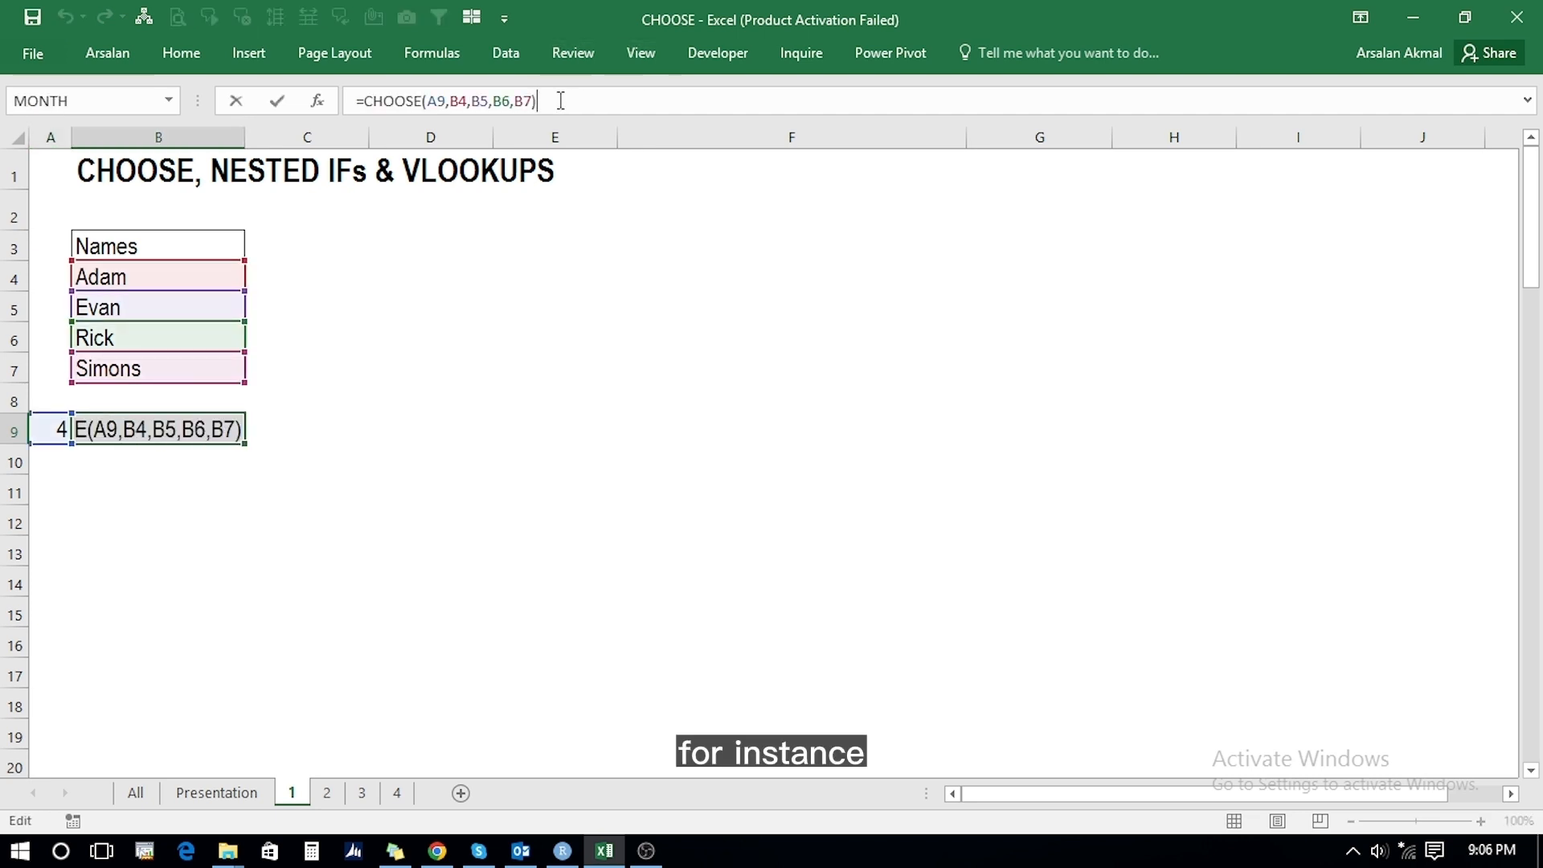
left_click(531, 101)
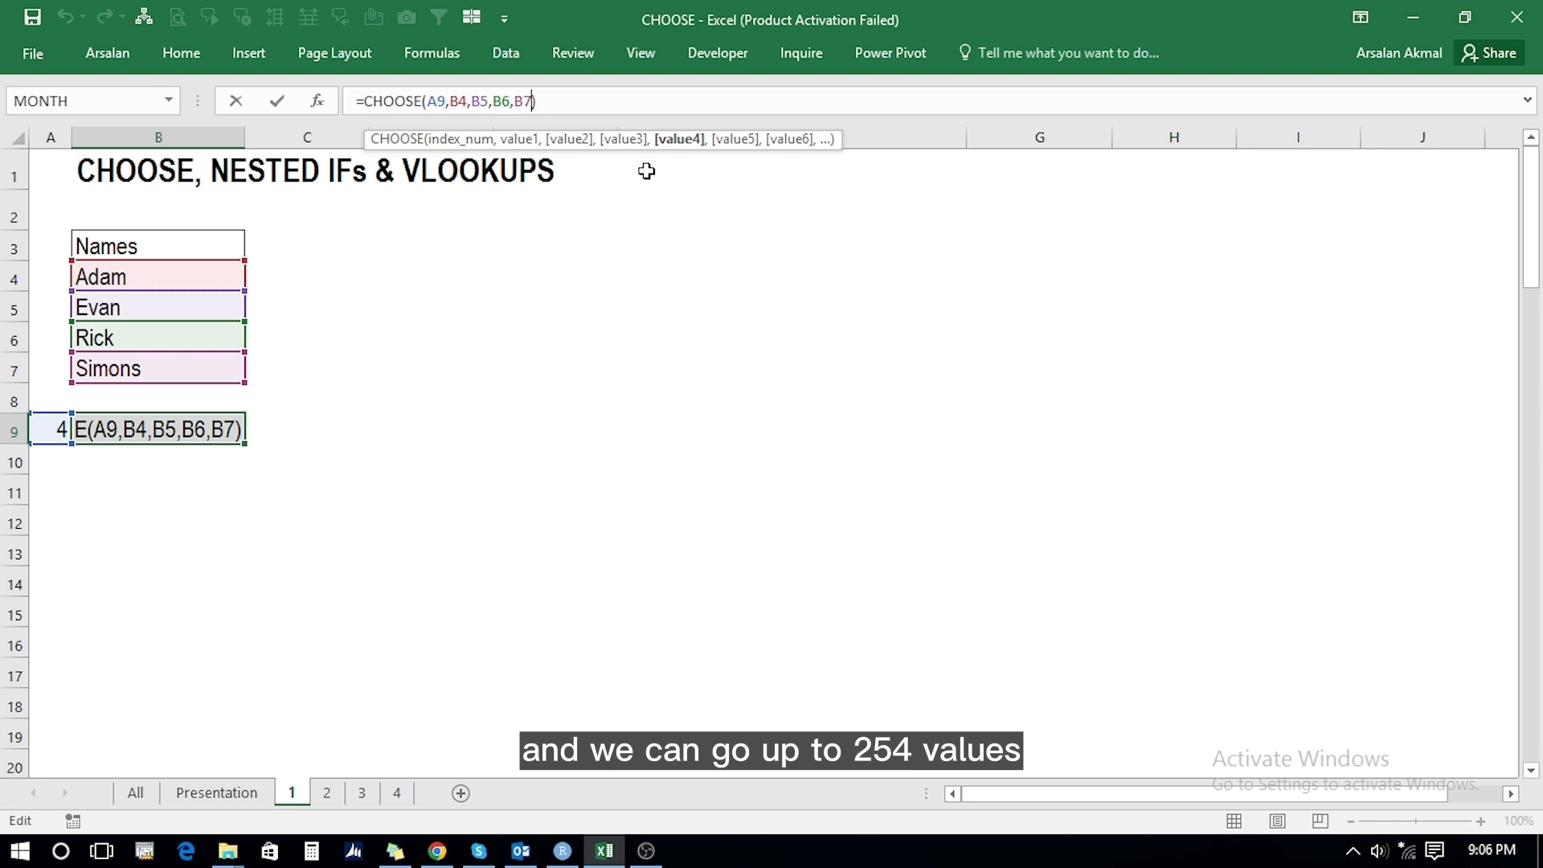
key("Return")
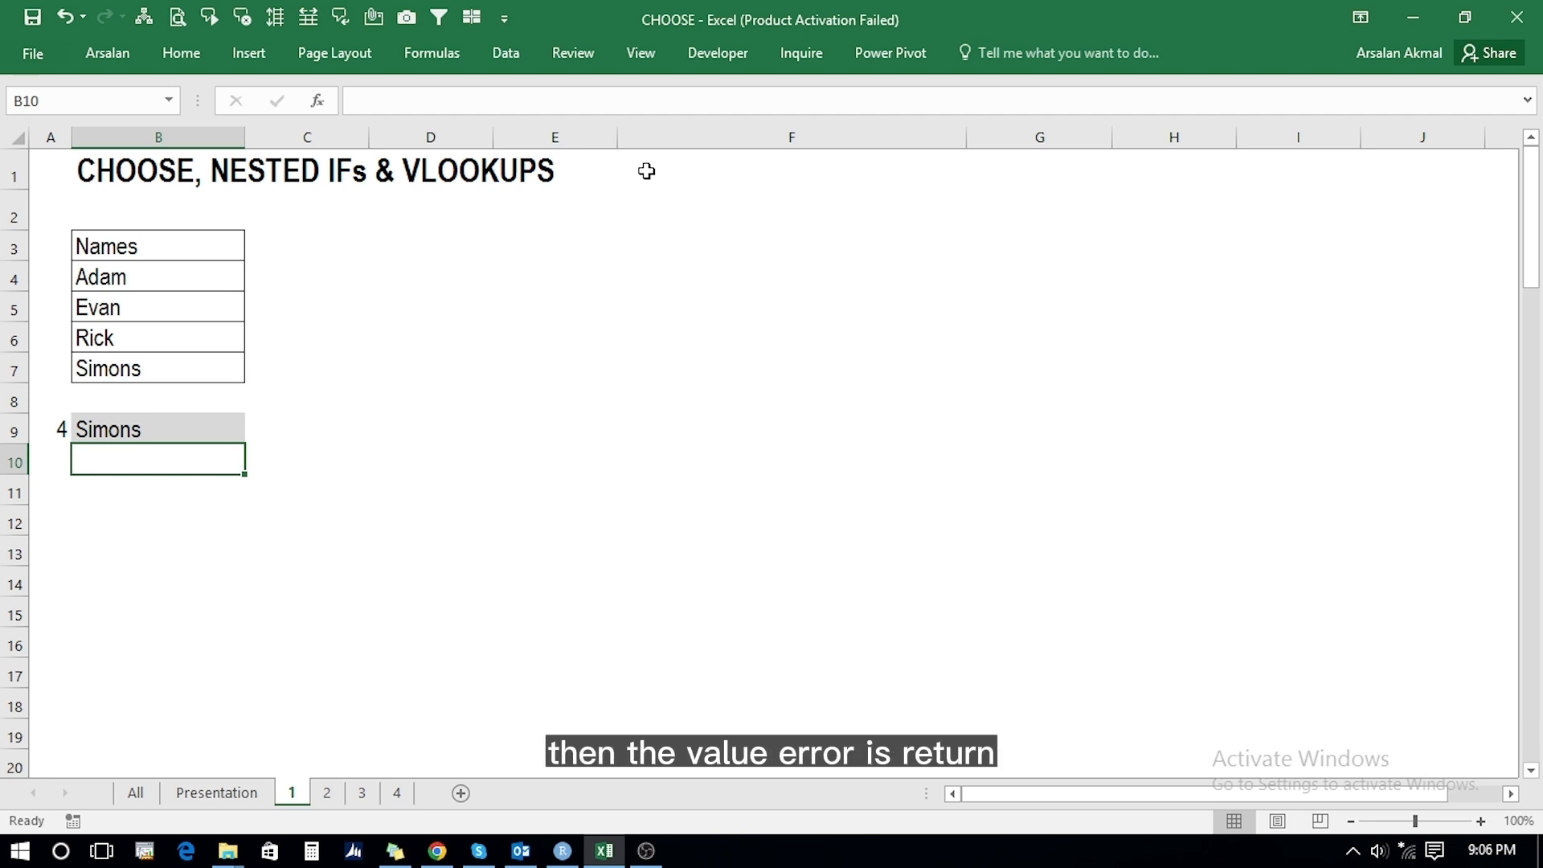
Step: Test index numbers below 1 in A9 by entering 0.5 and 0.8
key("Left")
key("Up")
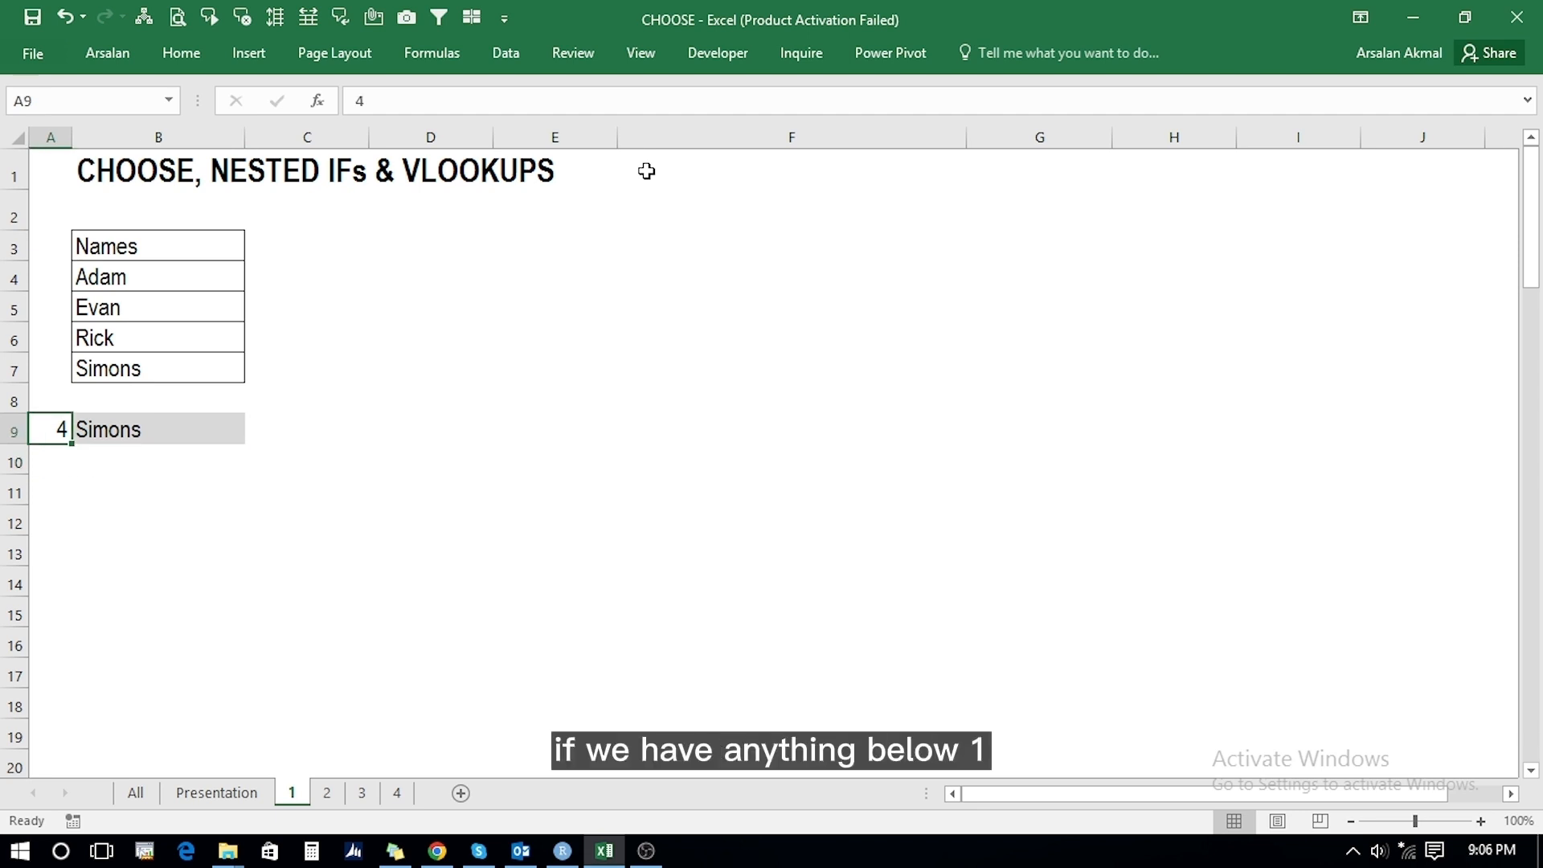
type("0.5")
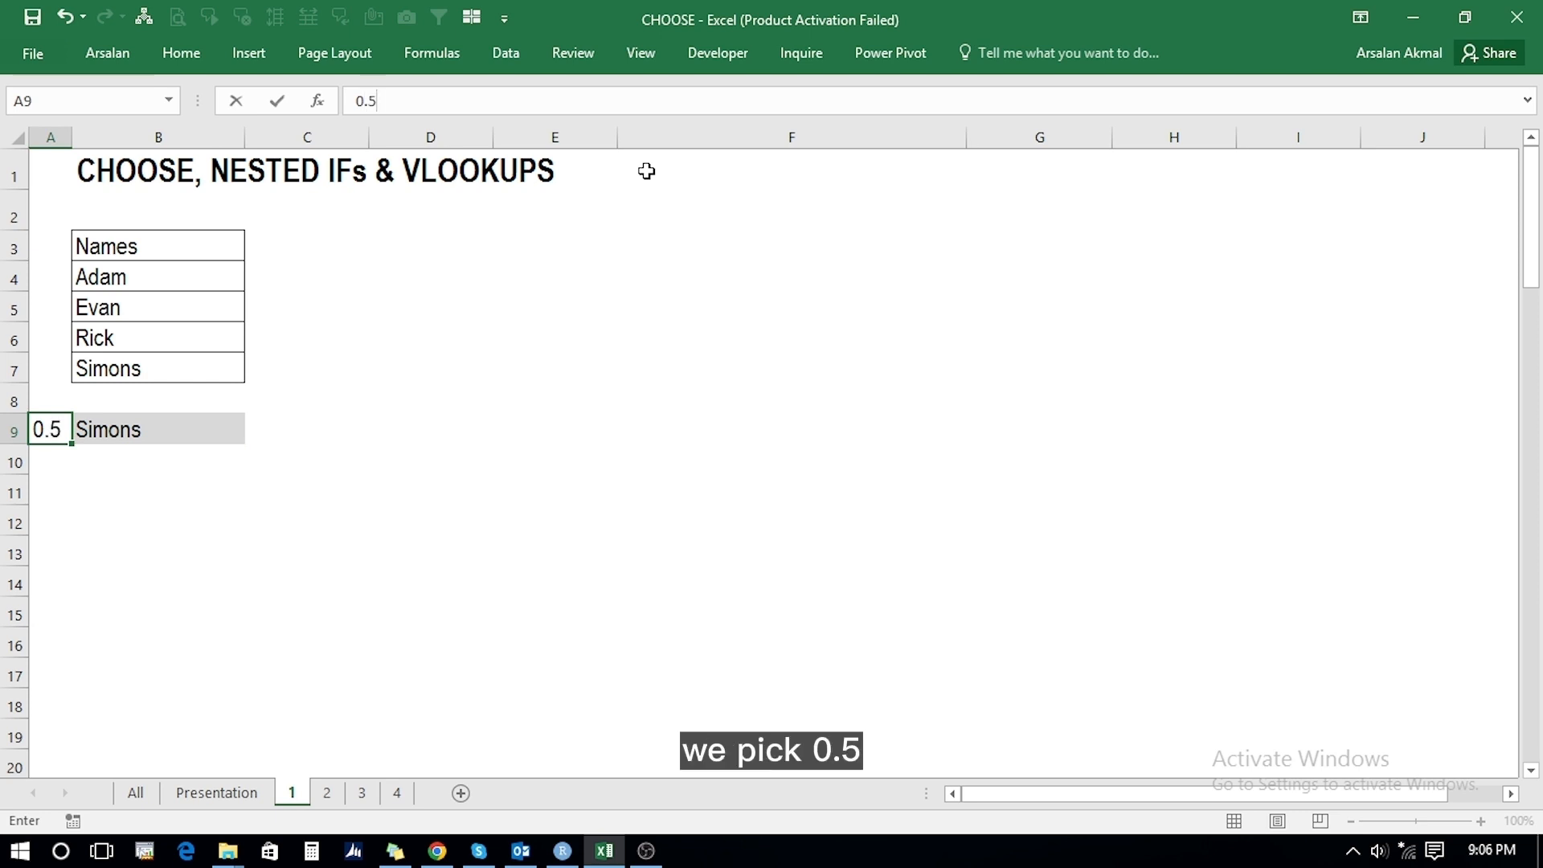
key("Return")
key("Up")
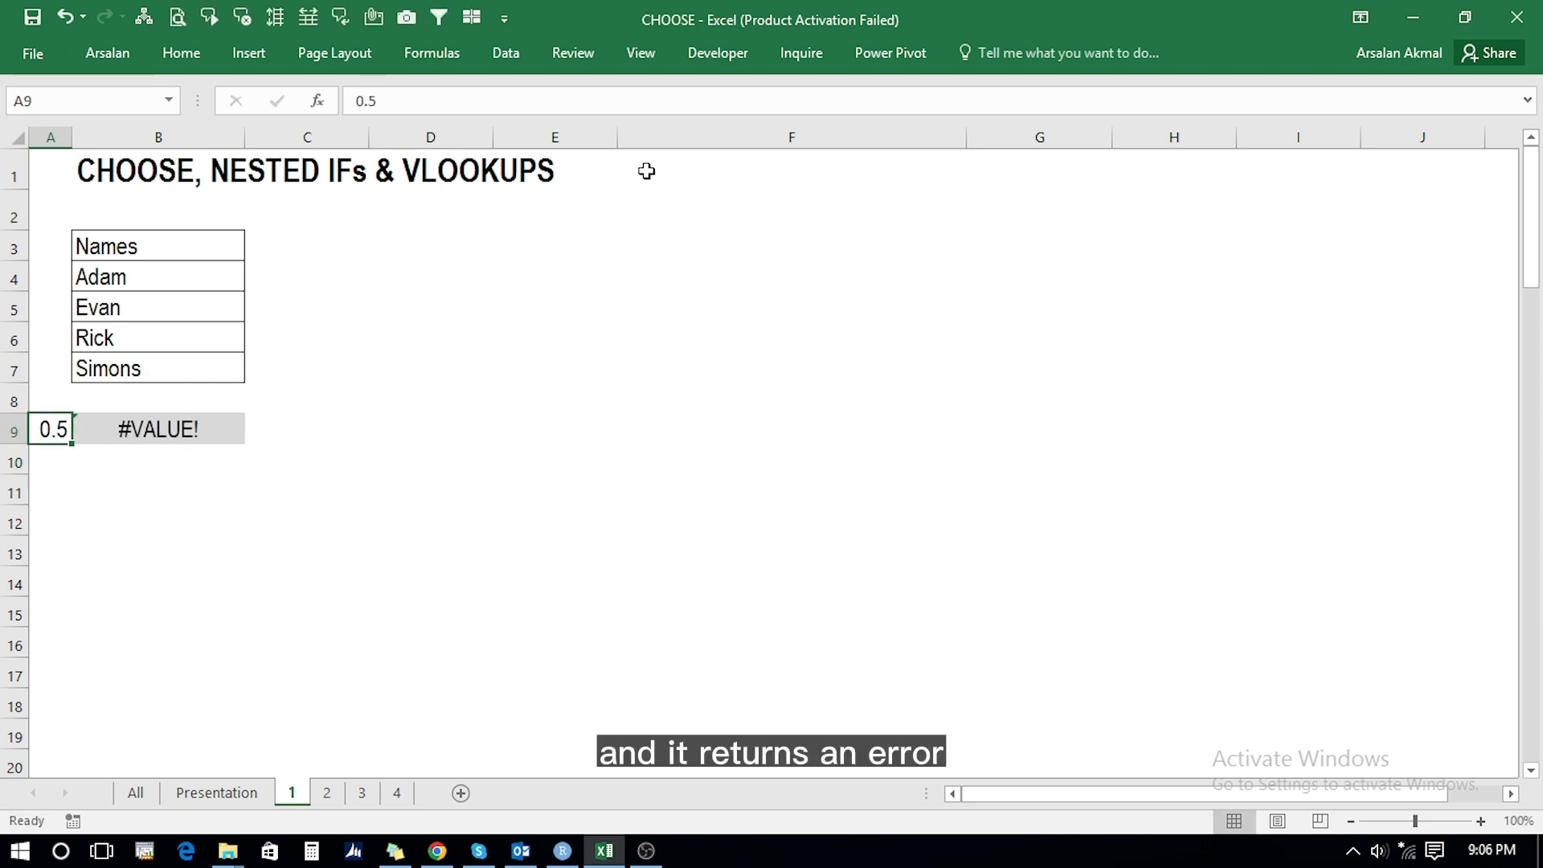
type("0.8")
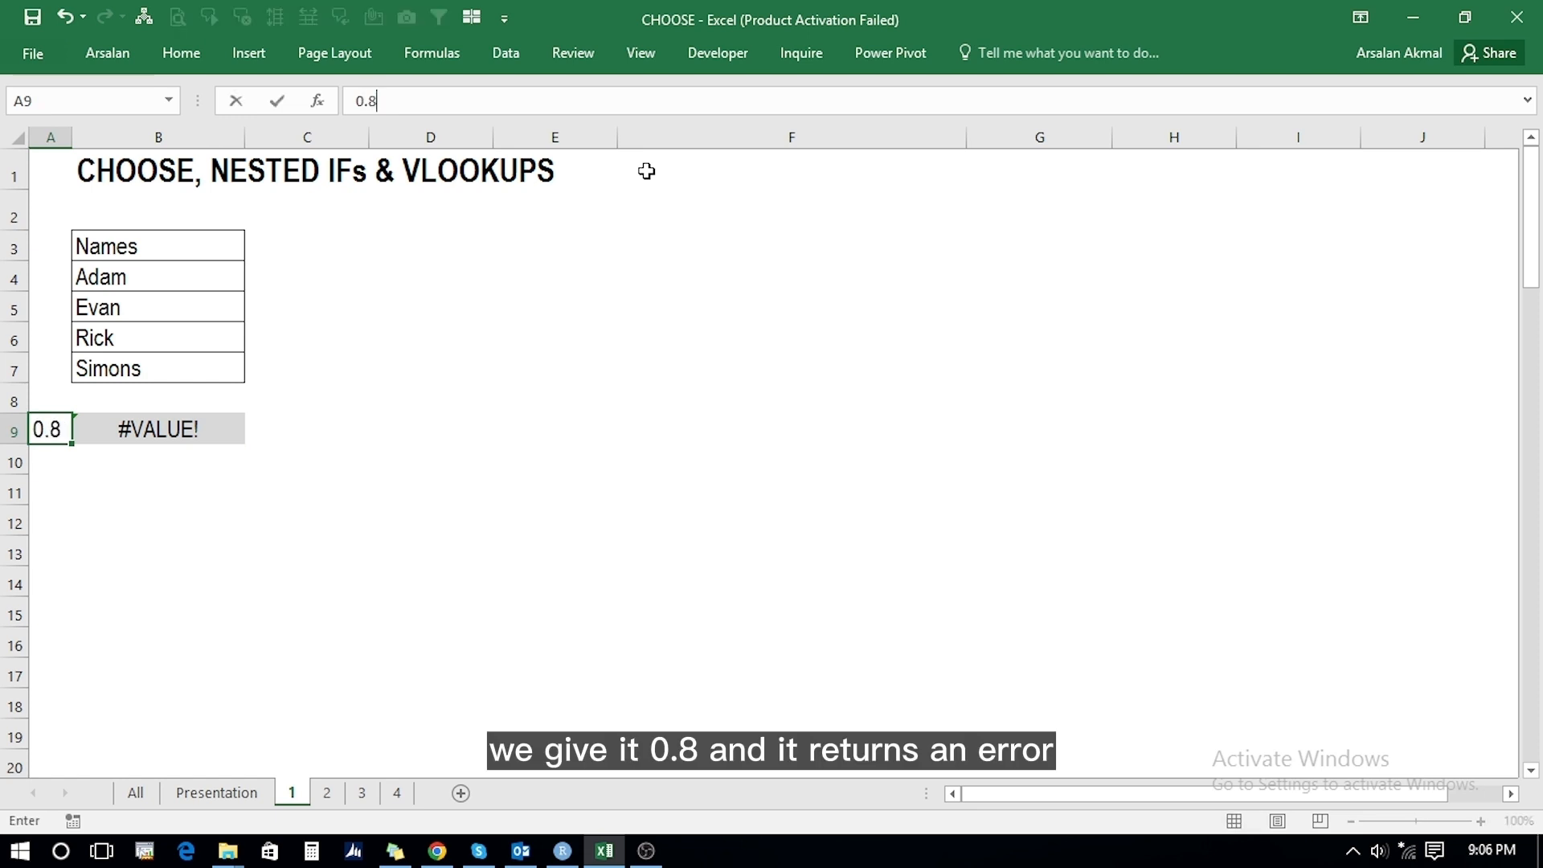
key("Return")
Step: Set the index number in A9 to 5 to test a position beyond the formula's four values
key("Up")
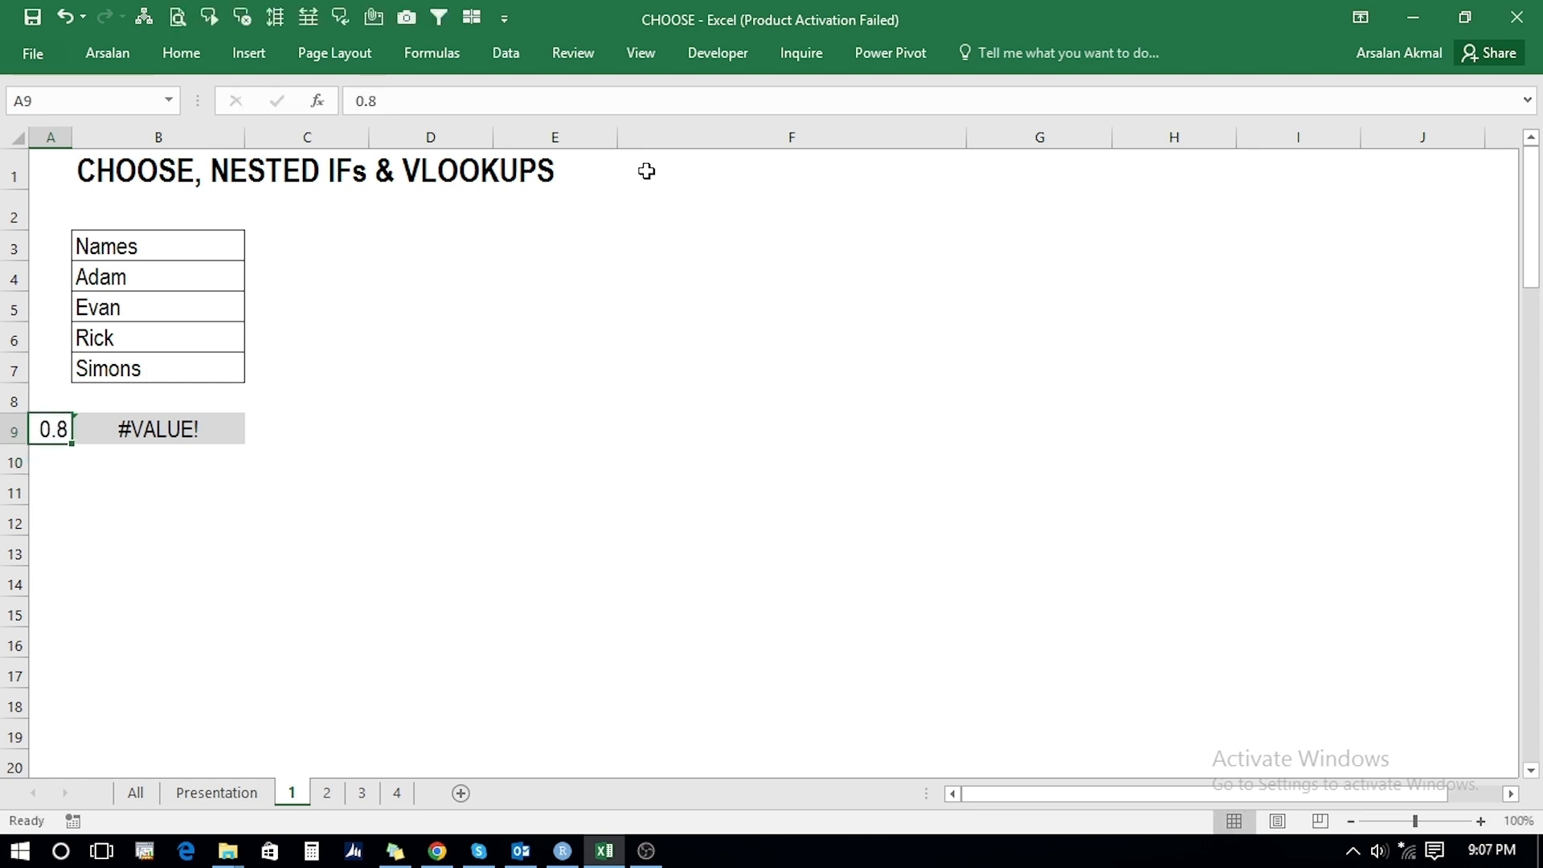
key("Right")
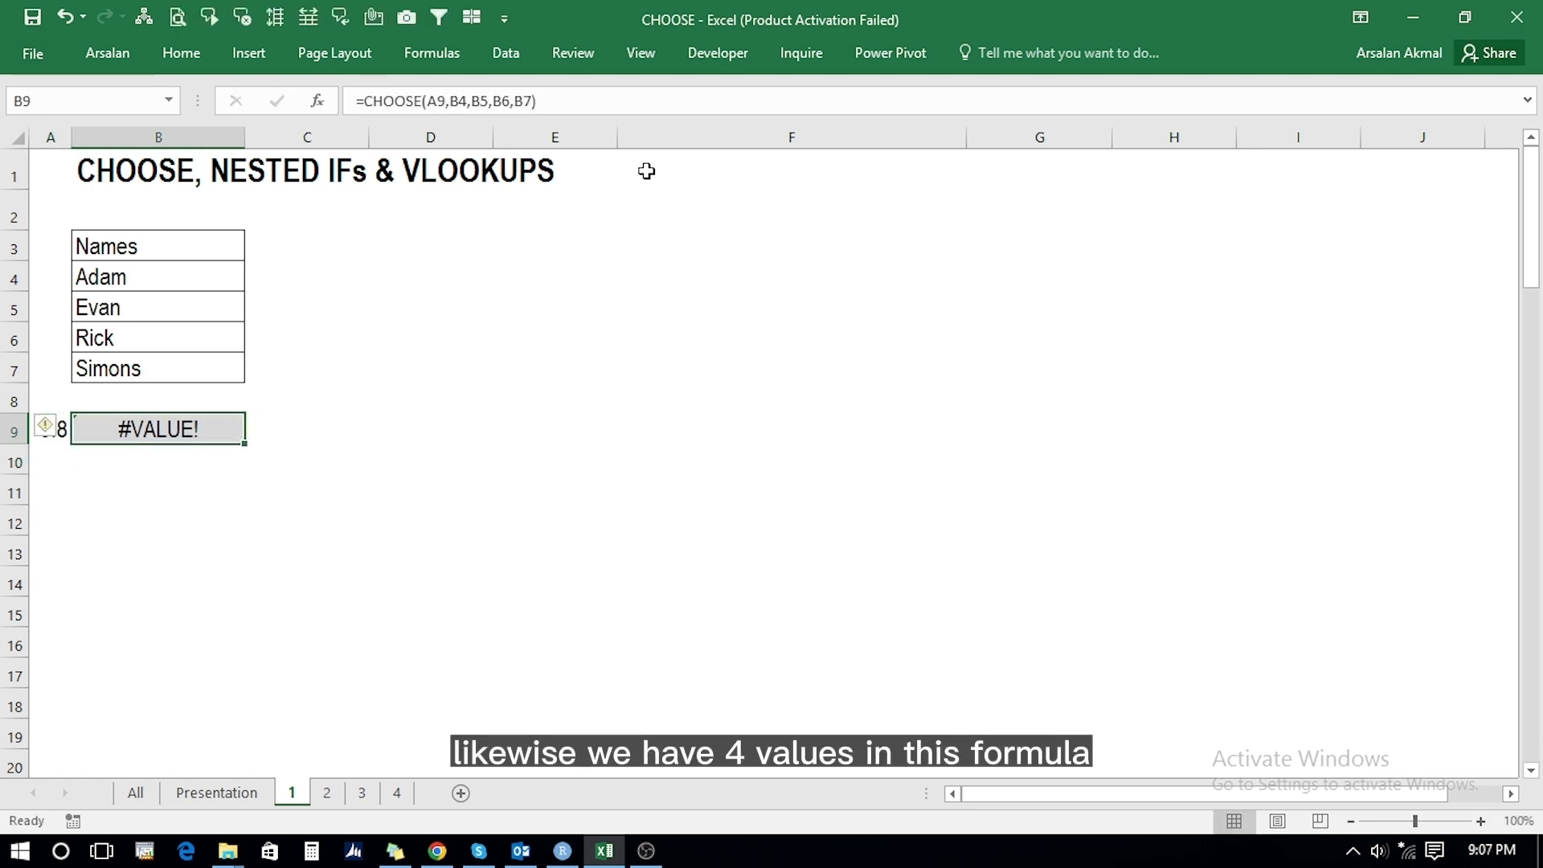
key("Left")
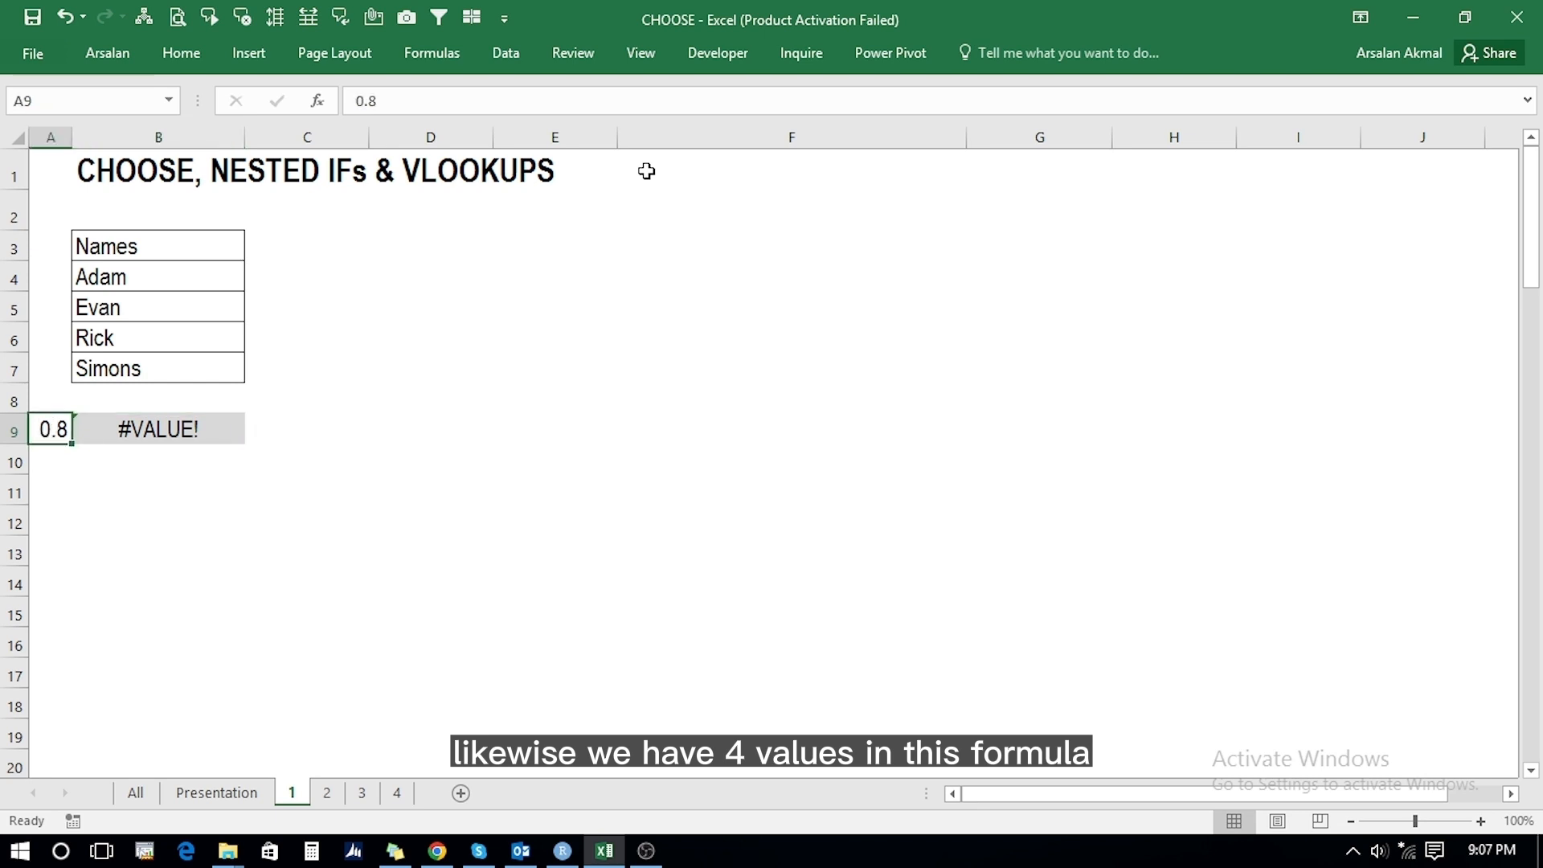
type("5")
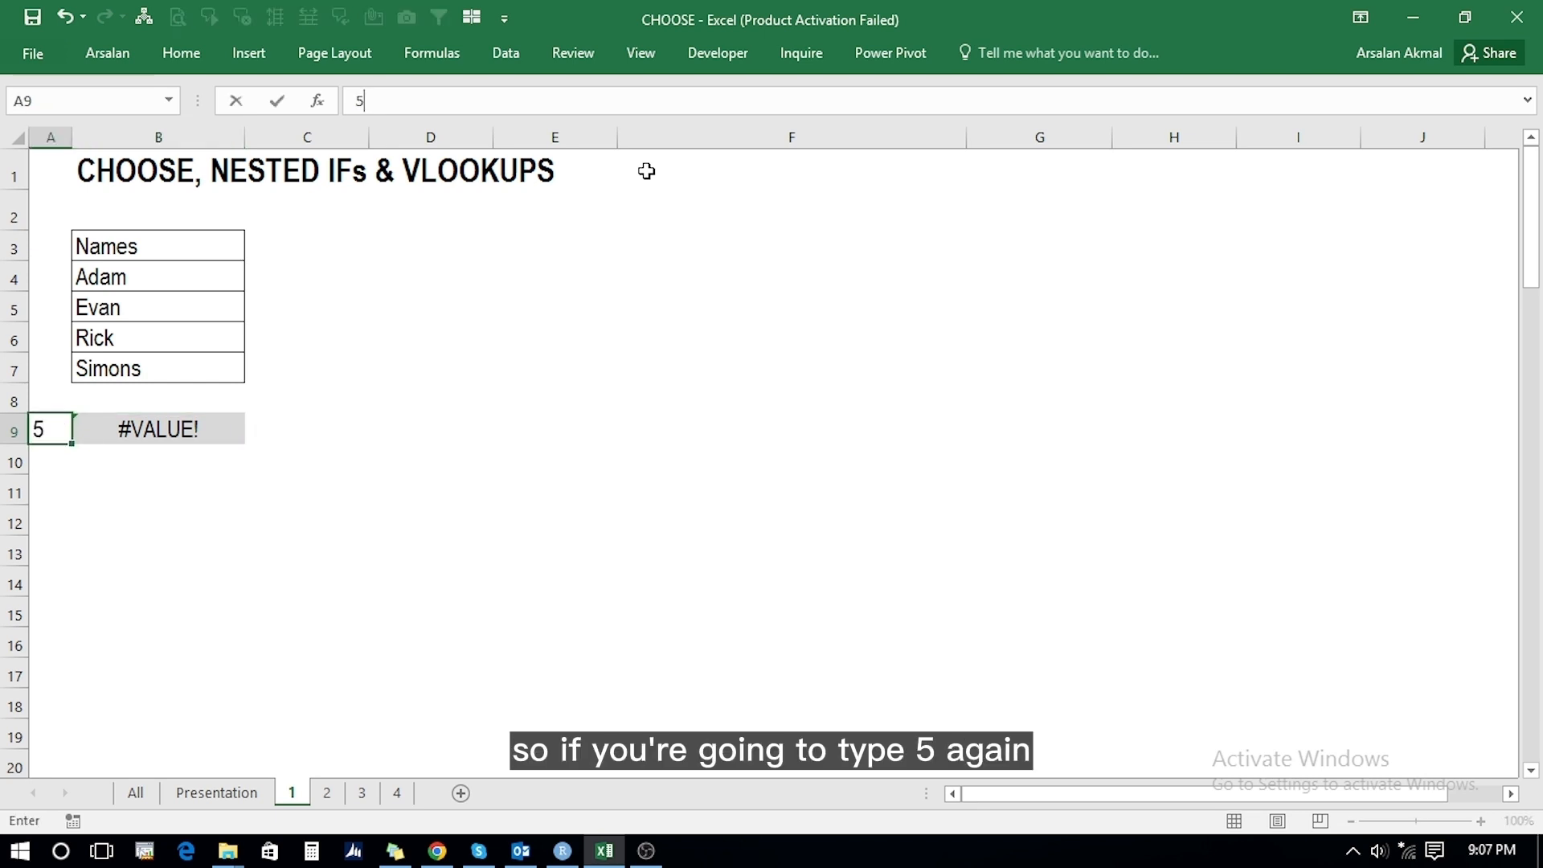
key("Return")
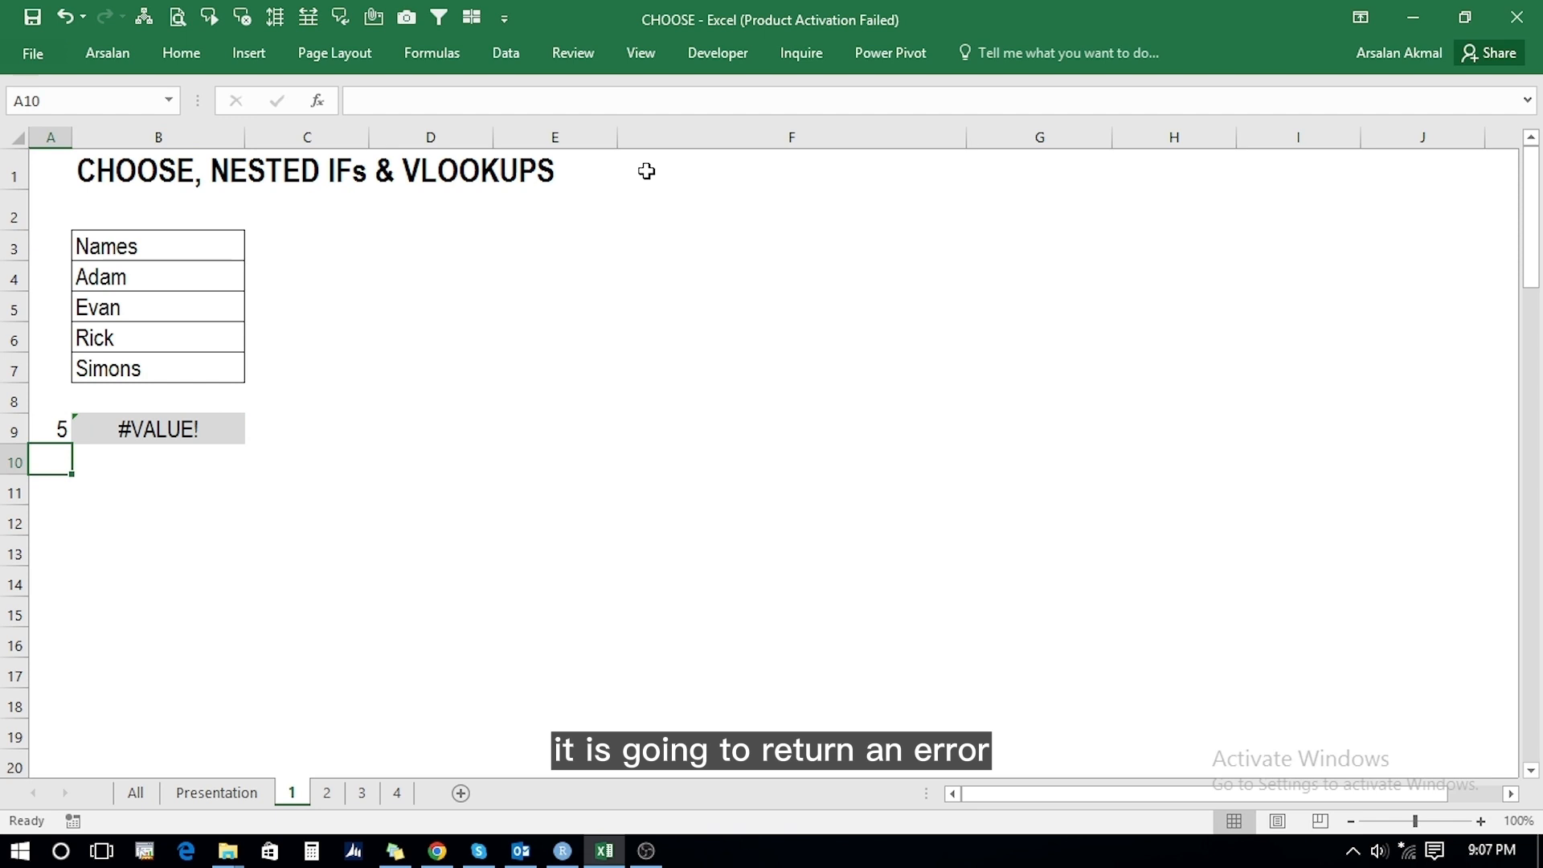
Step: Set the index number in A9 to 2
key("Up")
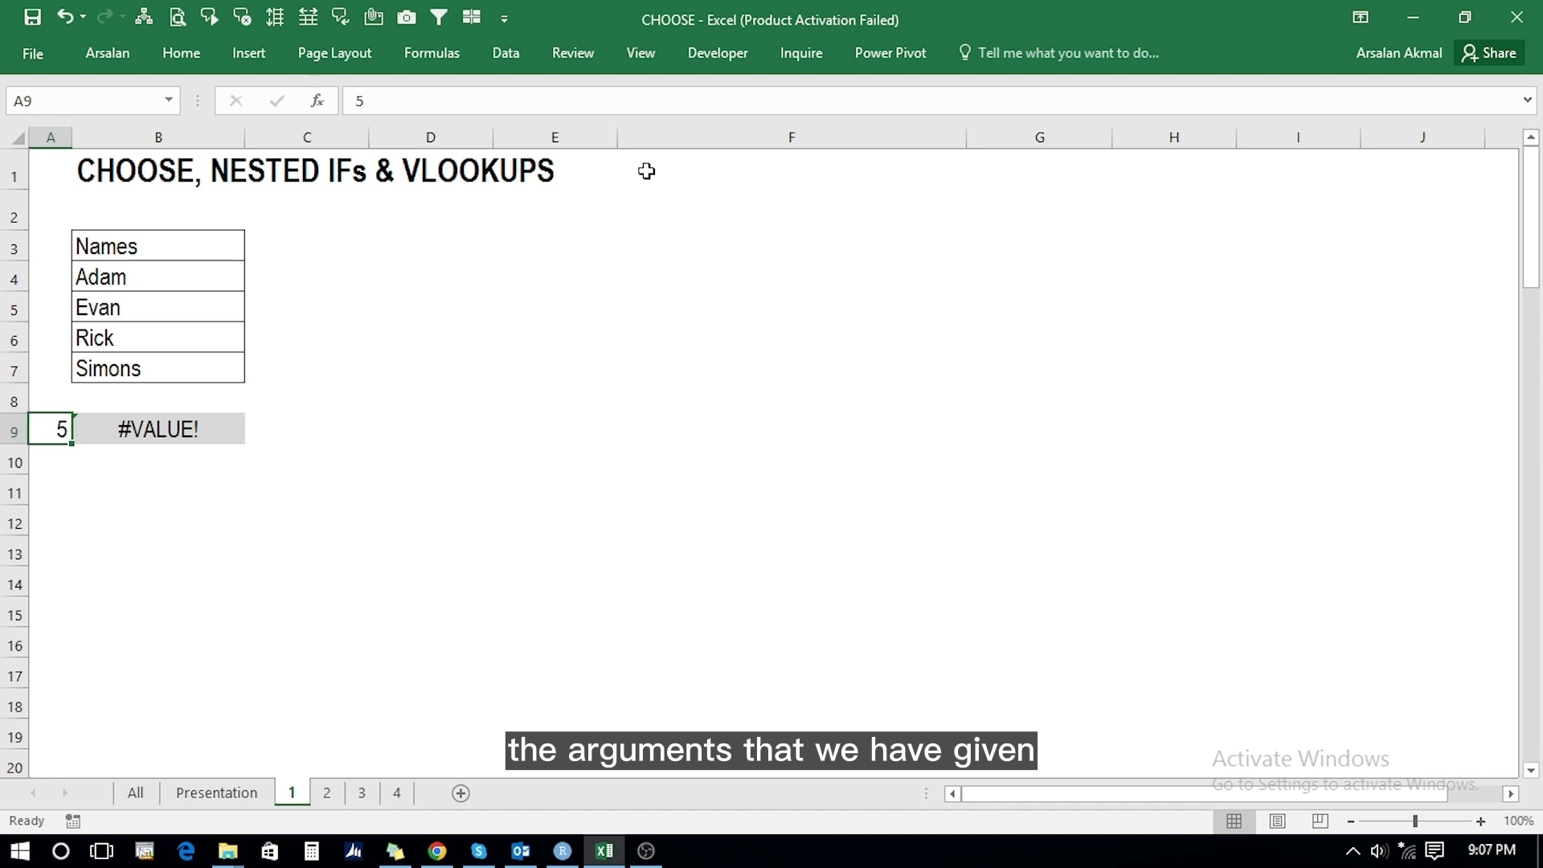
type("2")
key("Return")
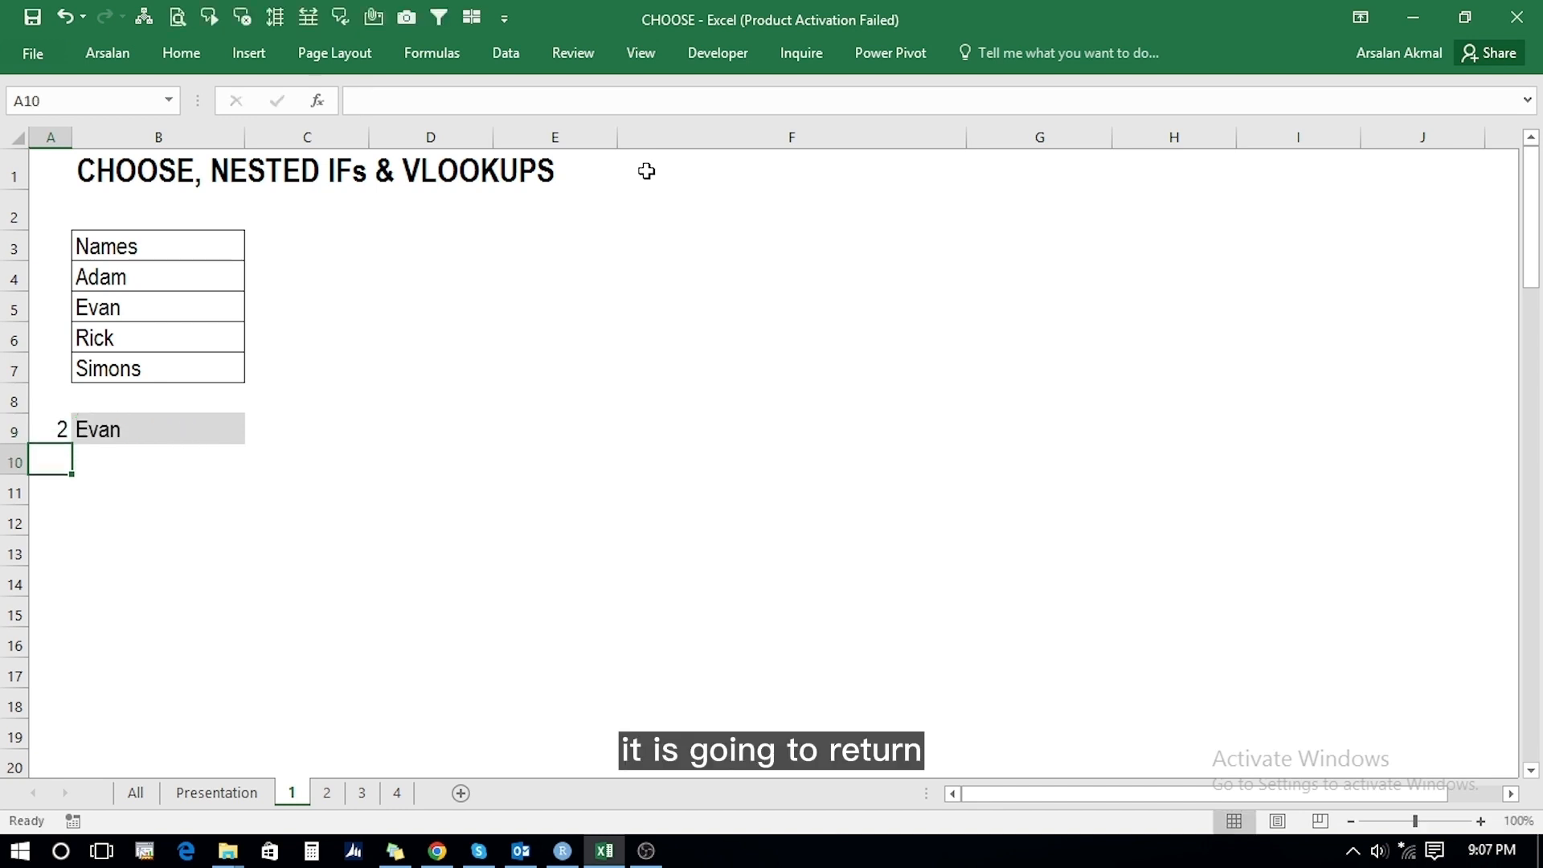
Step: Test decimal index numbers in A9 by entering 2.2 and then 4.5
key("Up")
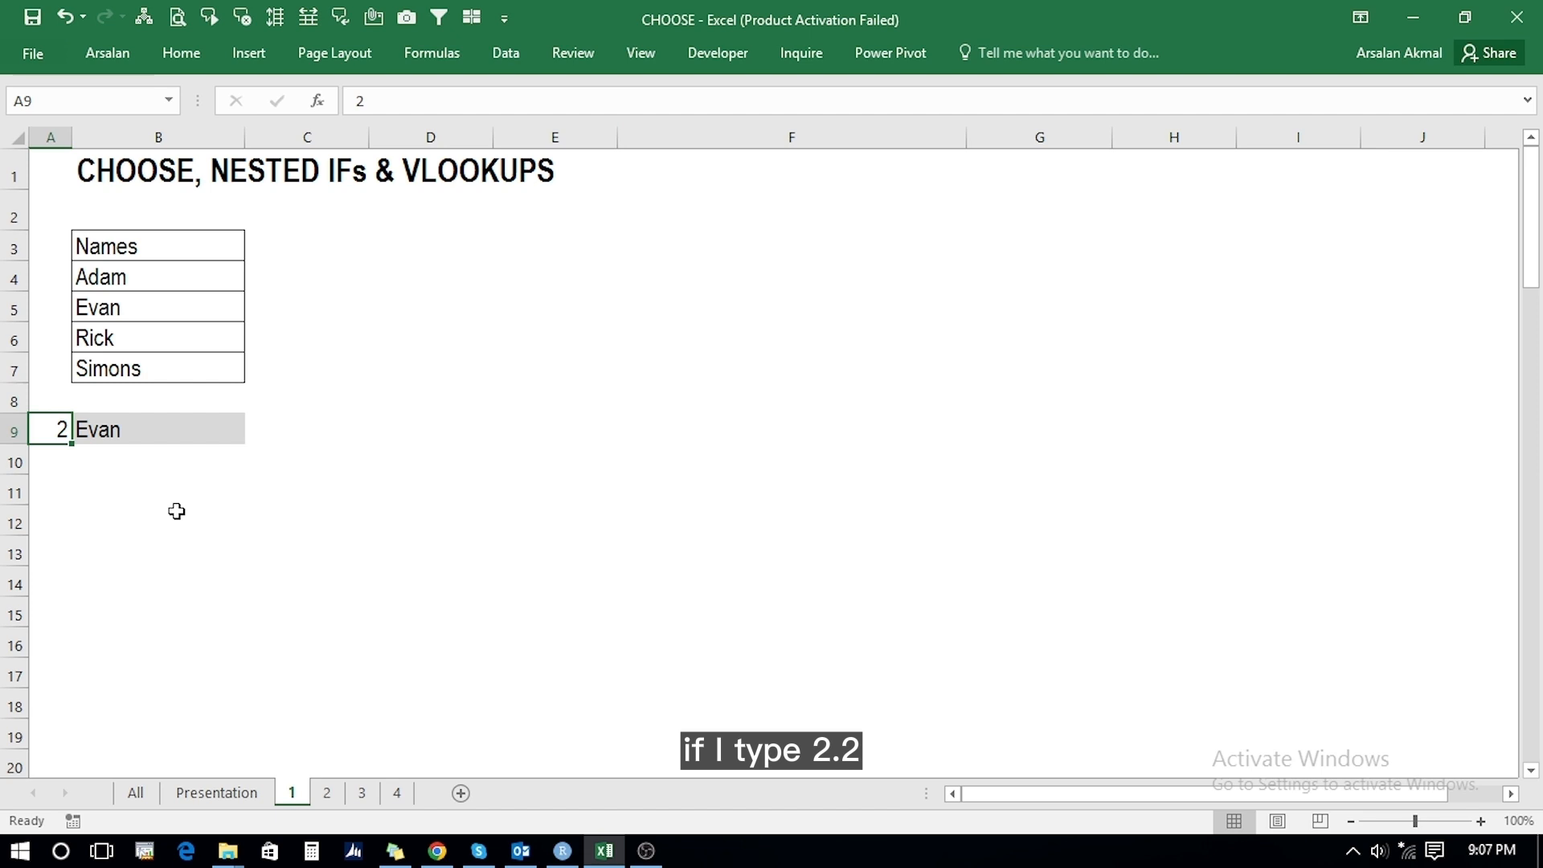
type("2.2")
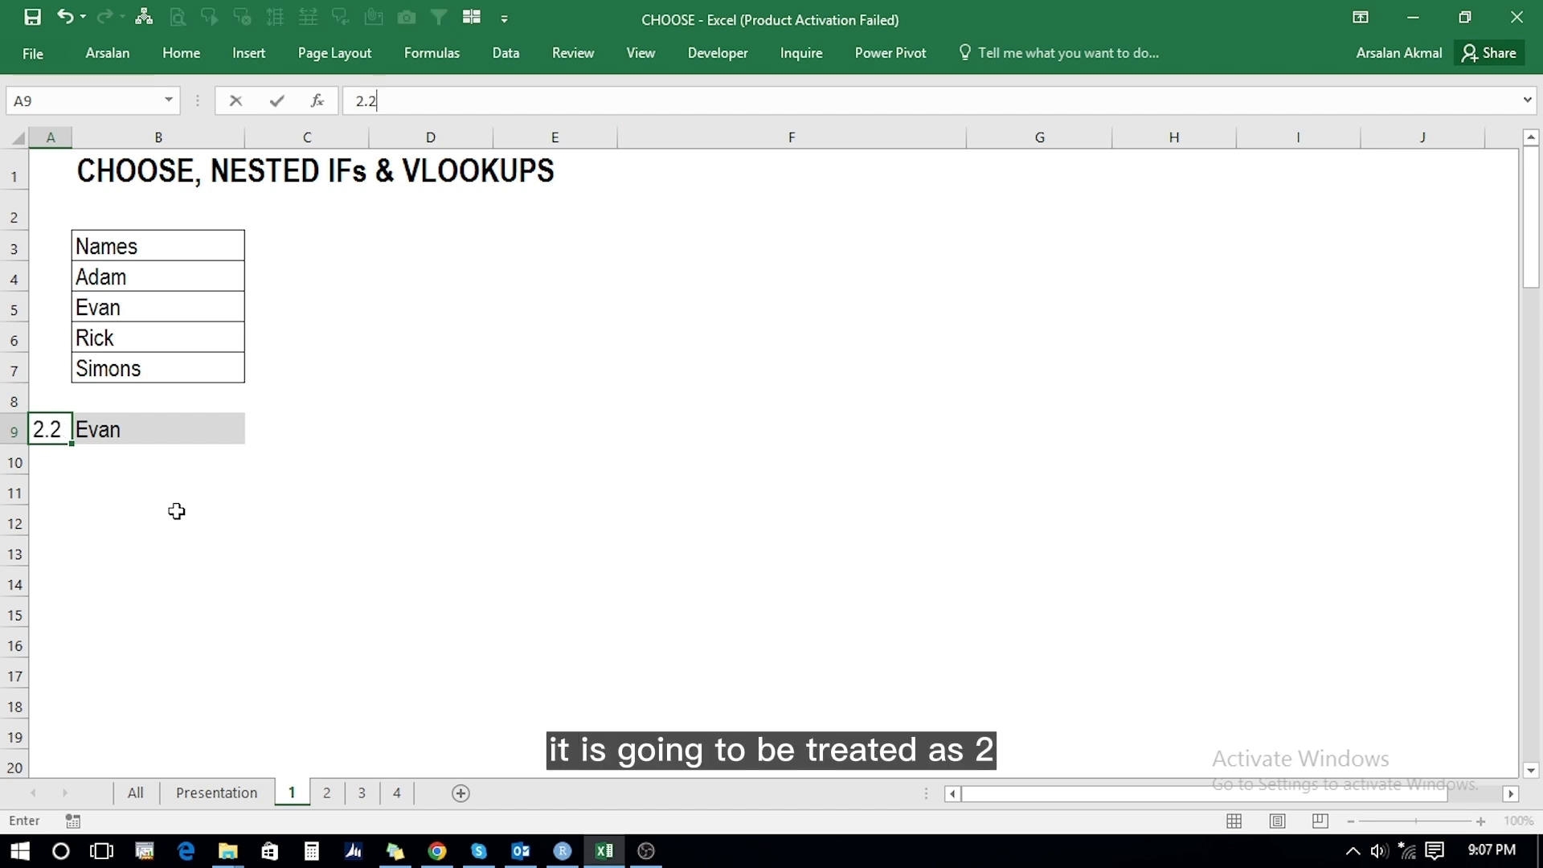
key("Return")
key("Up")
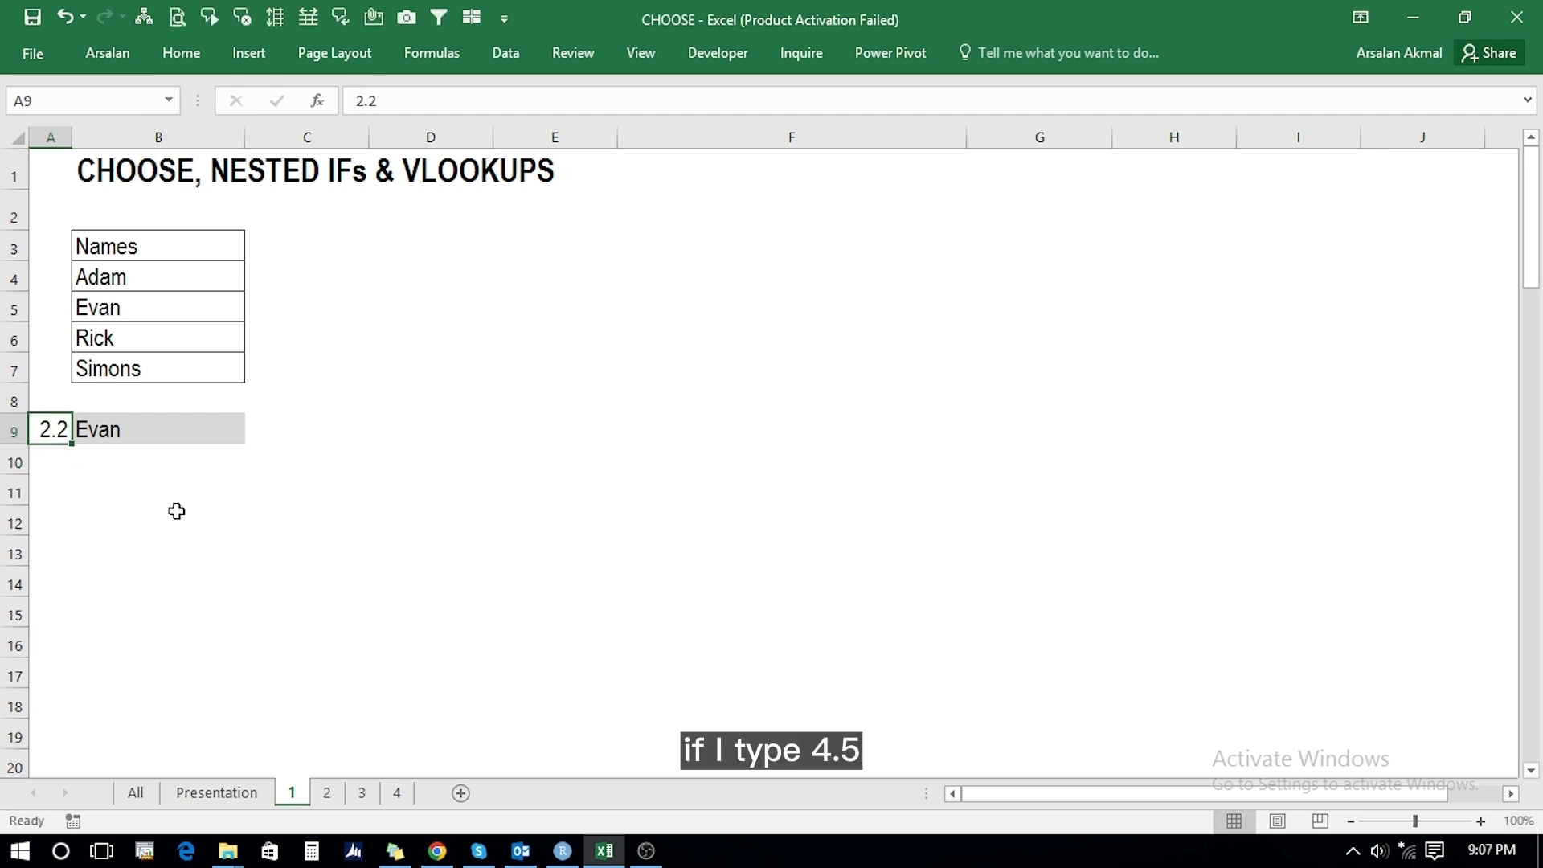
type("4.5")
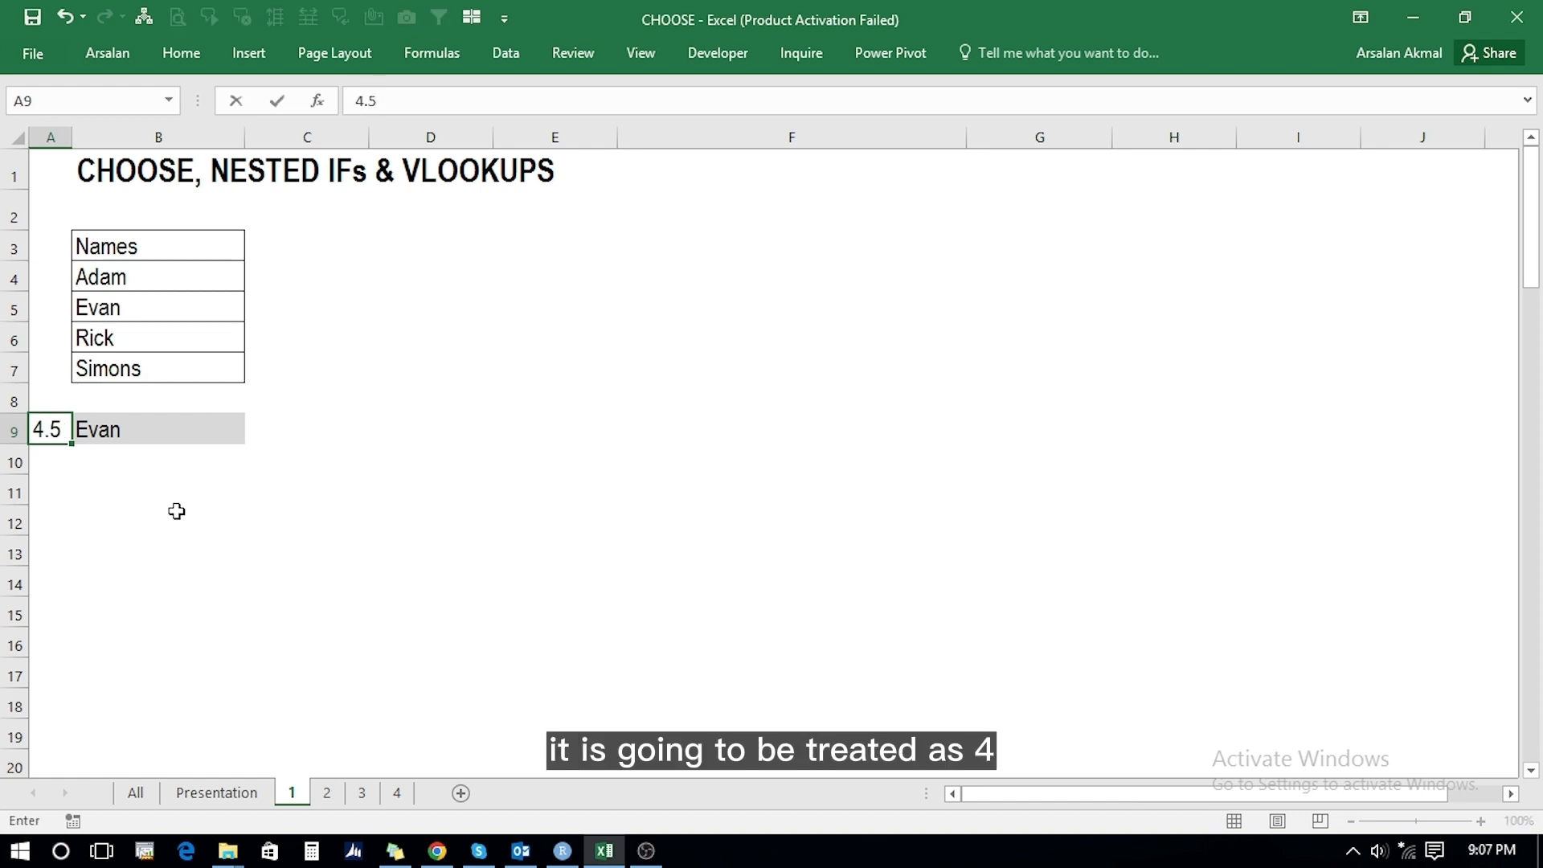
key("Return")
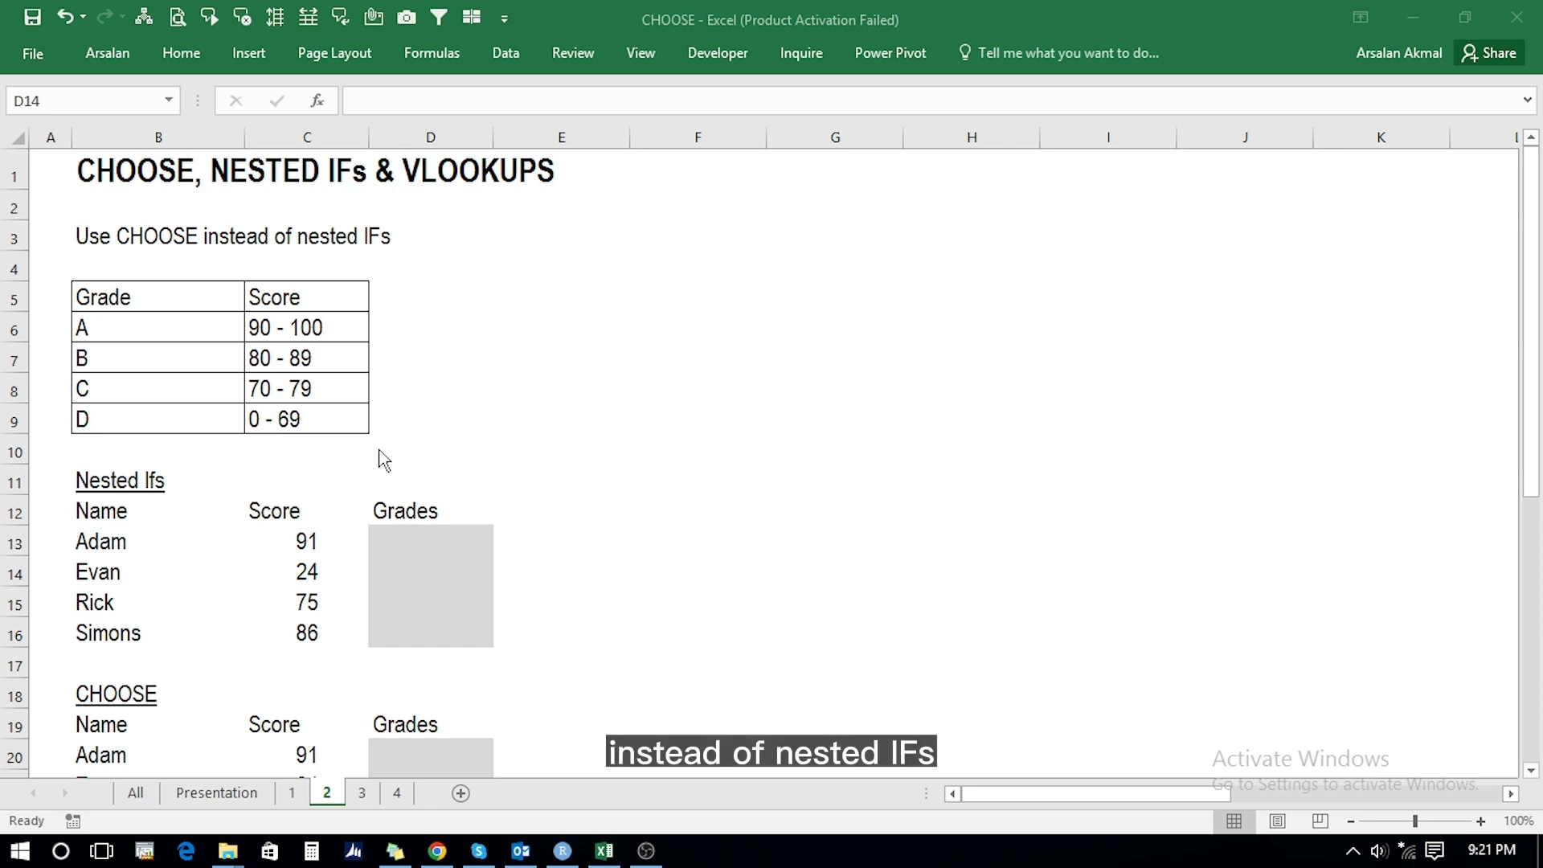
Step: Start an IF formula in D13 that returns the grade in B6 when the score in C13 is >=90
left_click(404, 556)
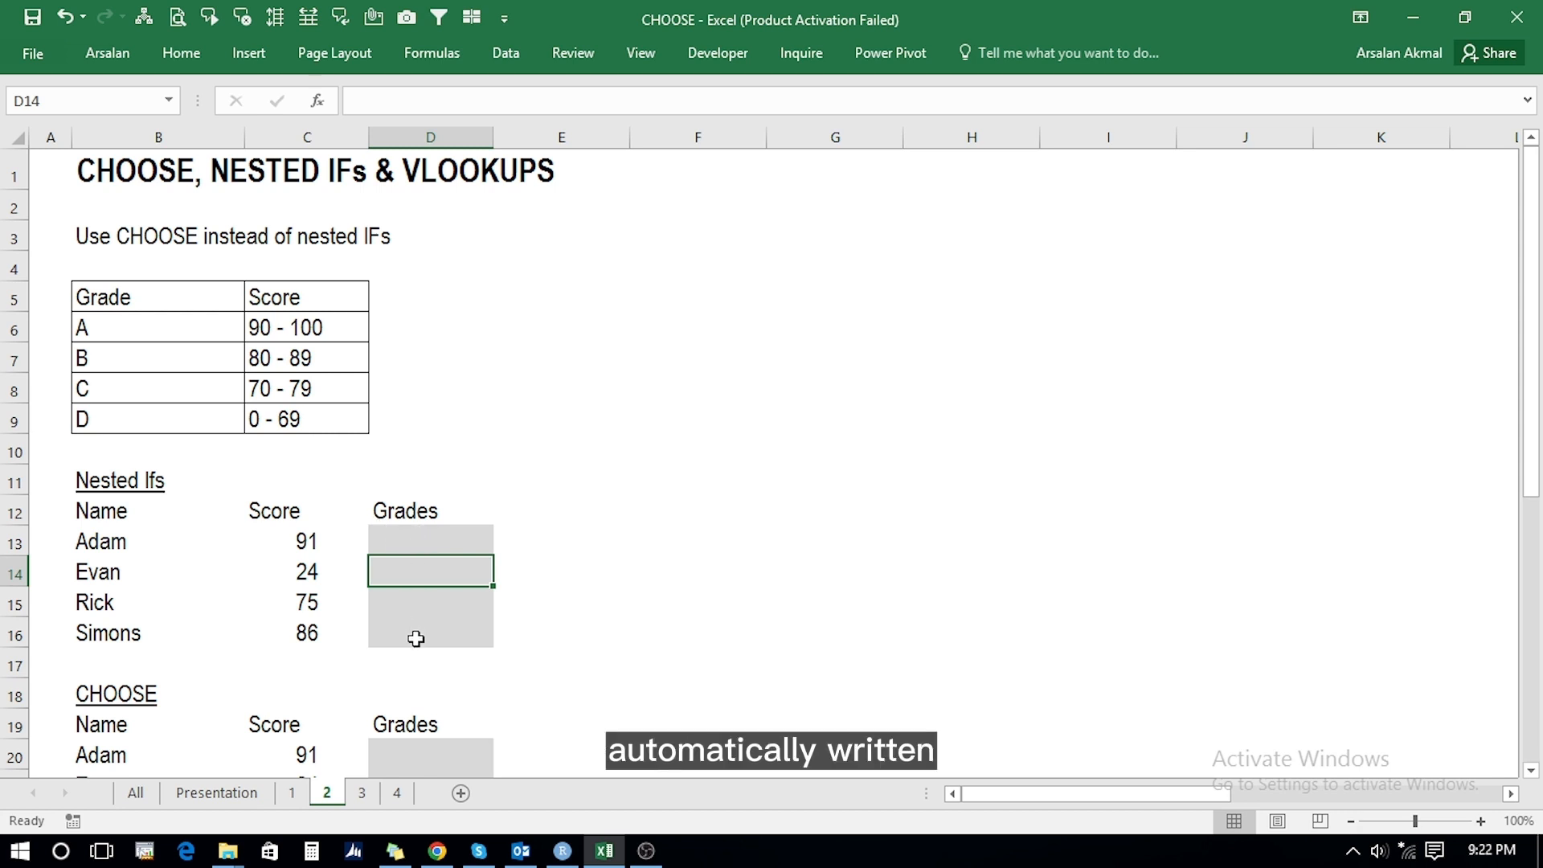
left_click(418, 540)
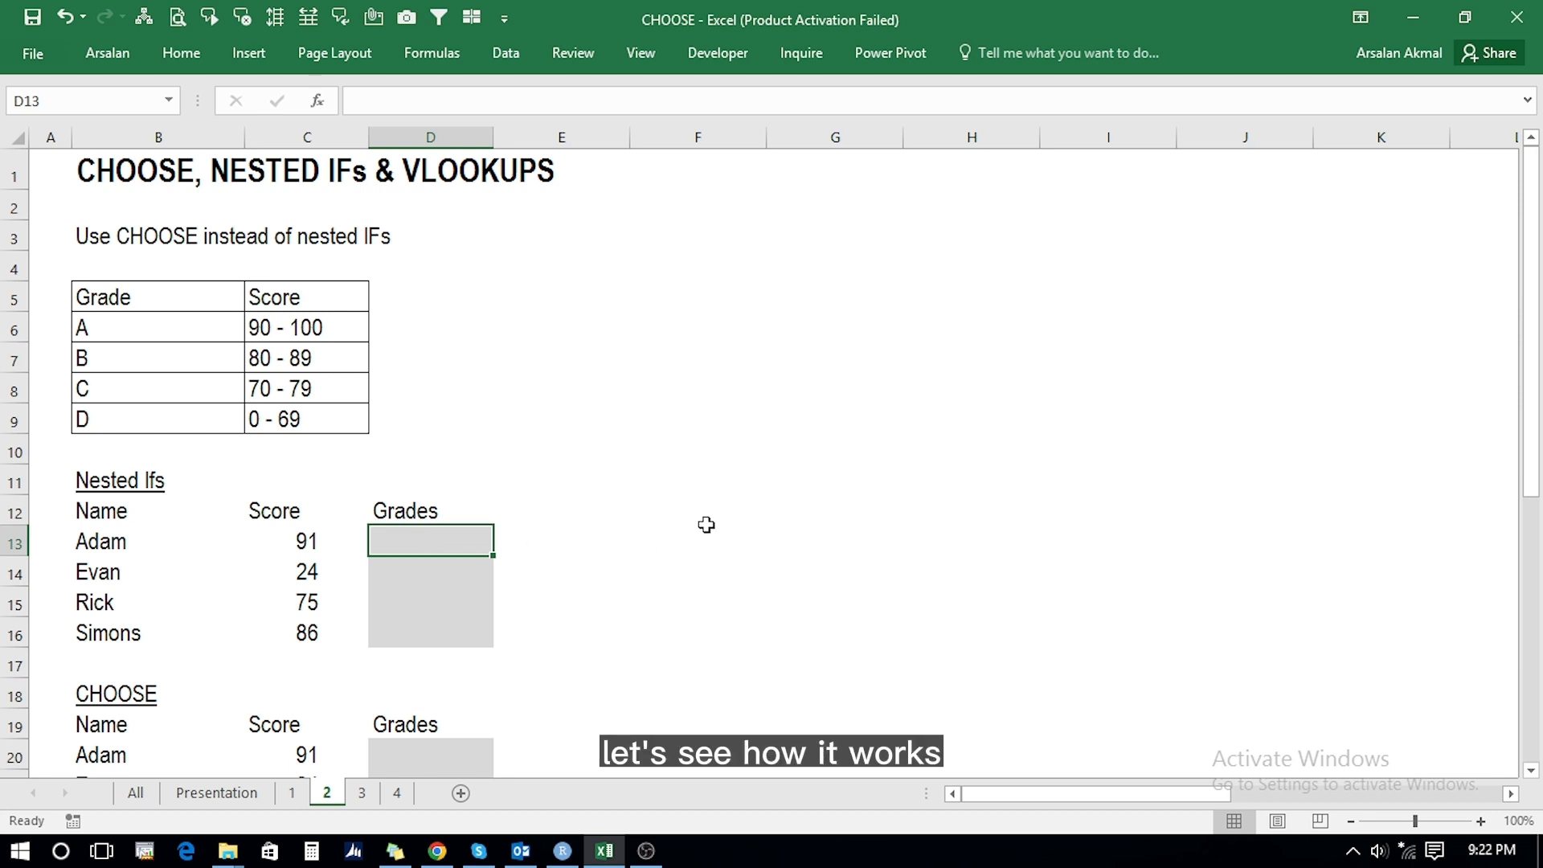
type("=if")
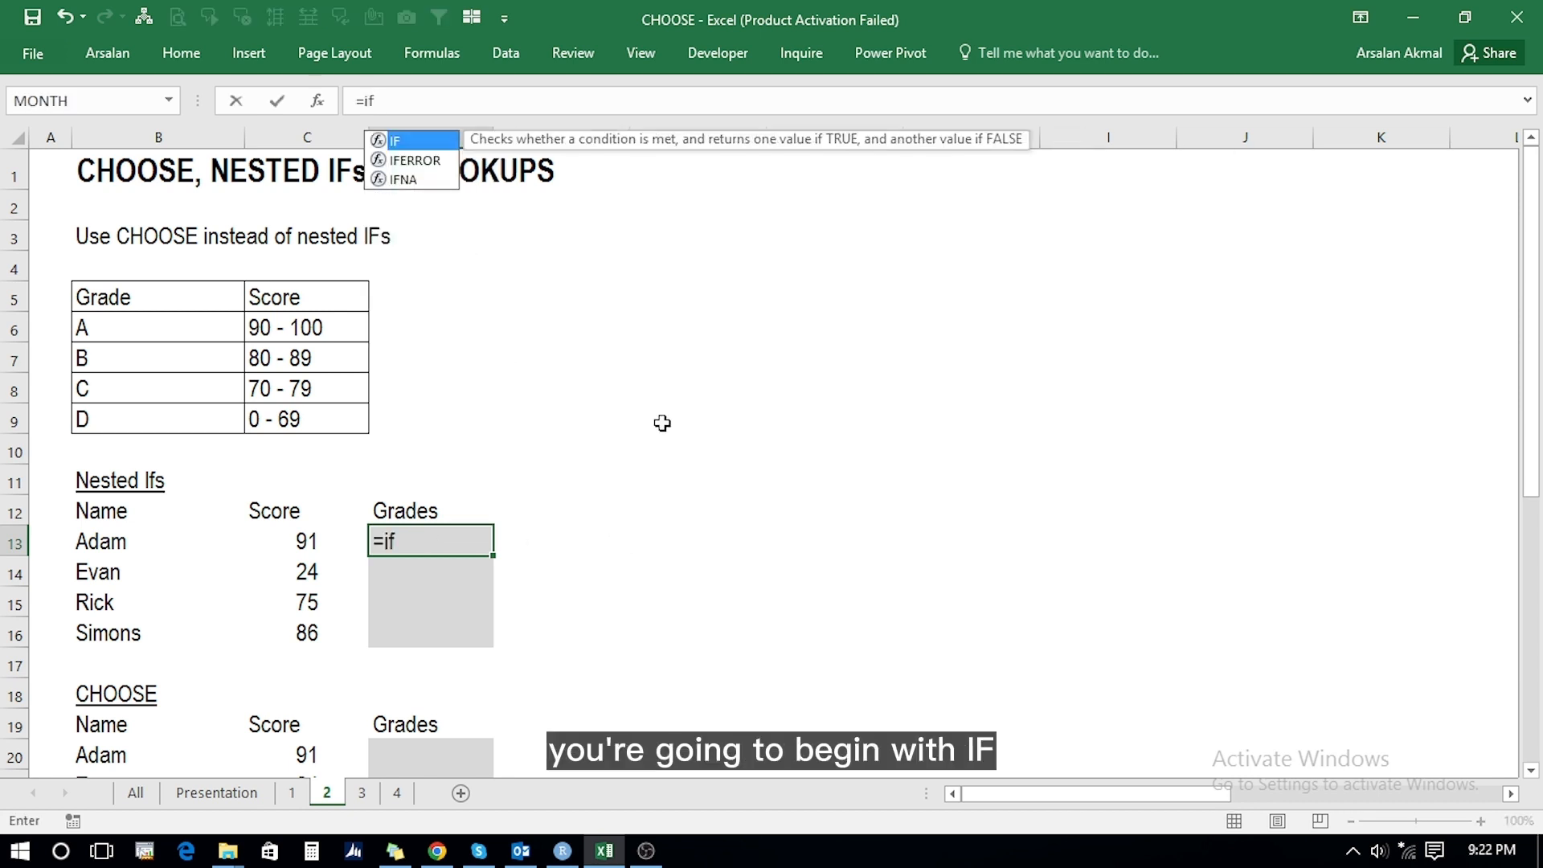
double_click(438, 145)
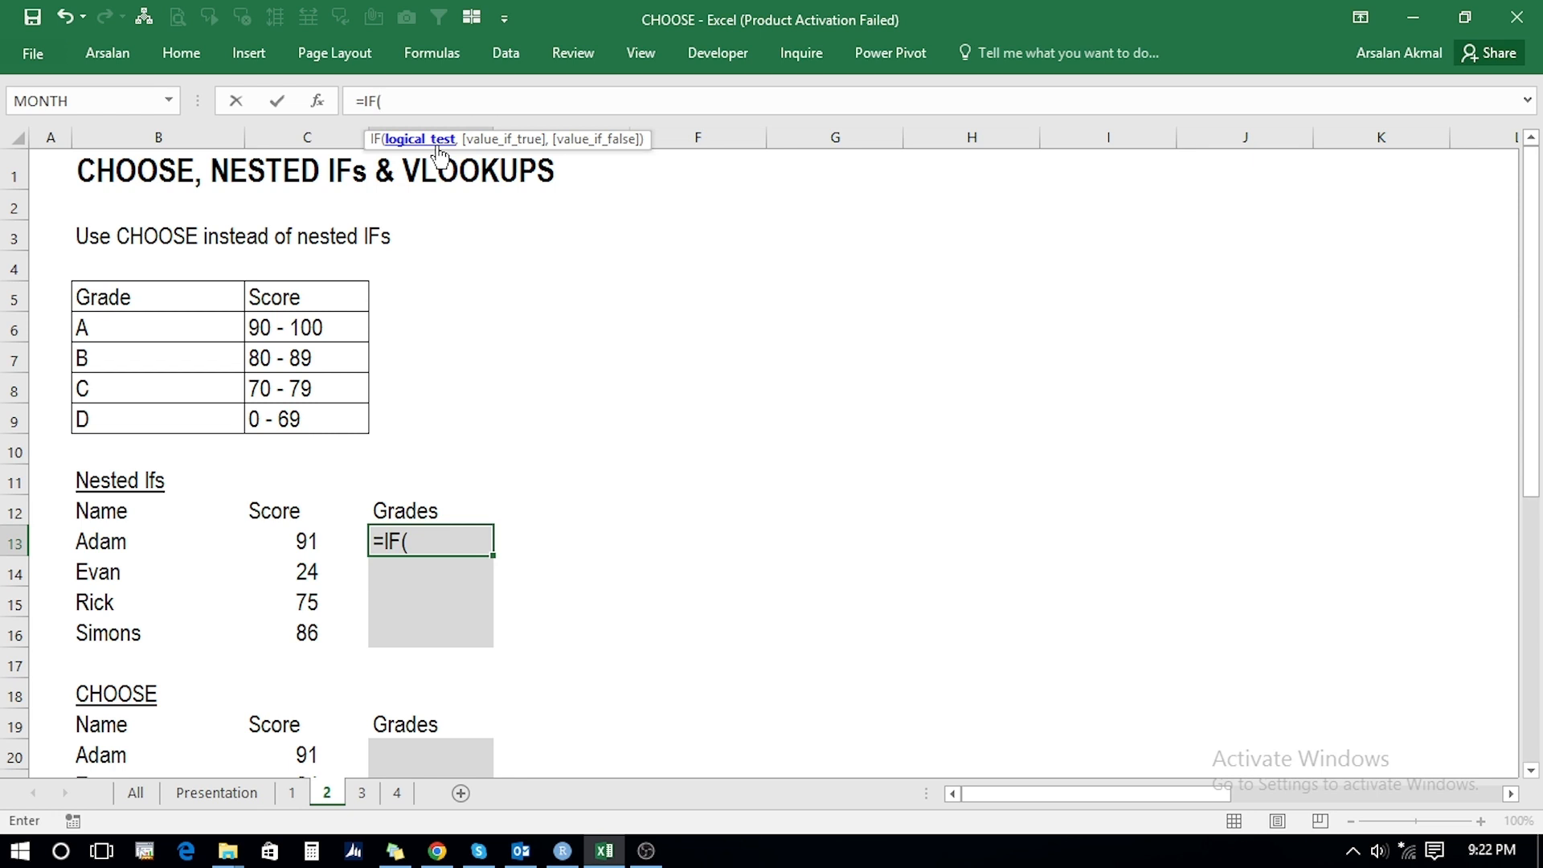
left_click(285, 541)
type(">=")
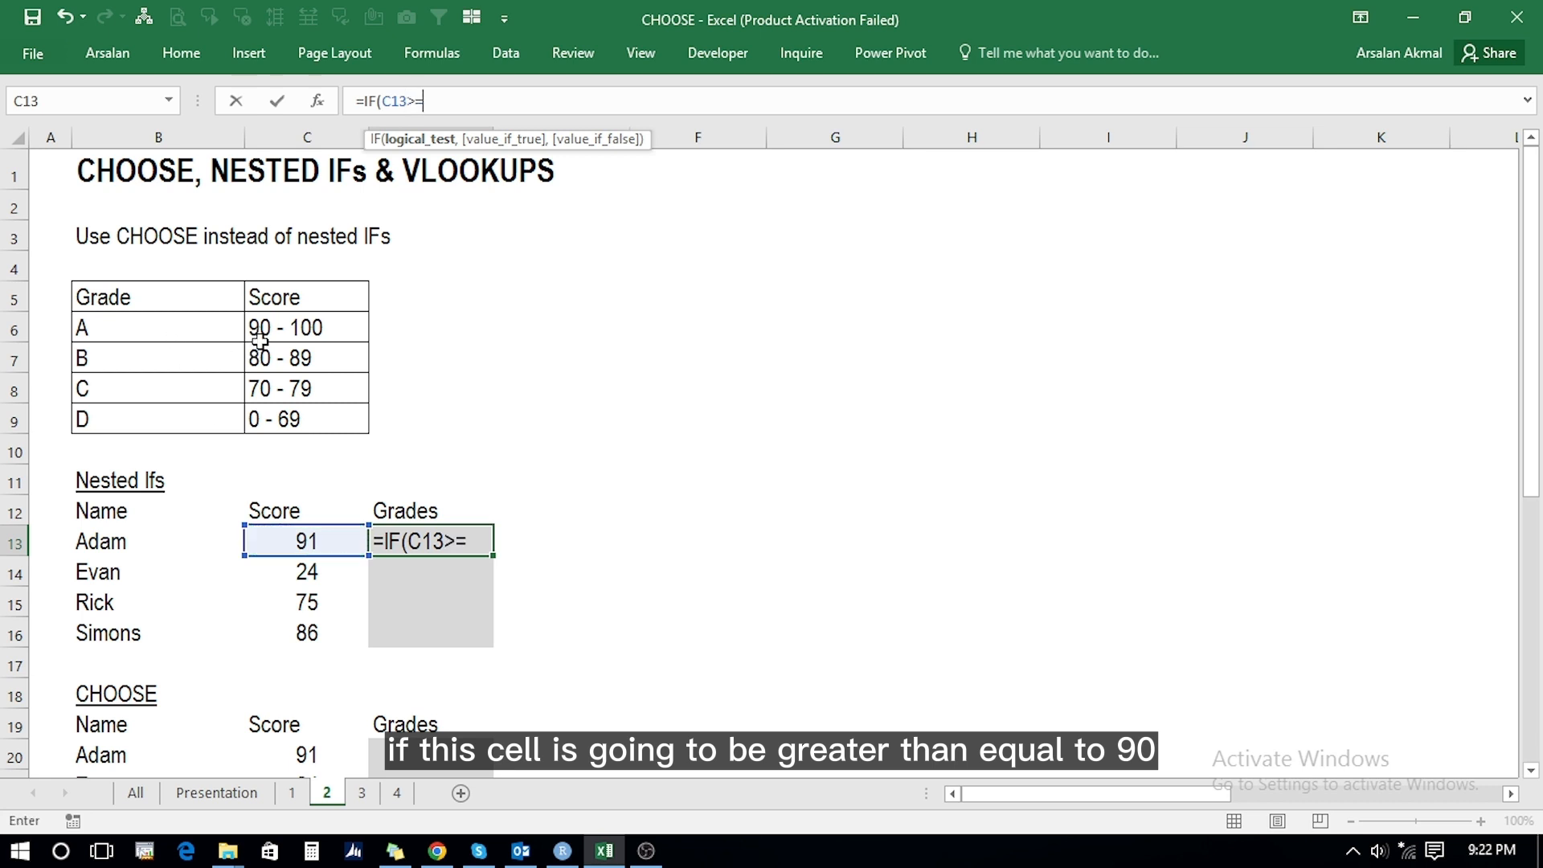
type("90,")
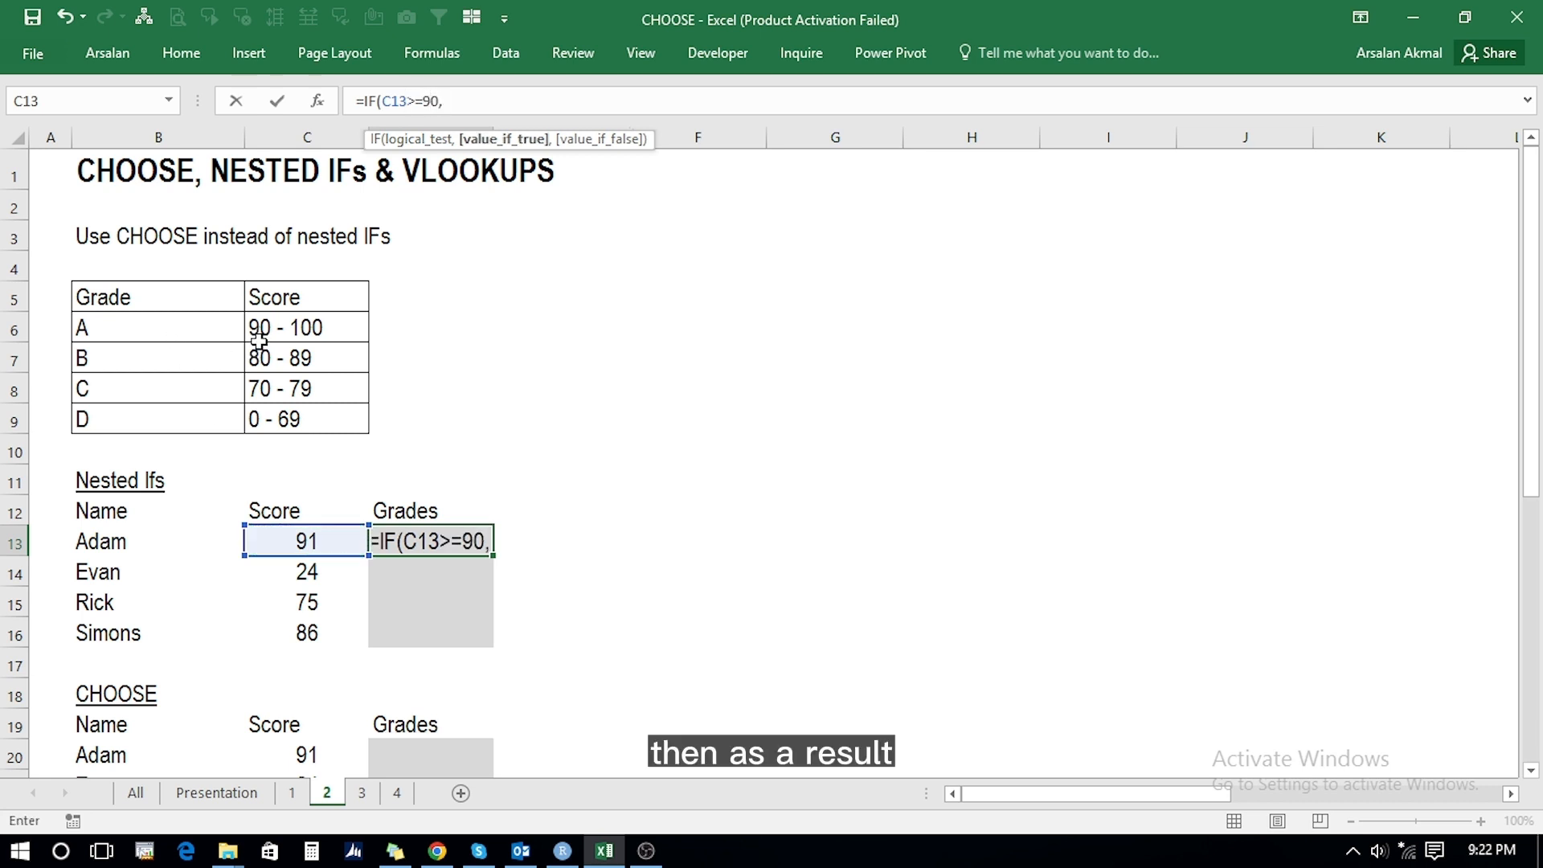
left_click(164, 327)
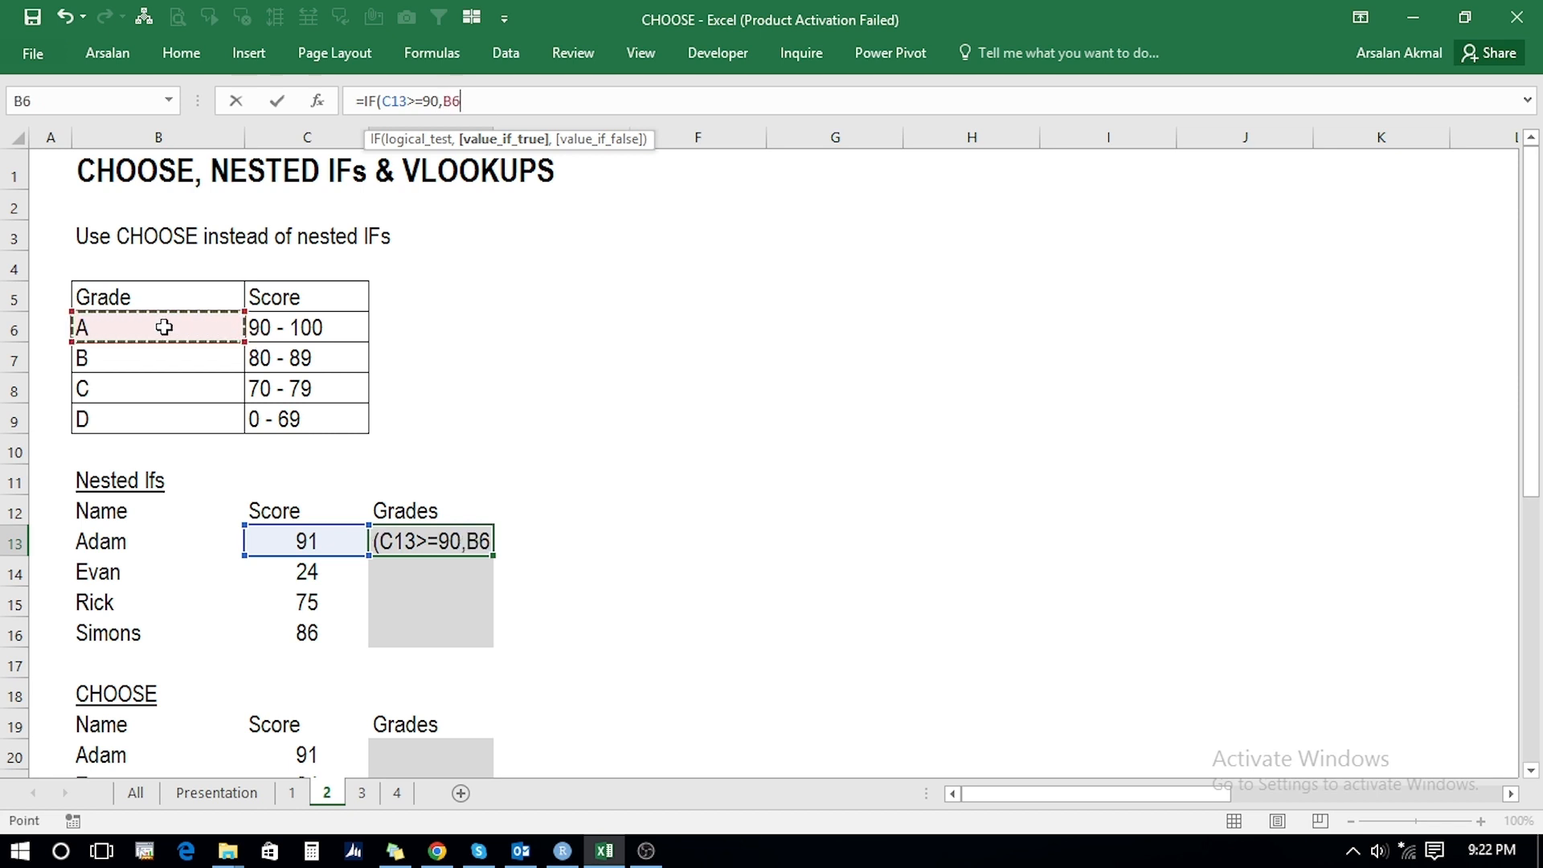
type(",")
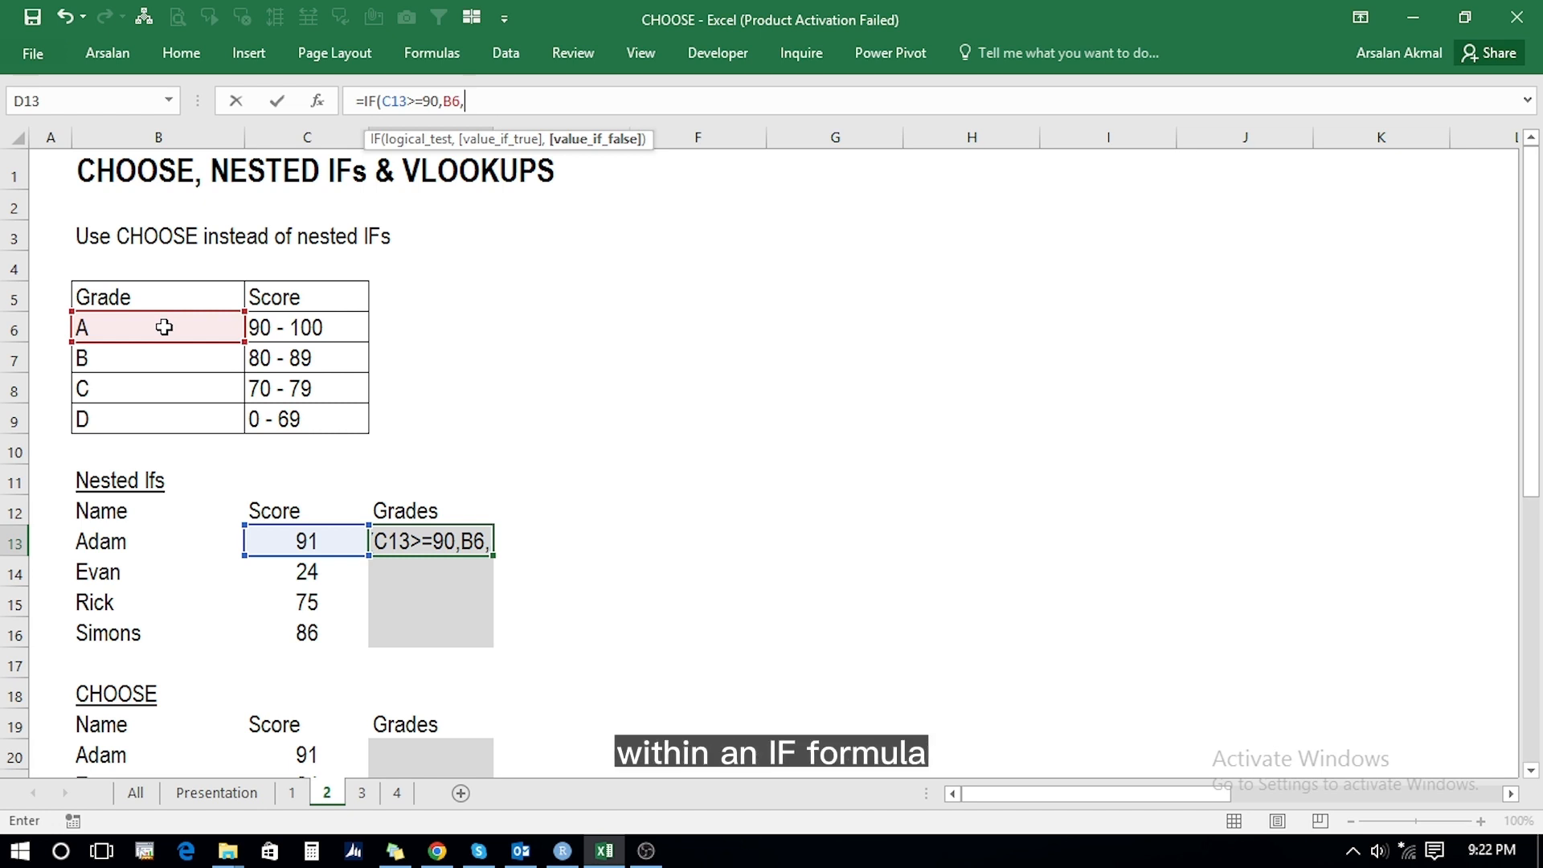
Step: Nest a second IF as the value if false, returning B7 when C13 is >=80
type("if")
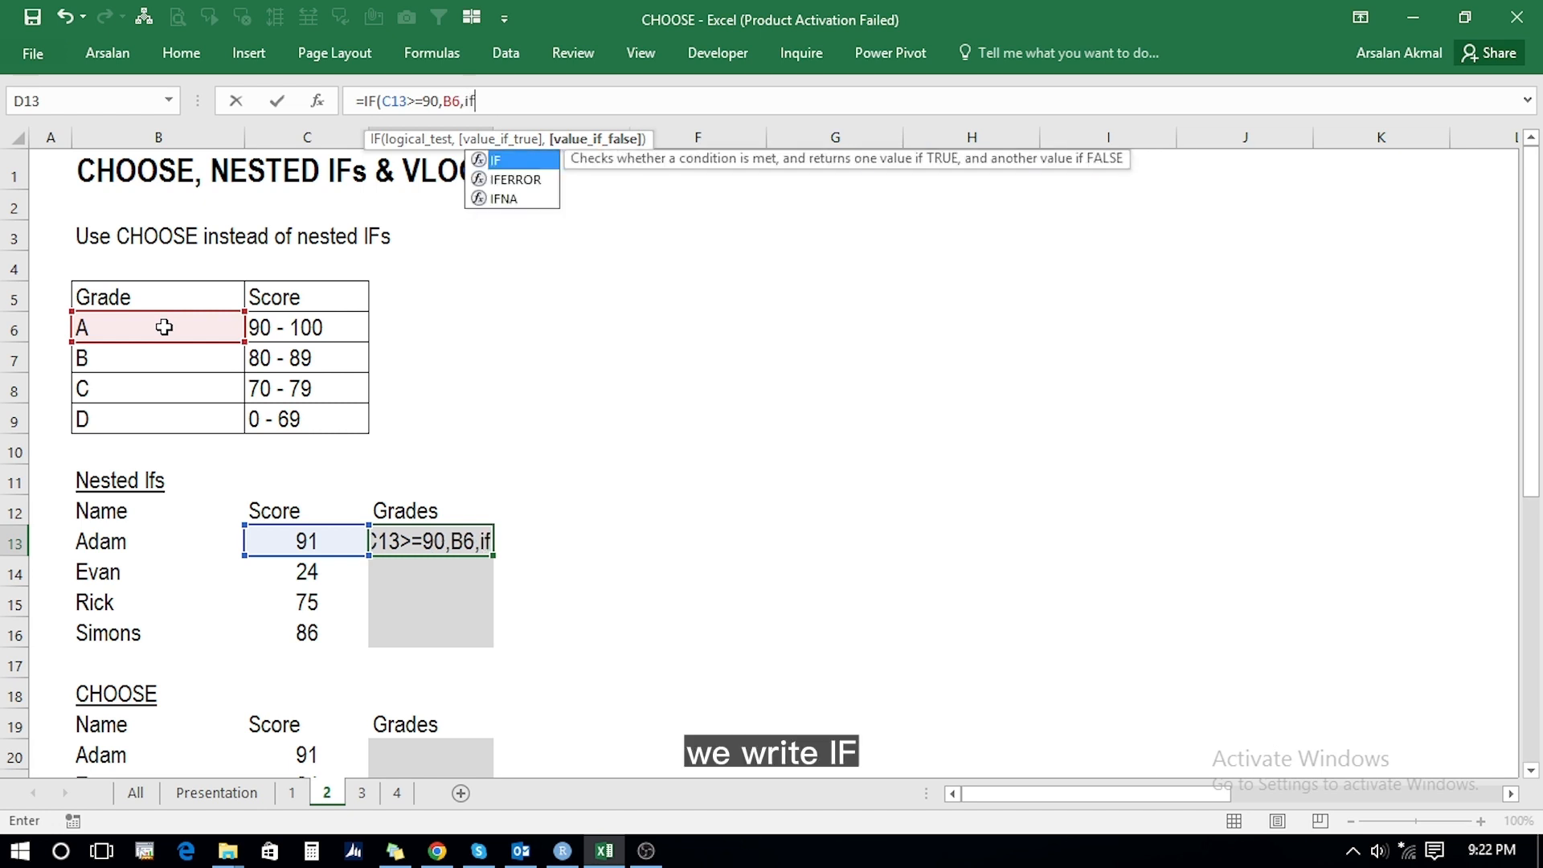
double_click(499, 154)
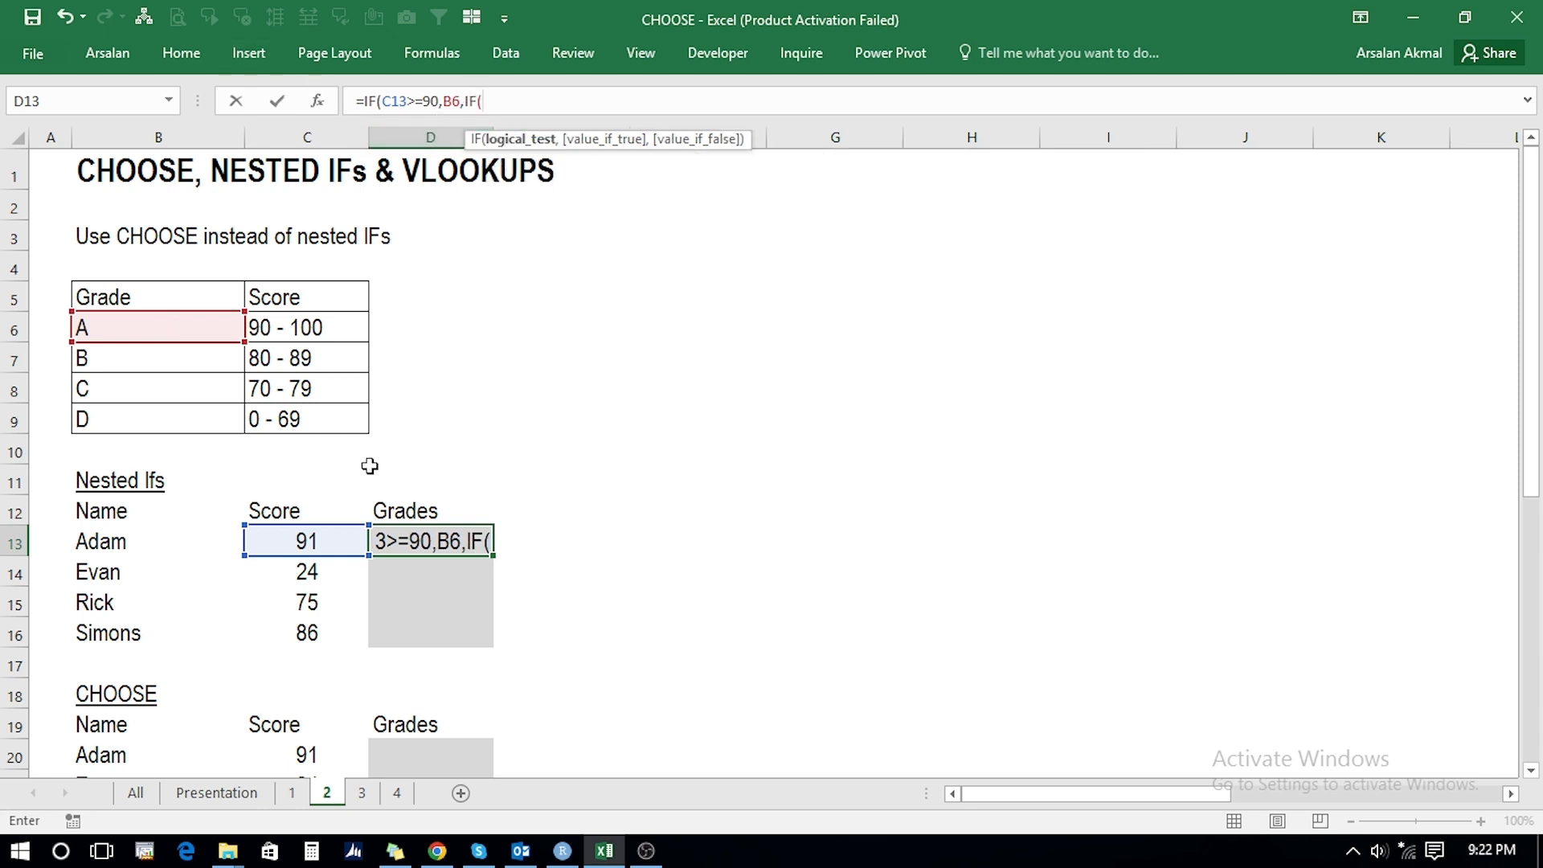
left_click(285, 538)
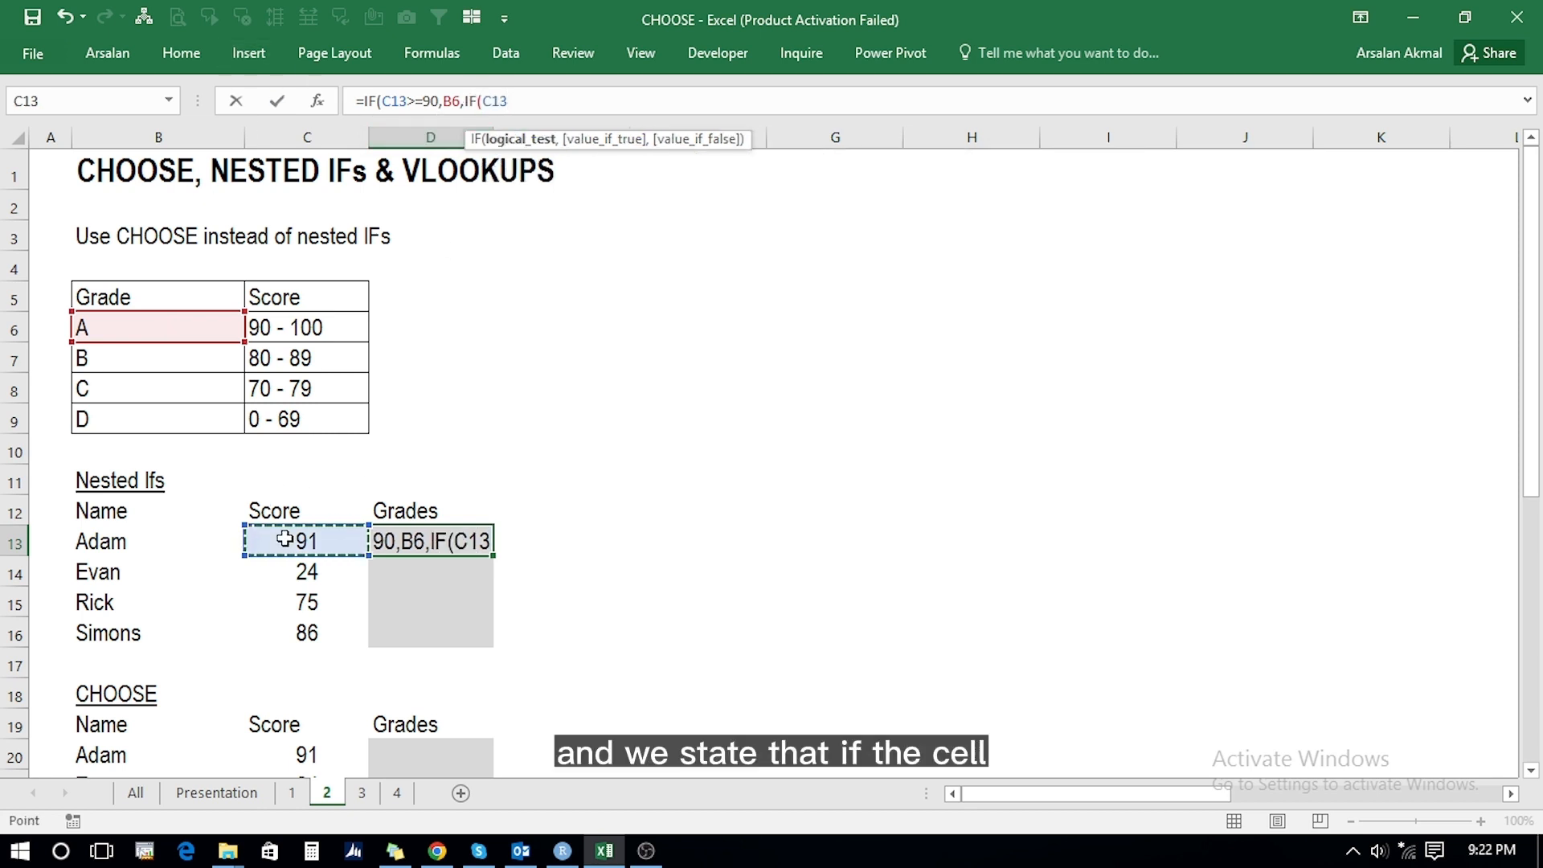
type(">")
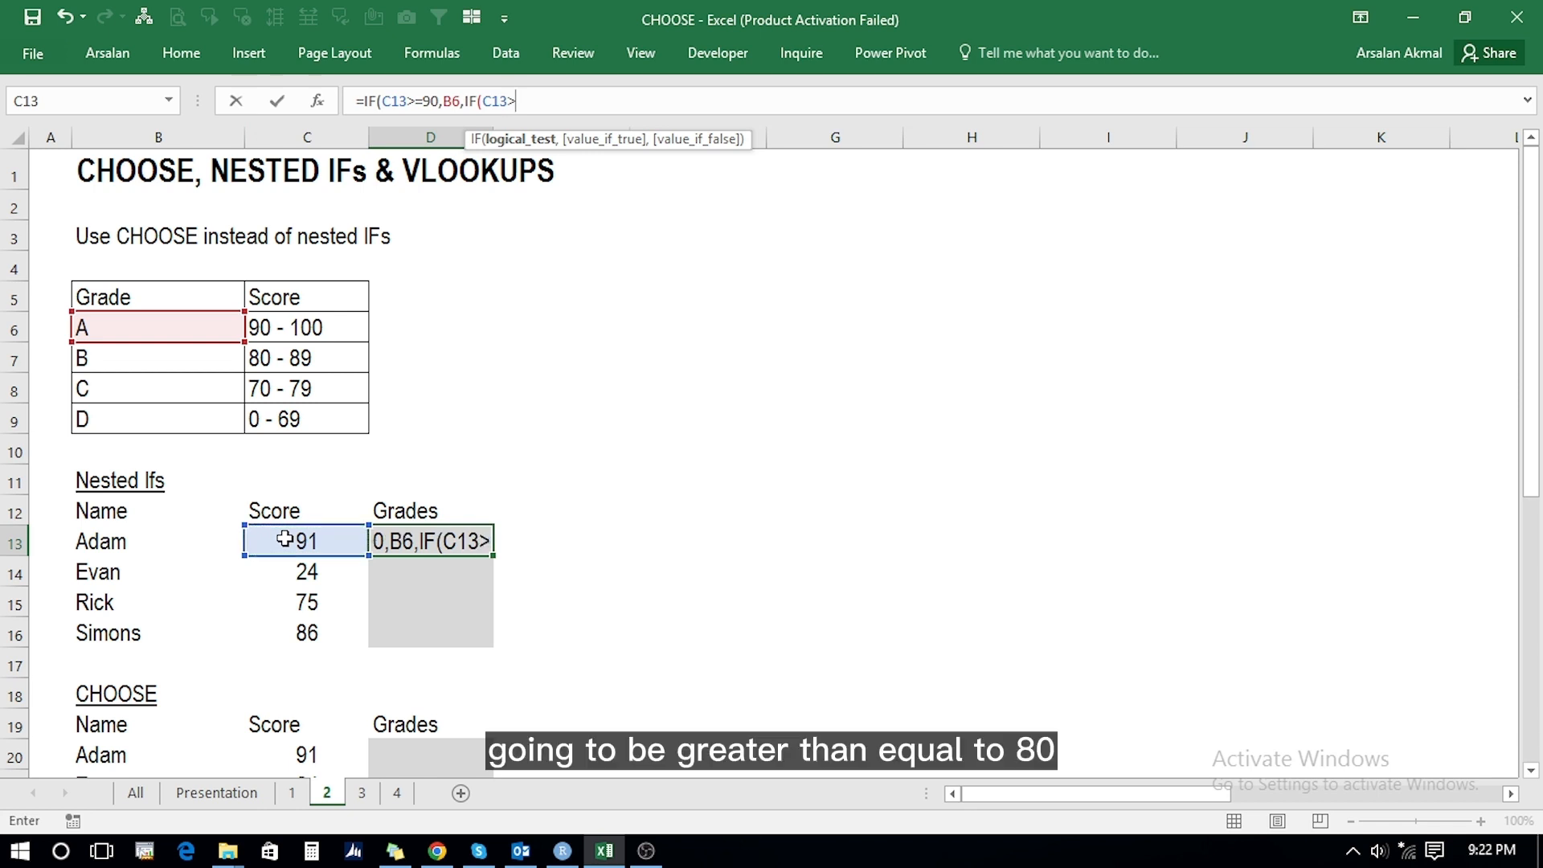
type("=")
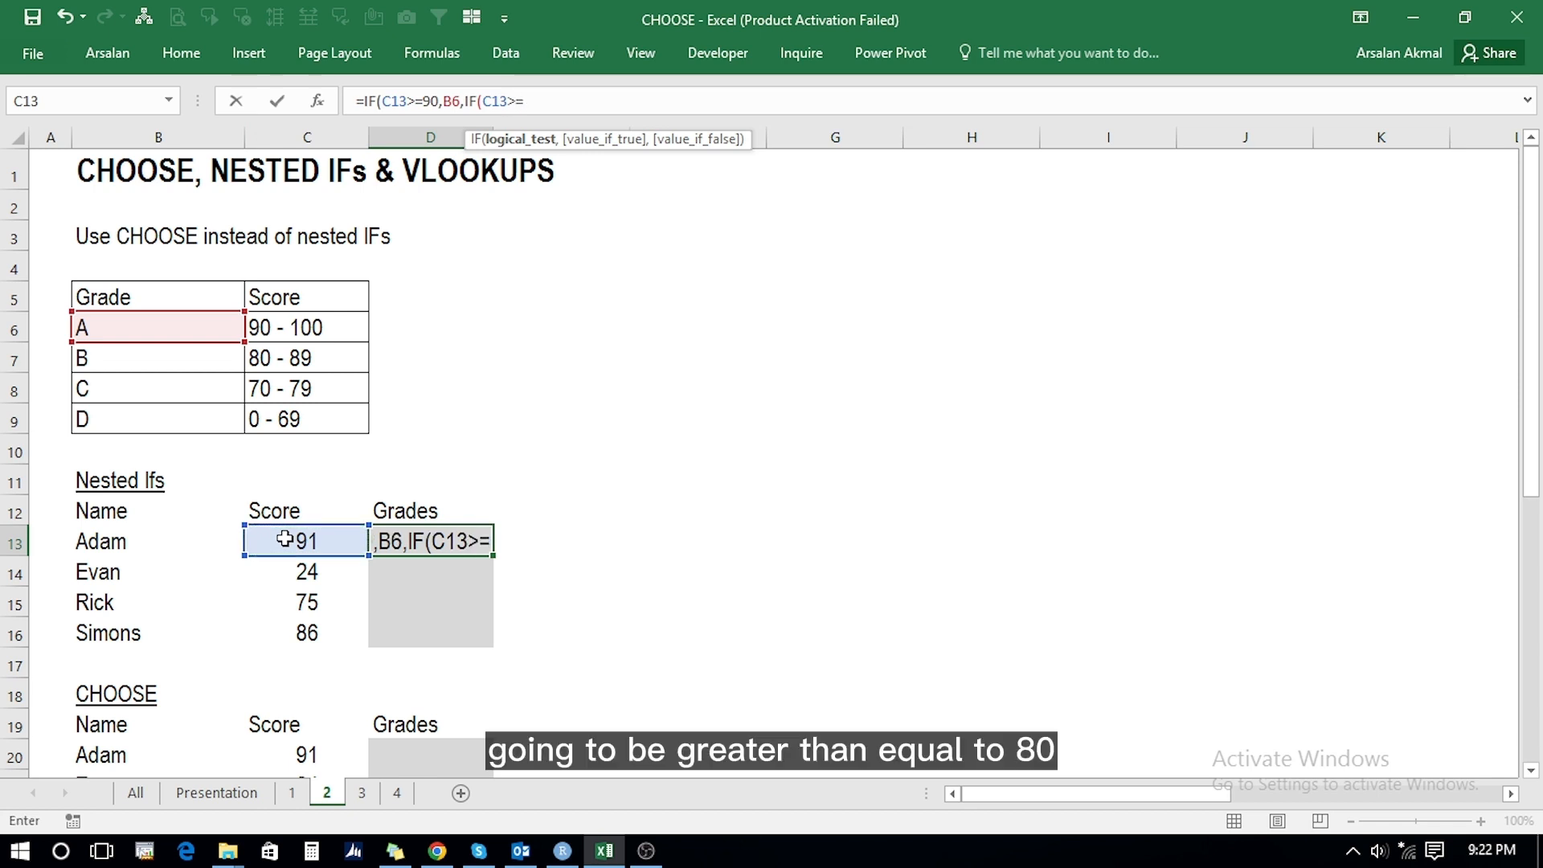
type("80,")
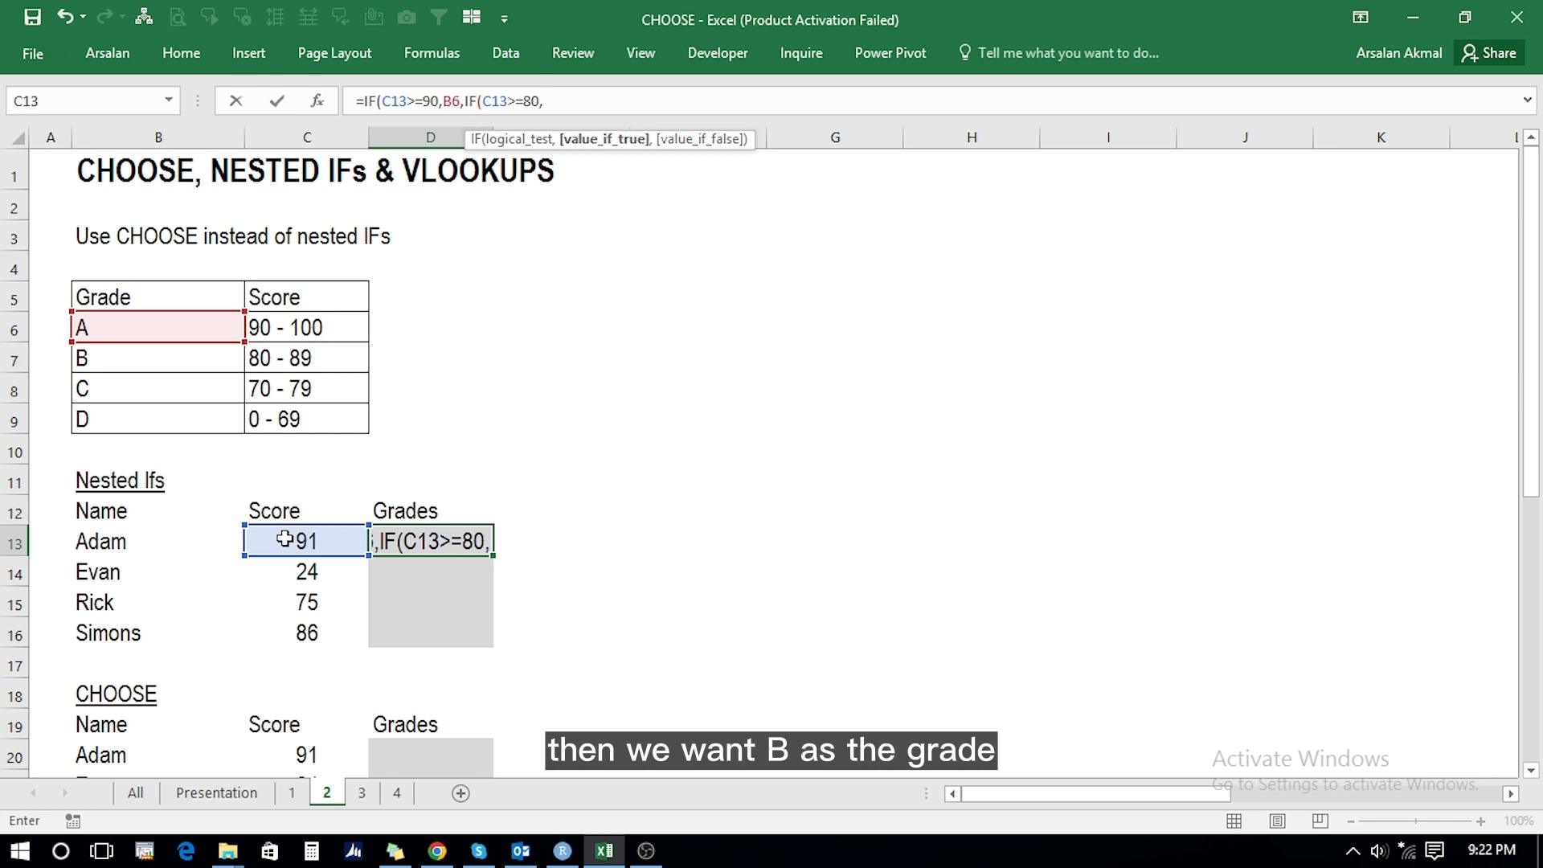
left_click(133, 354)
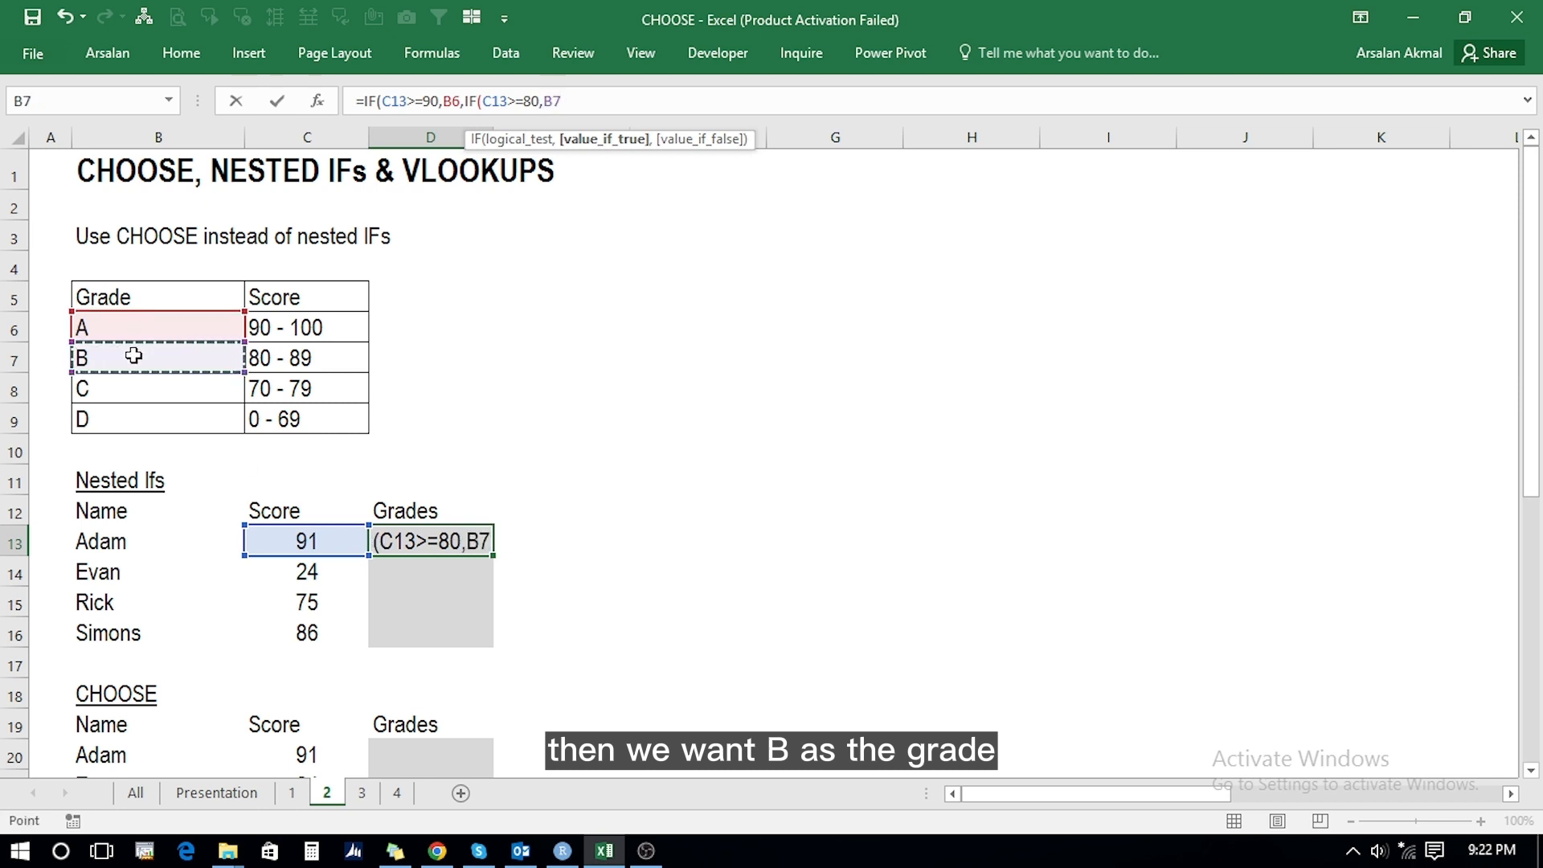
Step: Nest a third IF inside the second, returning B8 when C13 is >=70
type(",if")
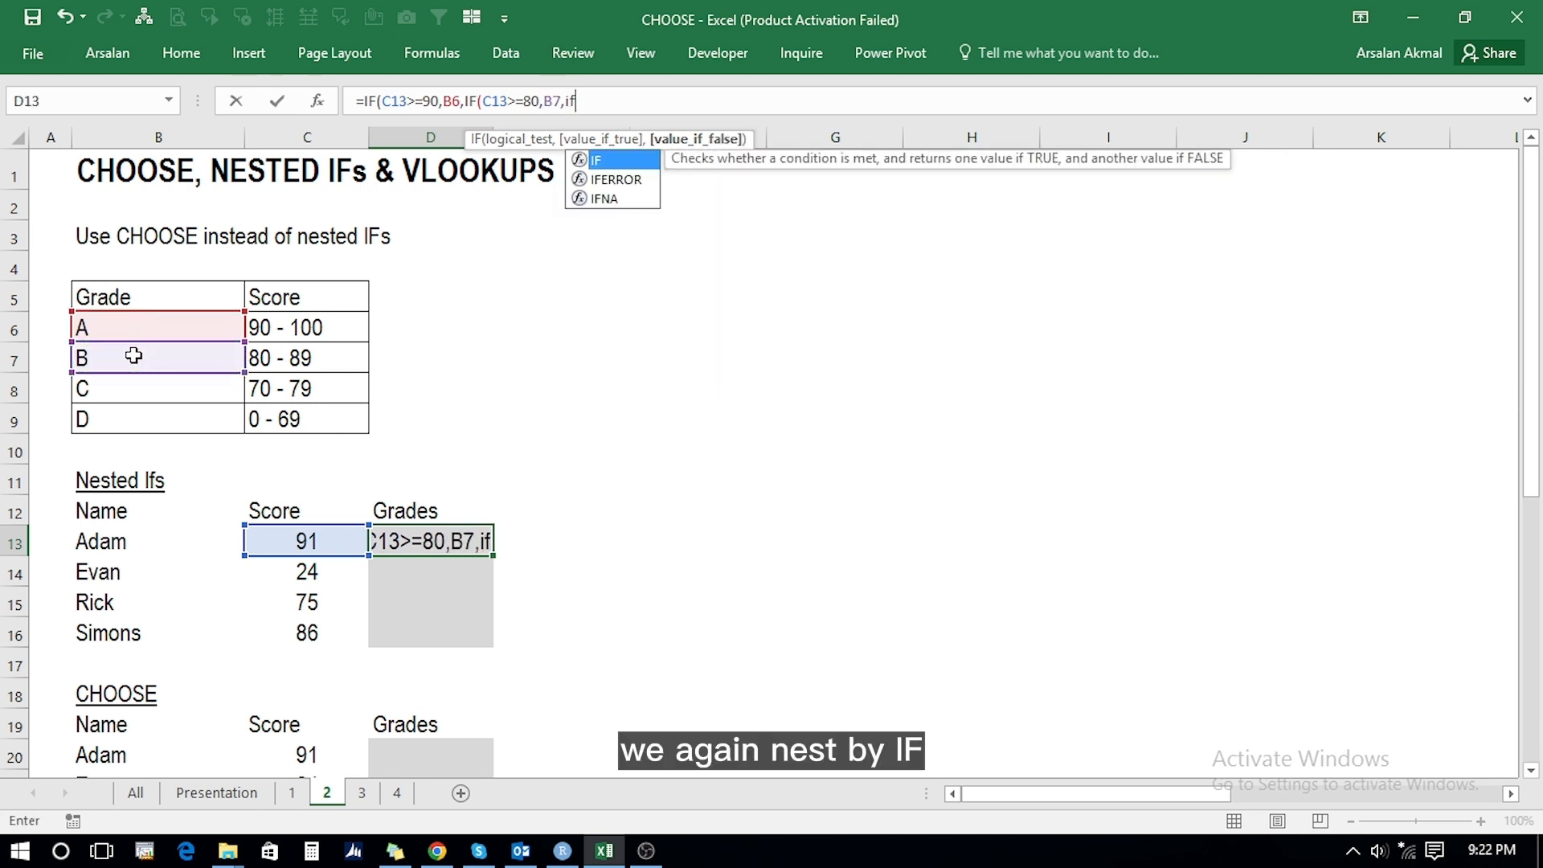
double_click(604, 160)
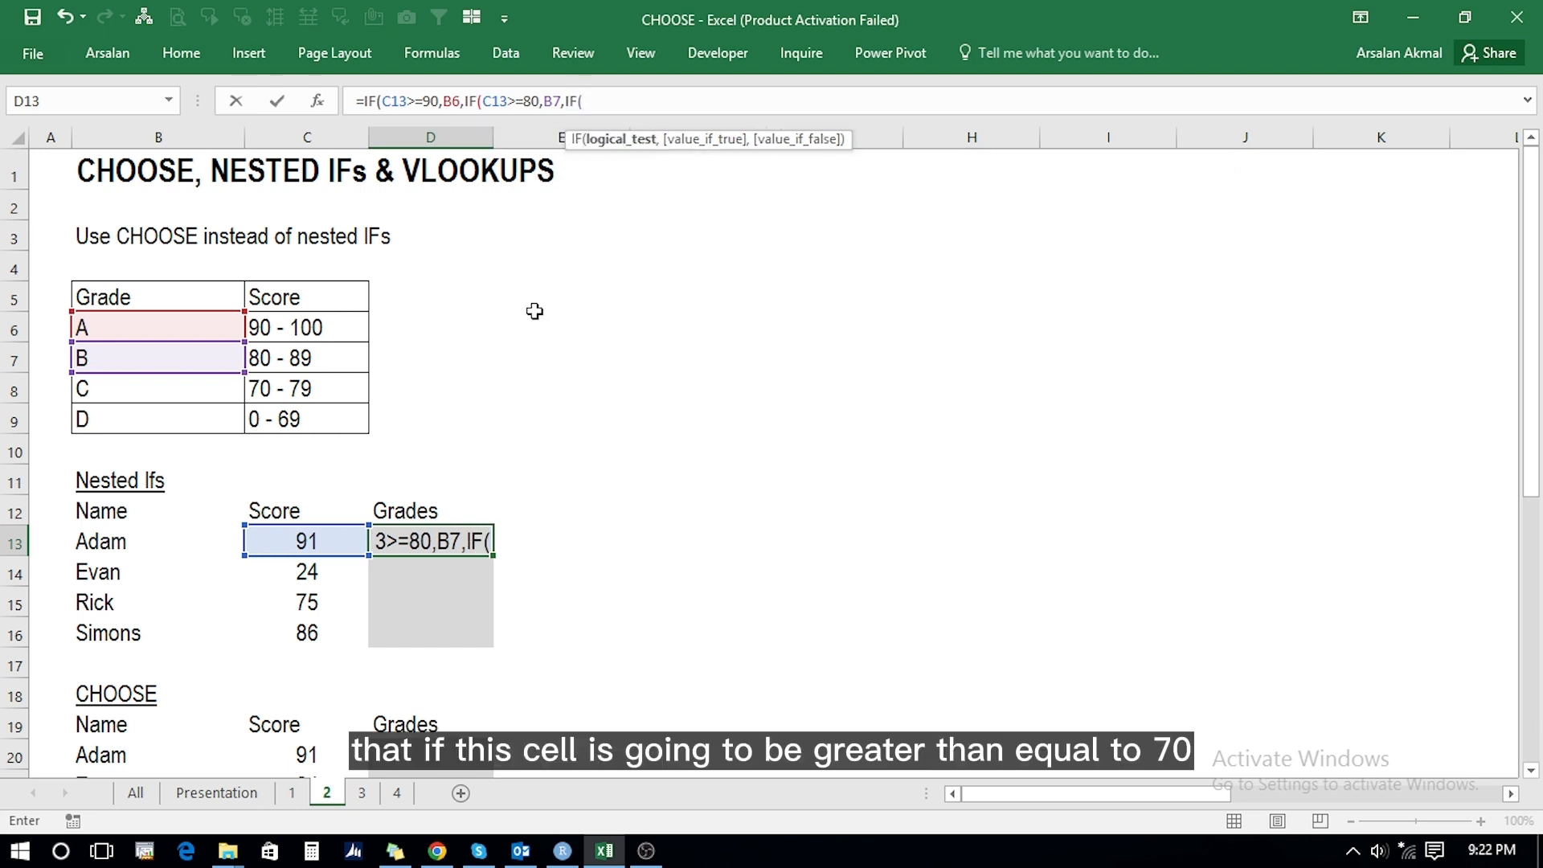
left_click(323, 537)
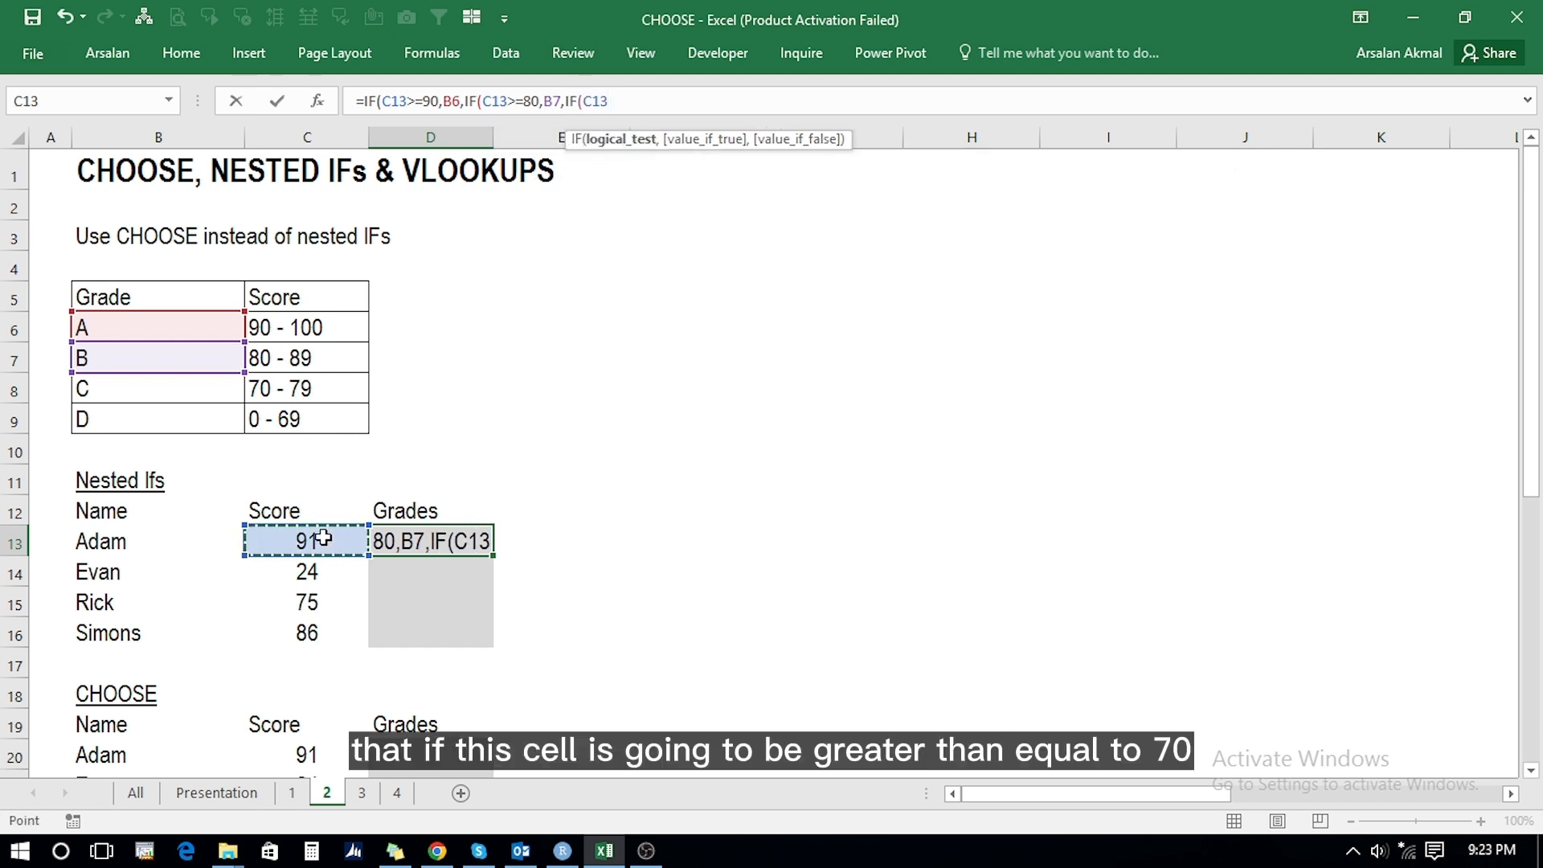
type(">")
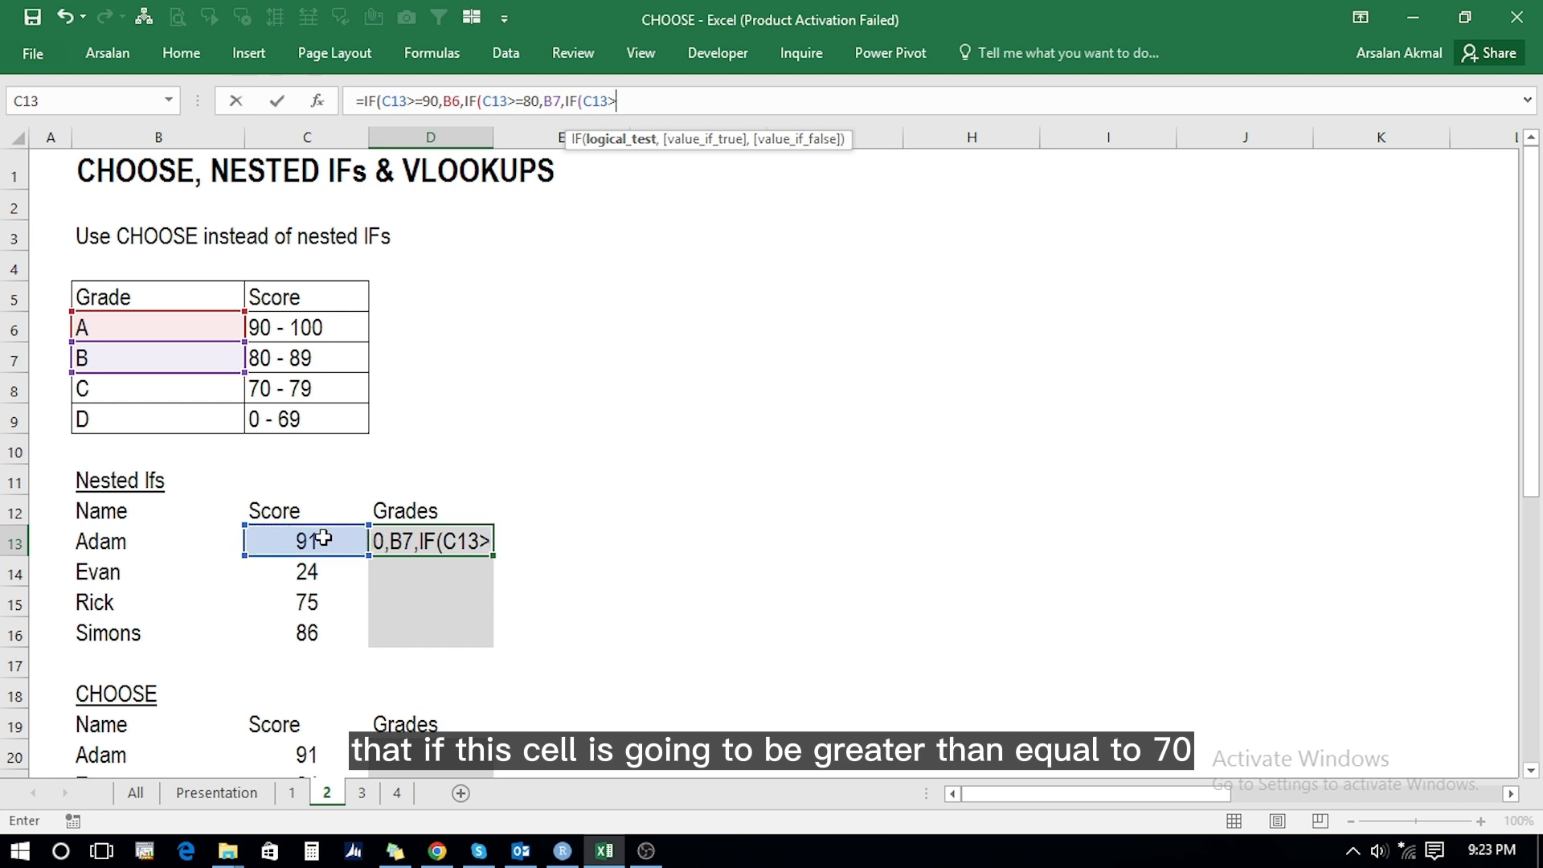
type("=")
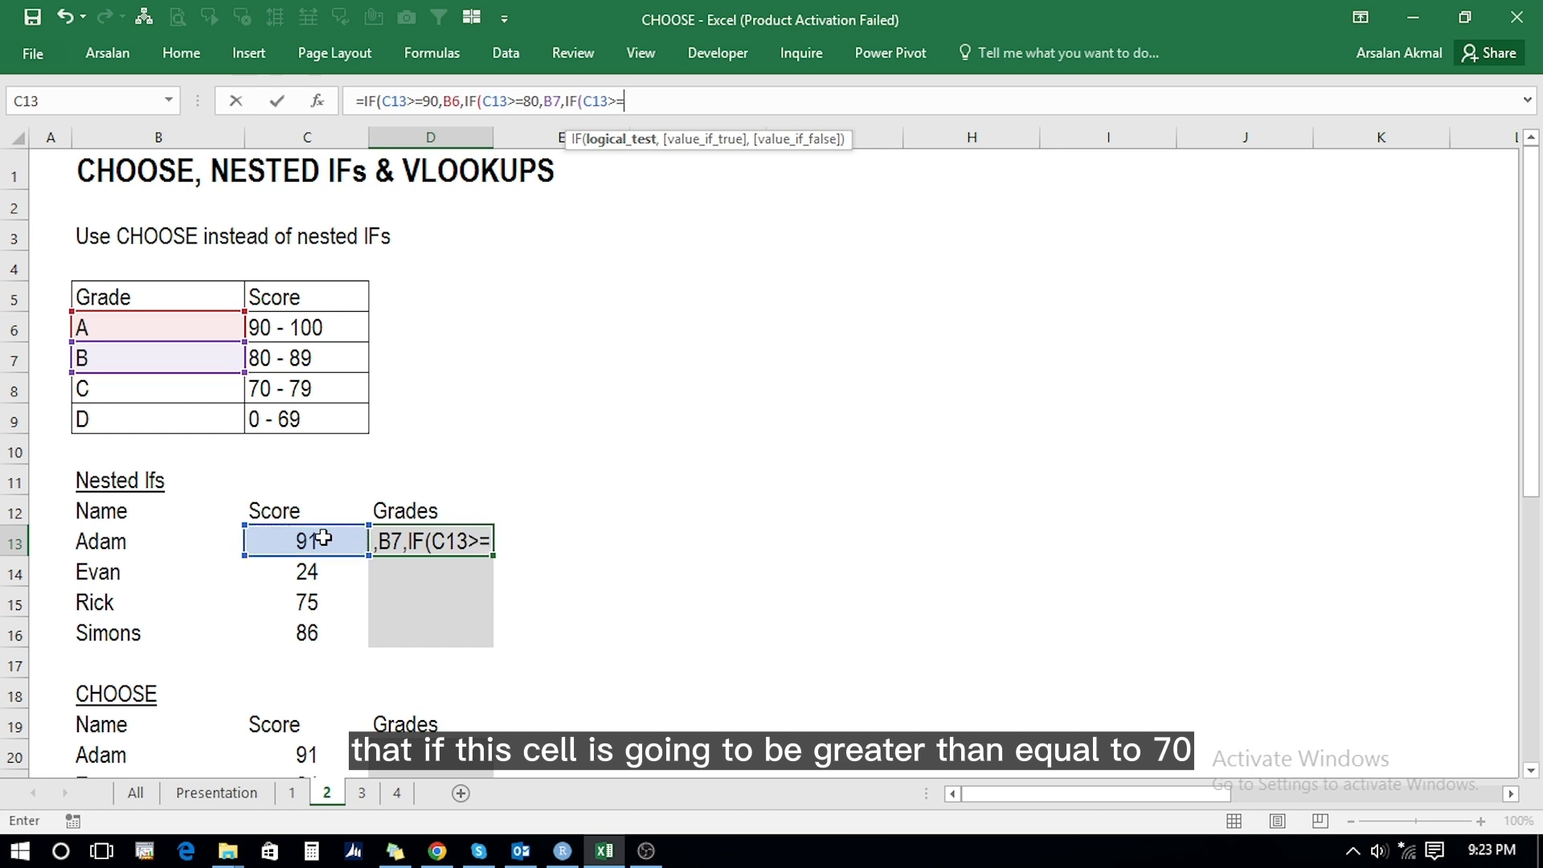
type("70,")
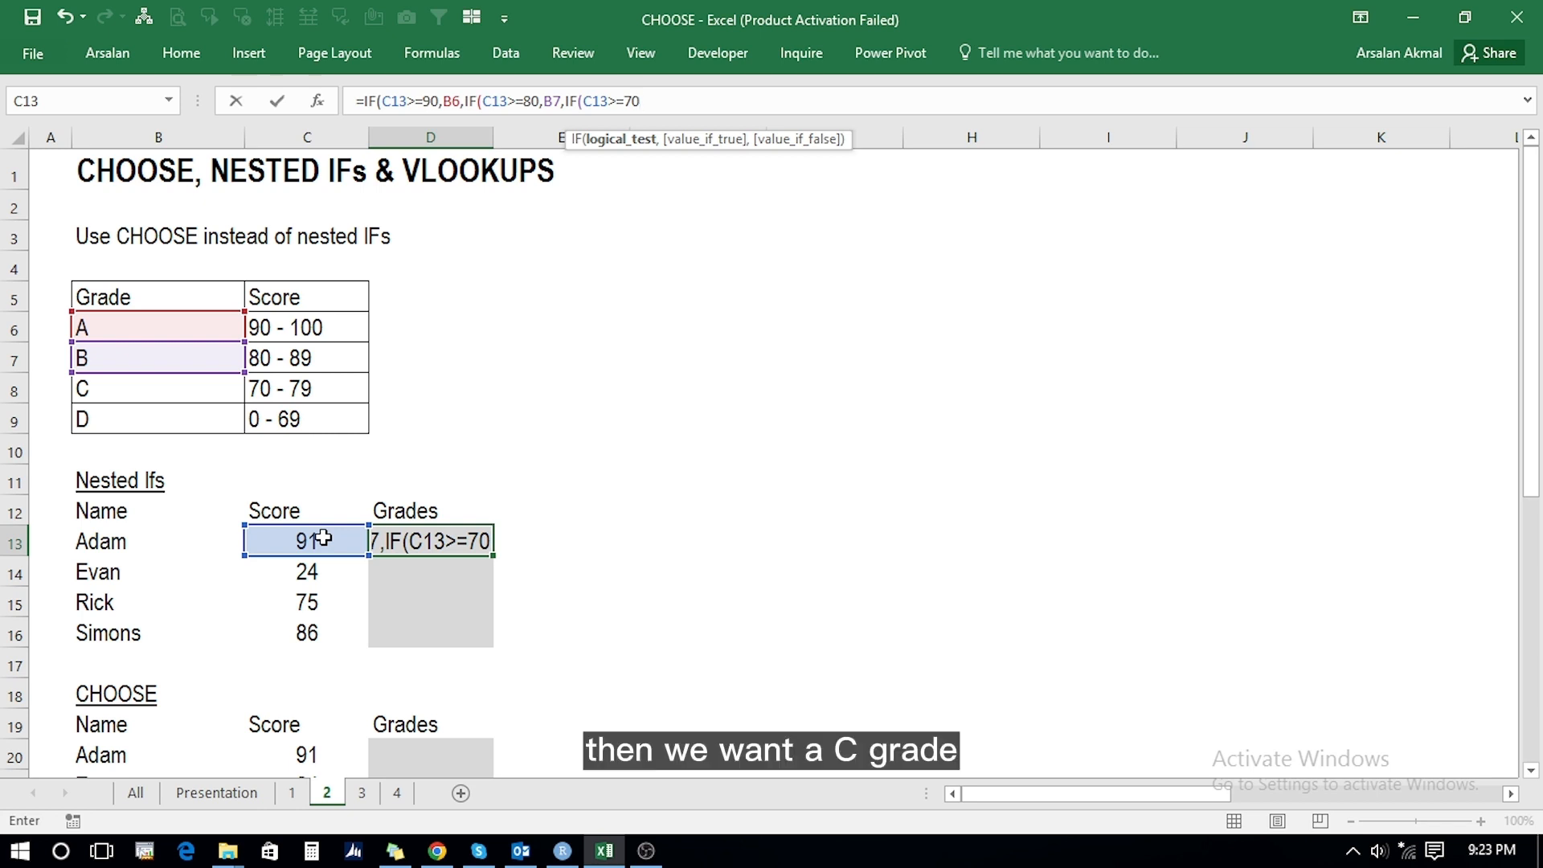
left_click(142, 386)
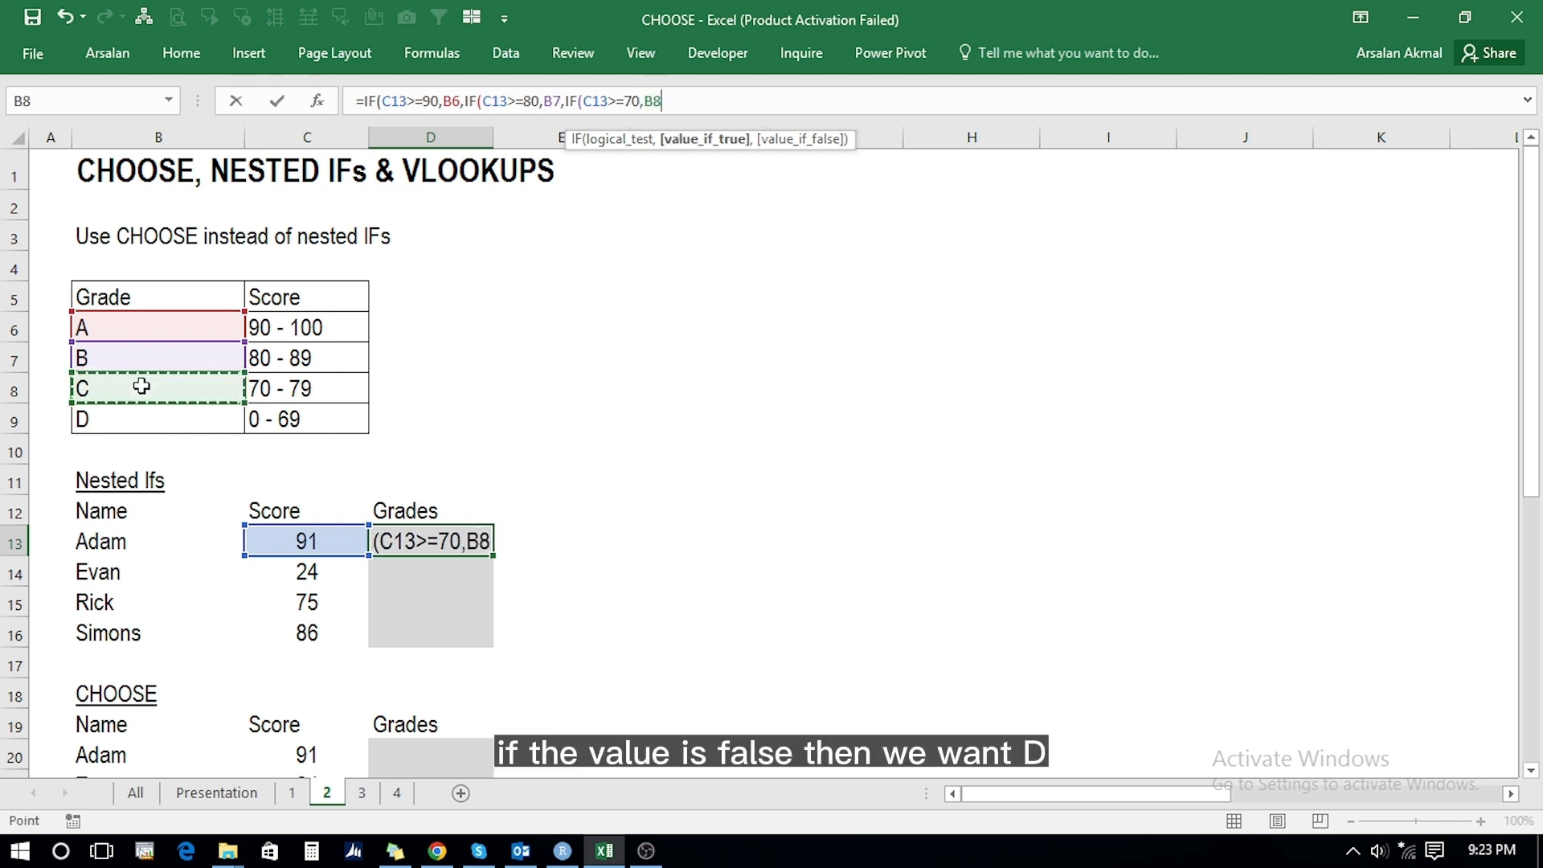
Step: Use B9 as the final value if false, close all three IFs and enter the formula in D13
type(",")
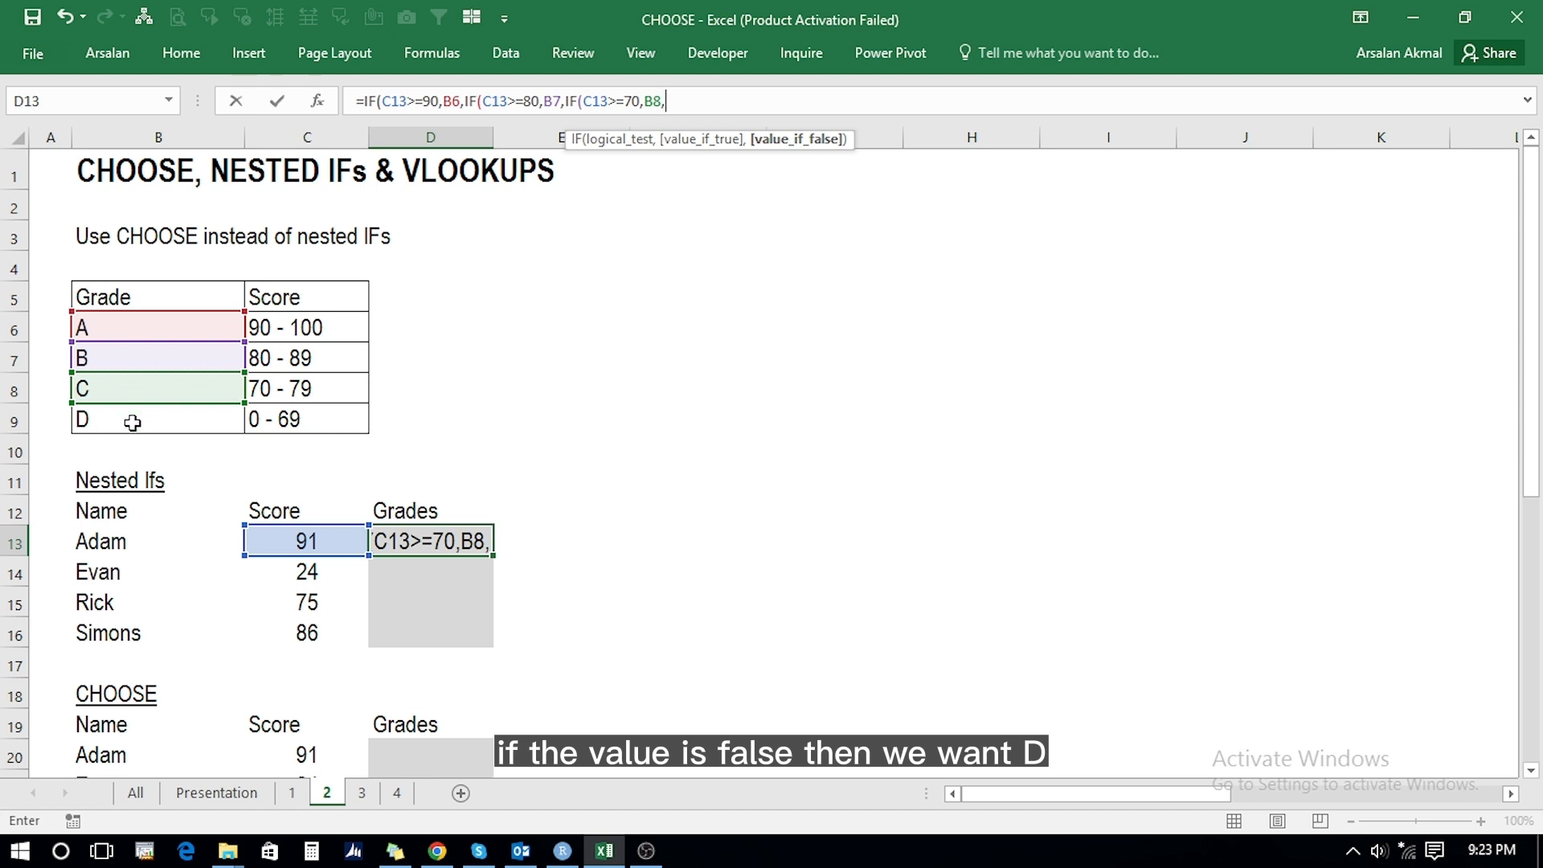
left_click(132, 422)
type(")")
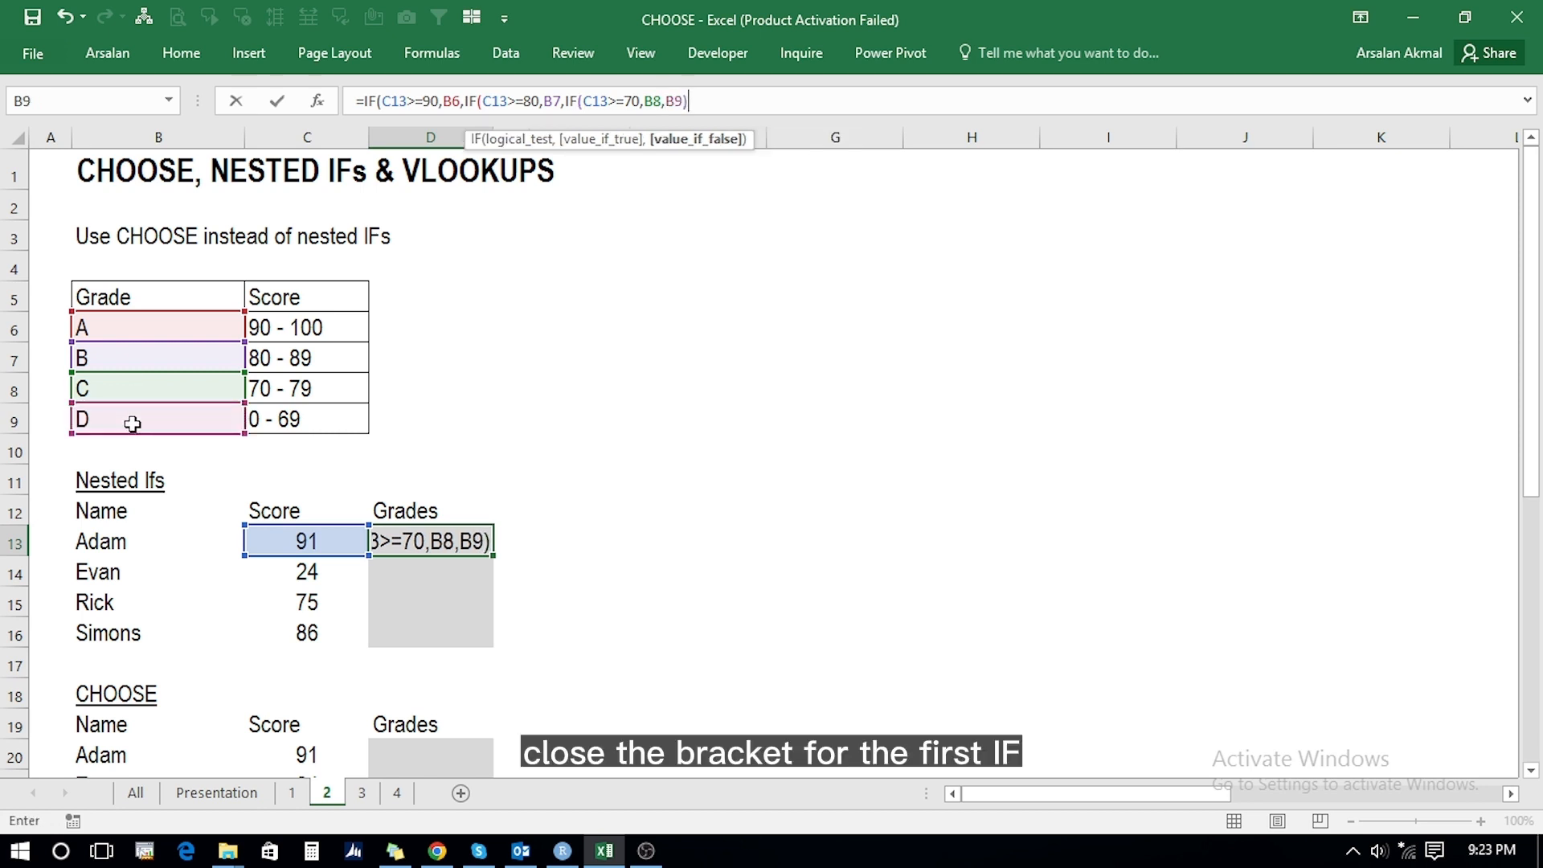
type(")")
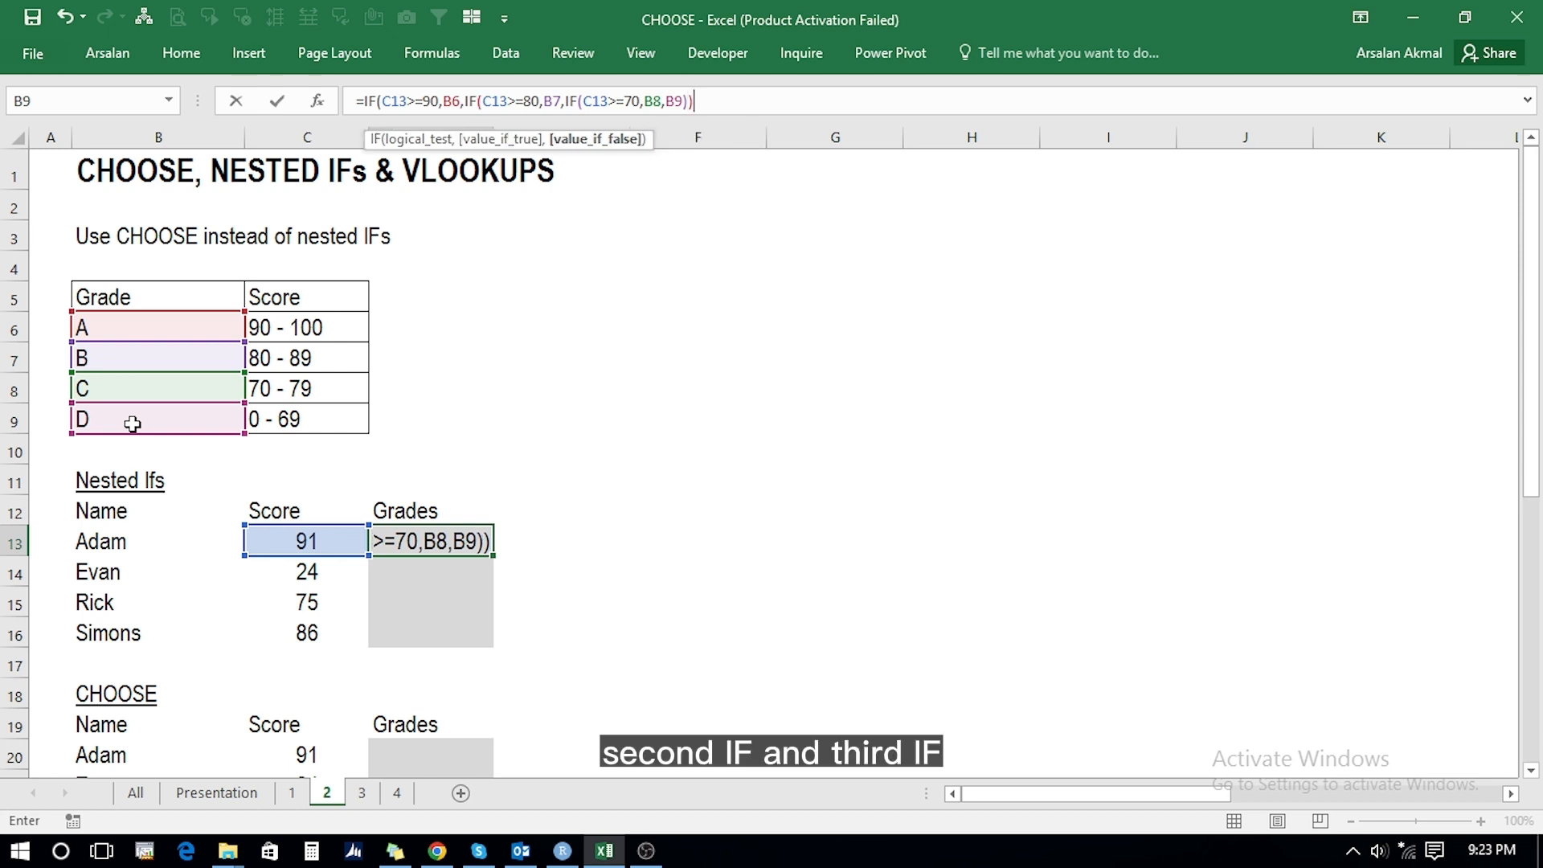
type(")")
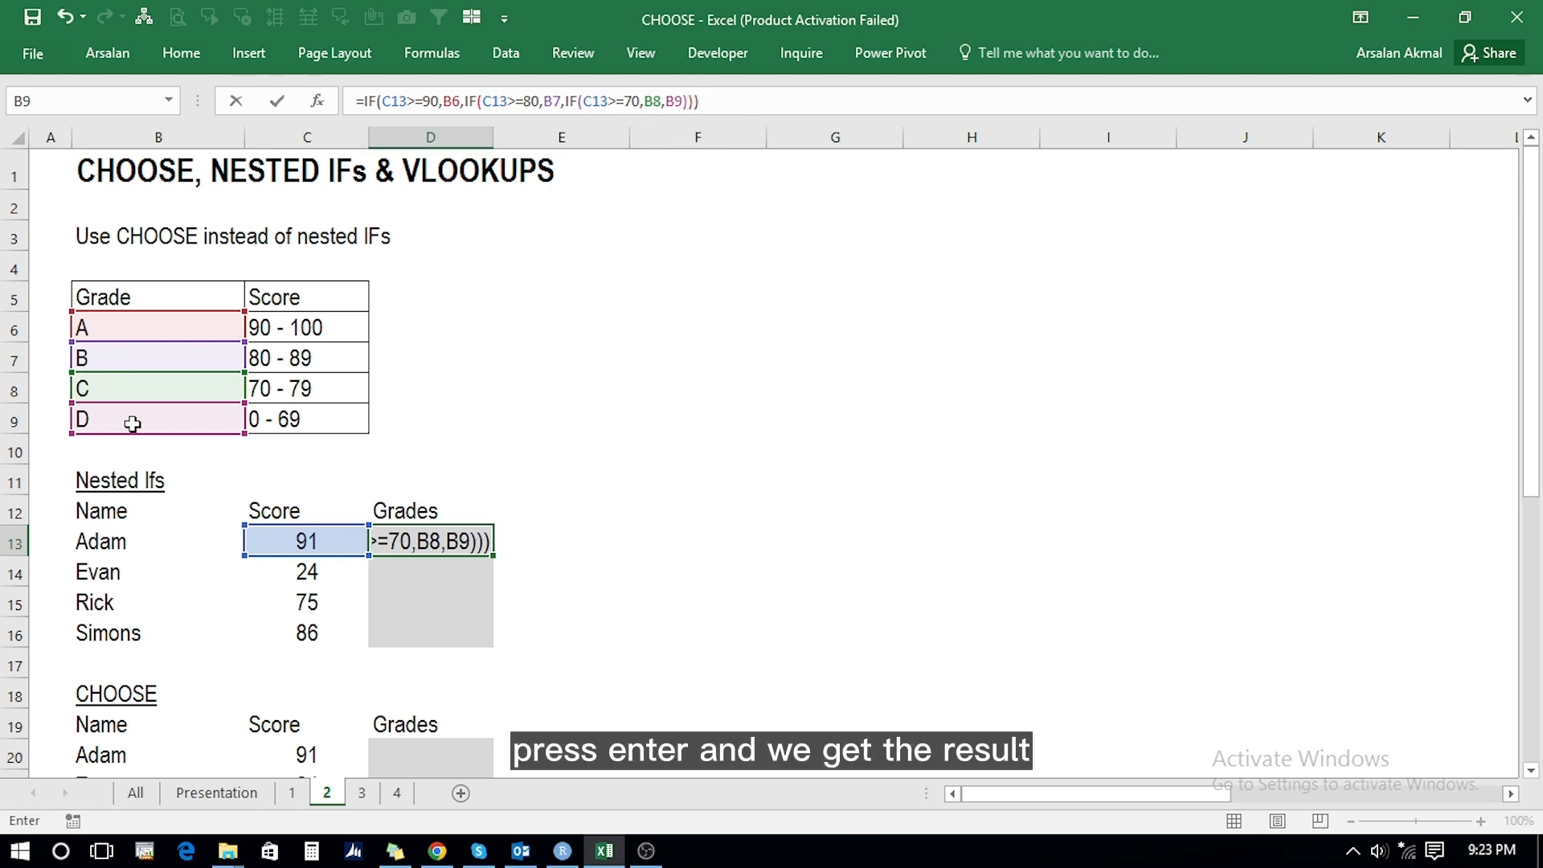
key("Return")
key("Up")
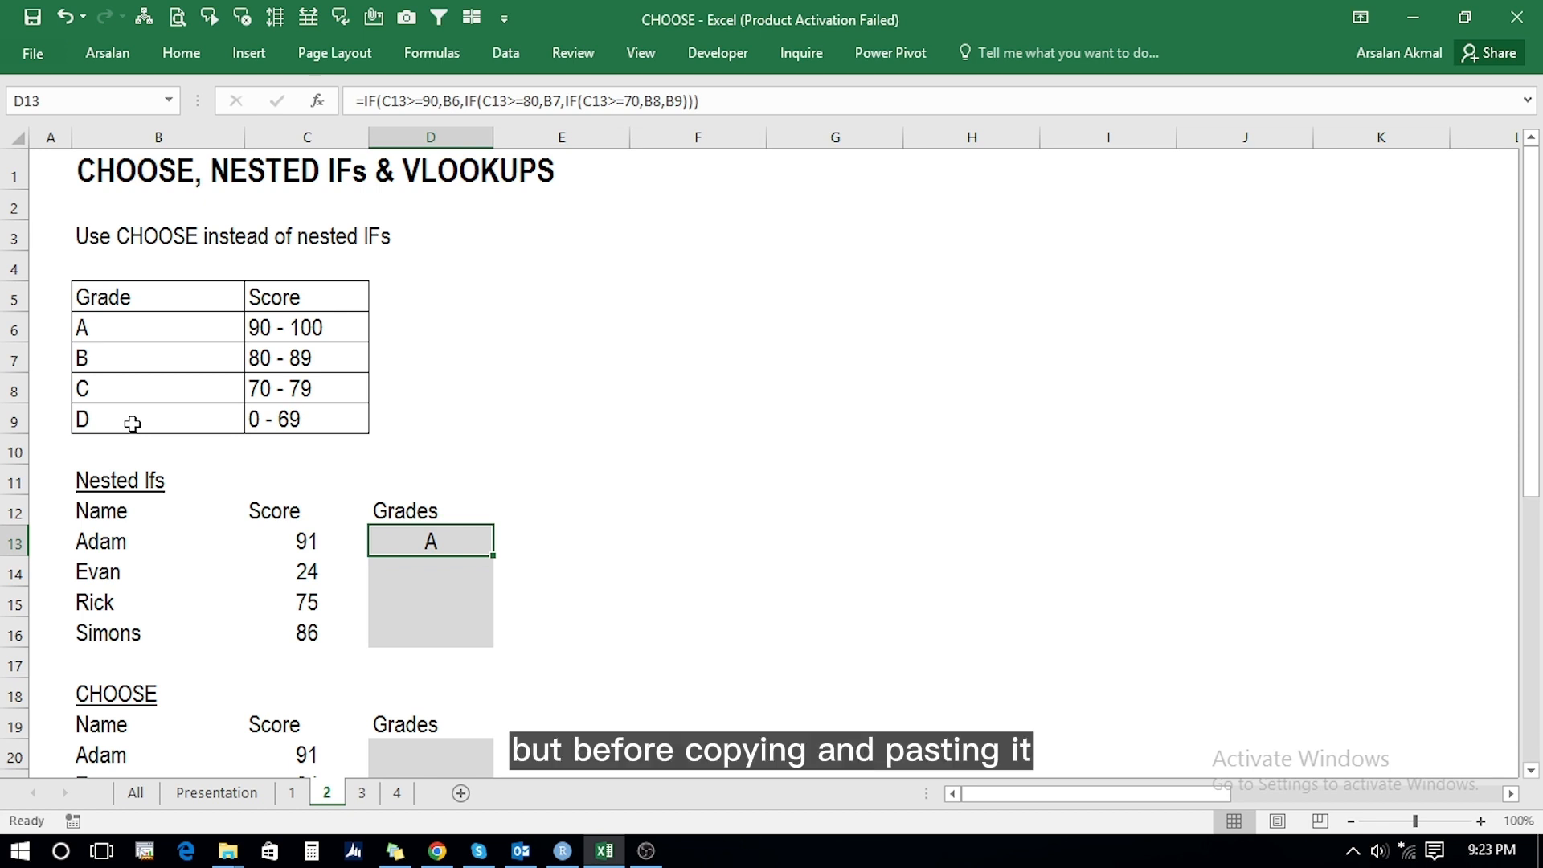
Step: Make the grade references in D13's formula absolute: $B$6, $B$7, $B$8 and $B$9
key("F2")
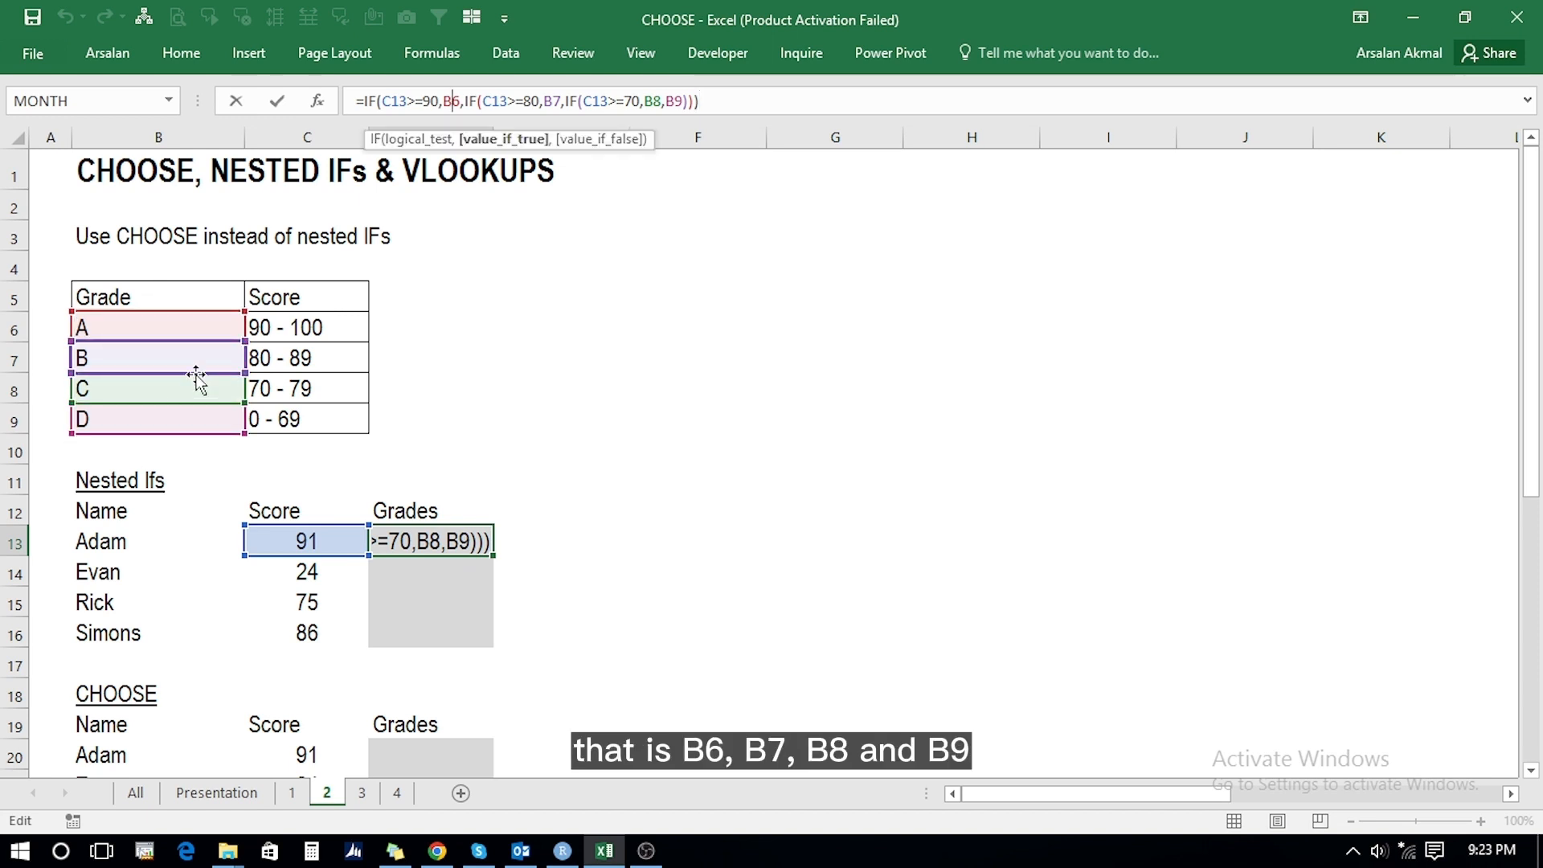
key("F4")
key("Right")
key("Right")
key("Right")
key("Right")
key("Right")
key("Right")
key("Right")
key("Right")
key("Right")
key("Right")
key("Right")
key("Right")
key("Right")
key("Right")
key("F4")
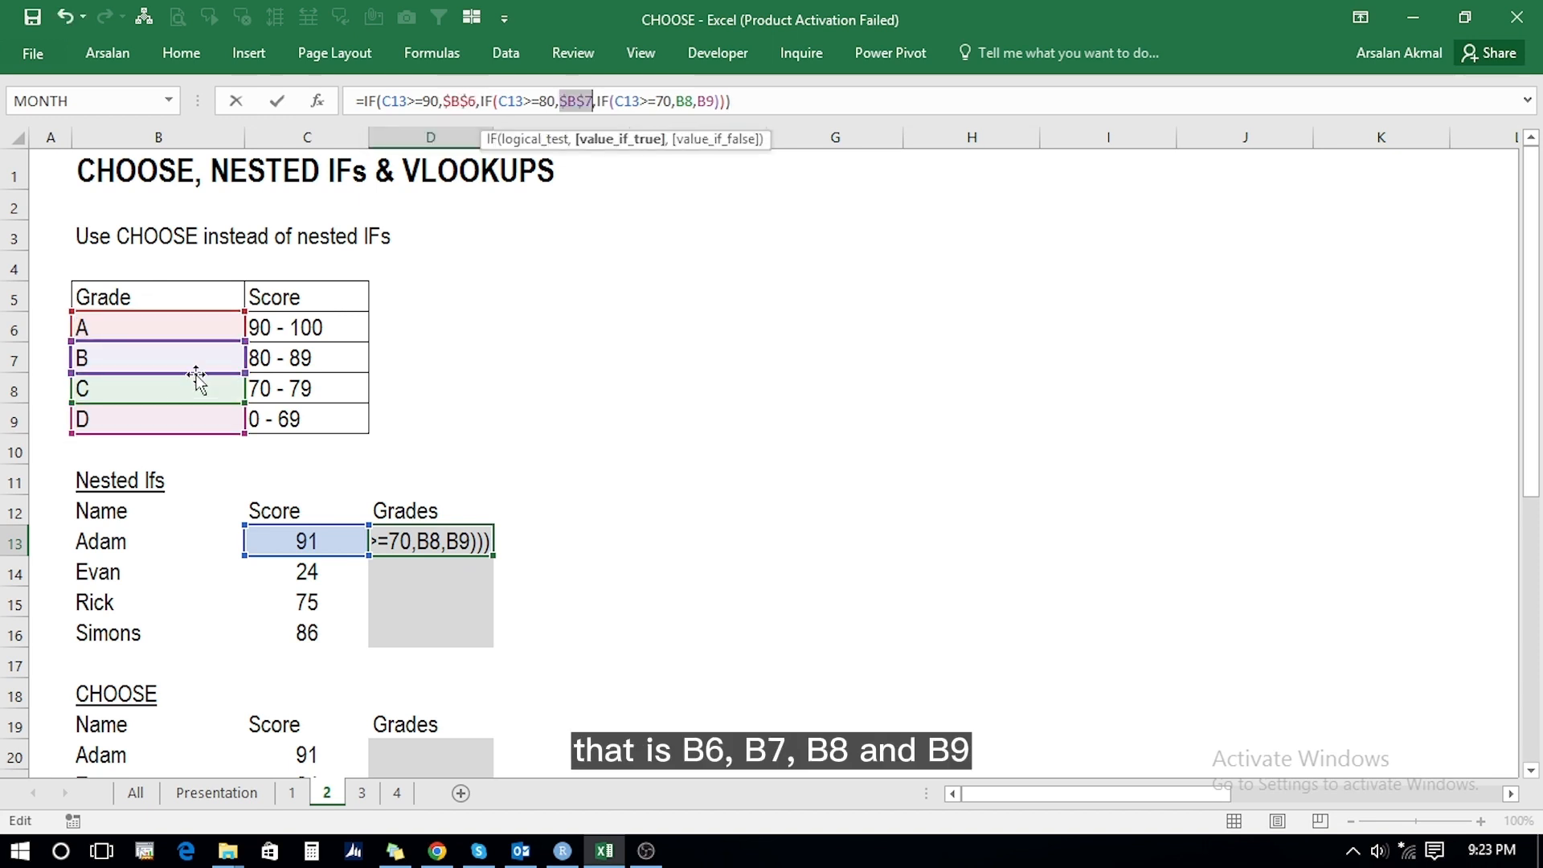
key("Right")
key("Right")
key("Right")
key("Right")
key("Right")
key("Right")
key("Right")
key("Right")
key("Right")
key("Right")
key("Right")
key("Right")
key("Right")
key("Right")
key("F4")
key("Right")
key("Right")
key("Right")
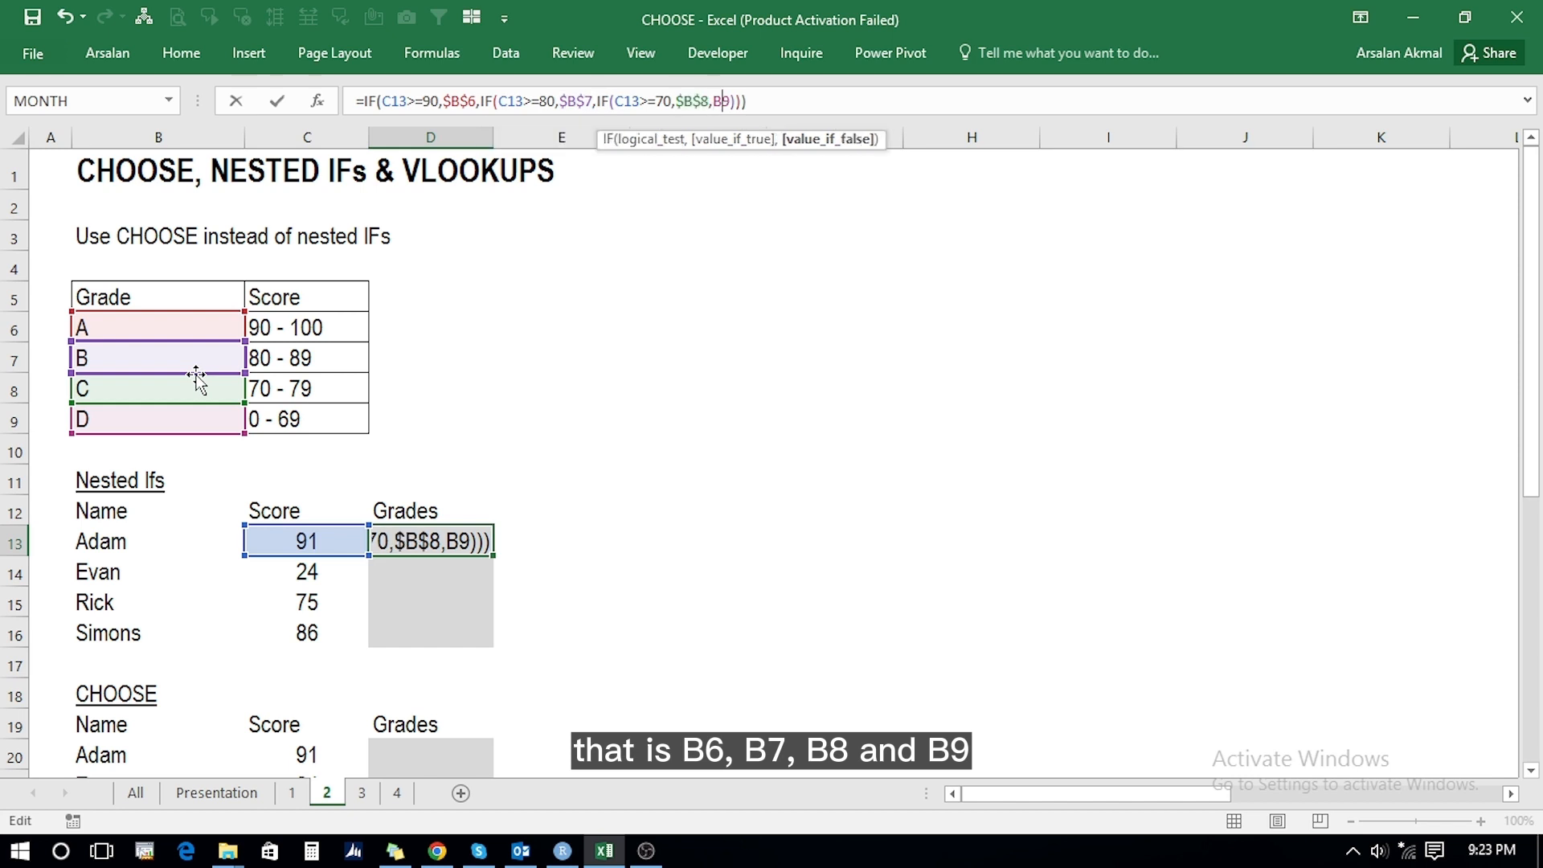
key("F4")
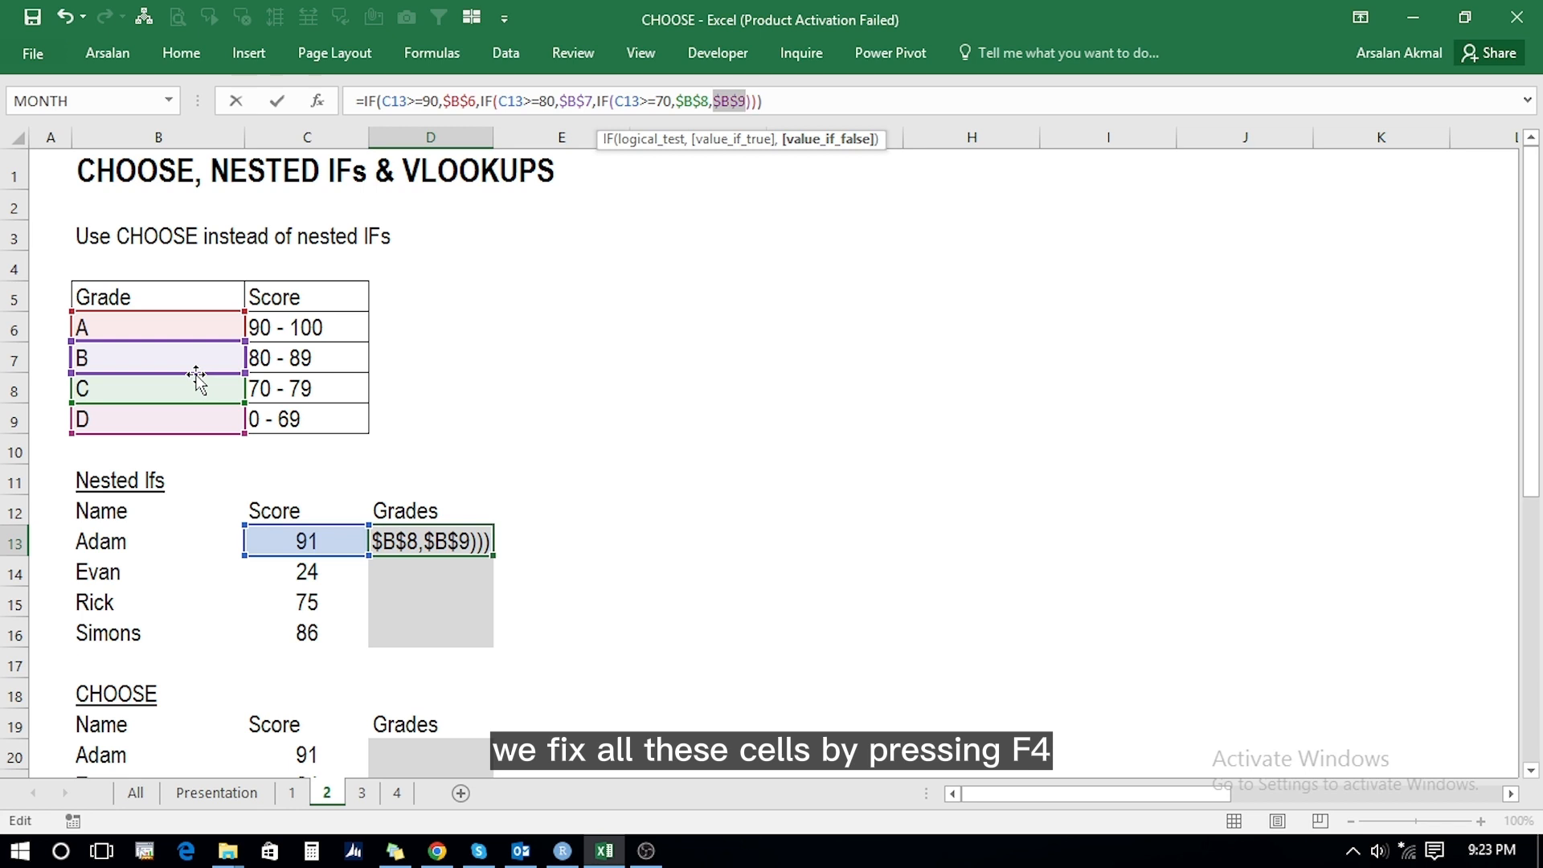
key("Right")
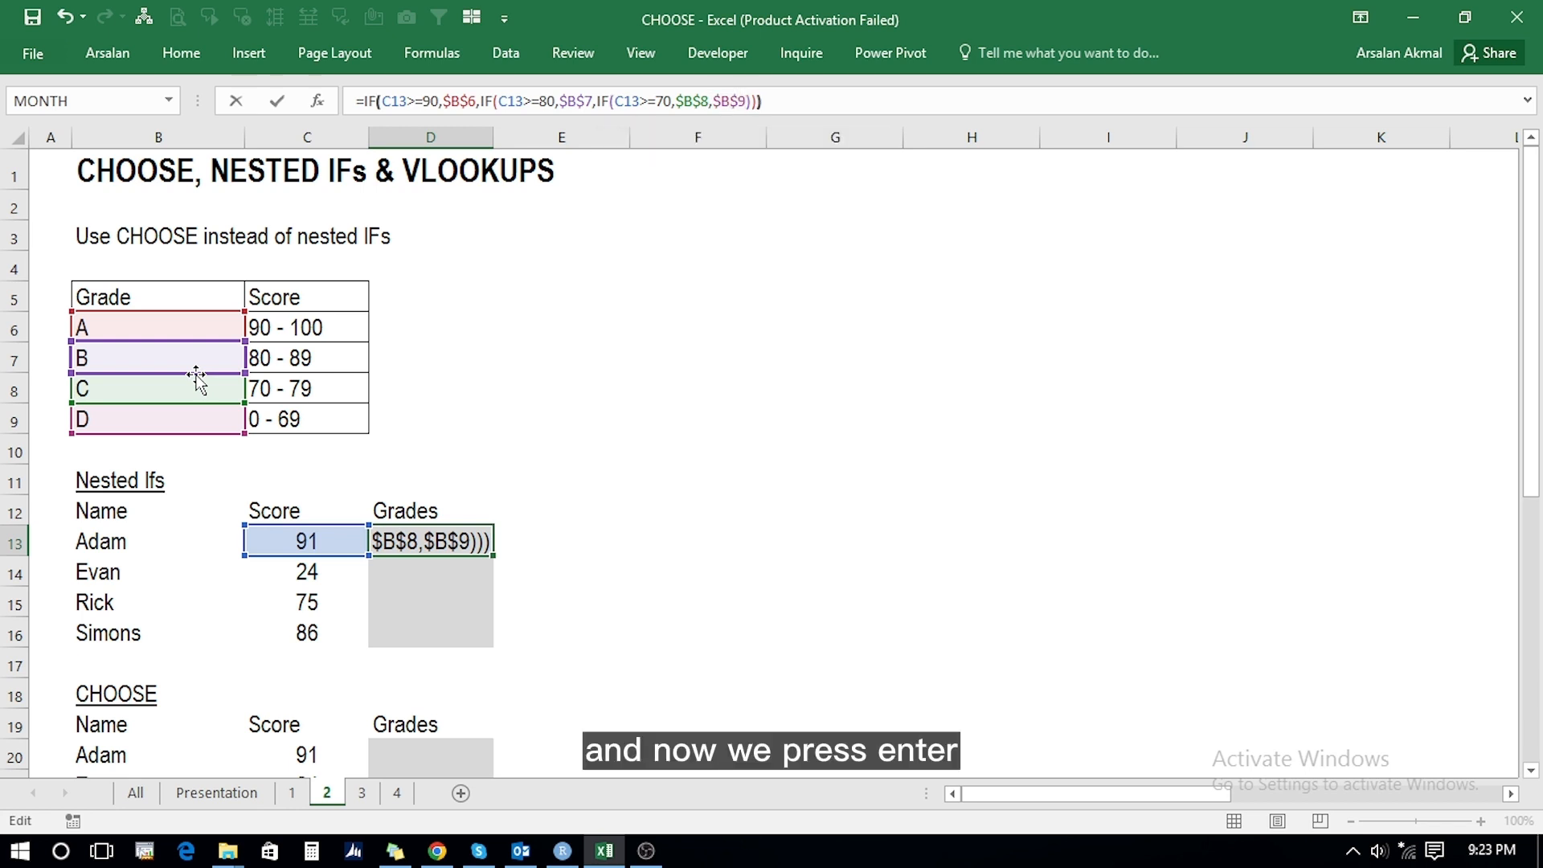
key("Return")
Step: Copy the nested IF formula from D13 down the Grades column to D16, then select the first score in C13
key("Up")
key("ctrl+c")
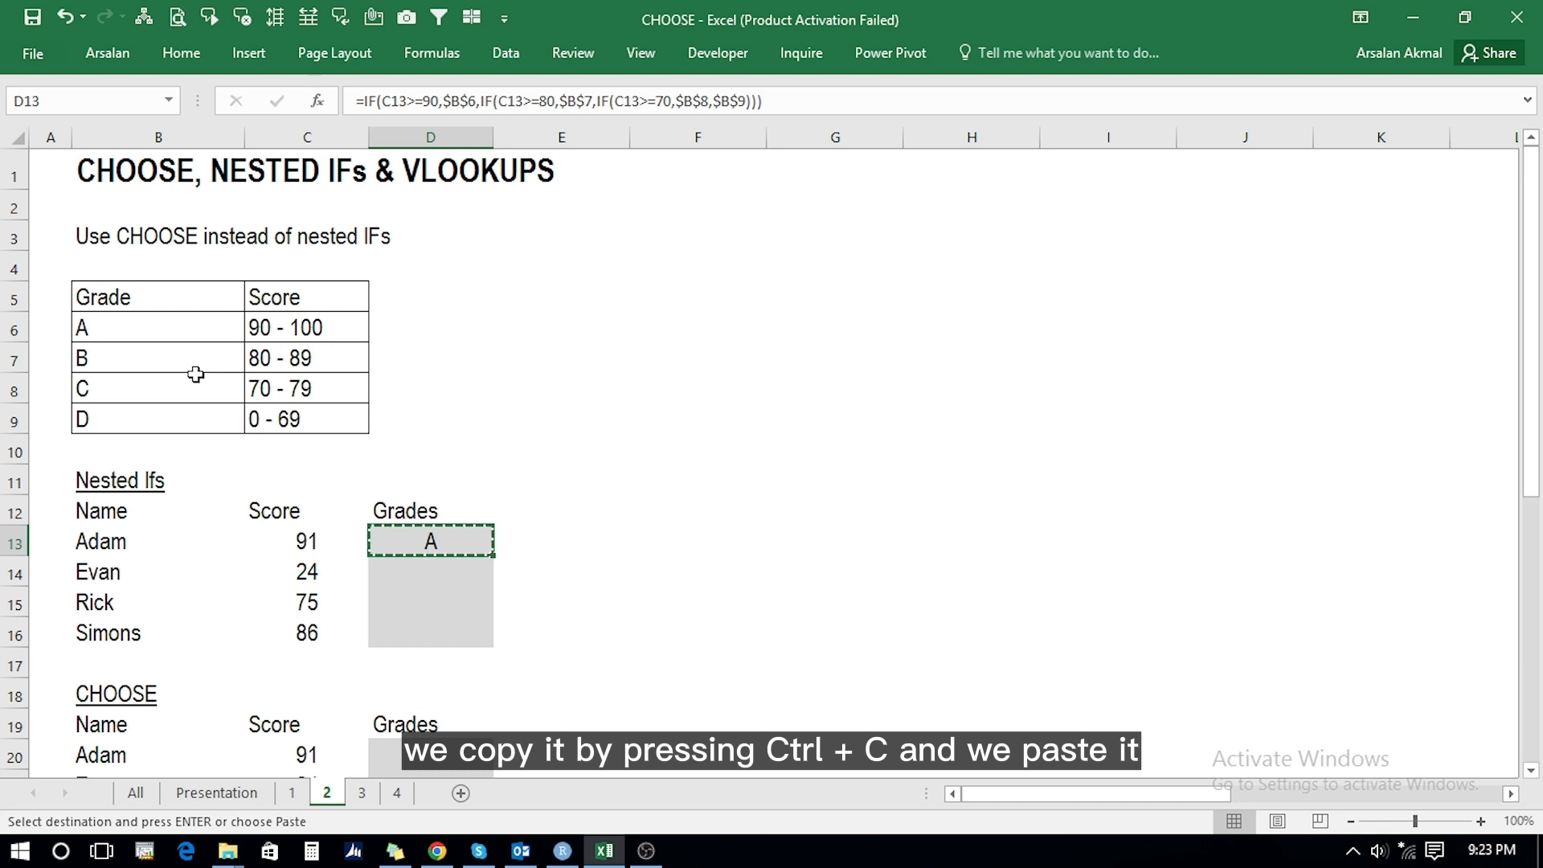
key("shift+Down")
key("shift+Down")
key("shift+Down")
key("Return")
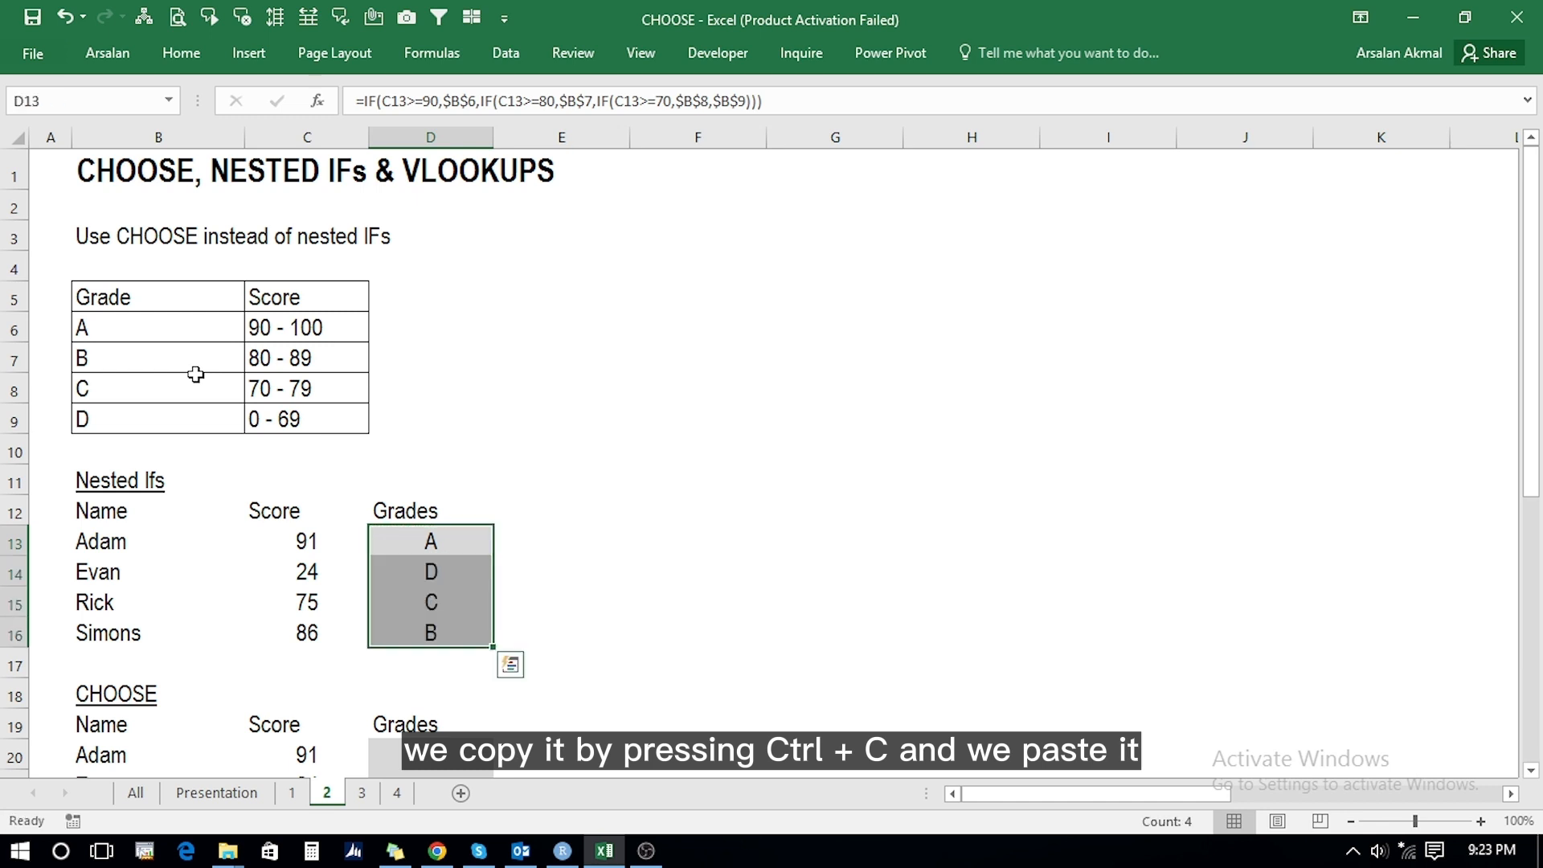
key("Down")
key("Up")
key("Left")
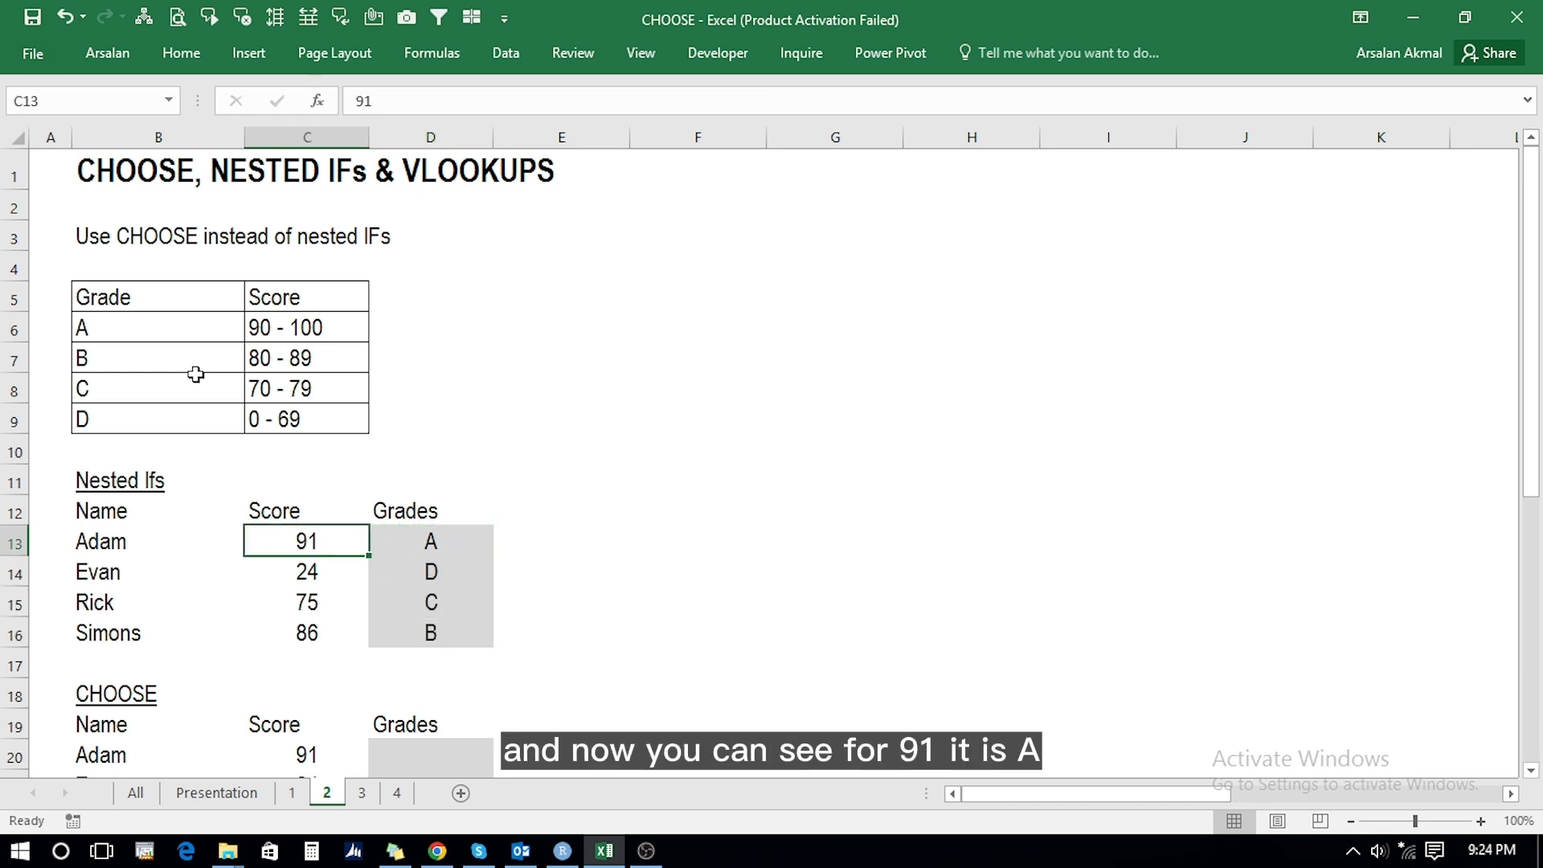
Step: Compare the scores in C14 to C16 and their grades with the matching score ranges in the grade table
key("Down")
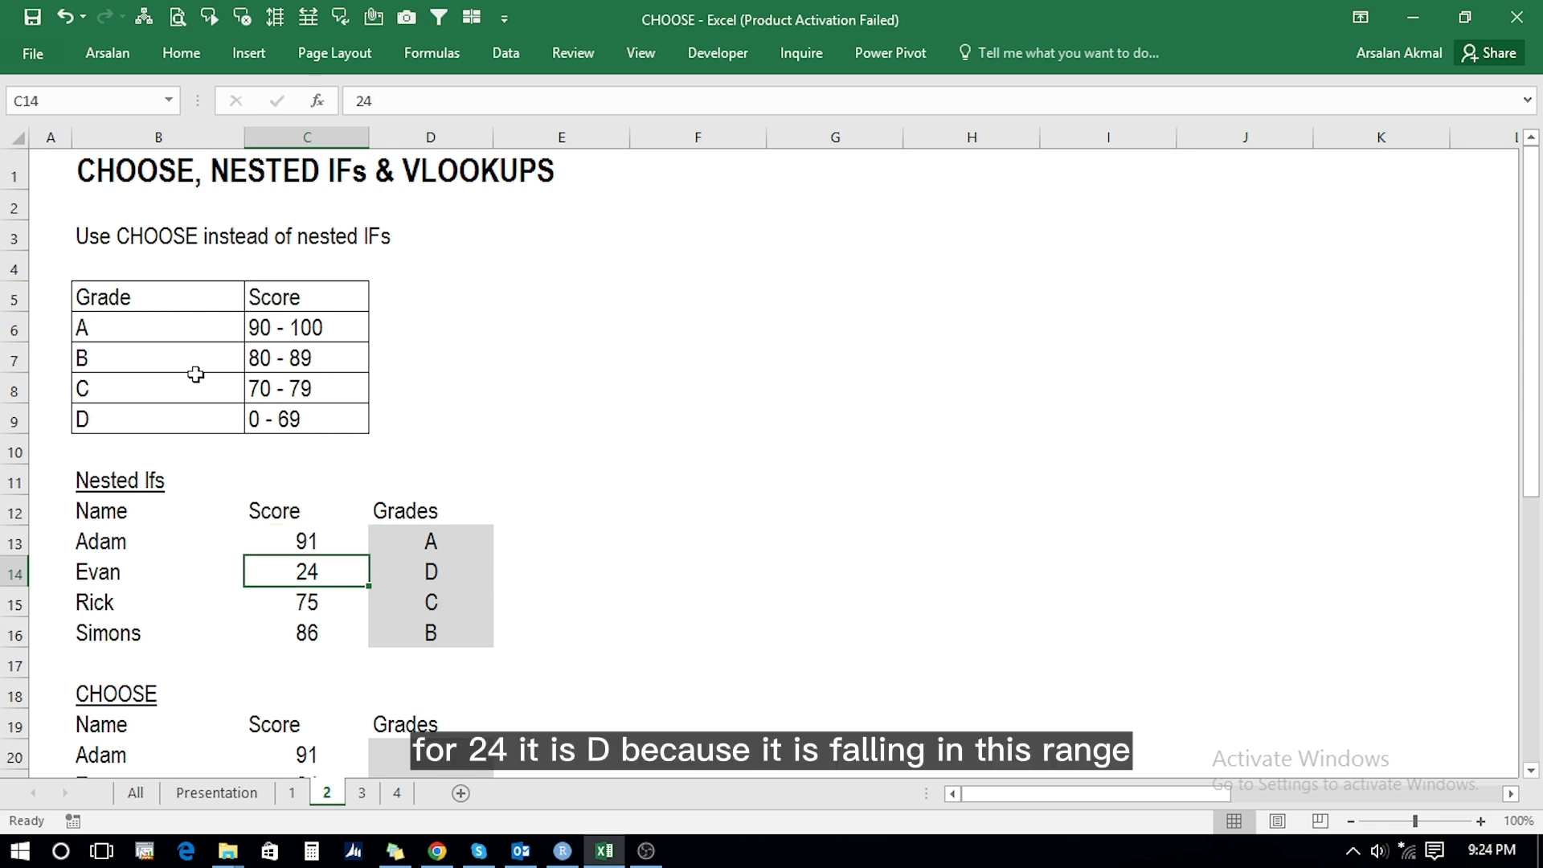
left_click(276, 419)
left_click(305, 601)
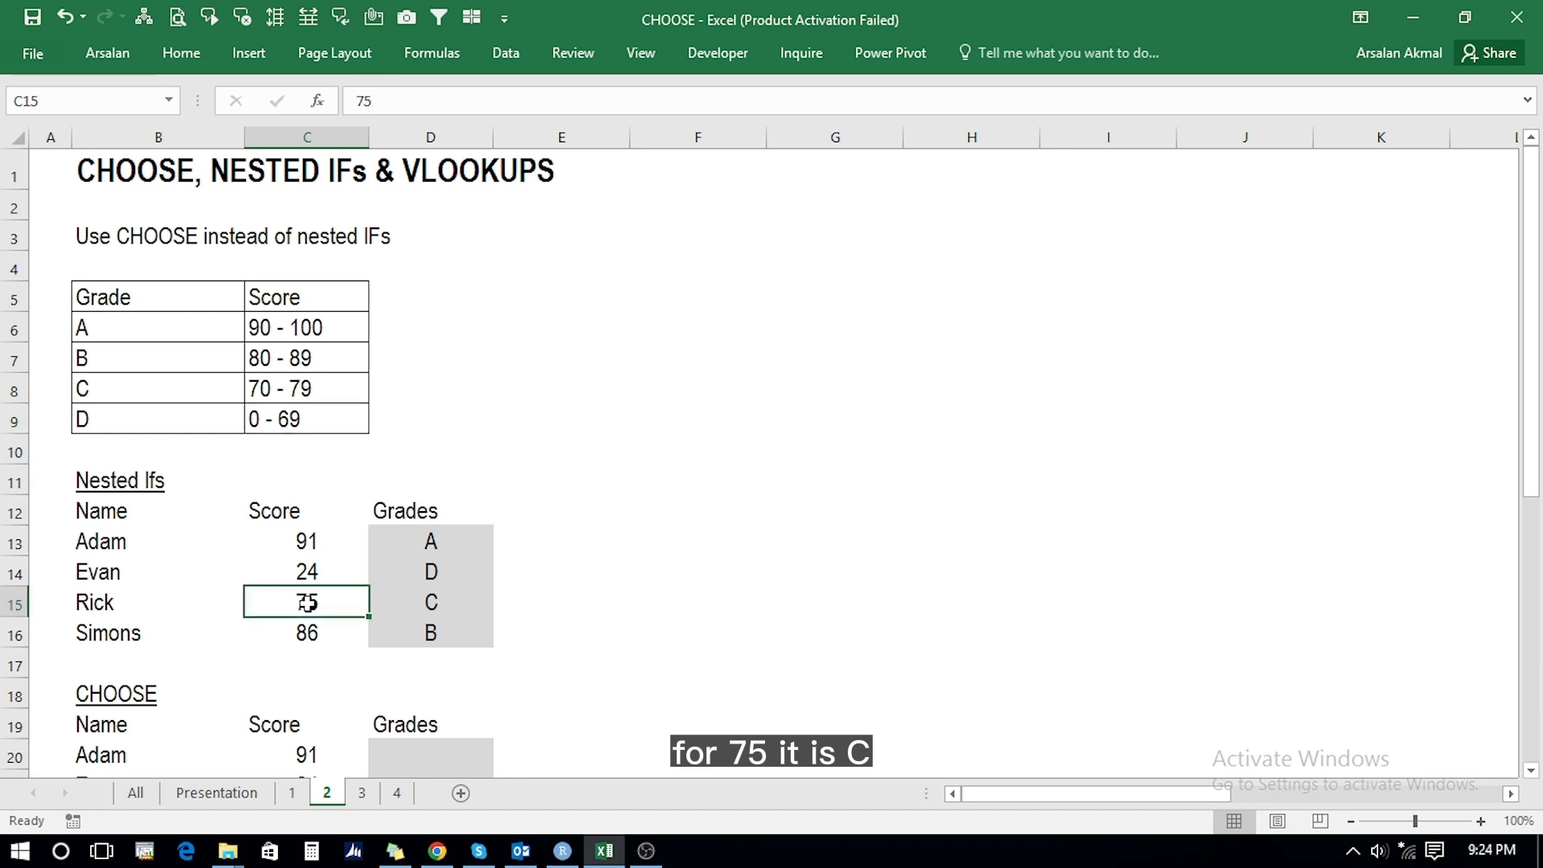
left_click(257, 388)
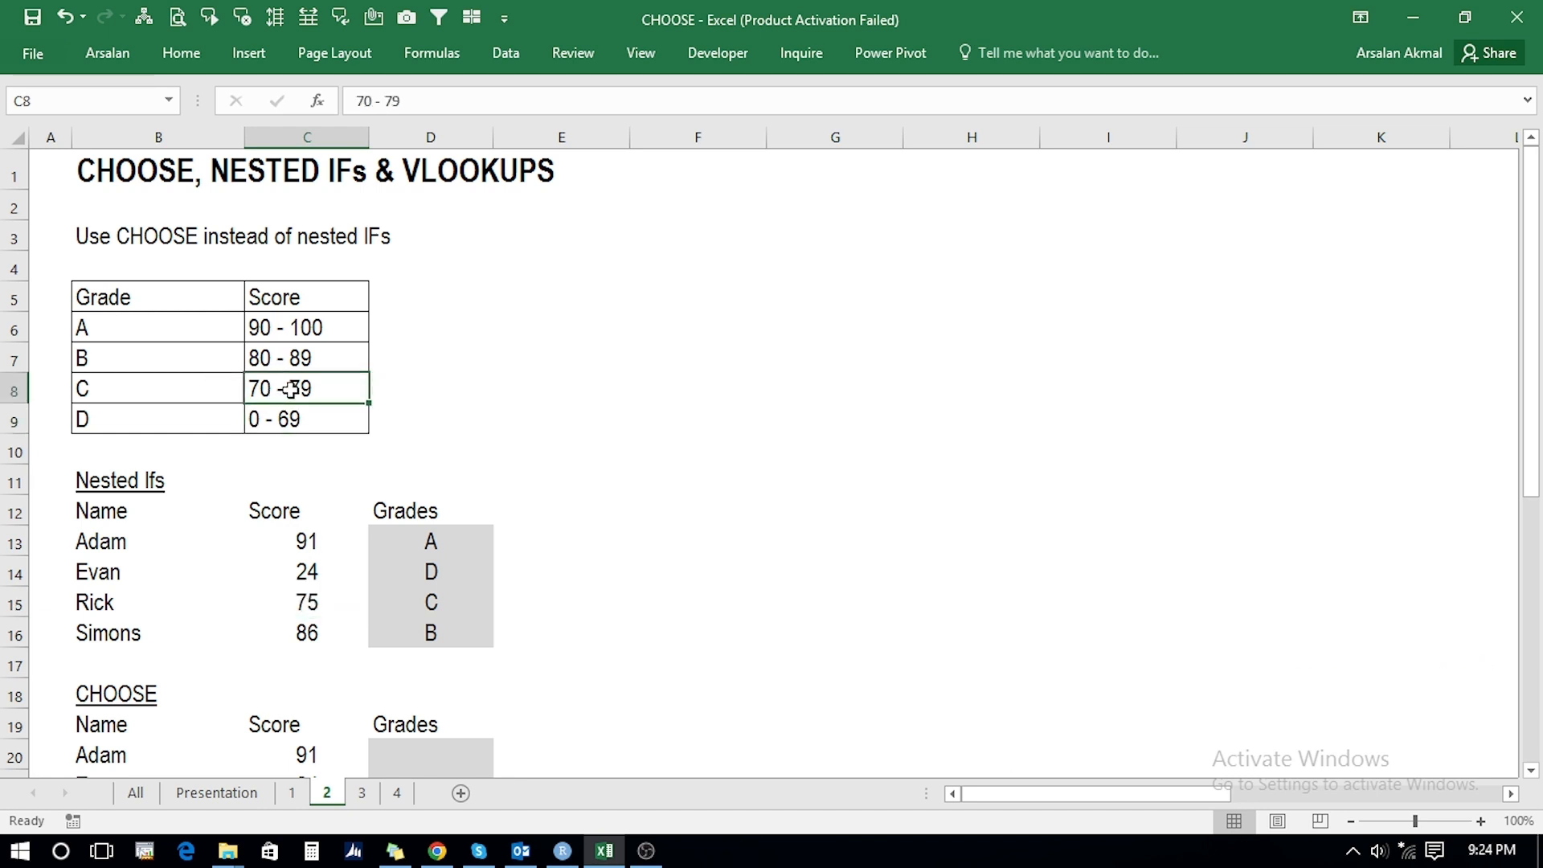
left_click(301, 632)
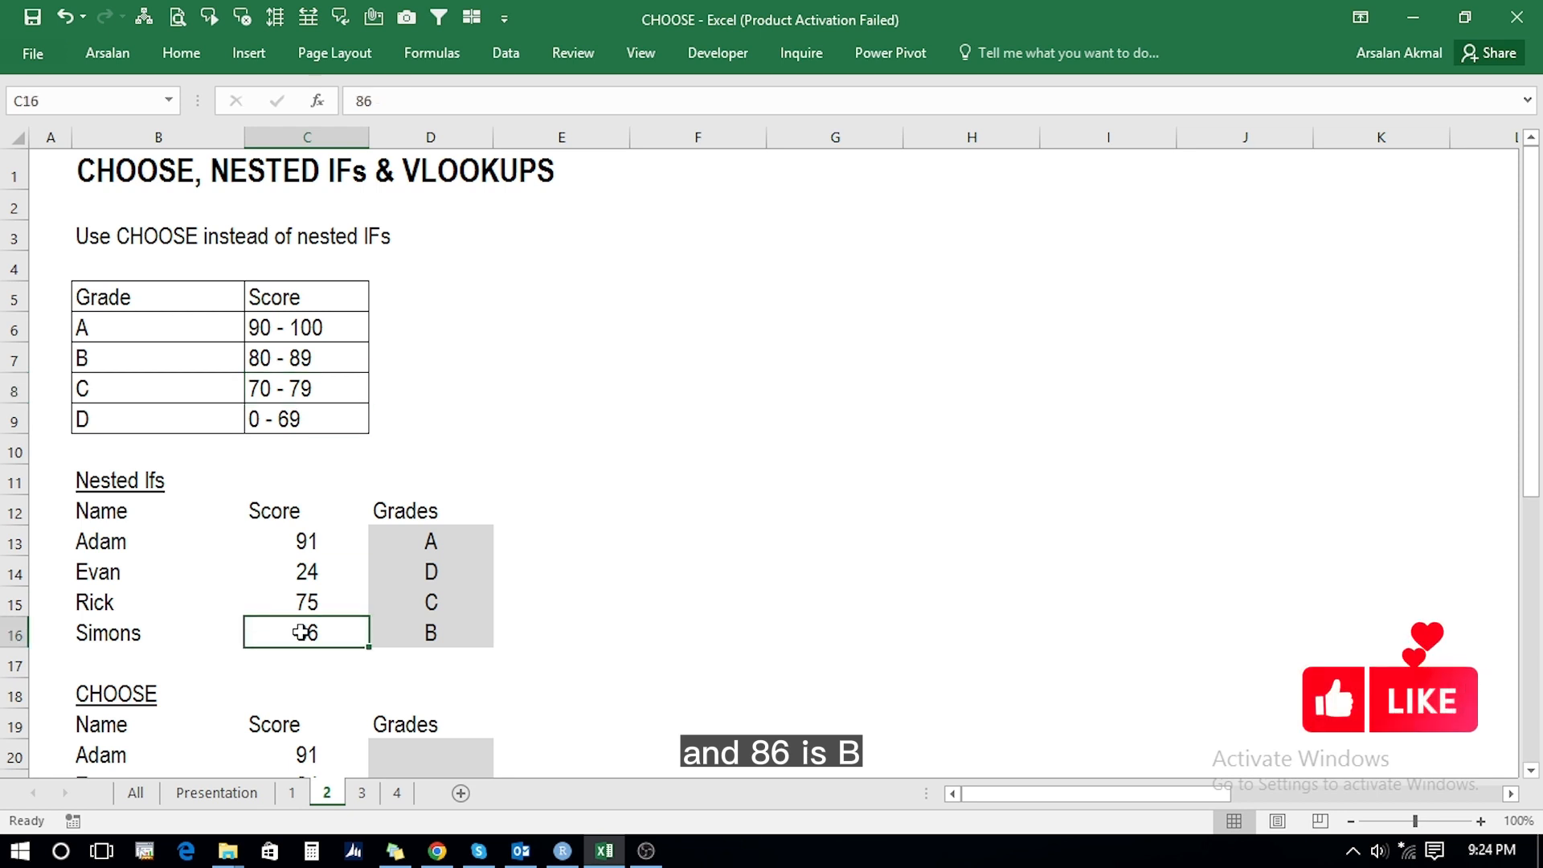
left_click(285, 358)
Step: Start a CHOOSE formula in D20, the first Grades cell of the CHOOSE section
left_click(381, 659)
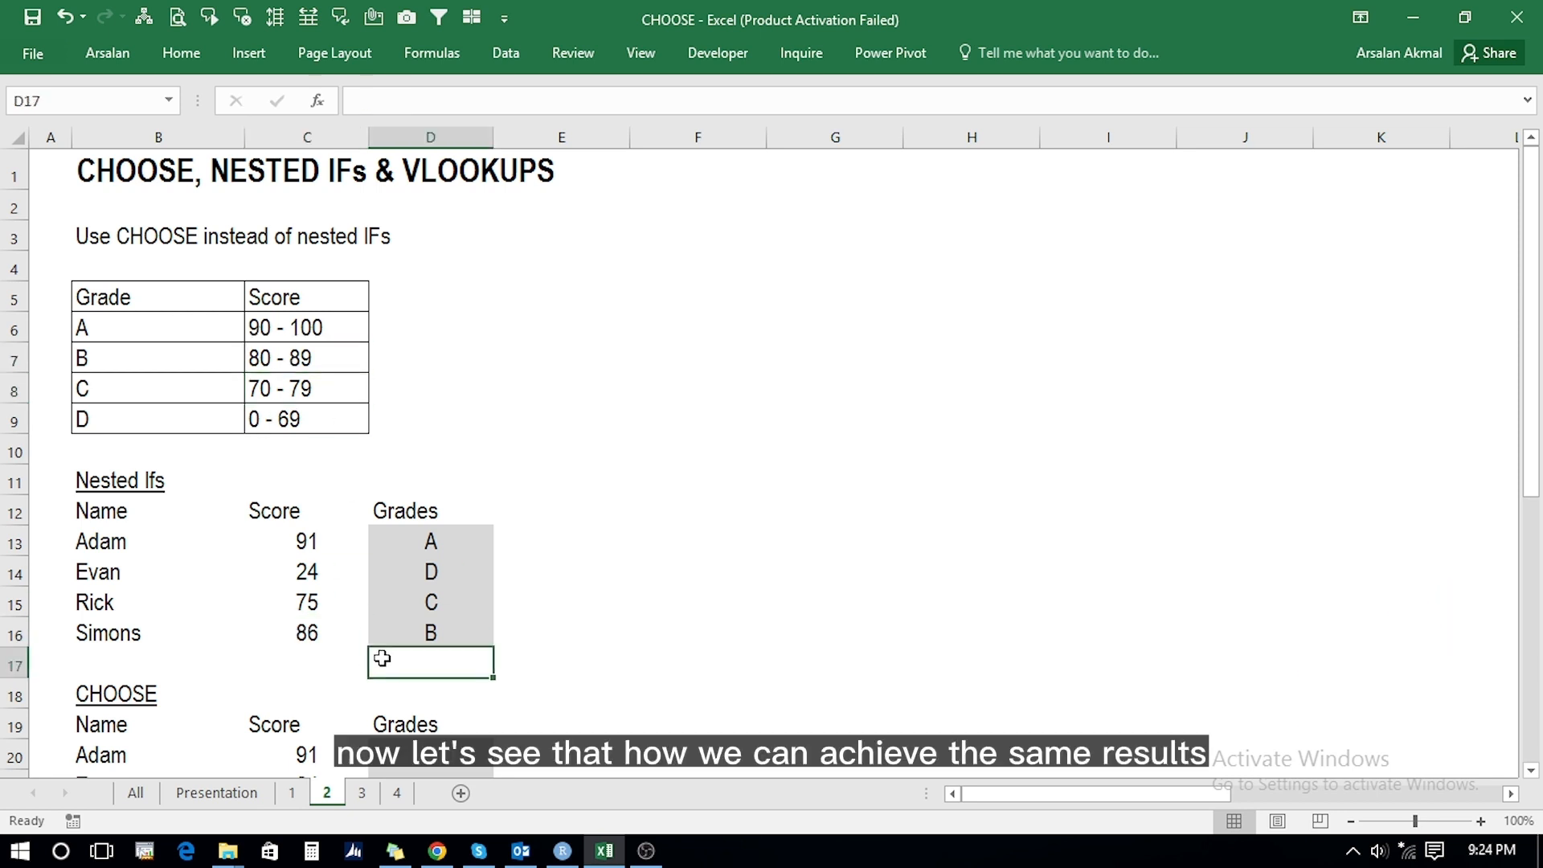
key("Down")
key("Down")
key("Down")
key("Down")
key("Down")
key("Down")
key("Up")
key("Up")
key("Up")
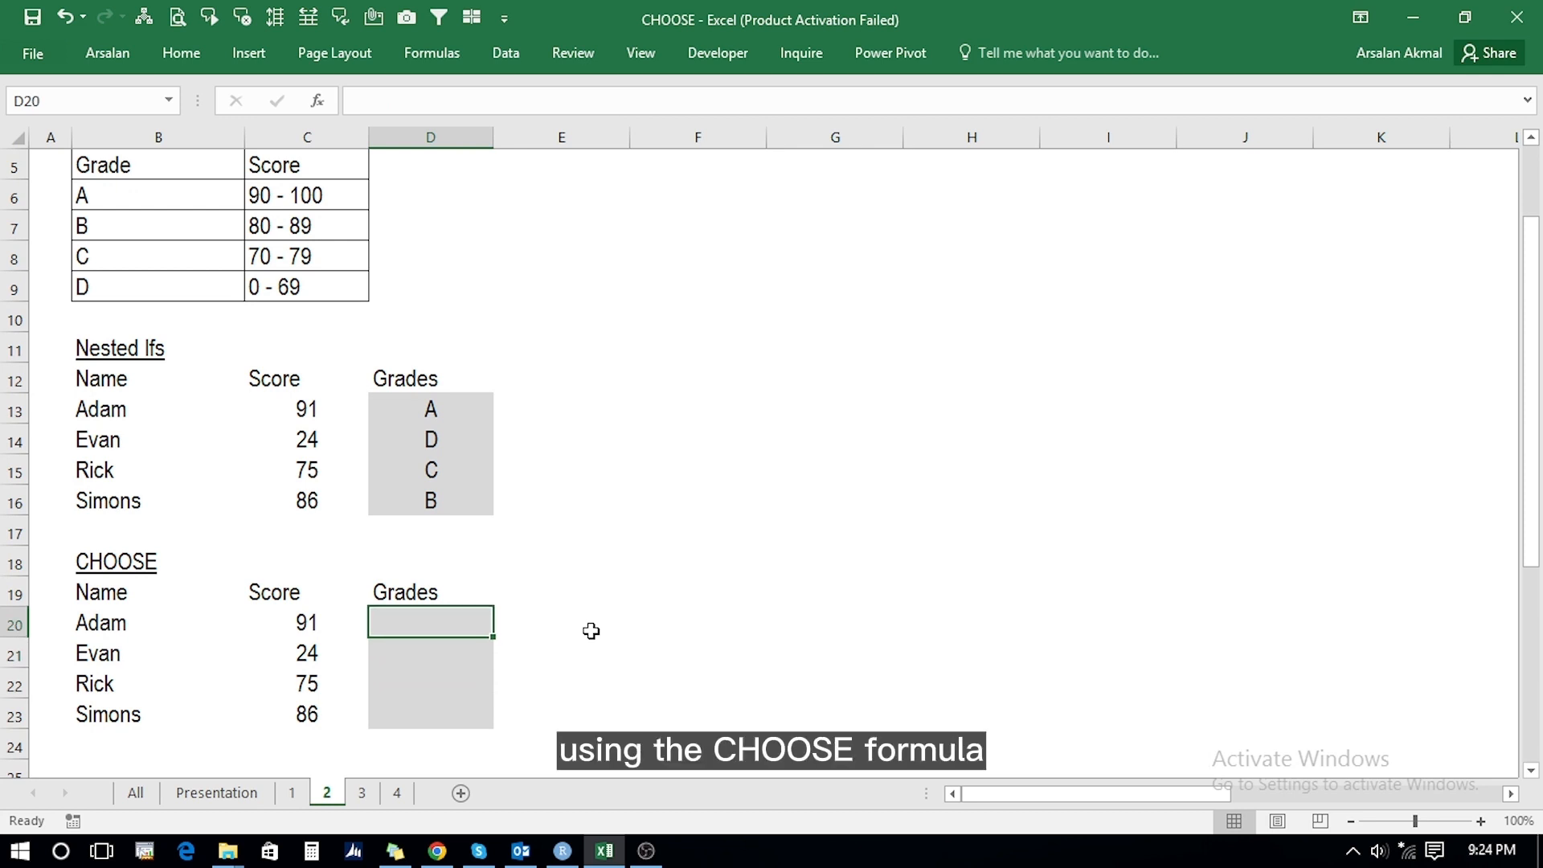
type("=")
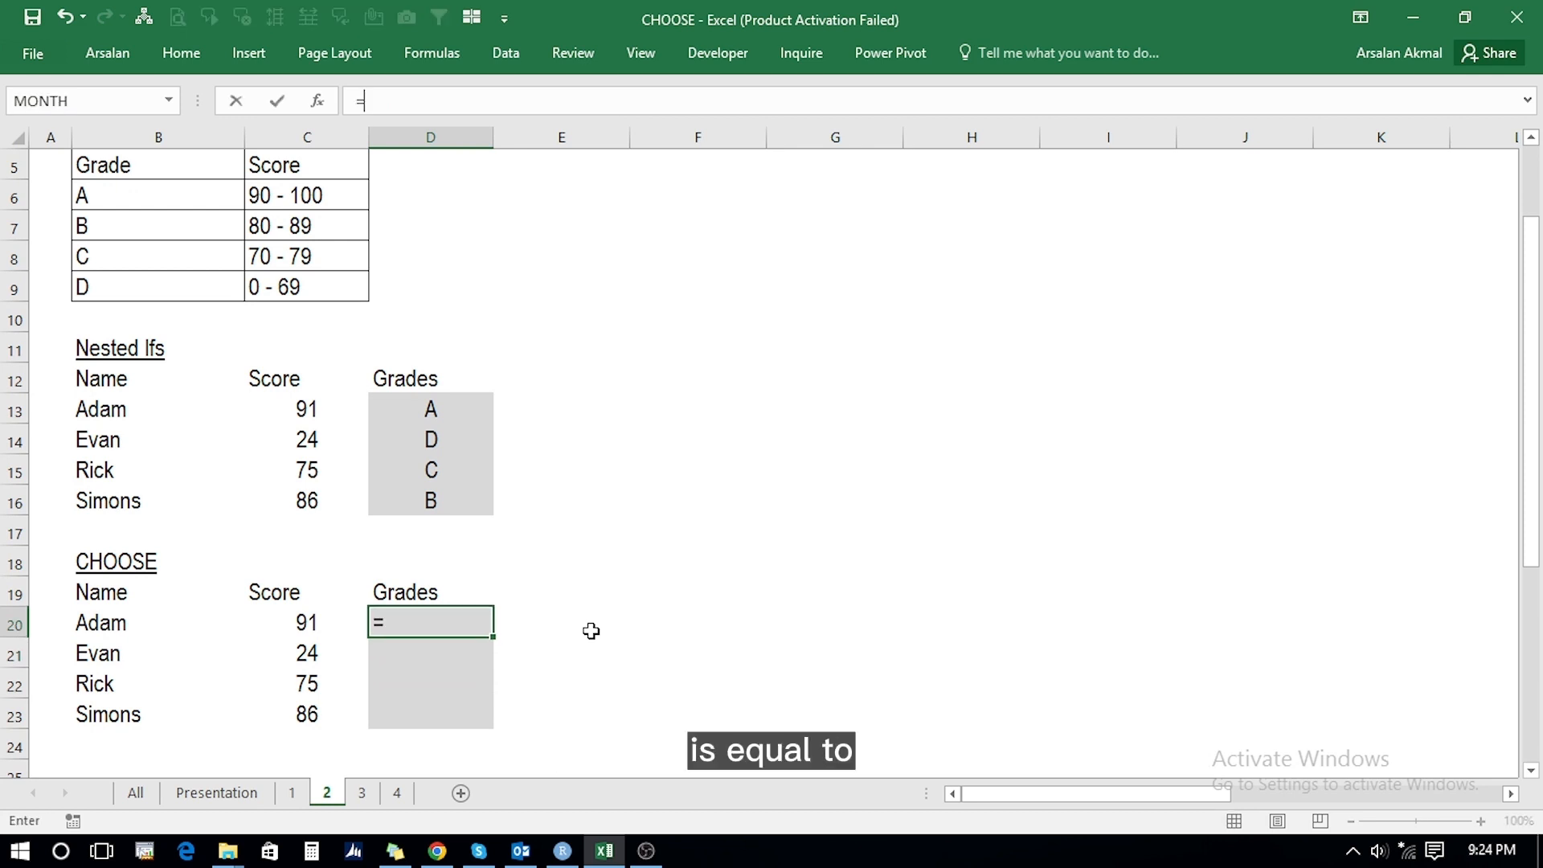
type("choo")
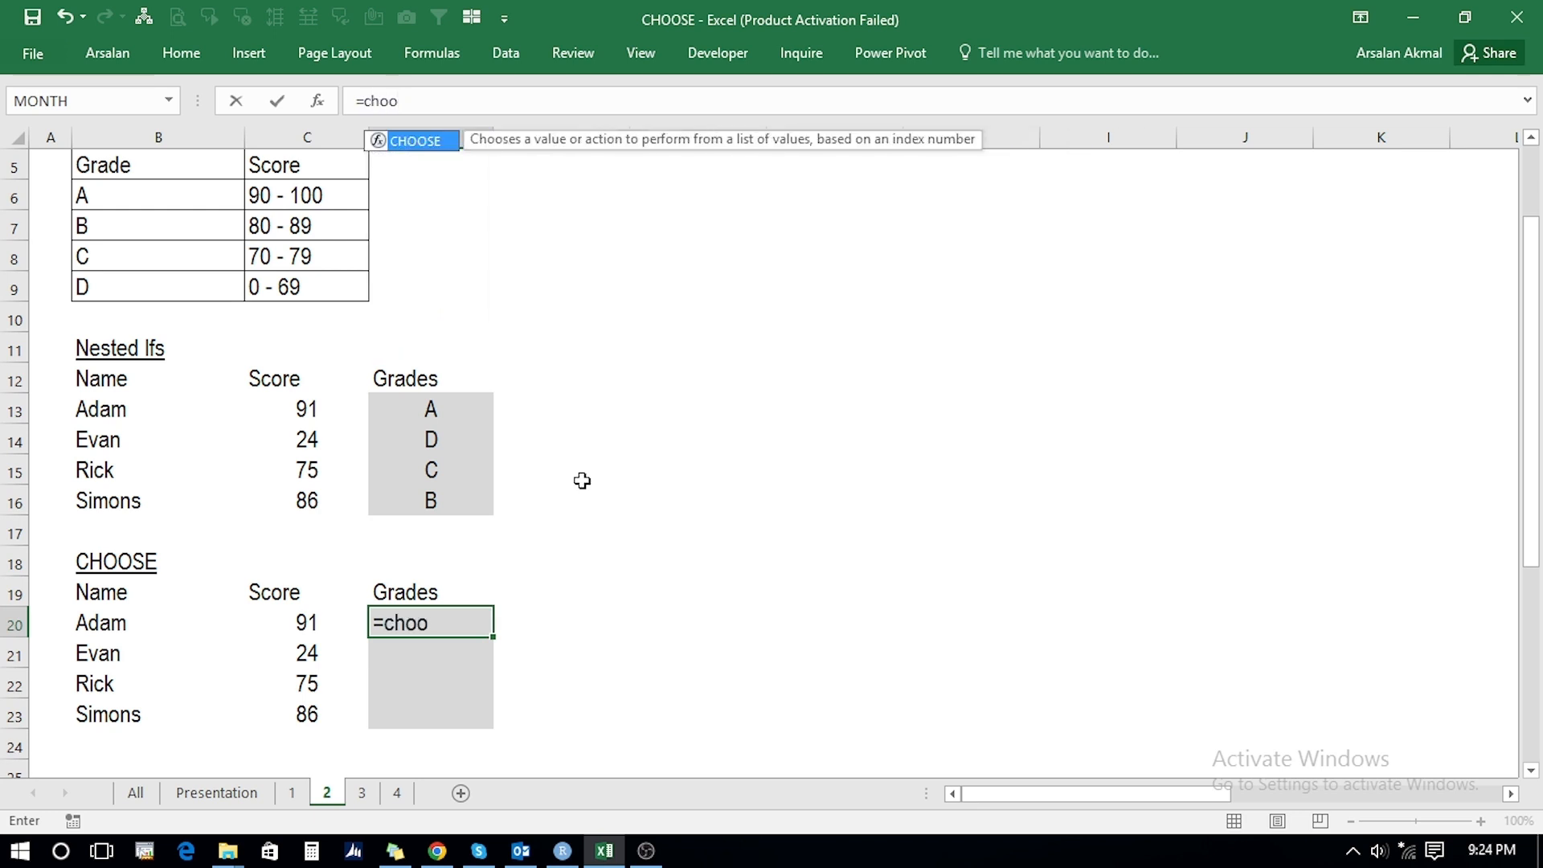
double_click(431, 143)
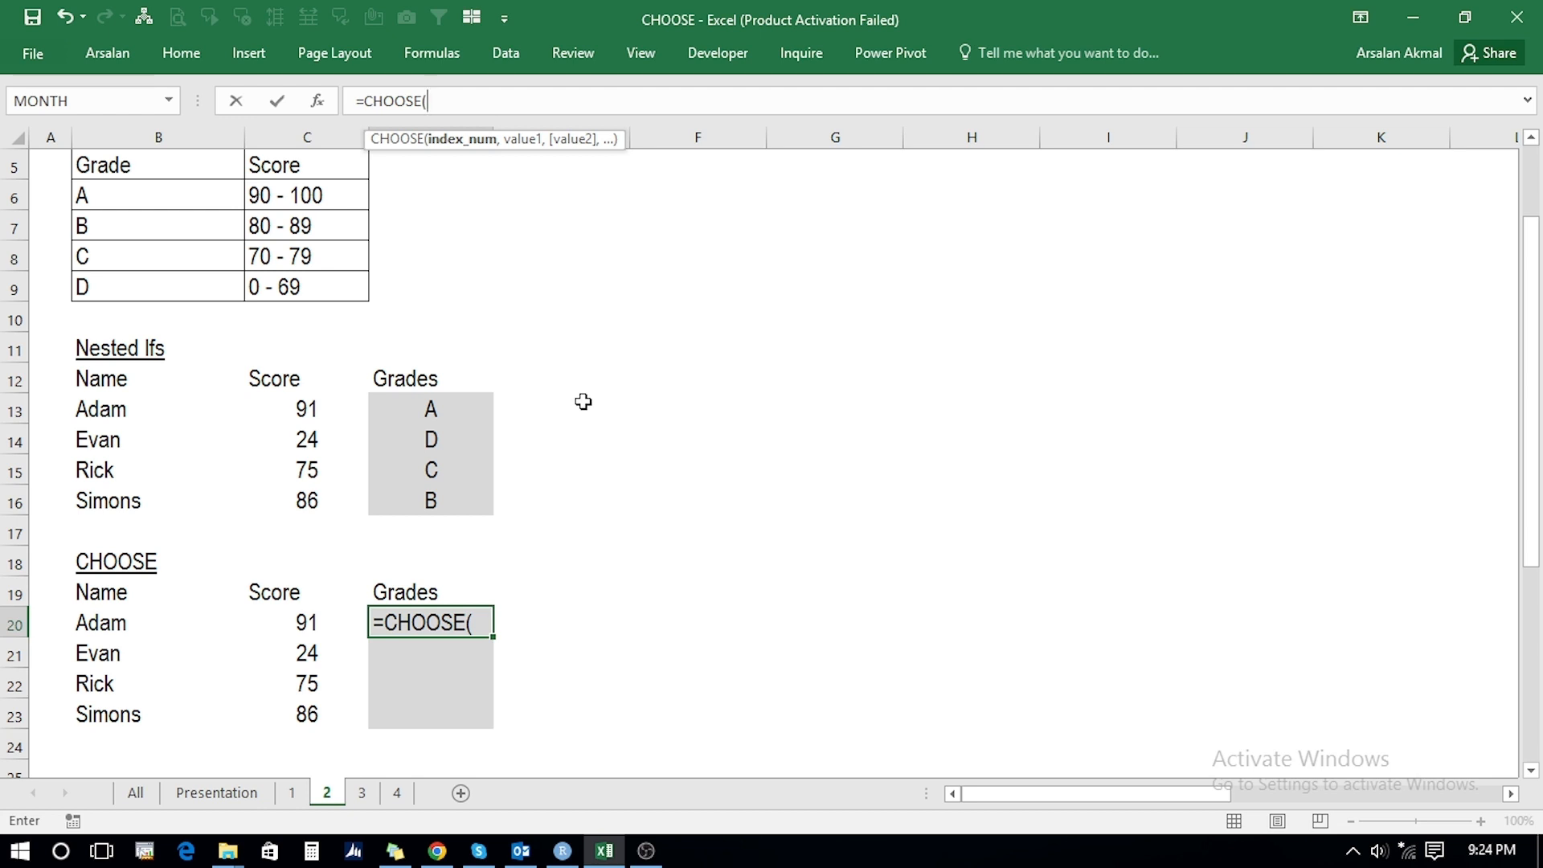
Step: Enter (C20>=0) as the first bracketed logical test of the CHOOSE index number
type("(")
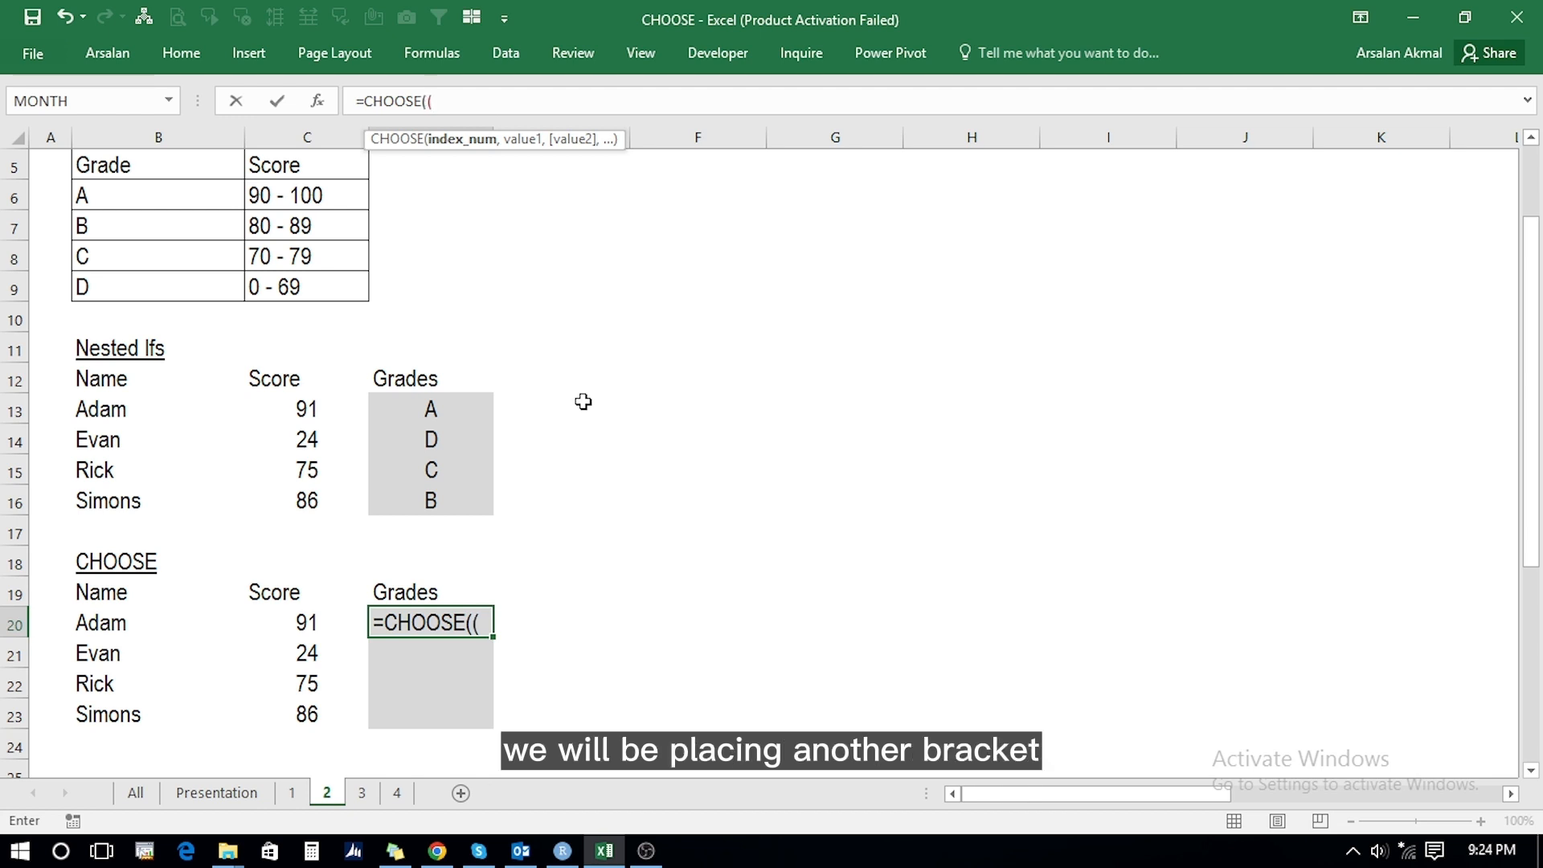
left_click(289, 625)
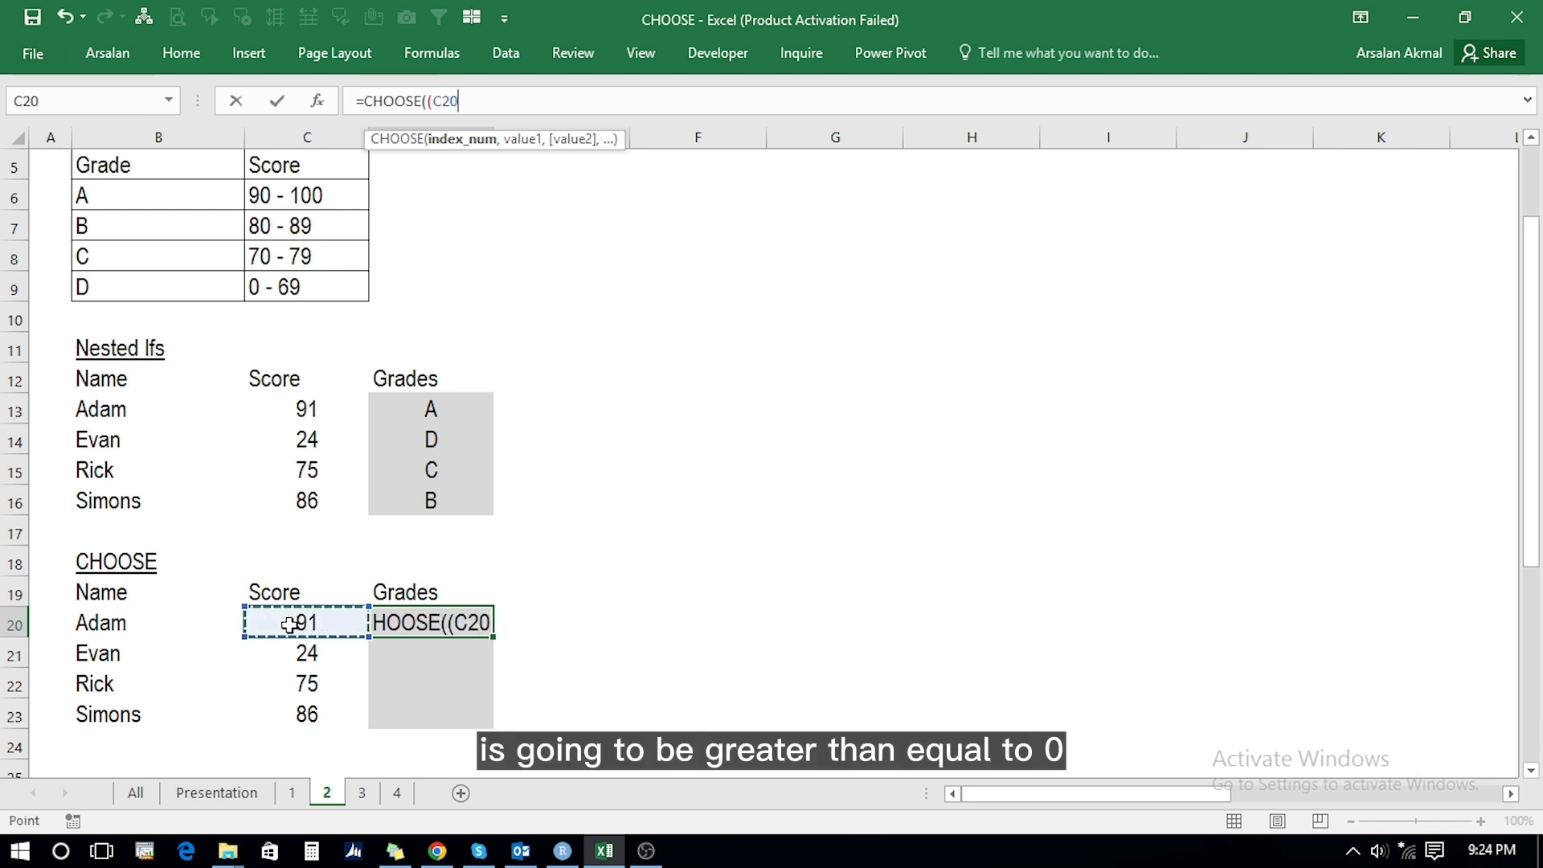
type(">")
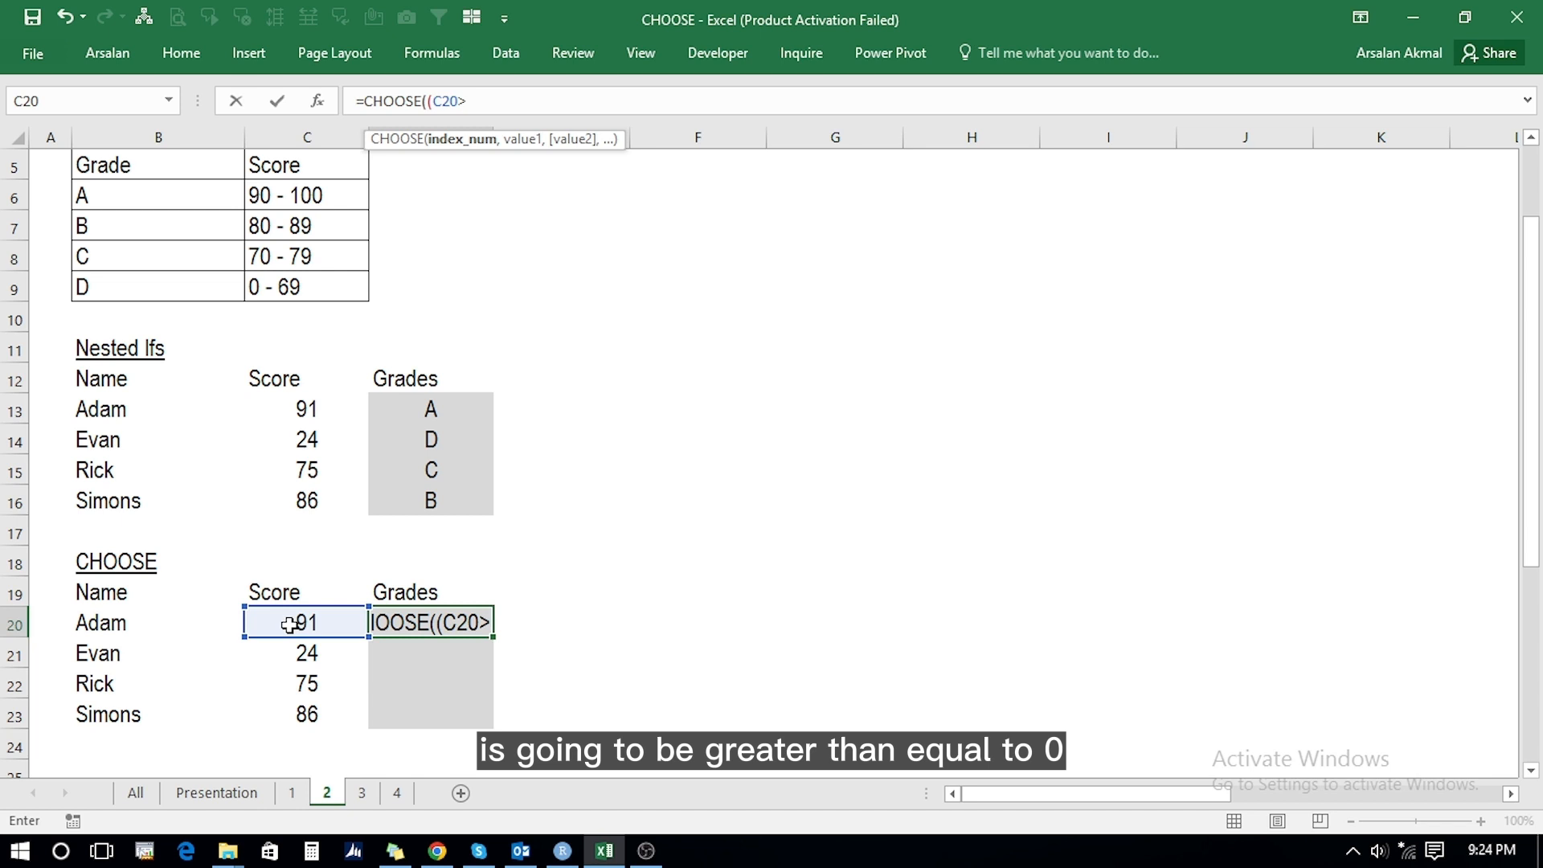
type("=0)")
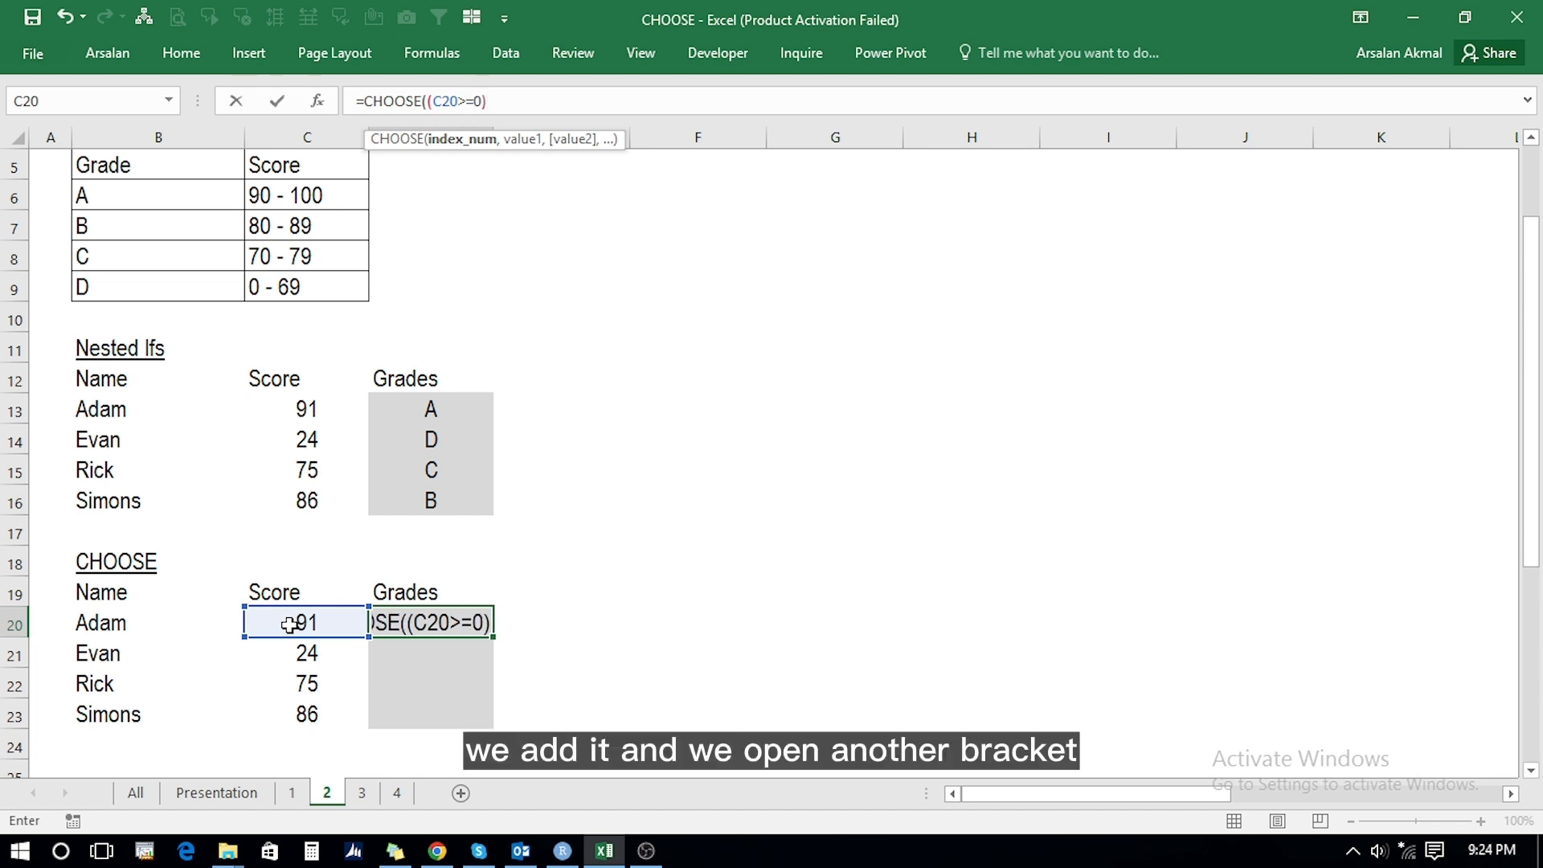
Step: Add a second bracketed test, (C20>=70), to the index number, followed by a plus sign
type("+")
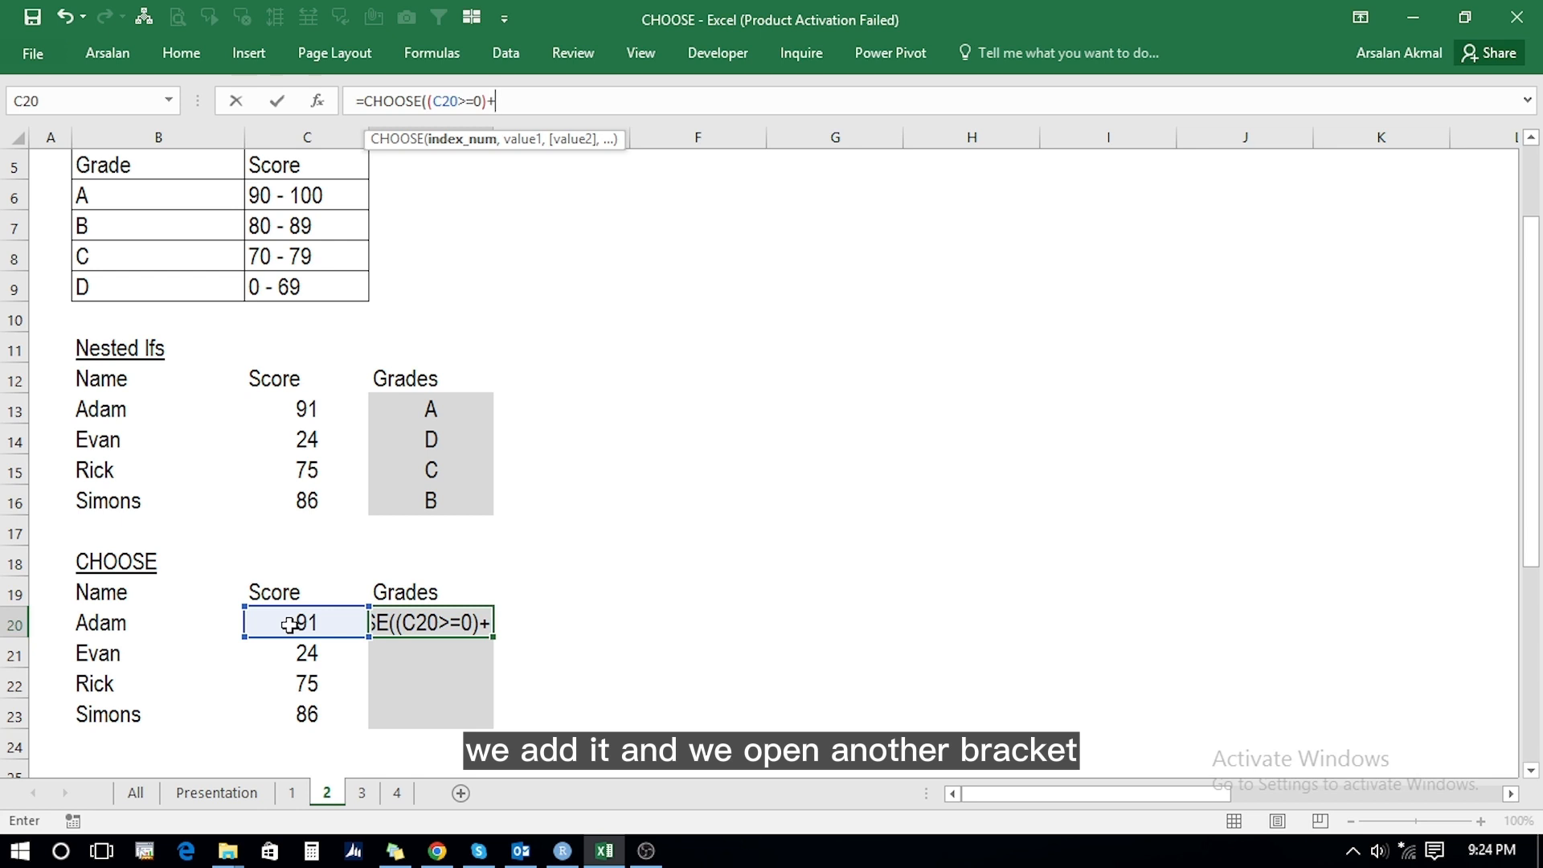
type("(")
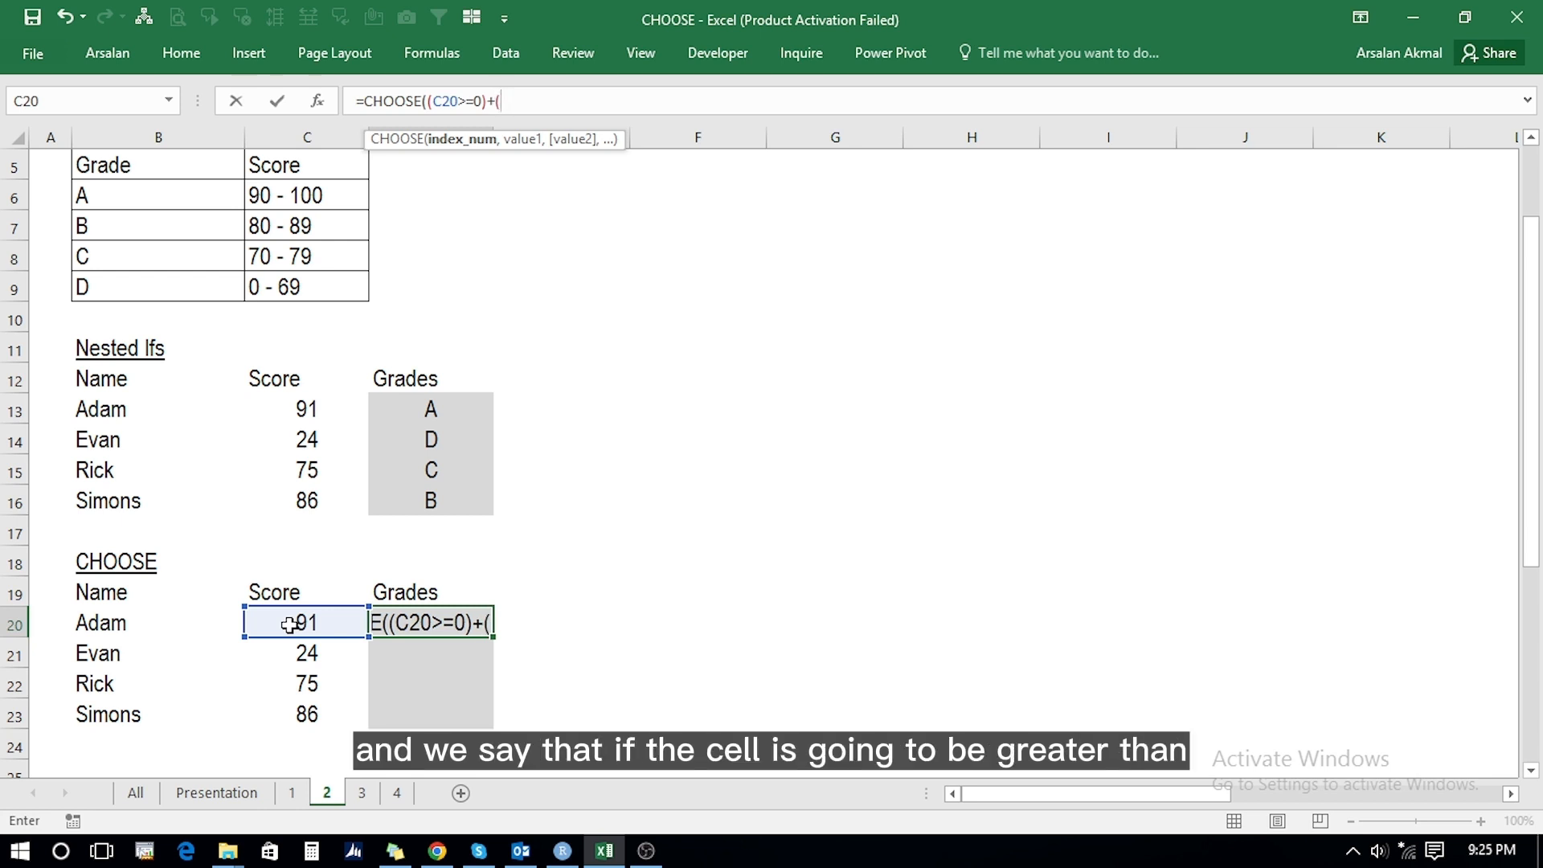
left_click(290, 625)
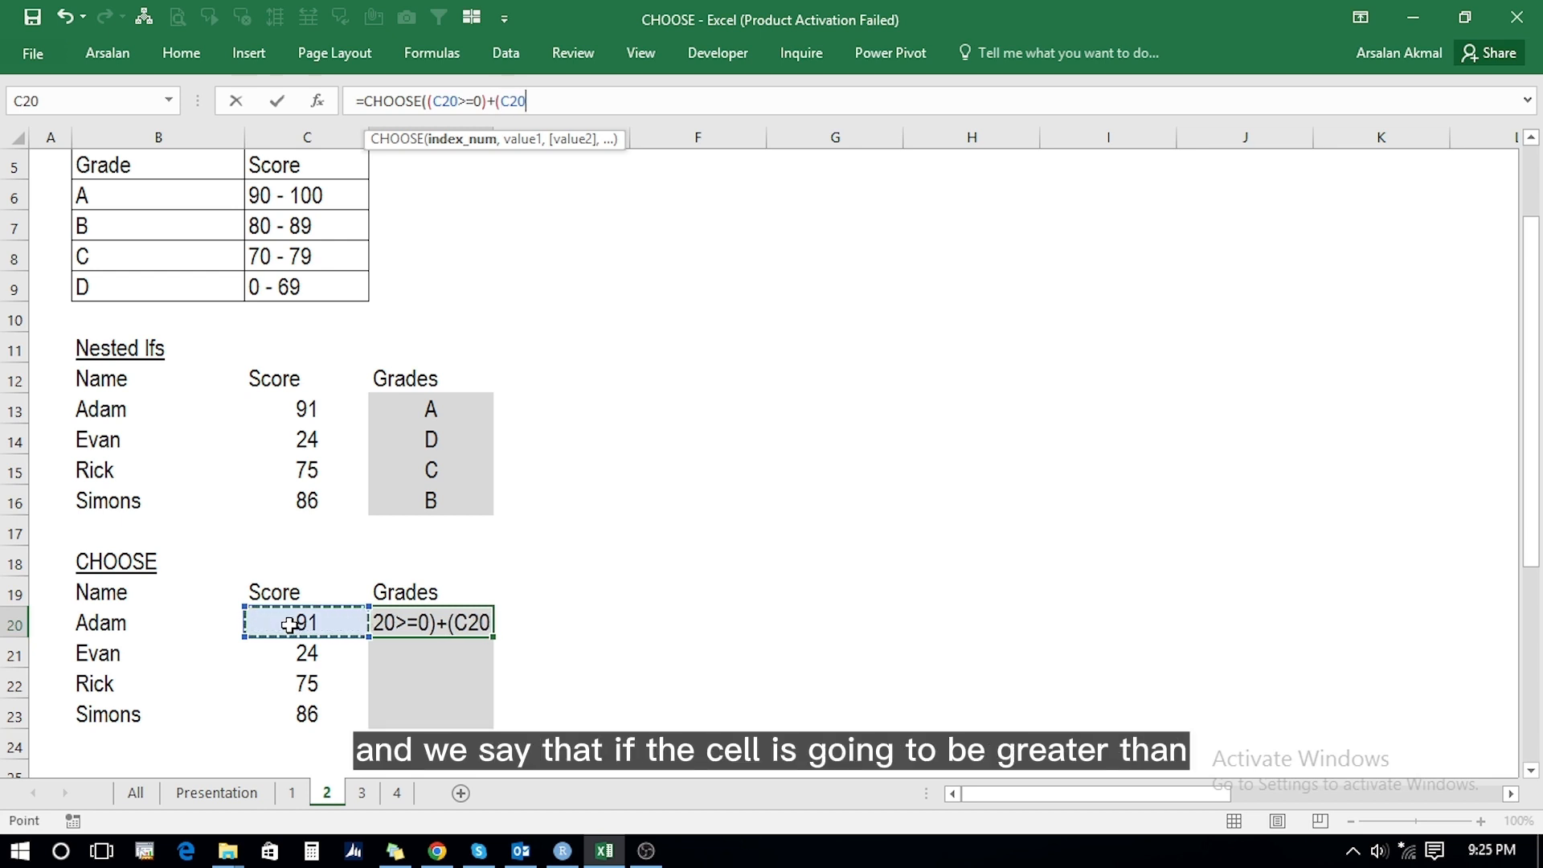
type(">=")
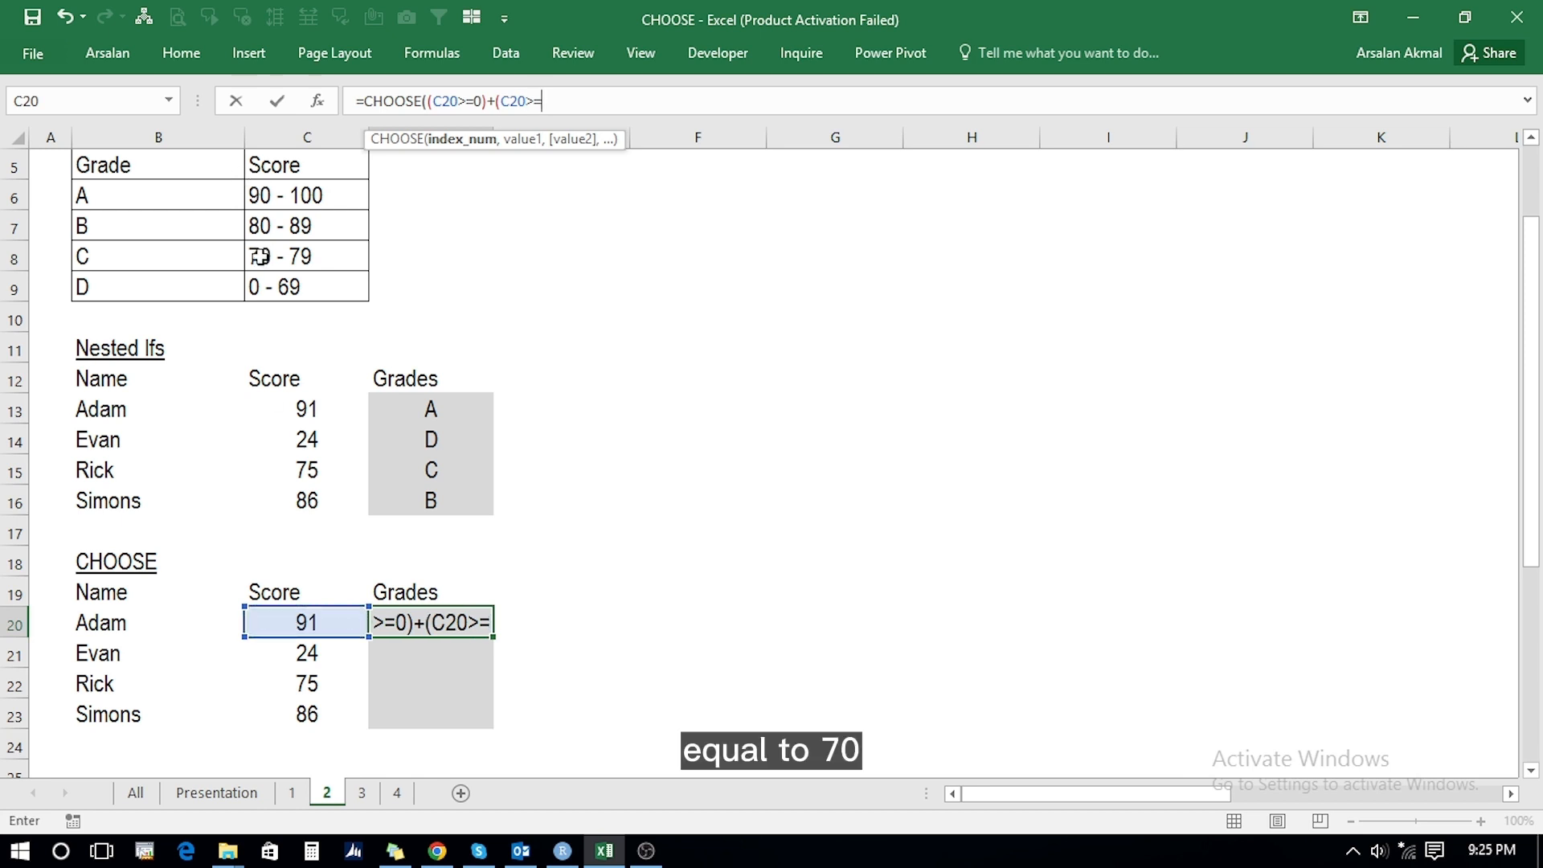
type("70")
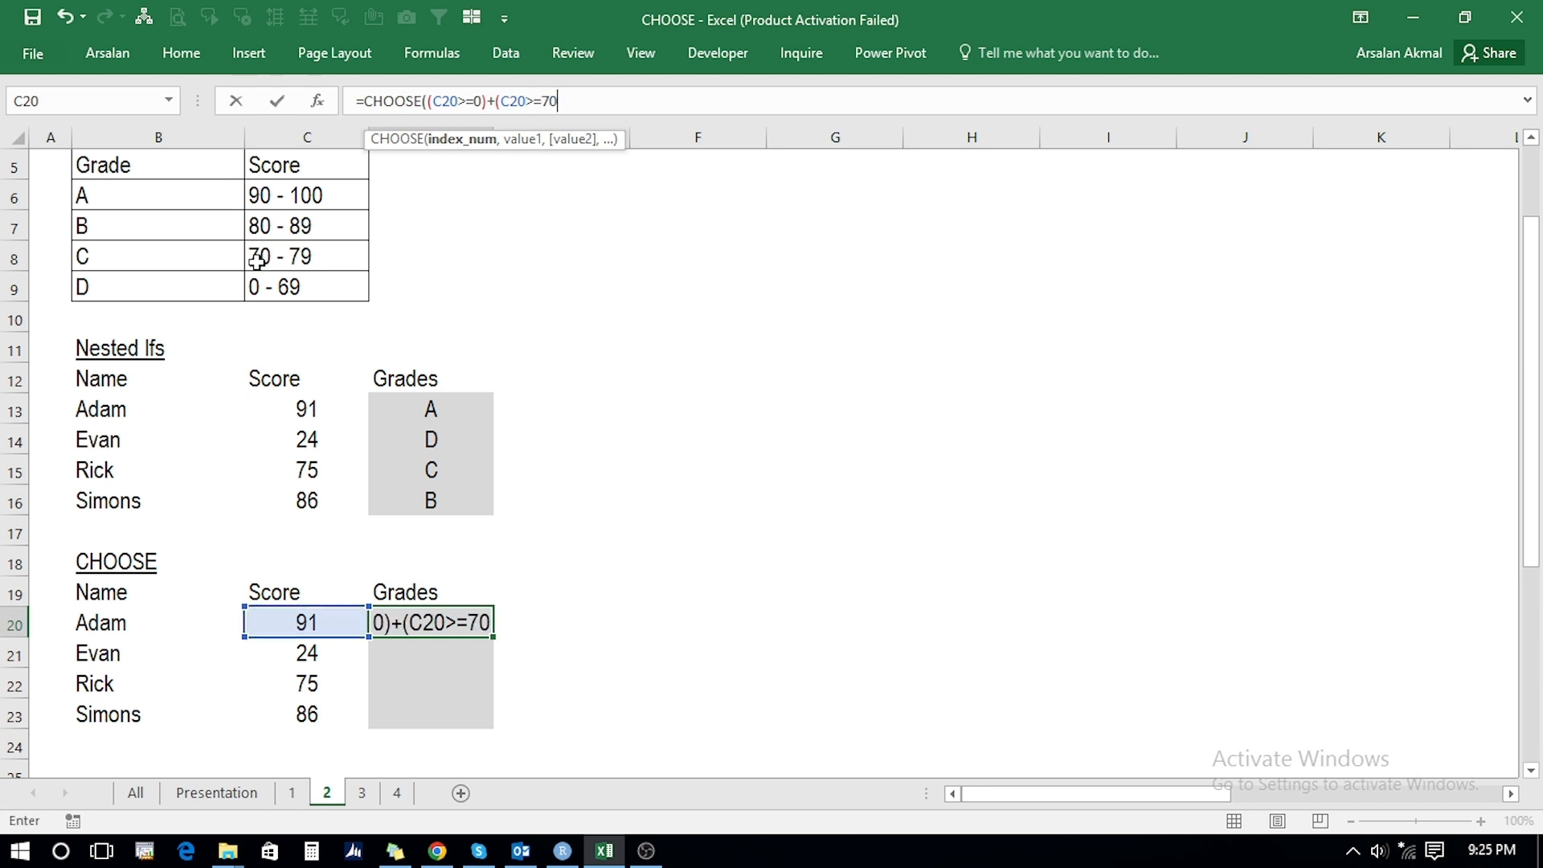
type(")+")
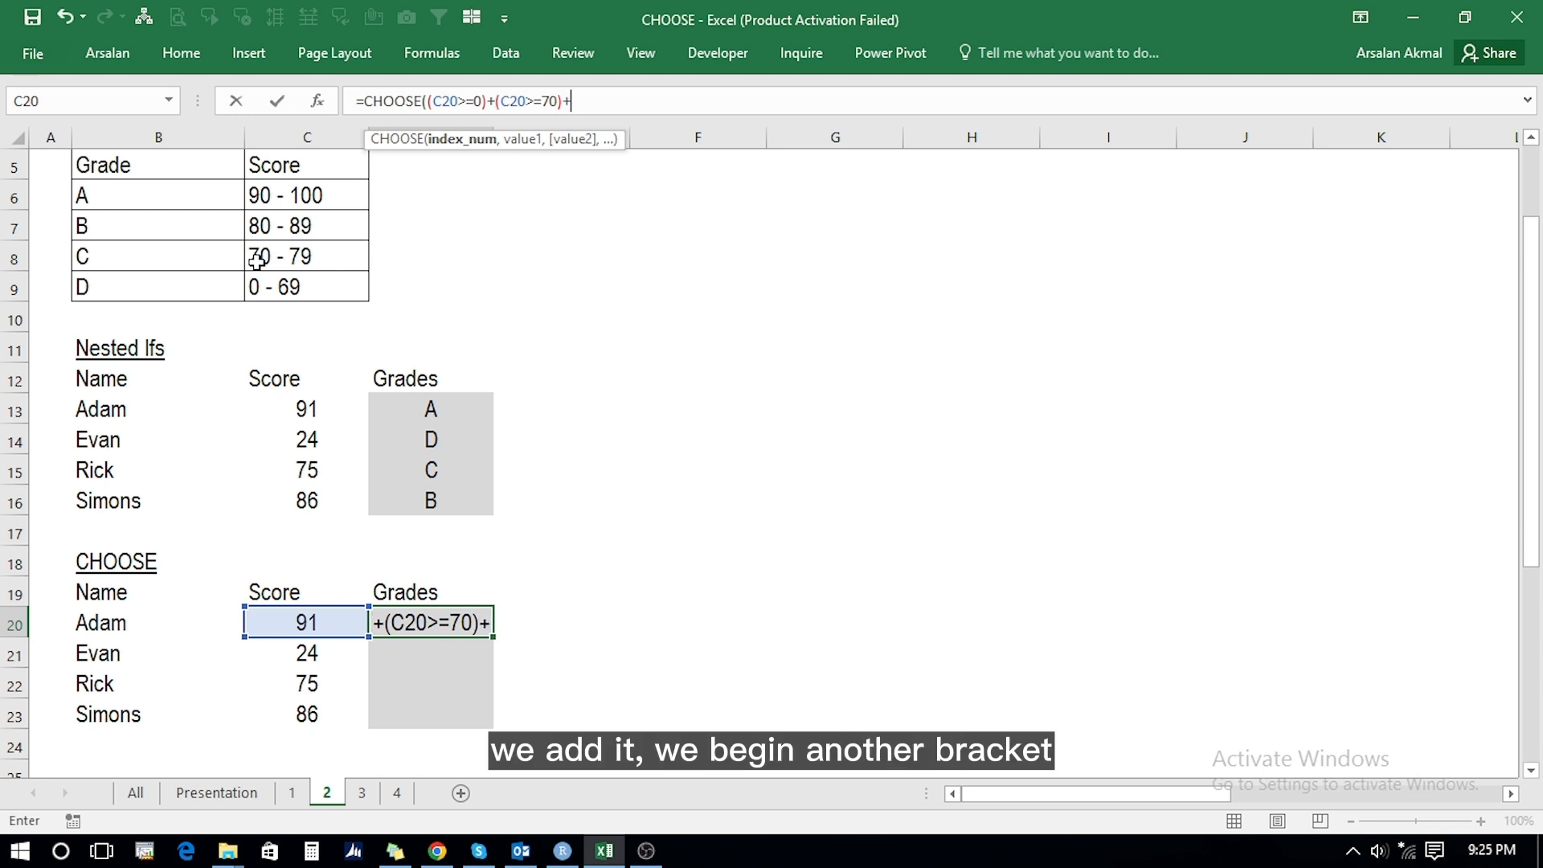
Step: Enter (C20>=80) as the third bracketed test in the index number sum
type("(")
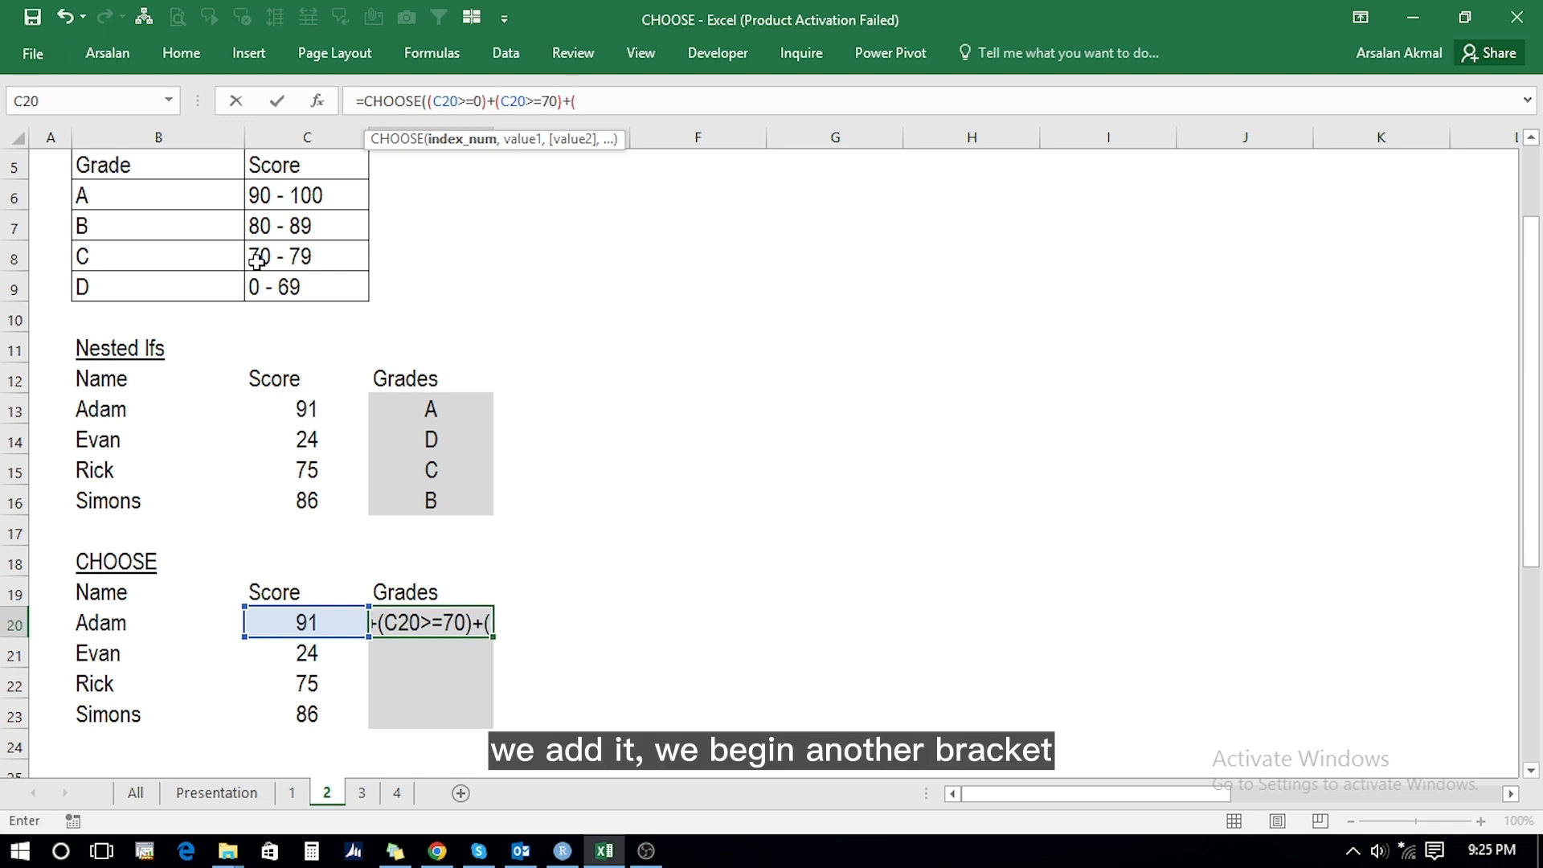
left_click(295, 618)
type(">")
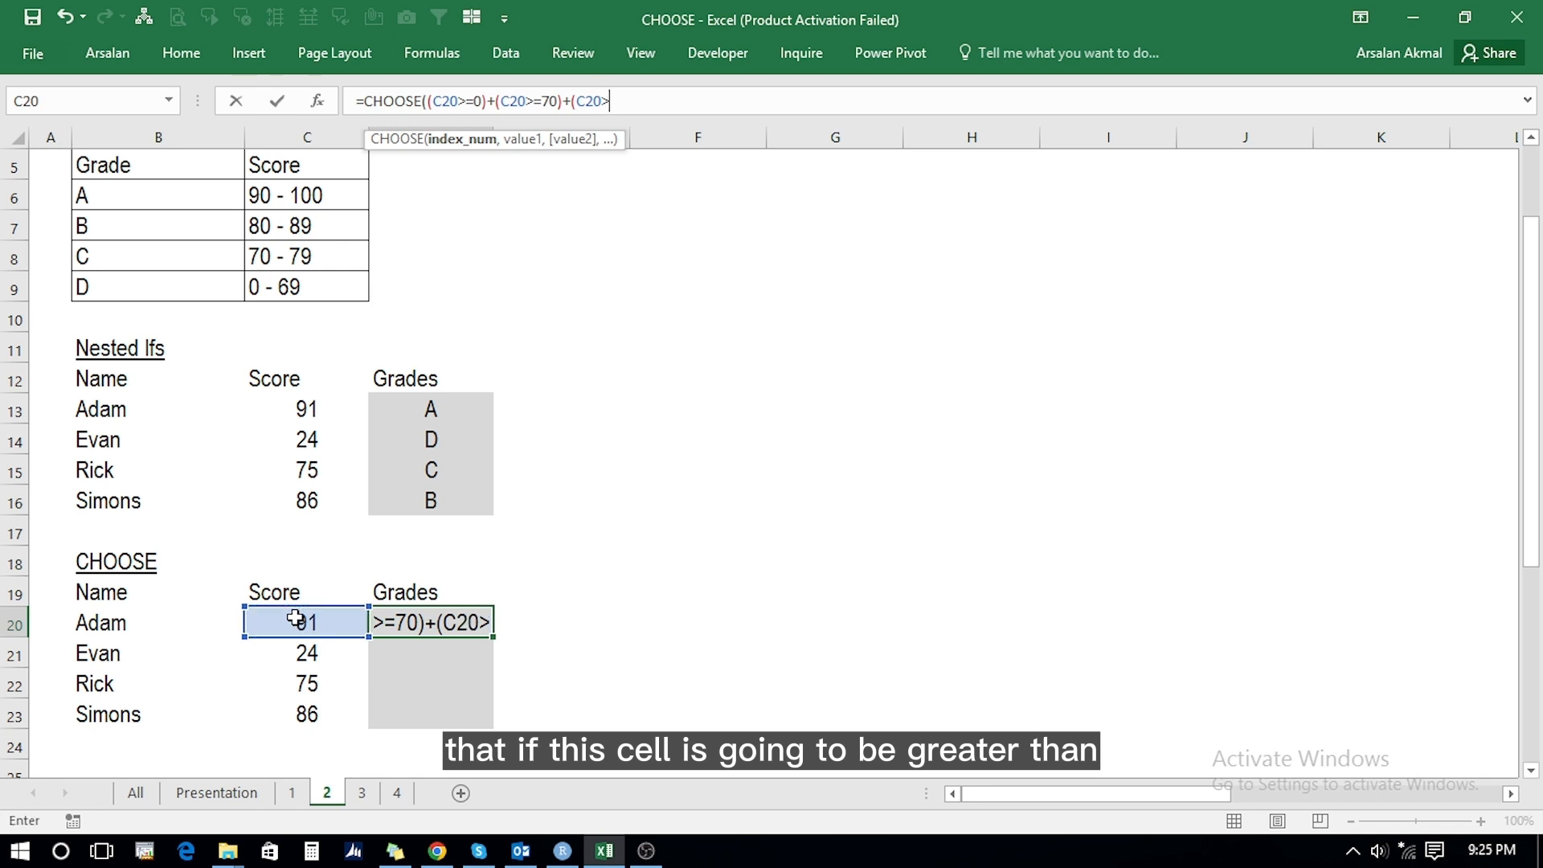
type("=")
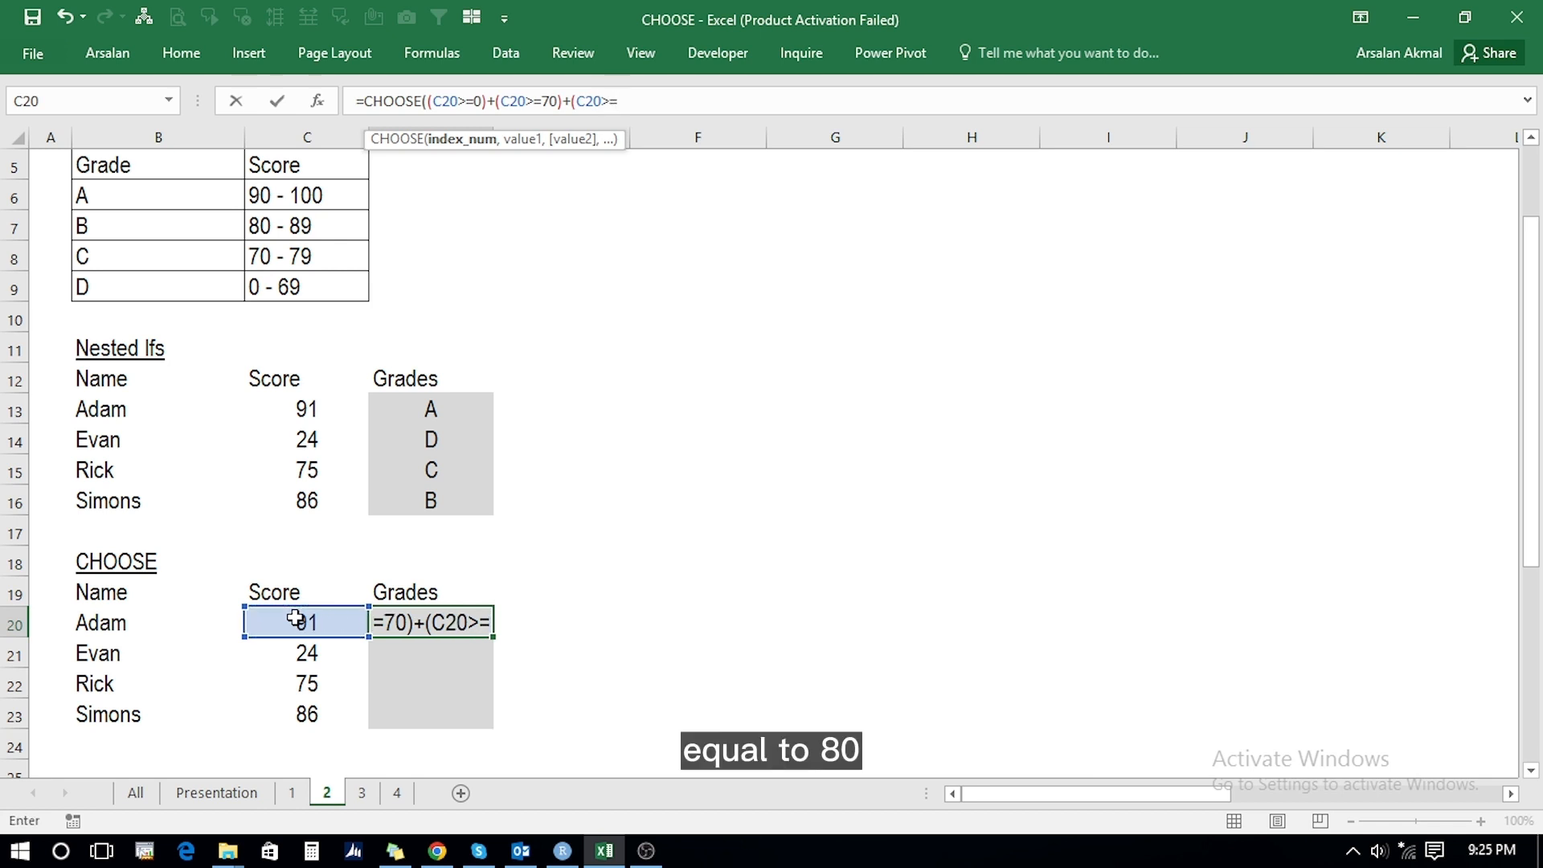
type("80)")
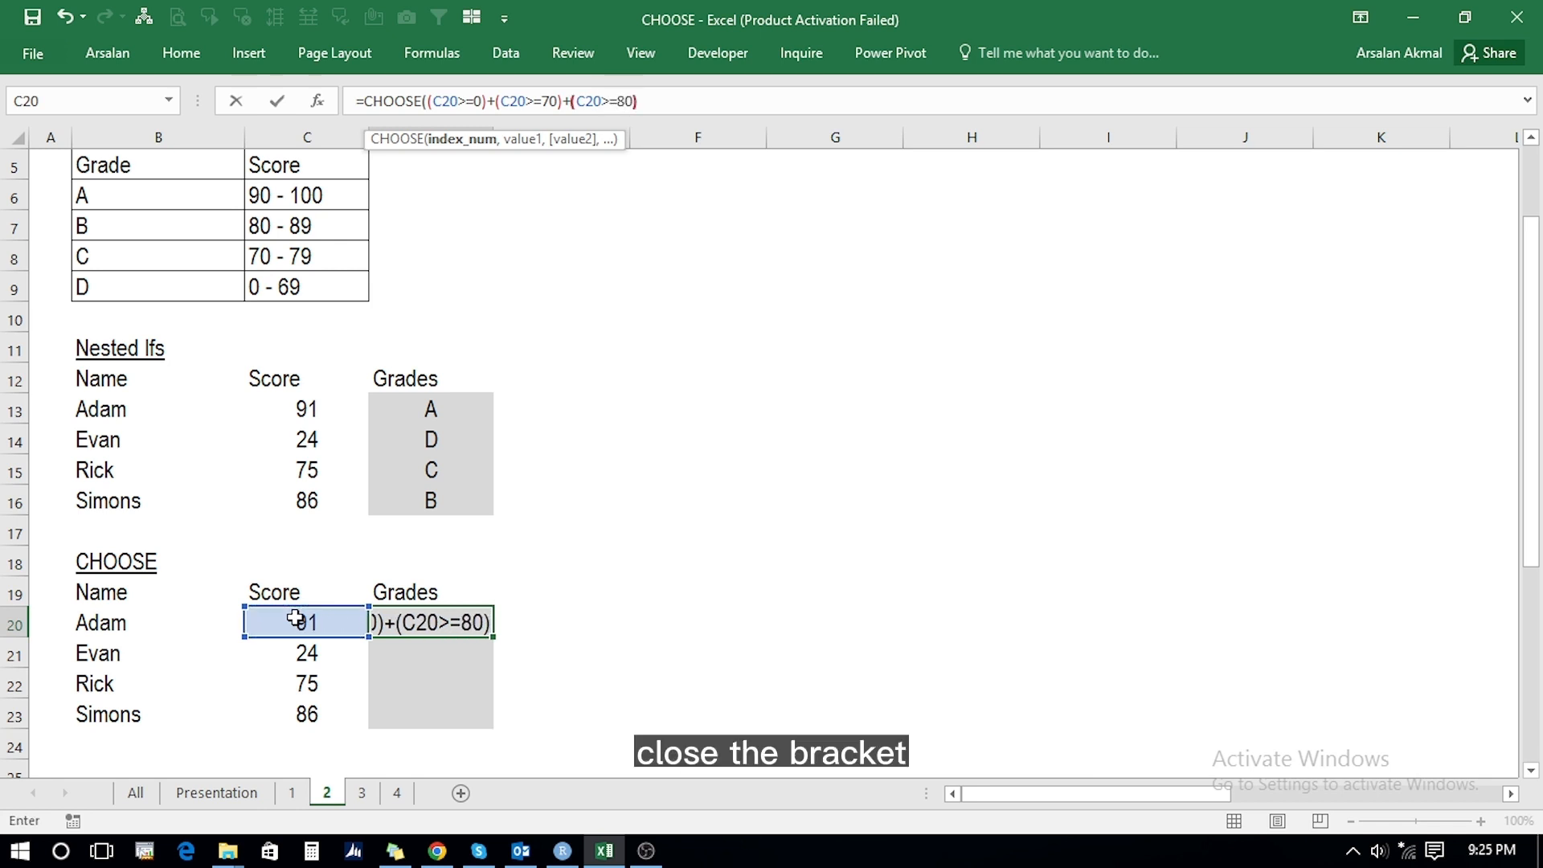
Step: Add (C20>=90) as the fourth bracketed test to complete the index number sum
type("+")
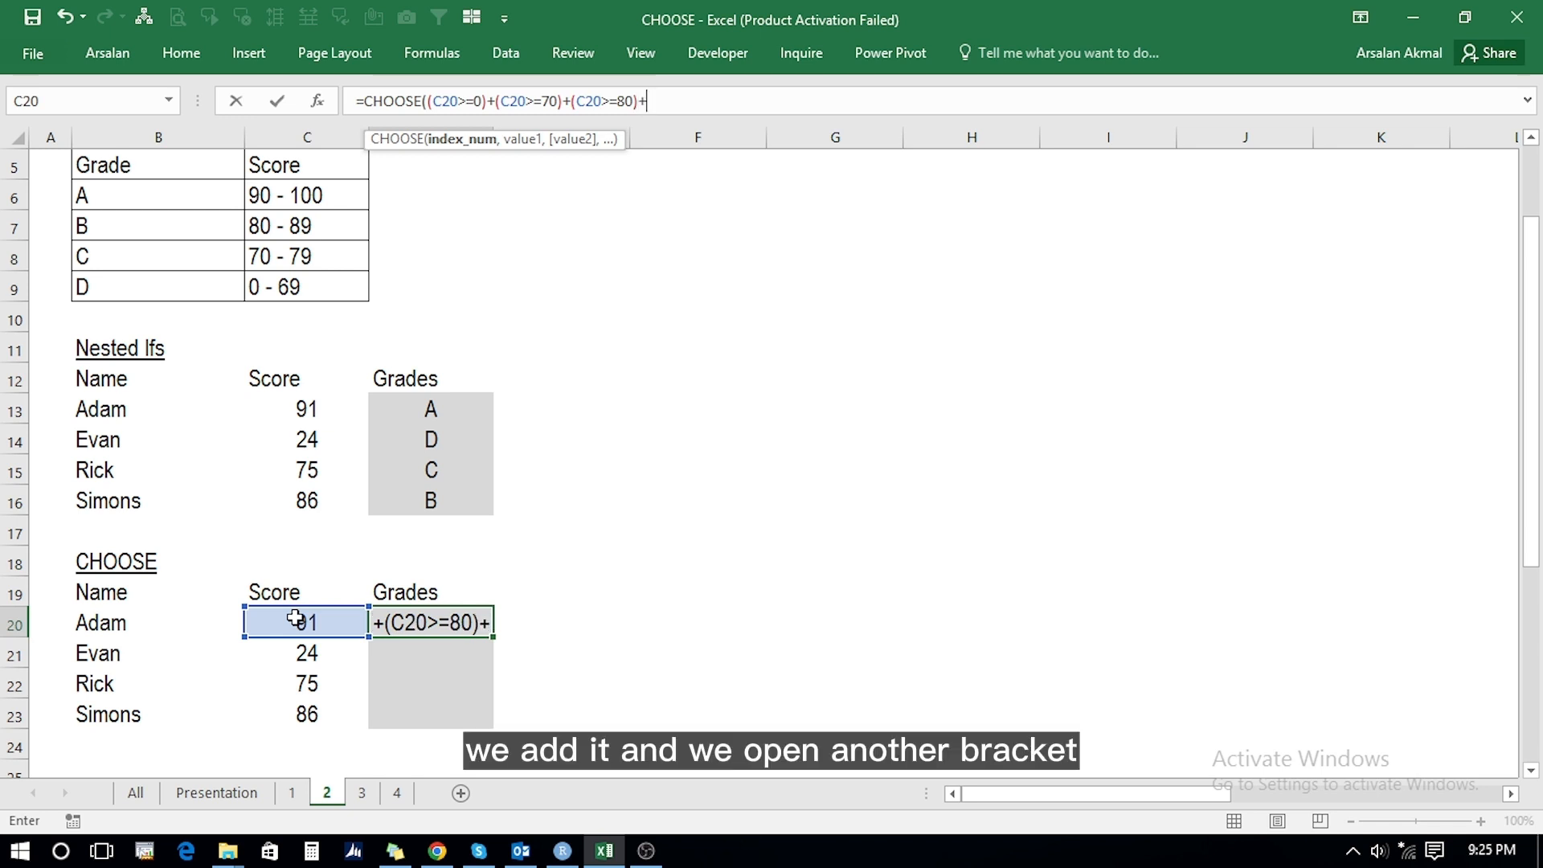
type("(")
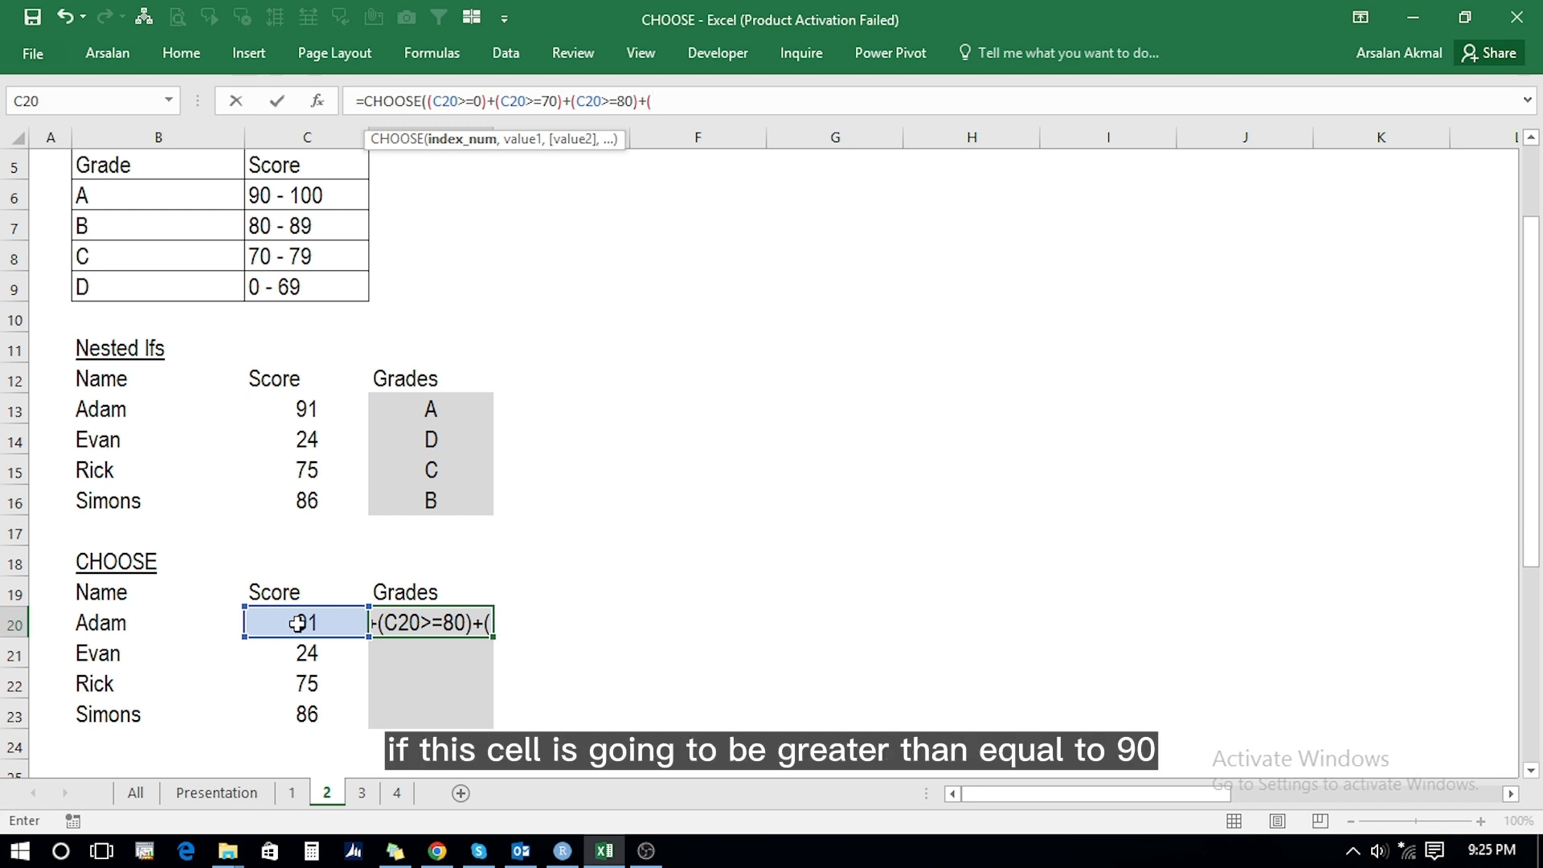
left_click(298, 624)
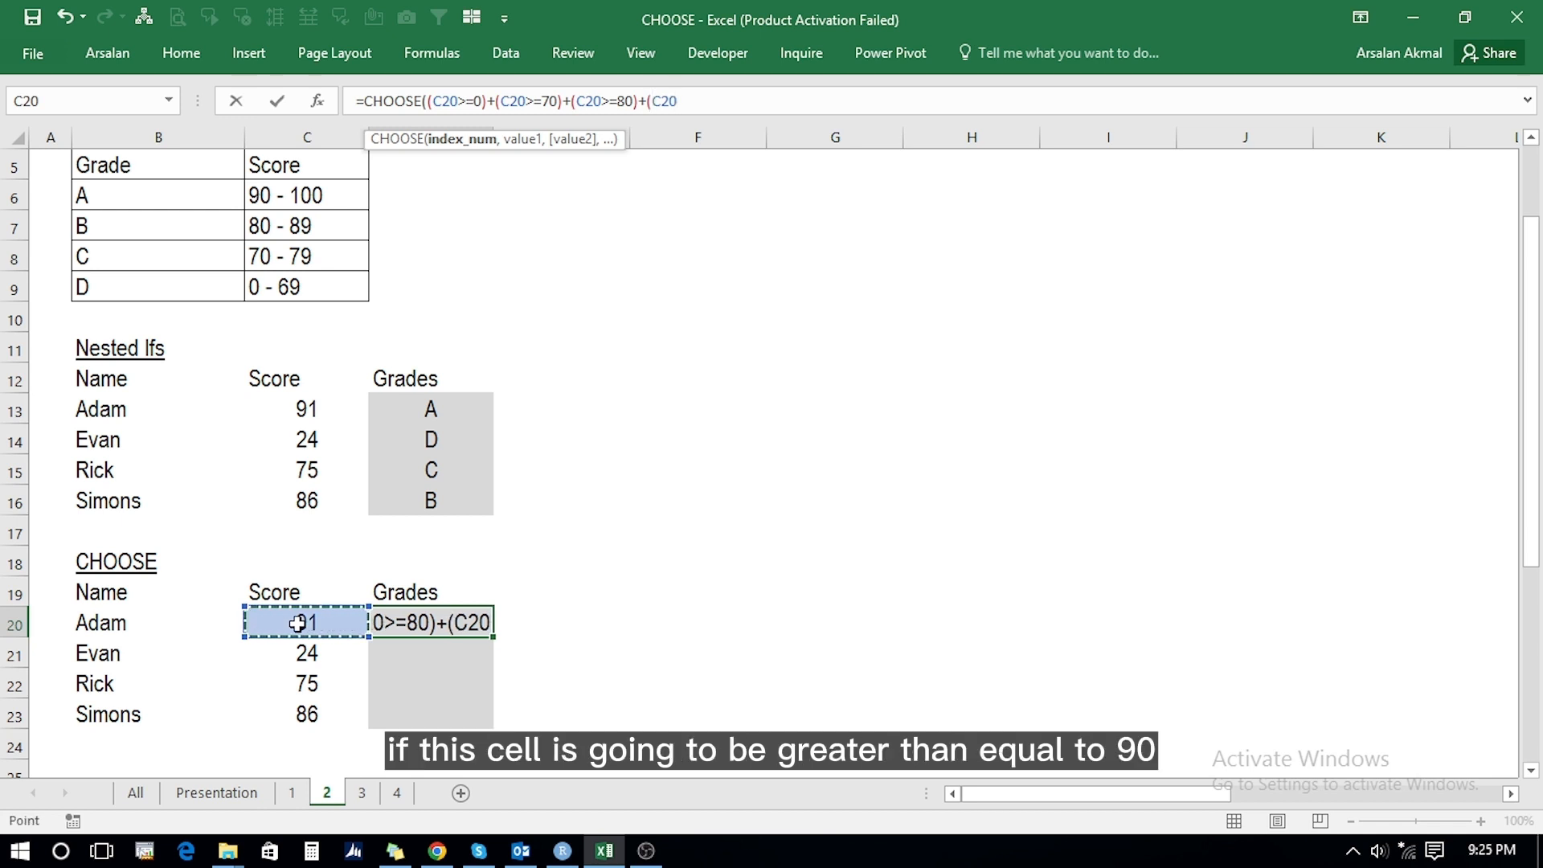
type(">=")
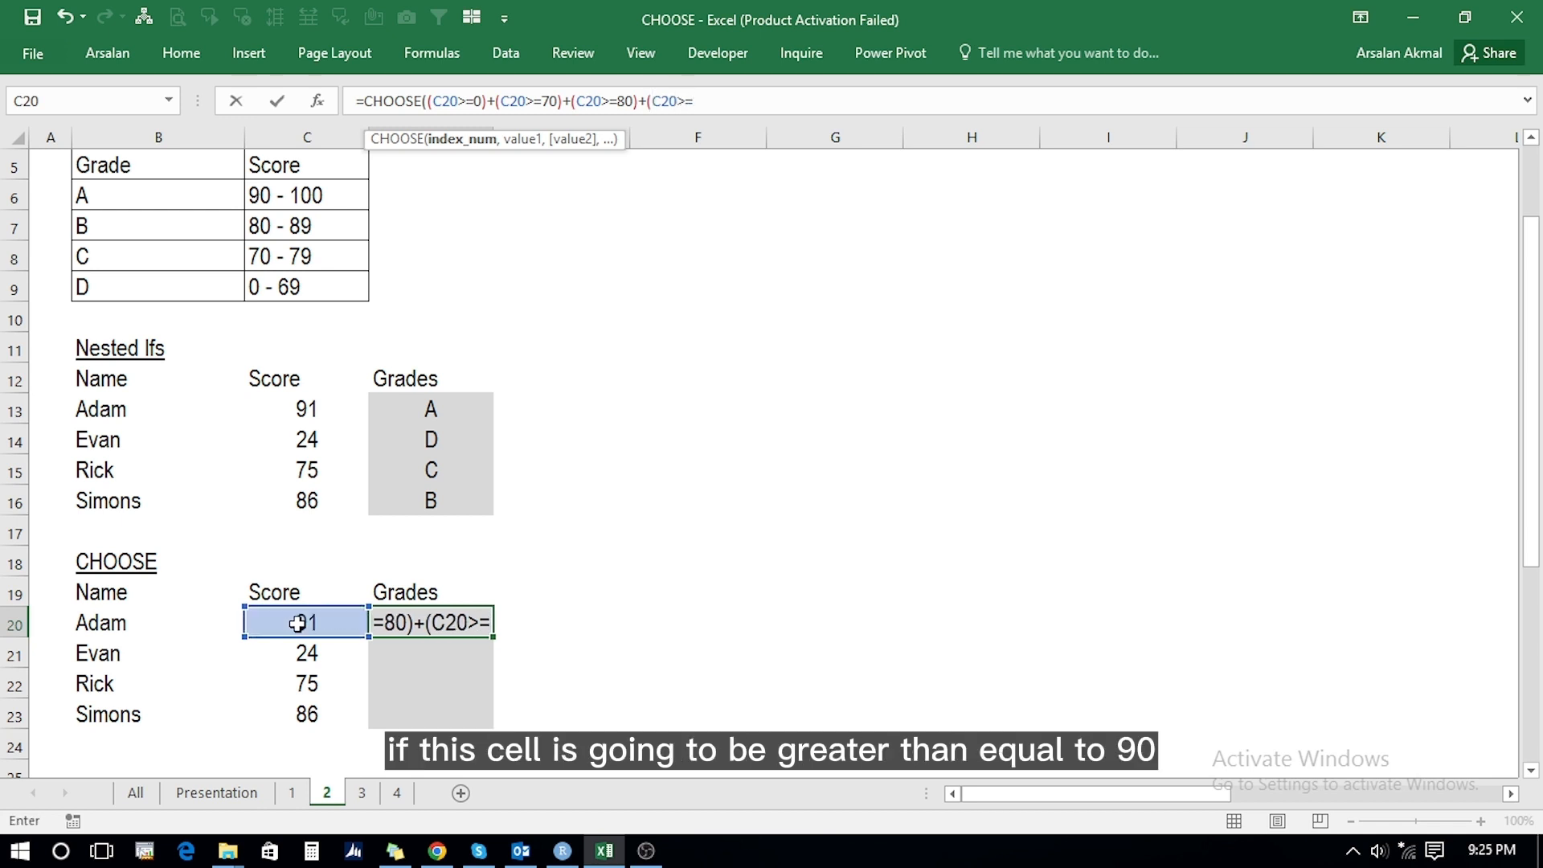
type("90)")
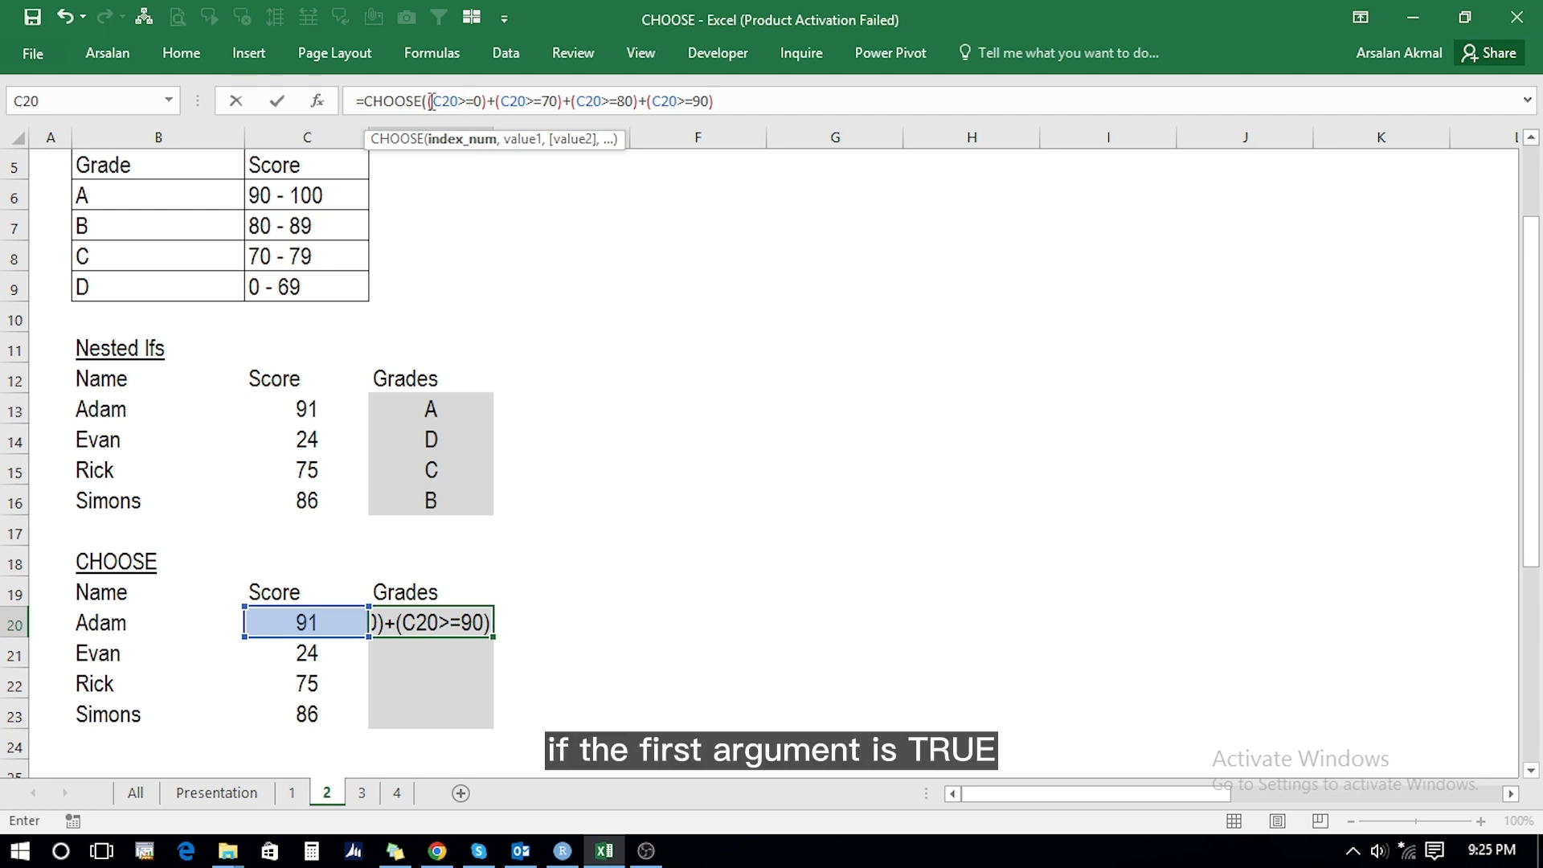
Step: Review the (C20>=0) and (C20>=70) tests in the index number and add cells B9 and B8 as the first two CHOOSE values
left_click_drag(431, 101, 488, 103)
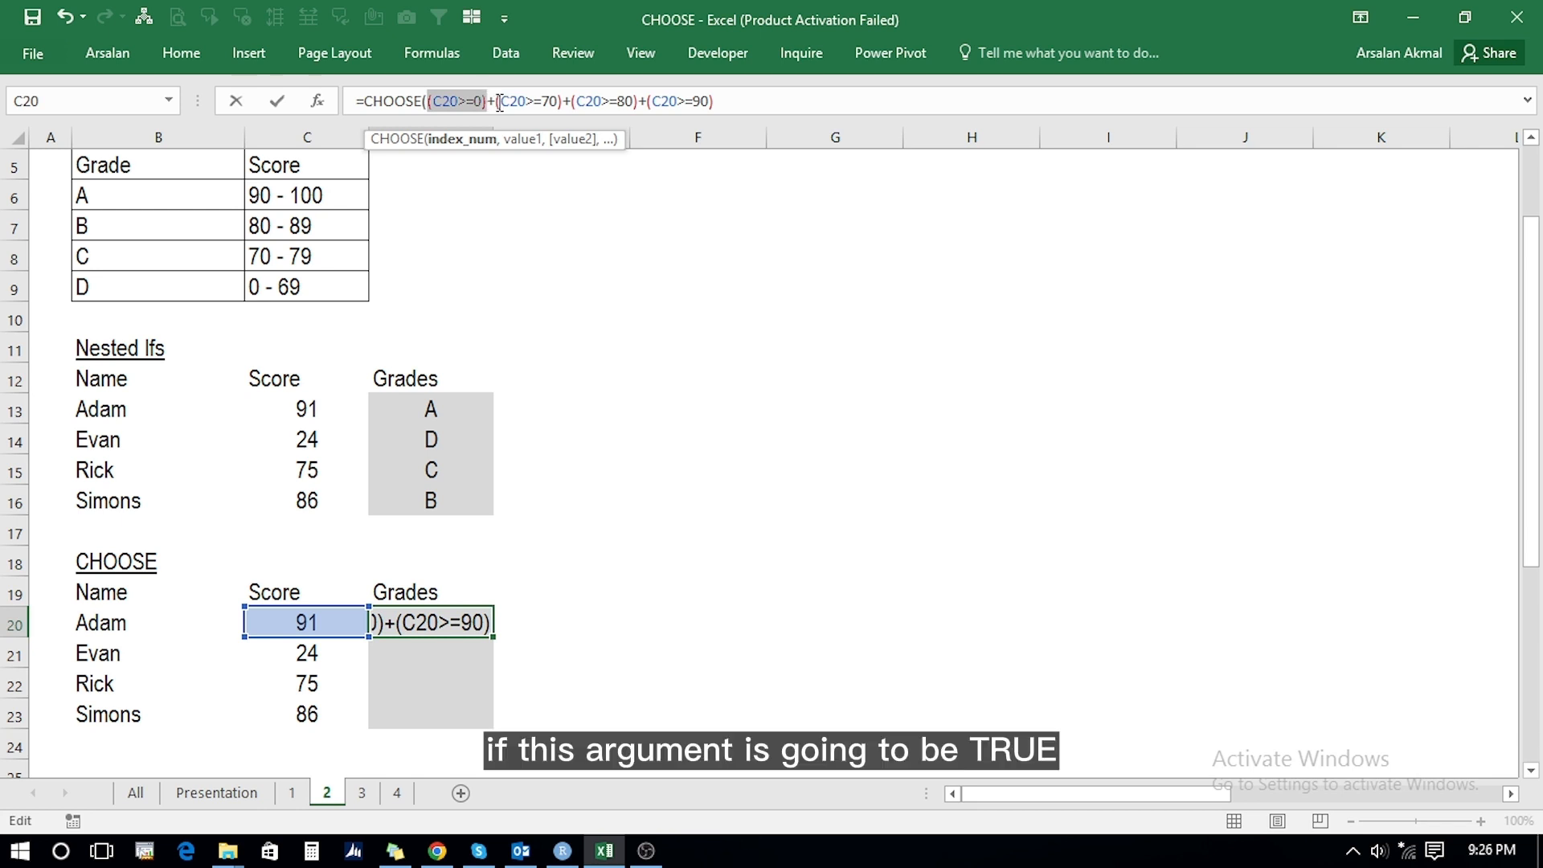
left_click_drag(496, 102, 565, 102)
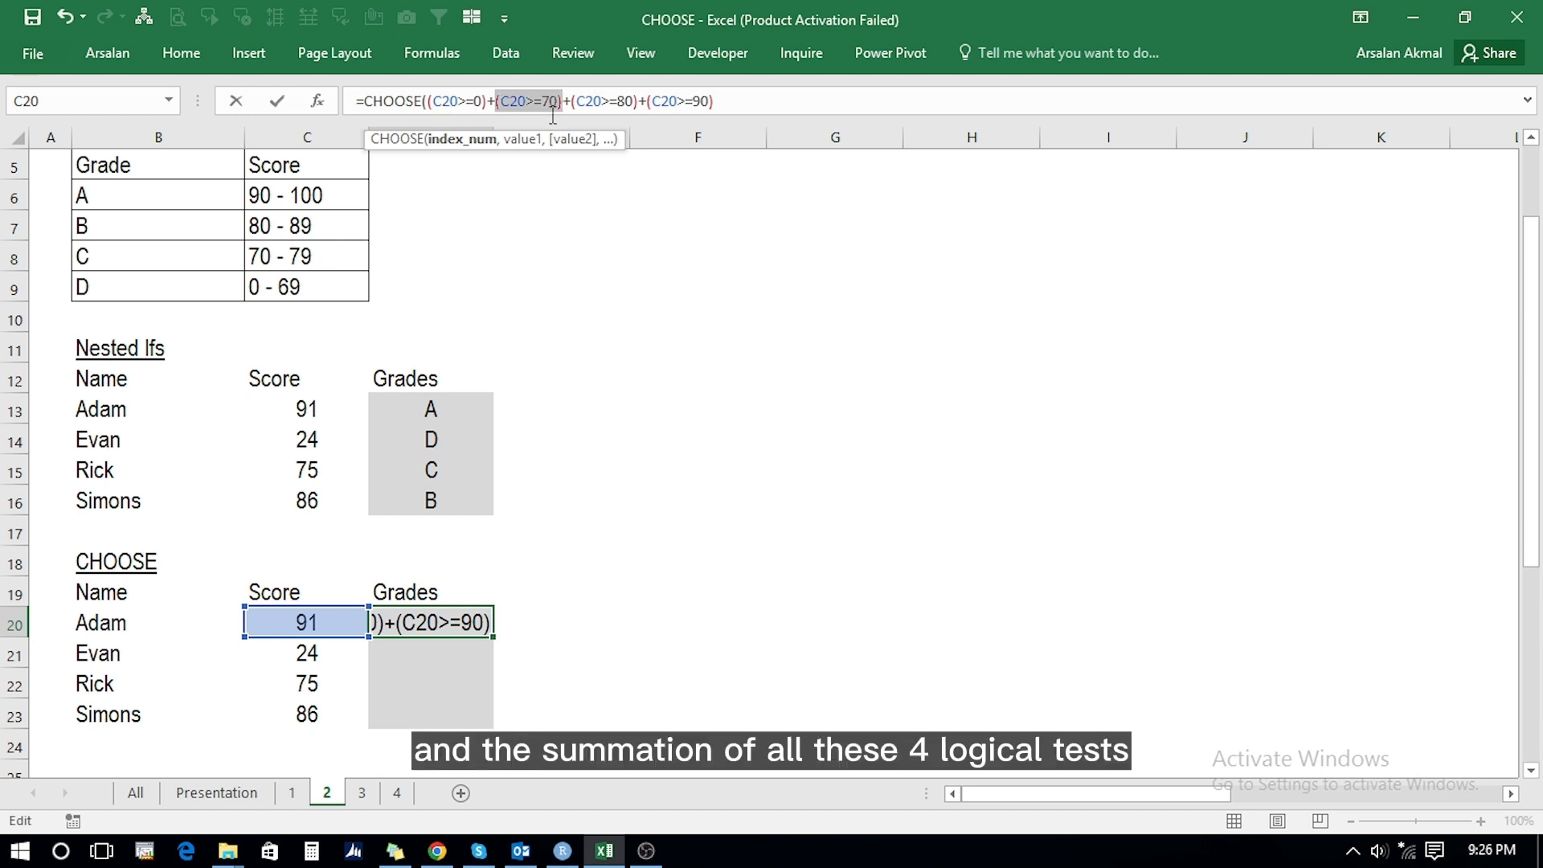
left_click(720, 103)
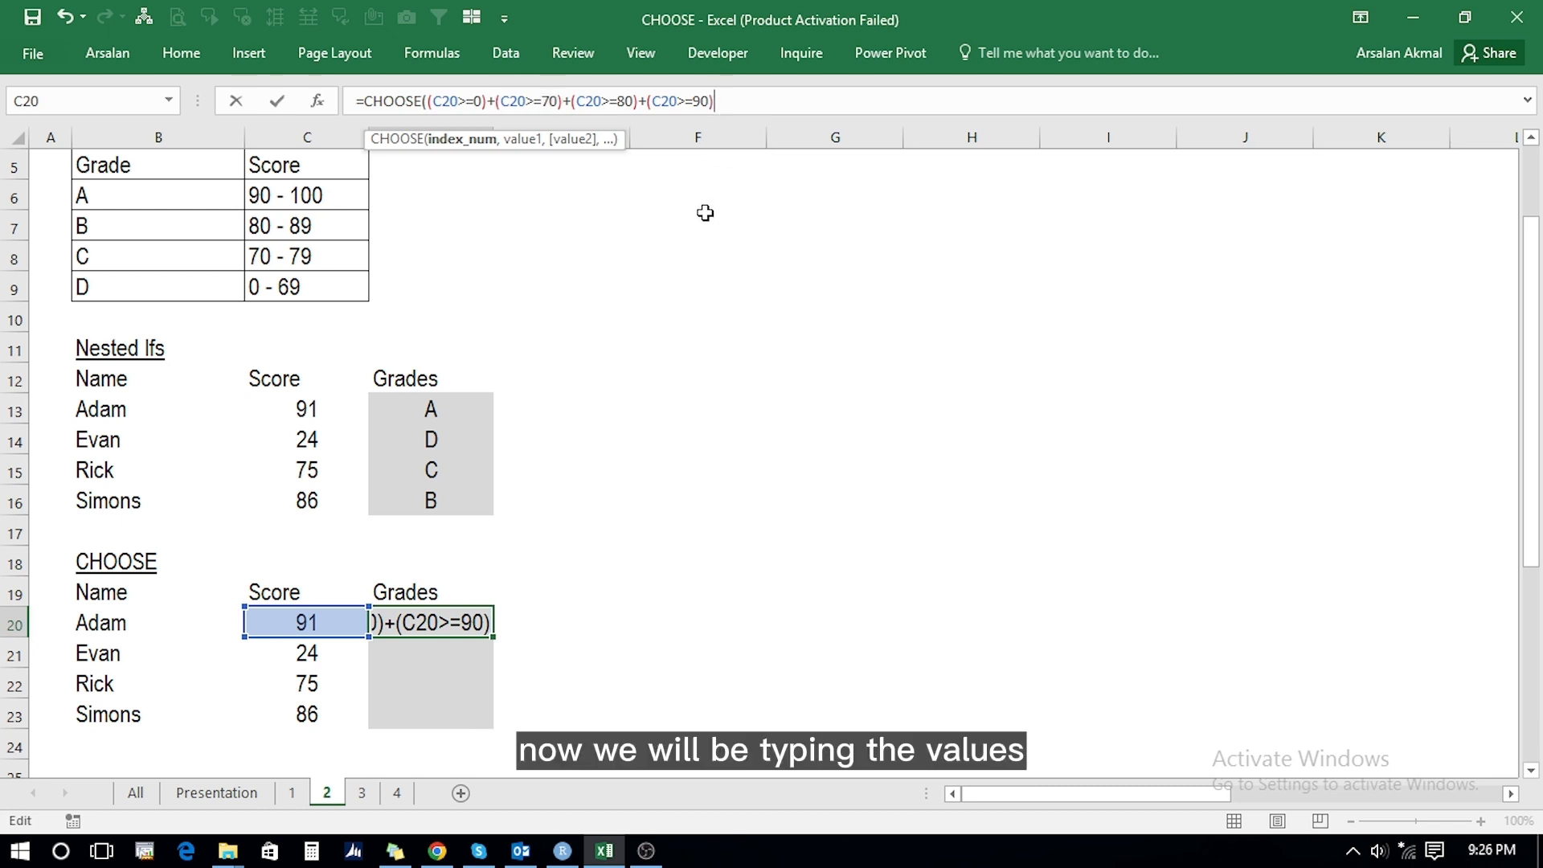
type(",")
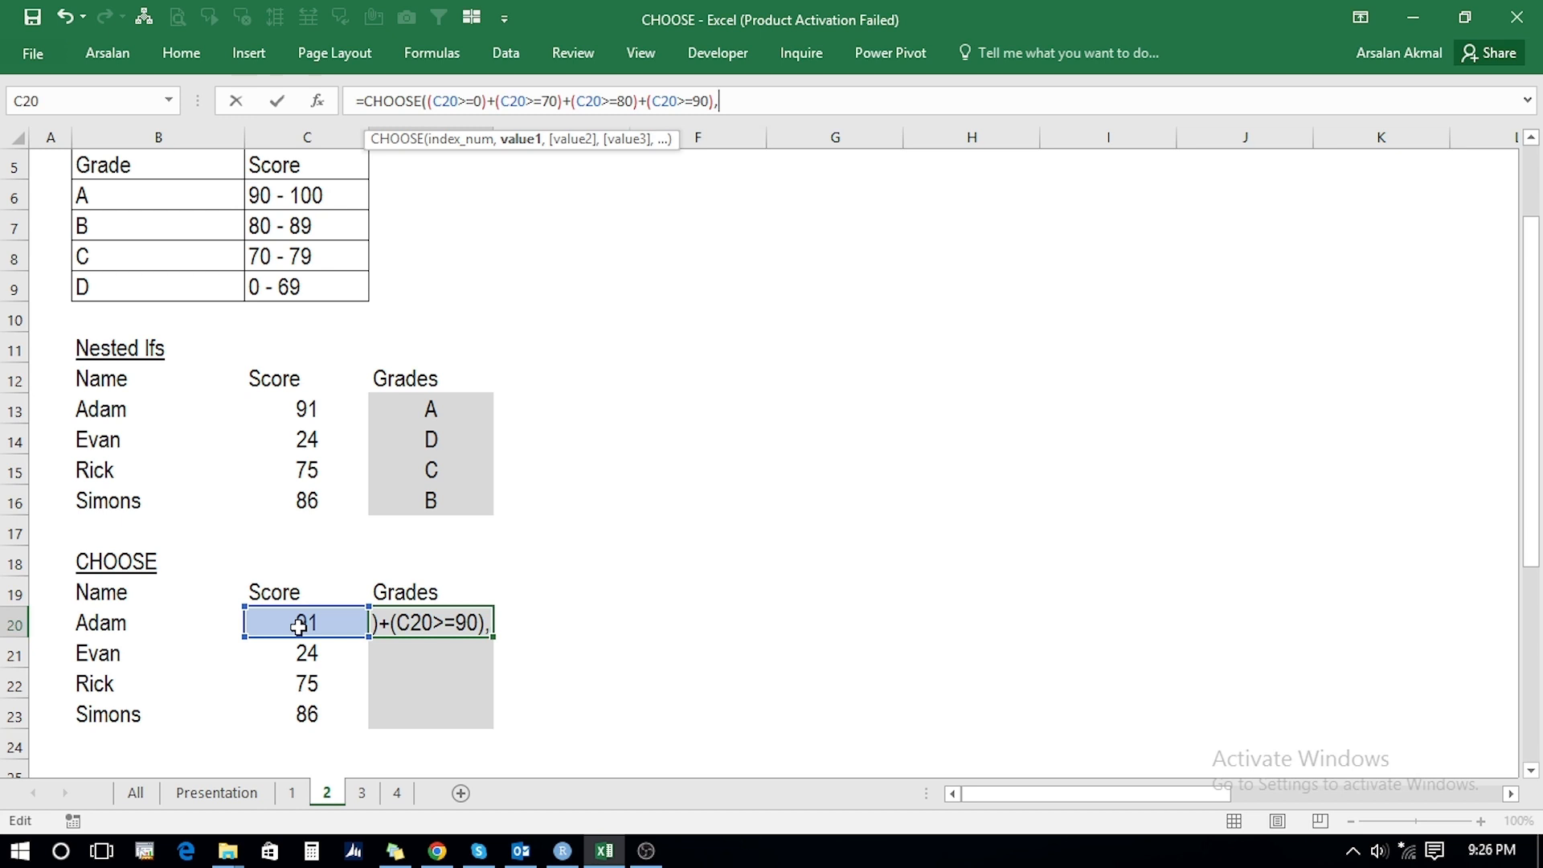
left_click(127, 287)
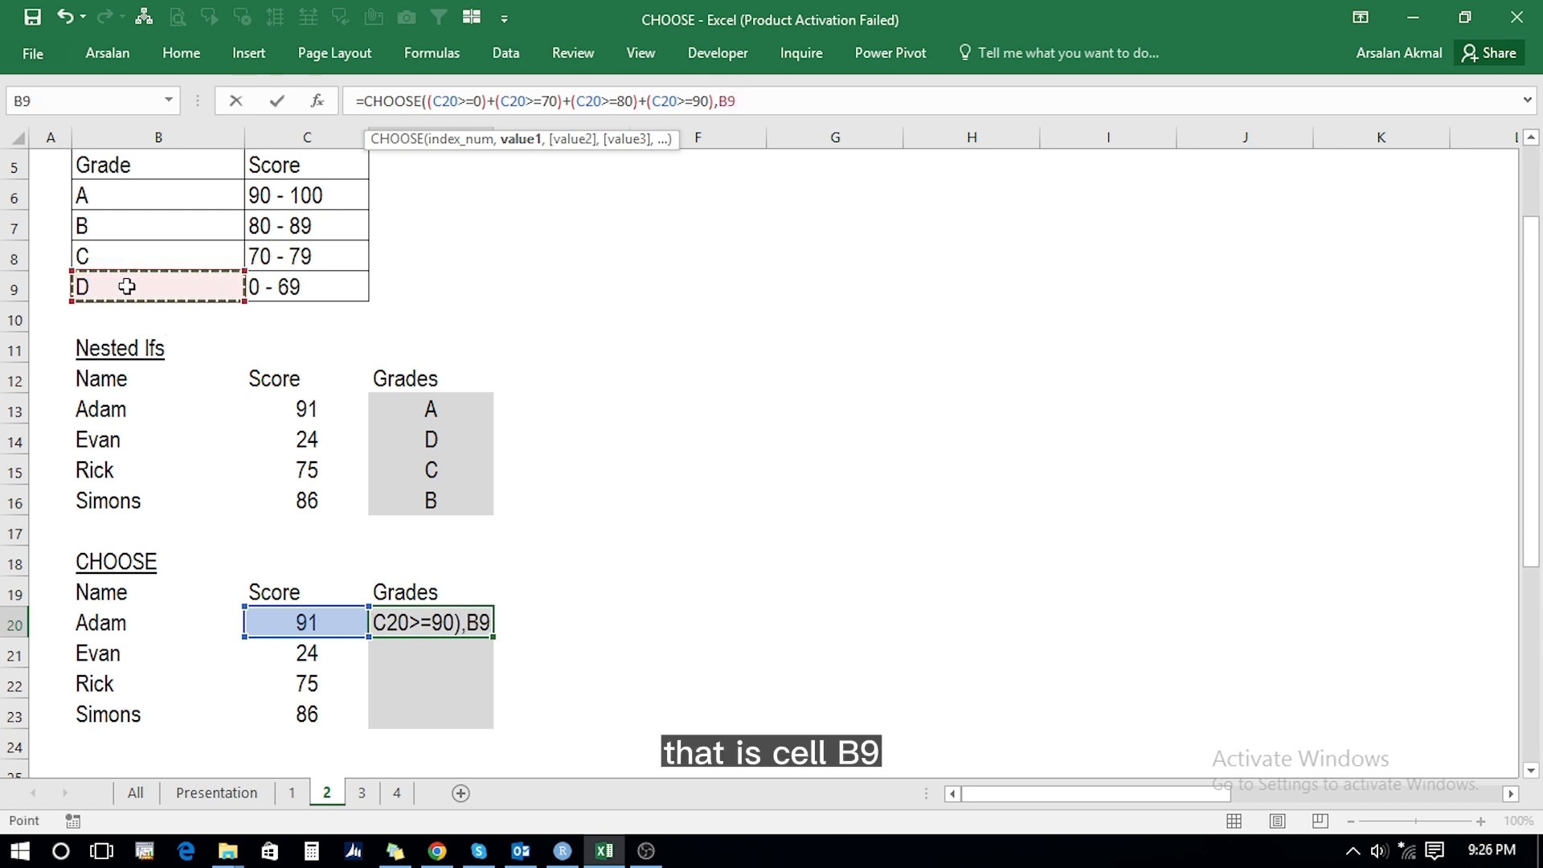
type(",")
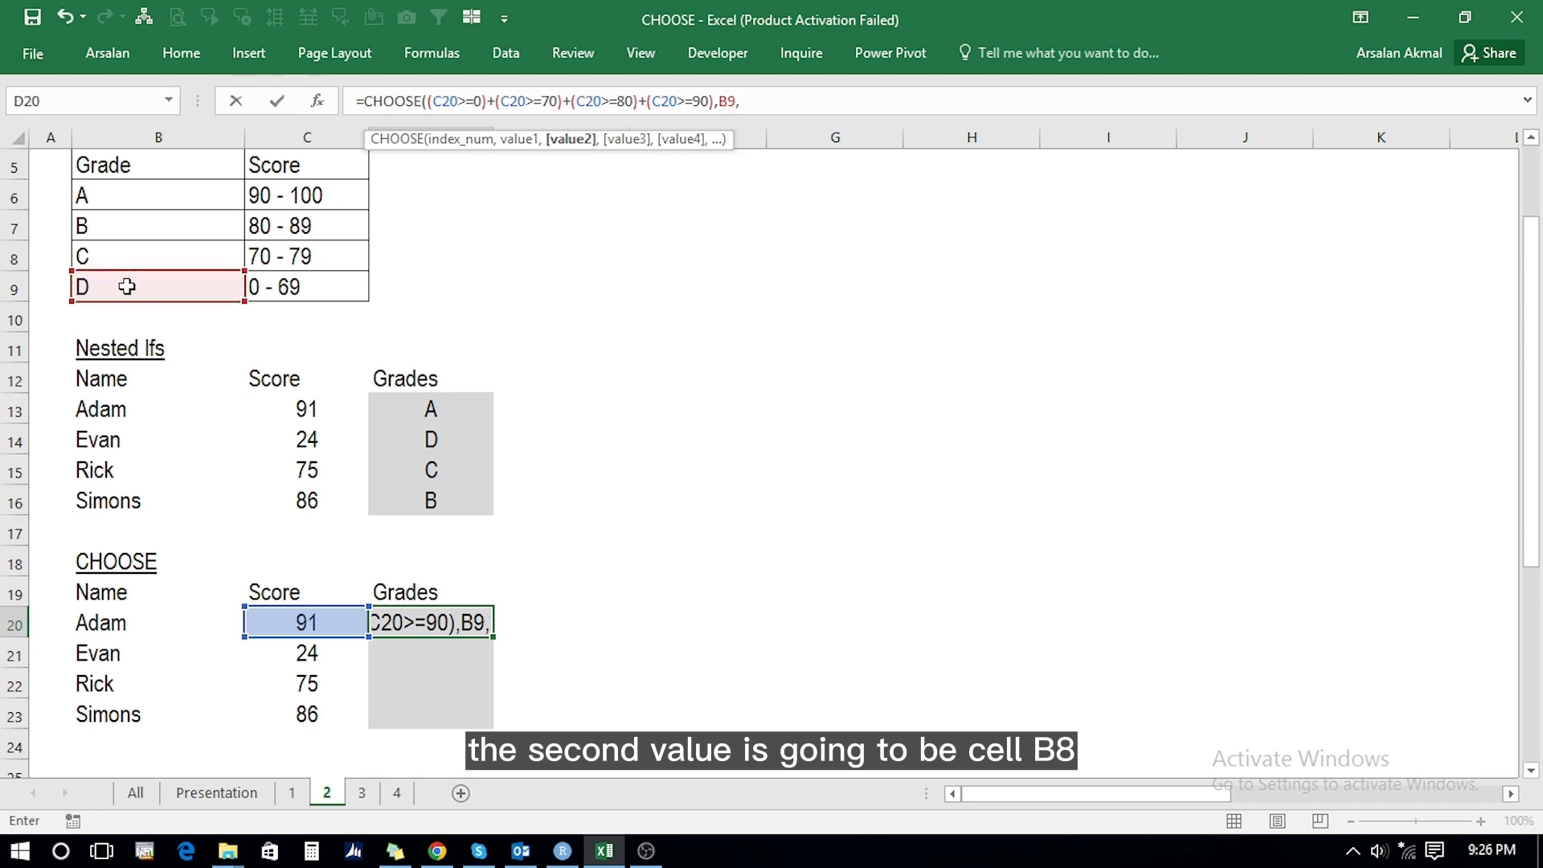
left_click(125, 256)
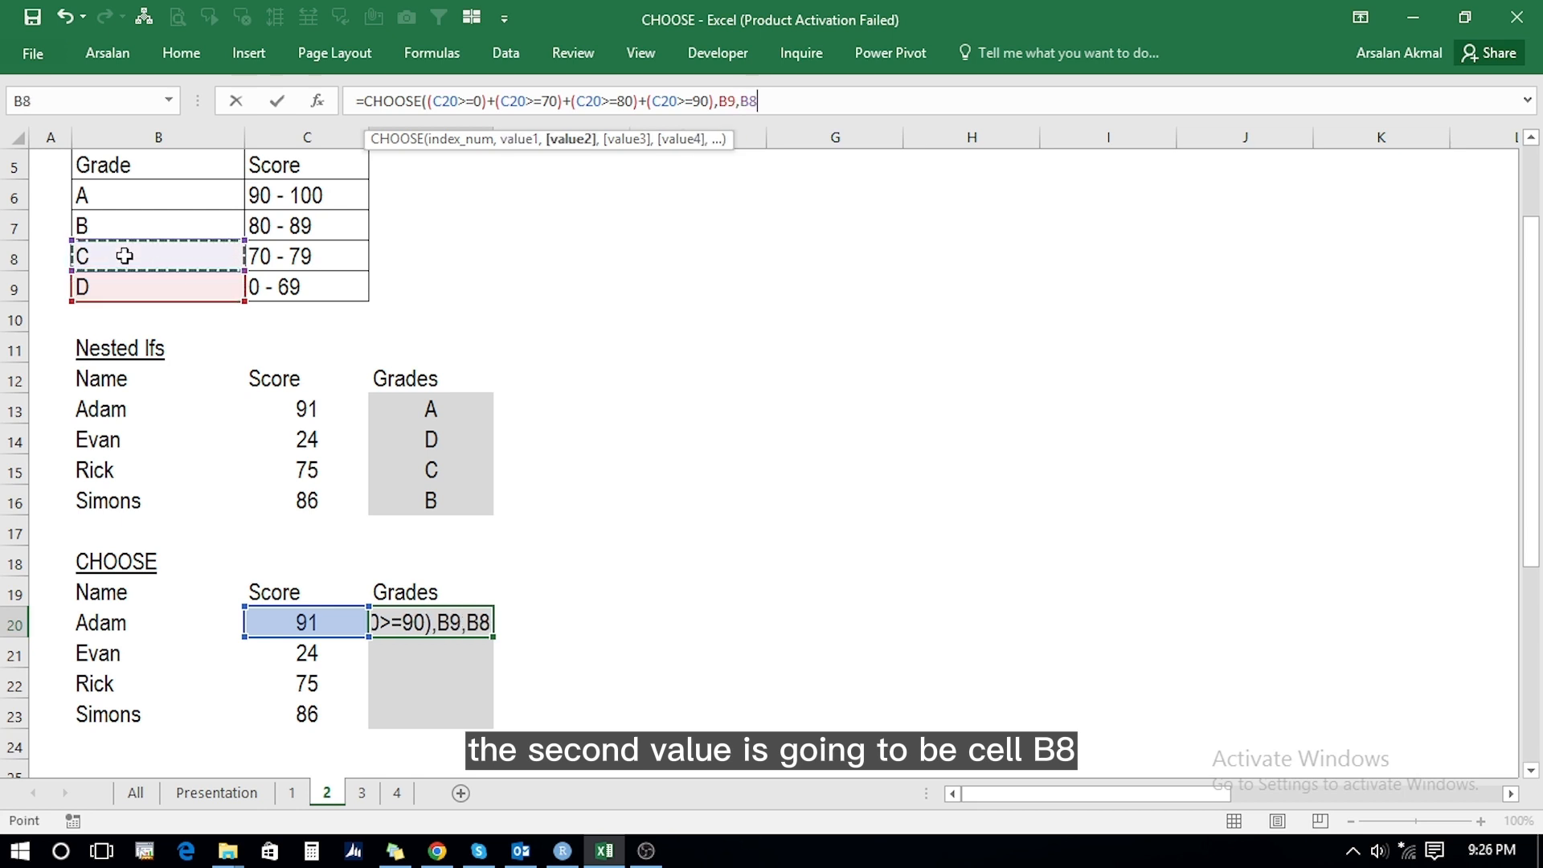
Step: Add cells B7 and B6 as the third and fourth CHOOSE values and complete the formula in D20
type(",")
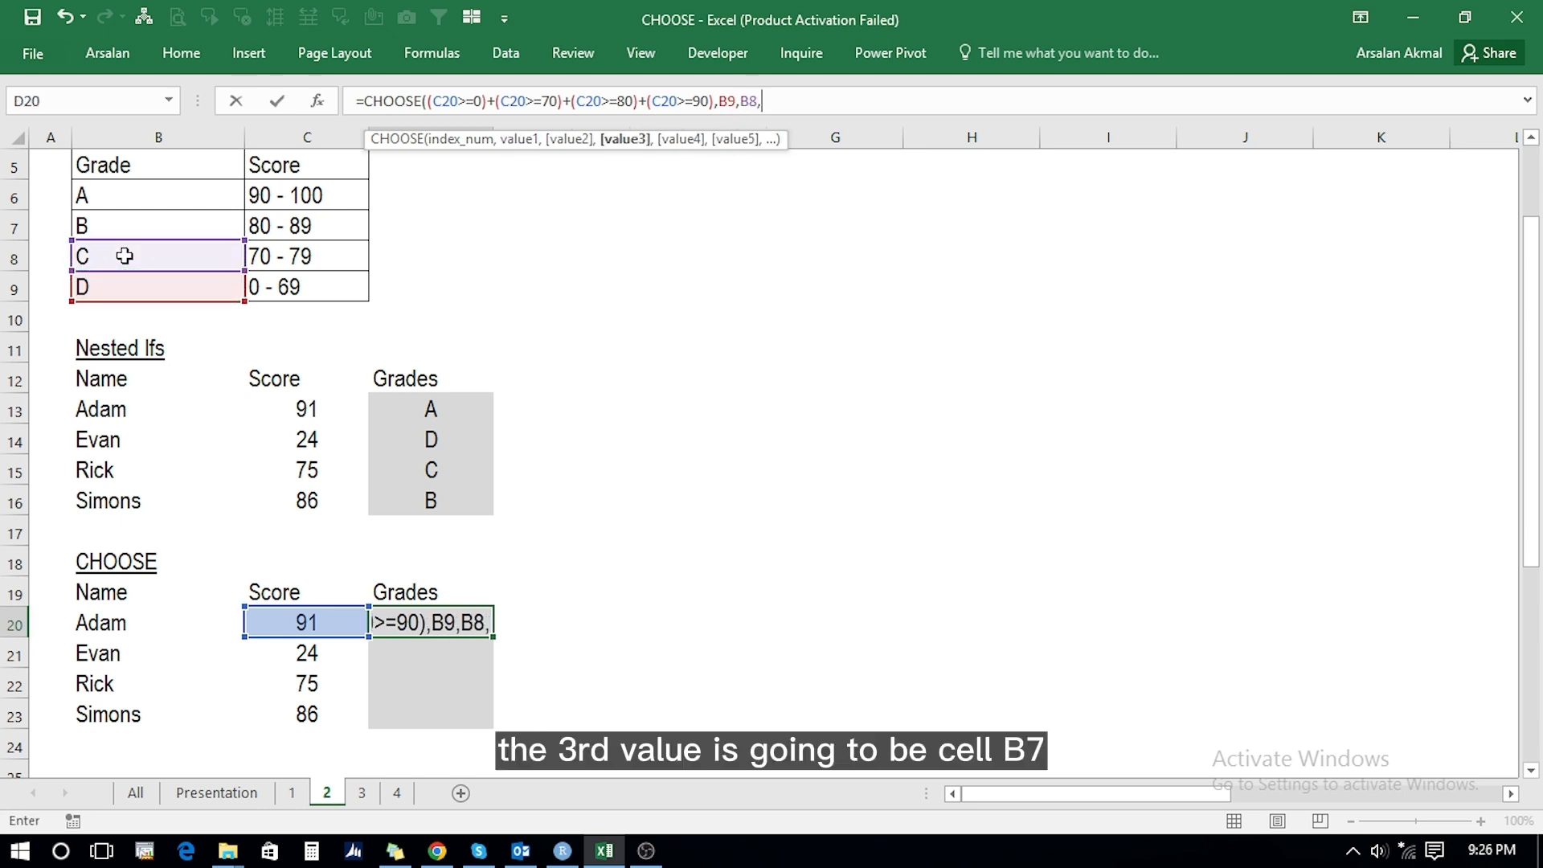
left_click(116, 224)
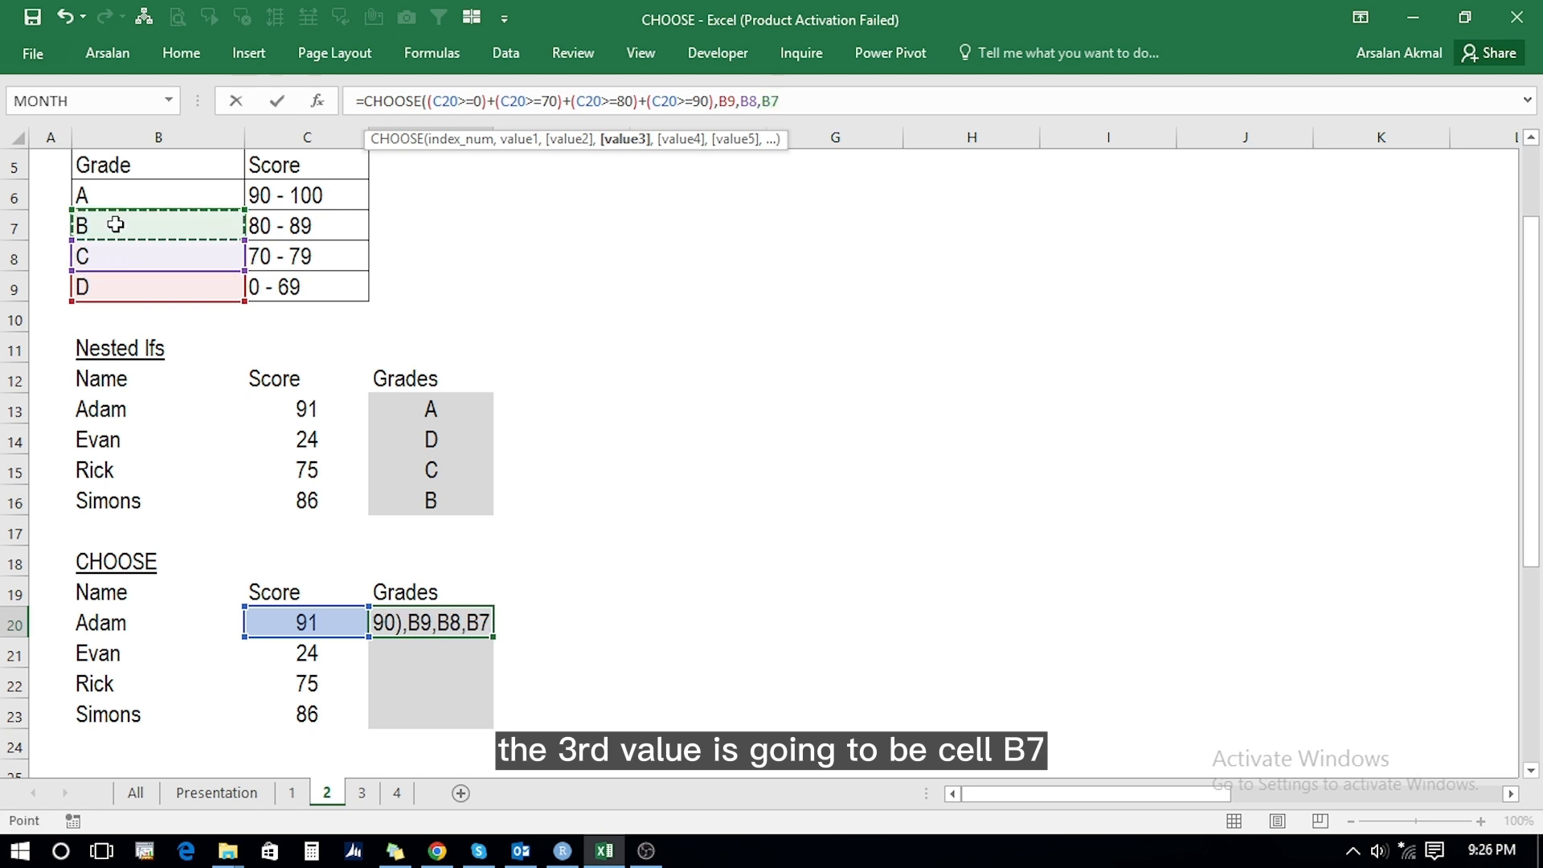
type(",")
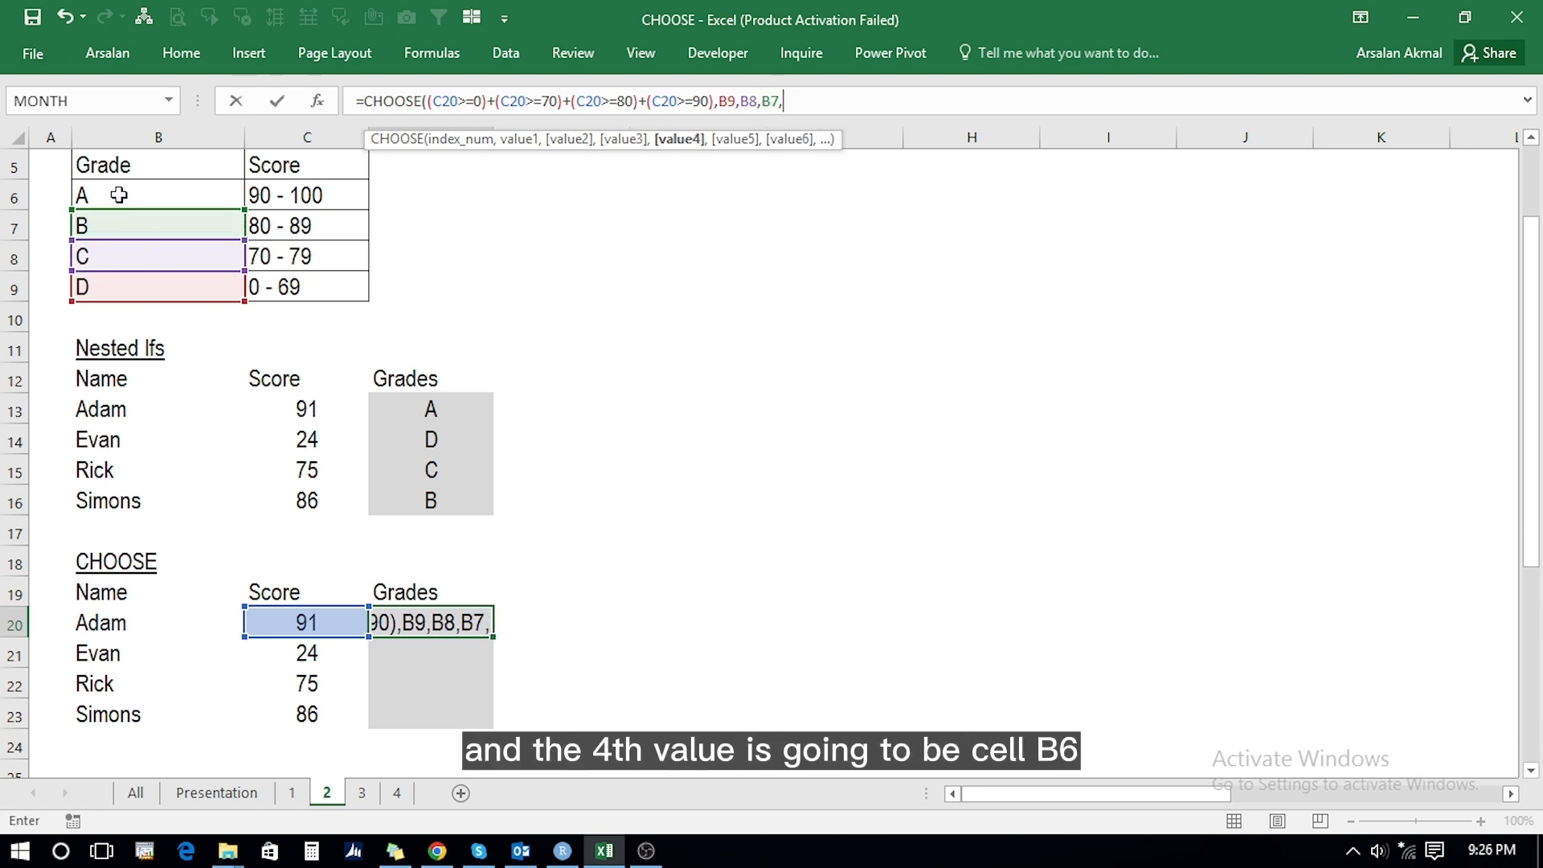
left_click(118, 194)
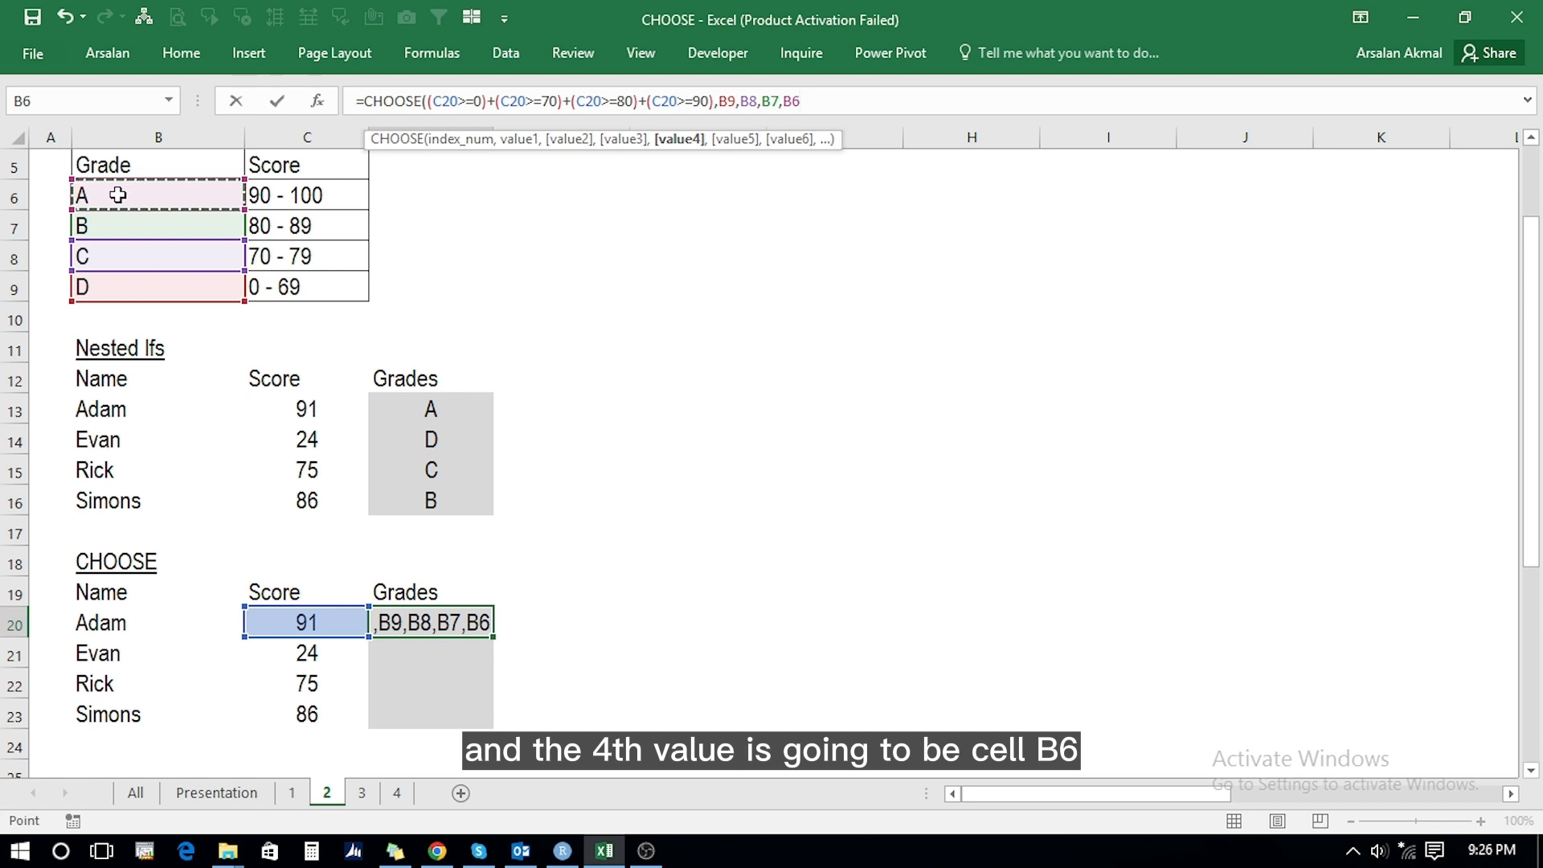
type(")")
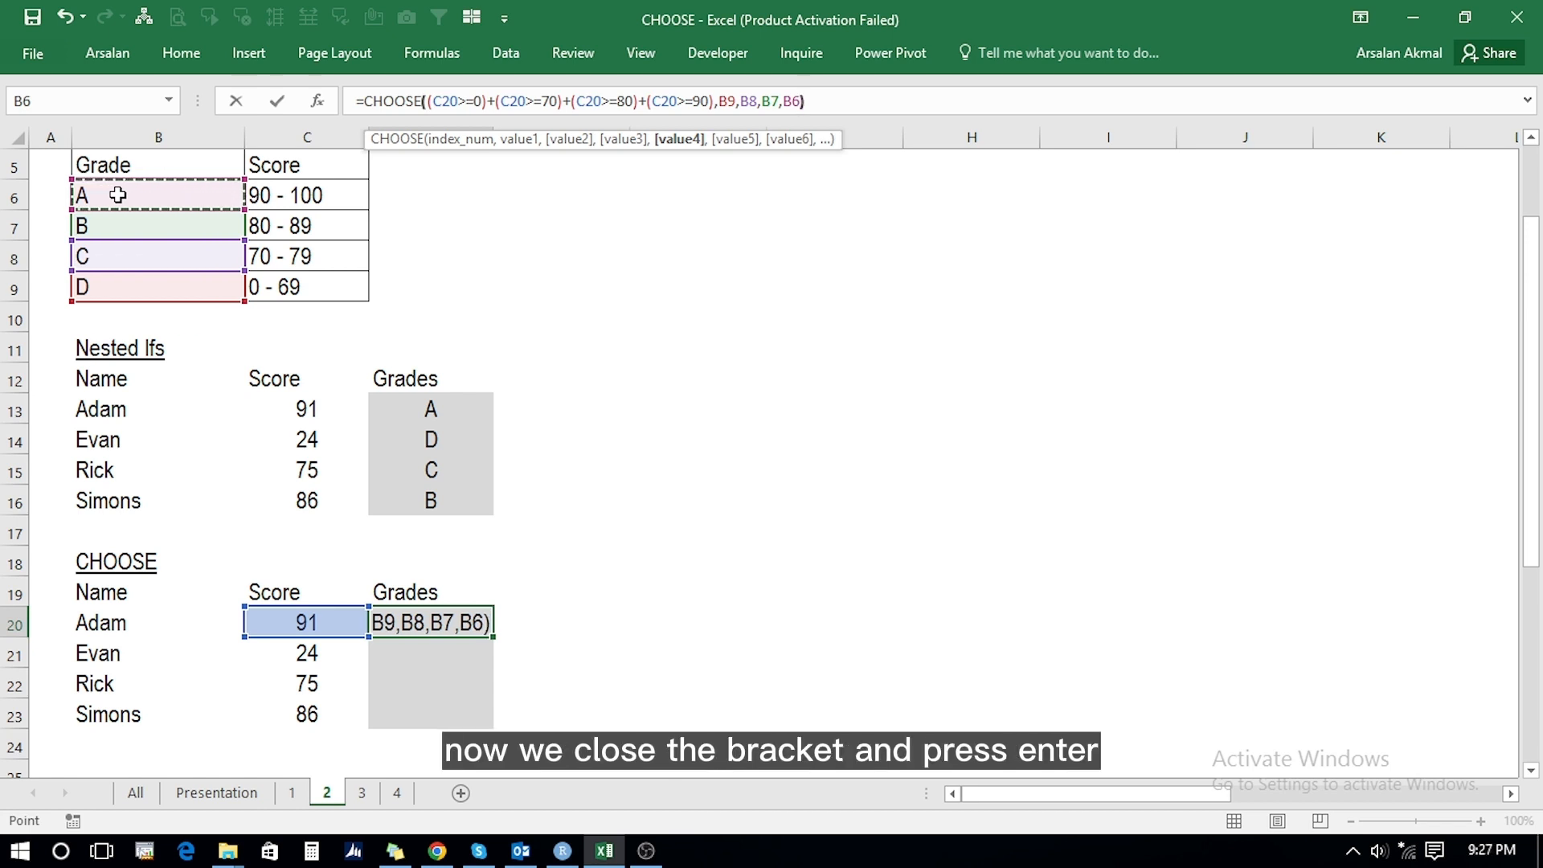
key("Return")
key("Up")
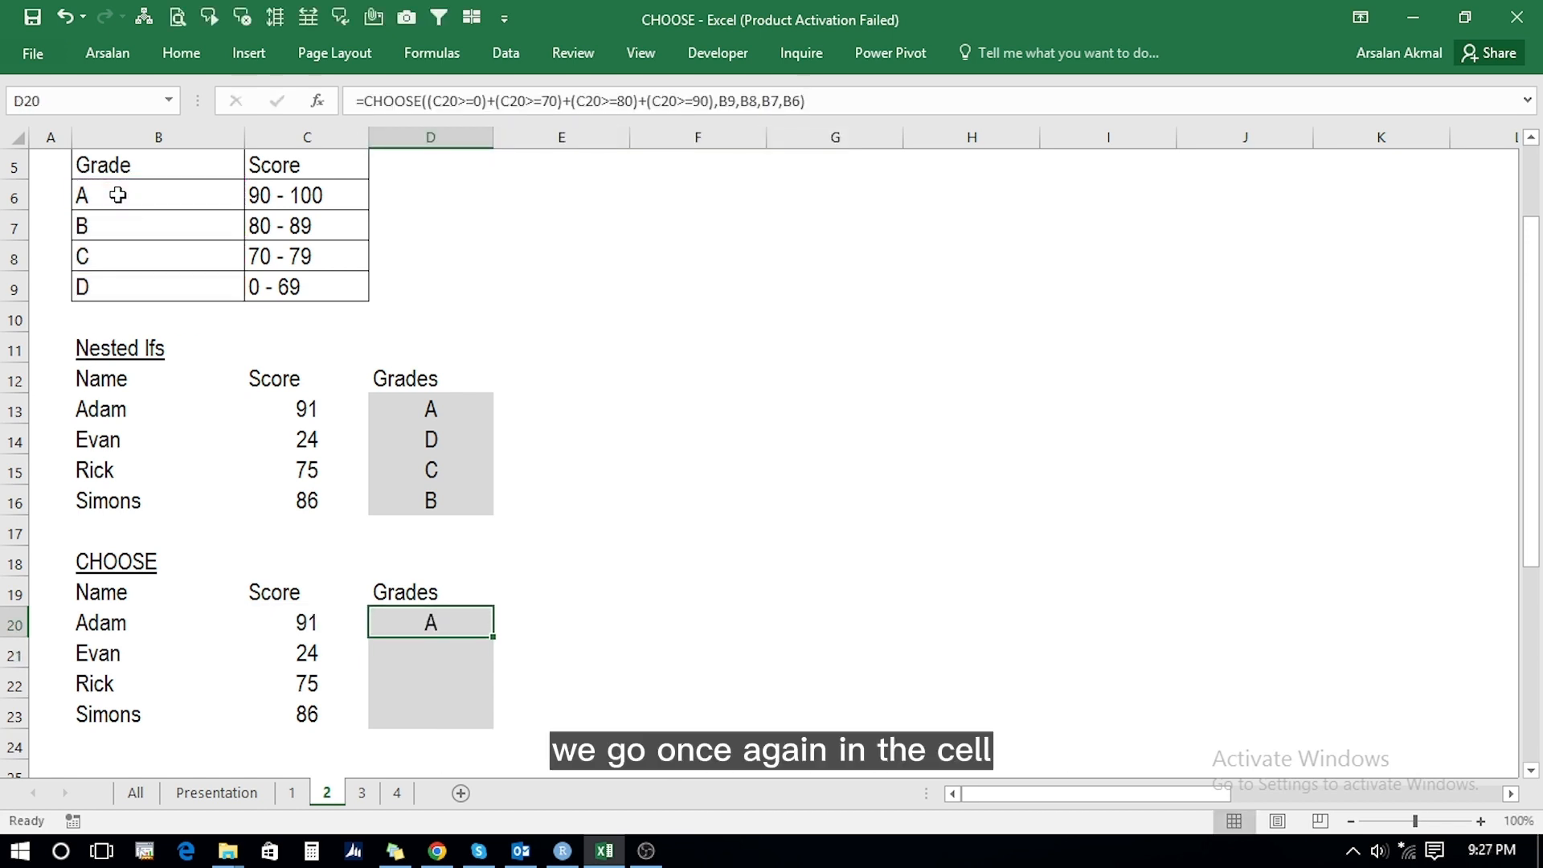
Step: Make the value references B9, B8, B7 and B6 absolute in the CHOOSE formula in D20
key("F2")
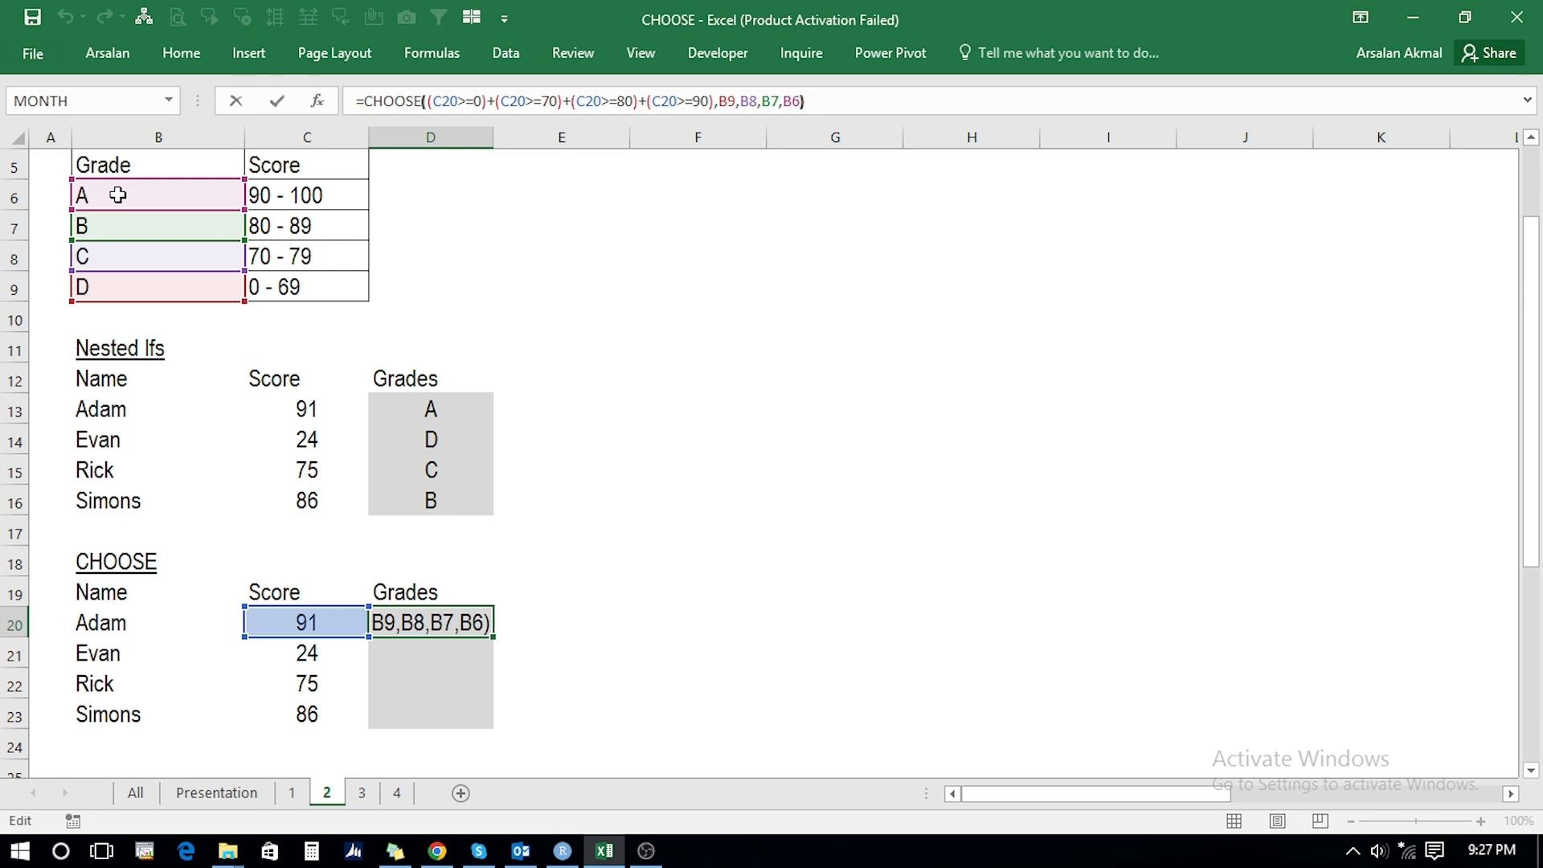
key("Left")
key("shift+Left")
key("shift+Left")
key("shift+Left")
key("shift+Left")
key("shift+Left")
key("shift+Left")
key("shift+Left")
key("shift+Left")
key("shift+Left")
key("shift+Left")
key("shift+Left")
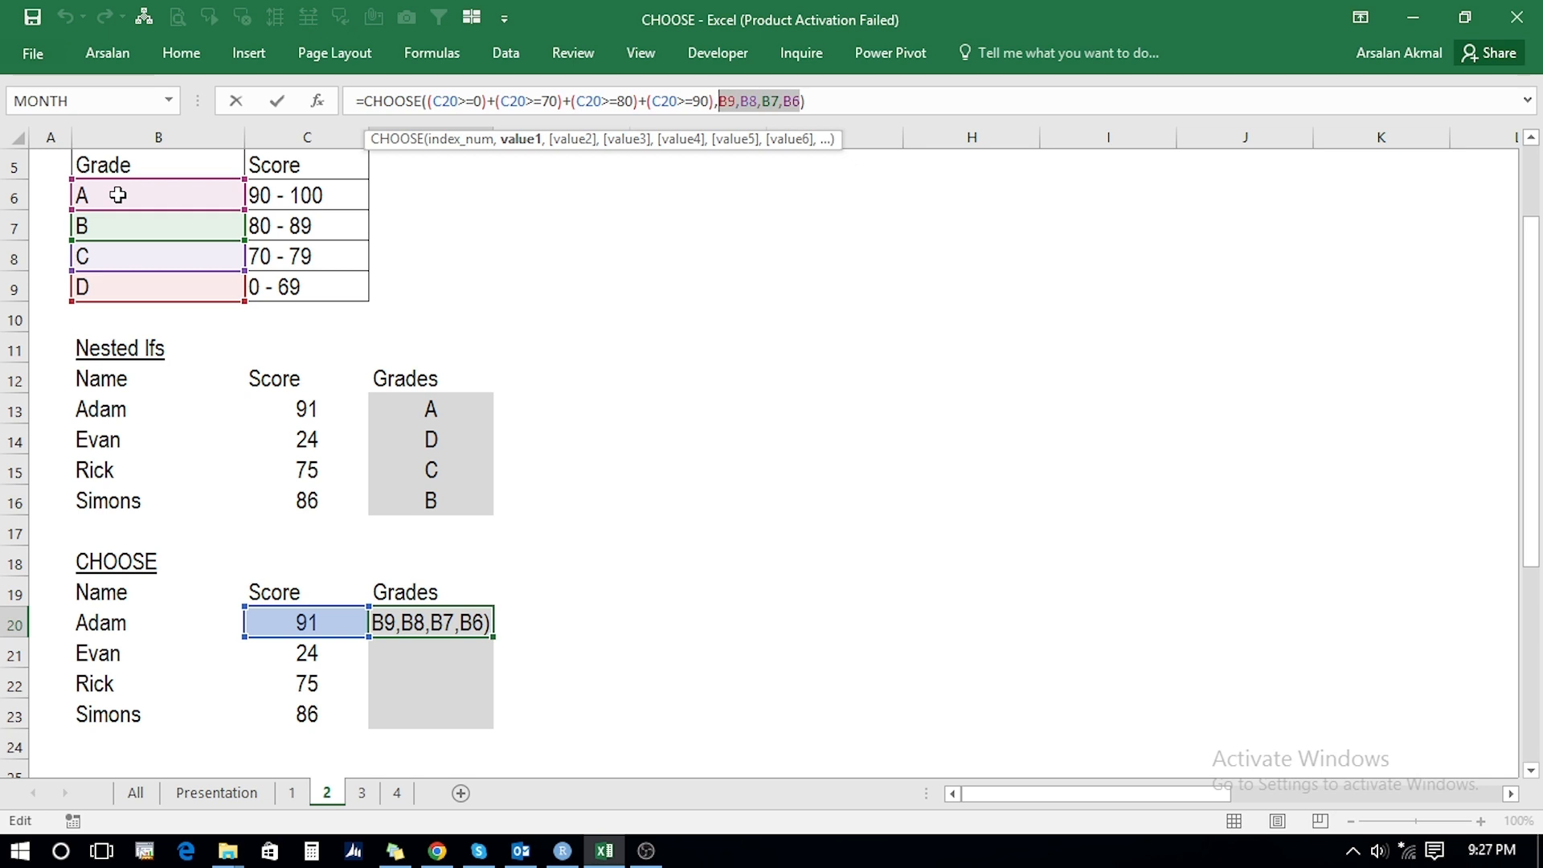
key("F4")
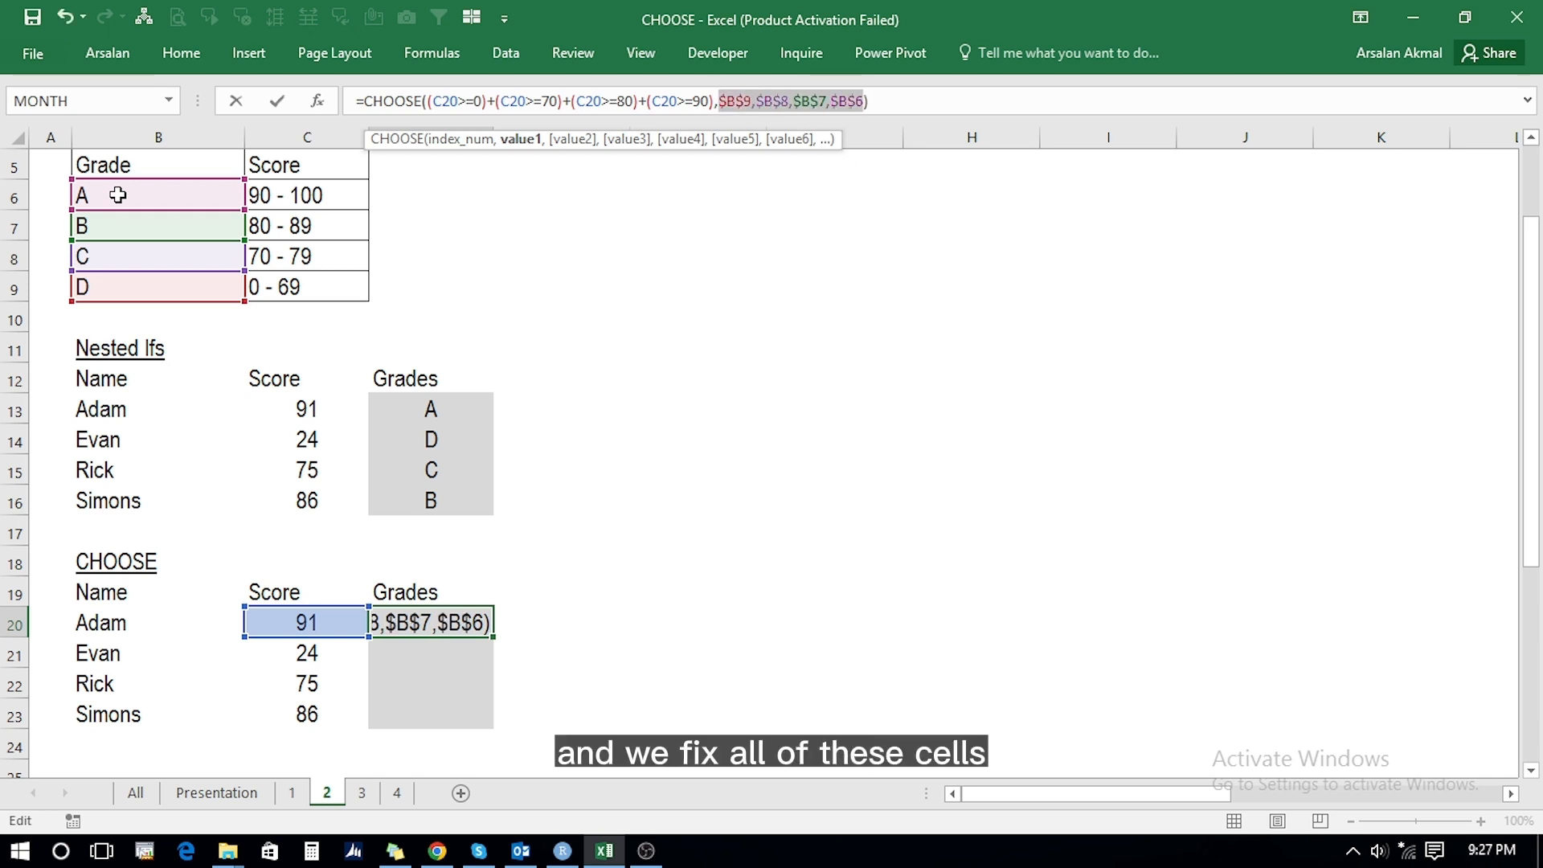
key("End")
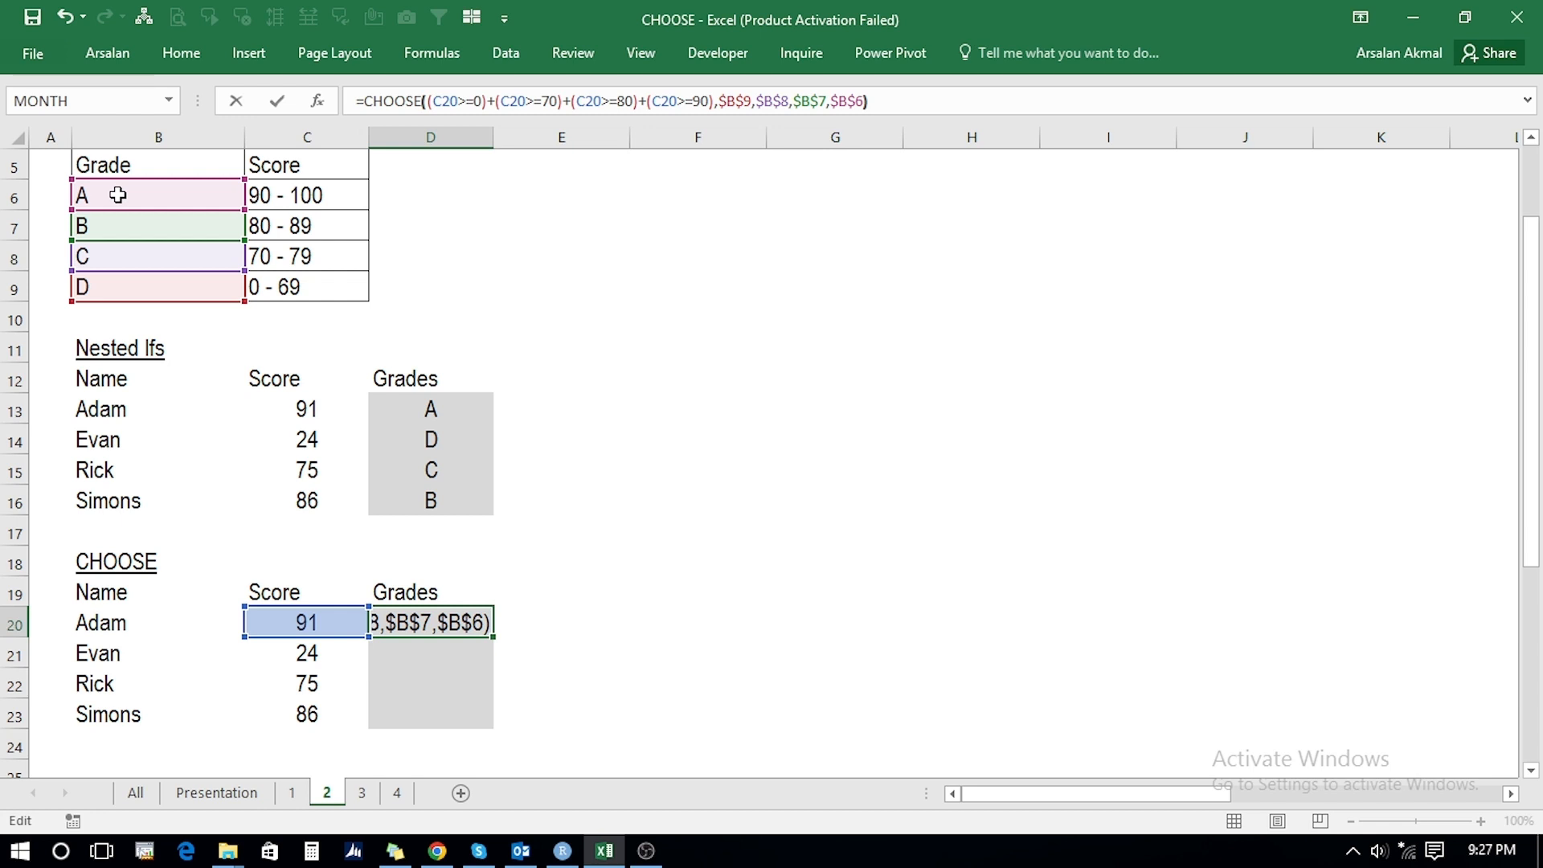
key("Return")
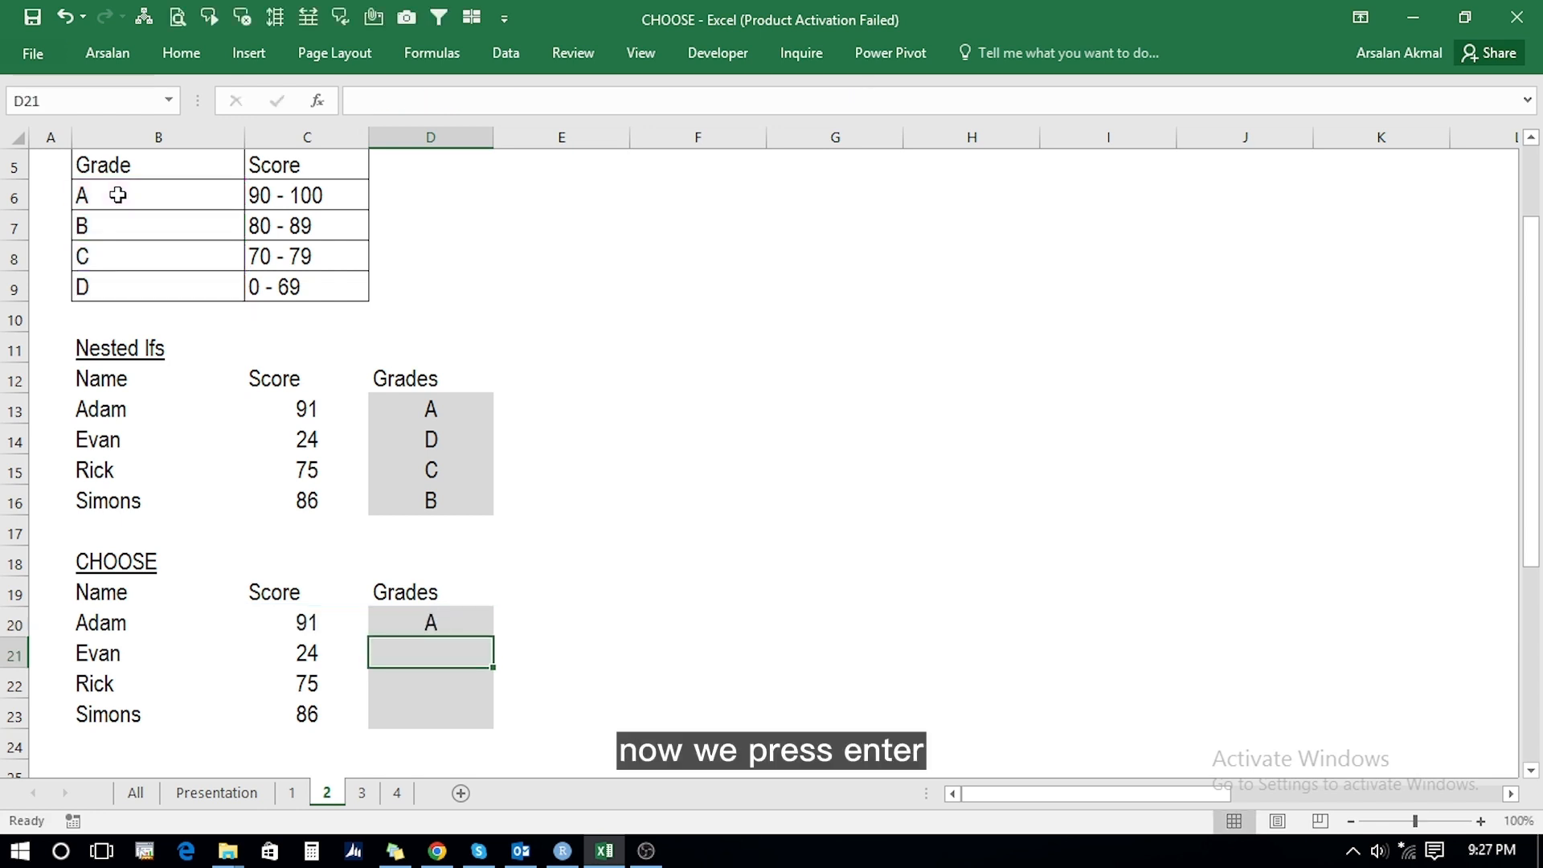
Step: Copy the CHOOSE formula from D20 down through D23
key("Up")
key("ctrl+c")
key("shift+Down")
key("shift+Down")
key("shift+Down")
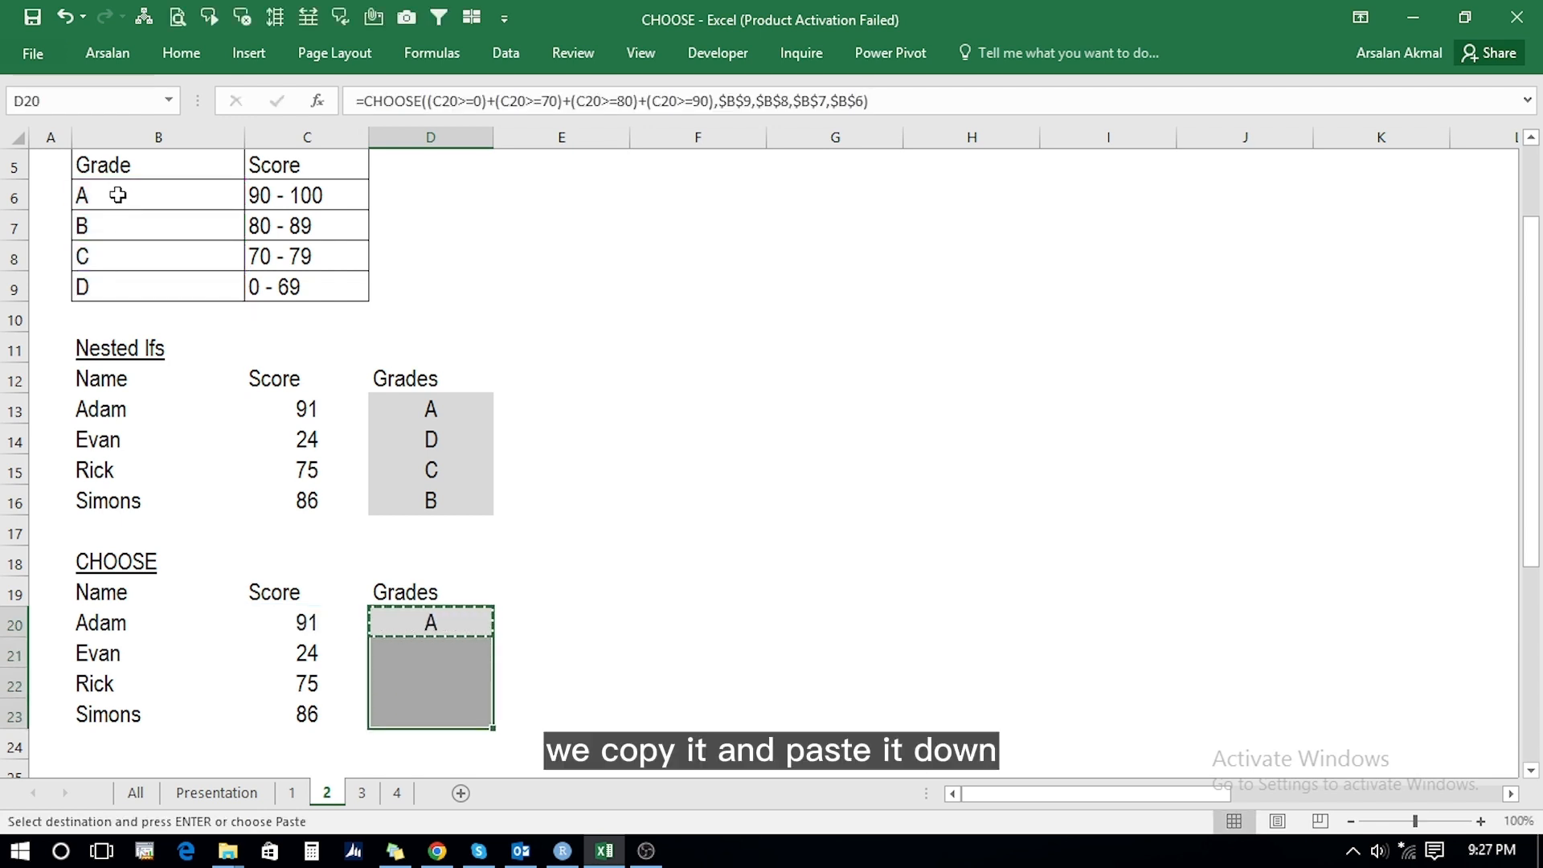
key("Return")
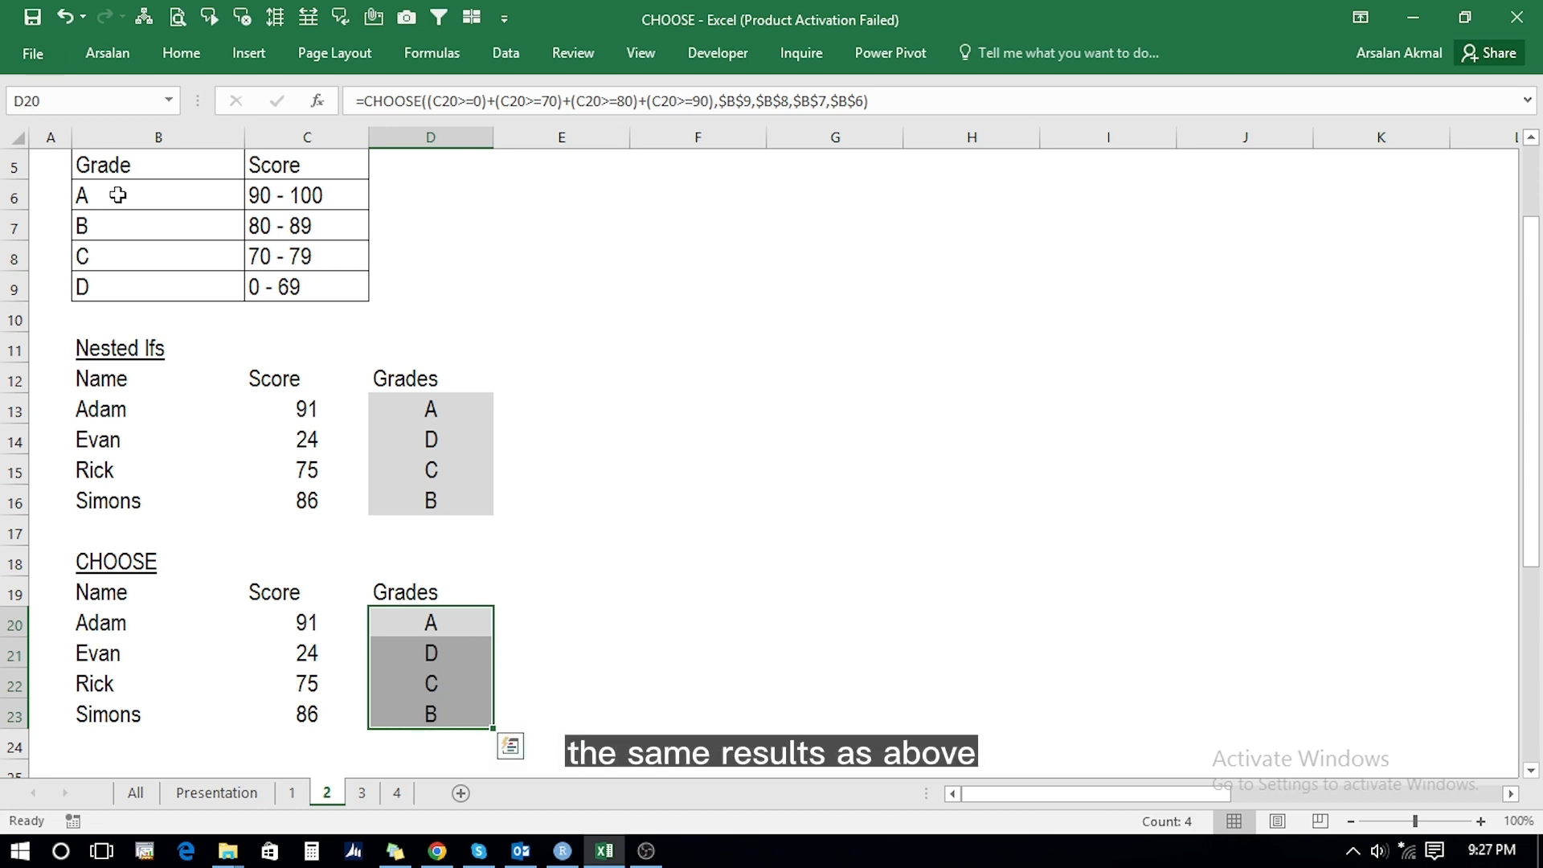
Step: Test the CHOOSE grade in row 21 by setting the score in C21 to 50 and to 80
key("Down")
key("Left")
type("50")
key("ctrl+Return")
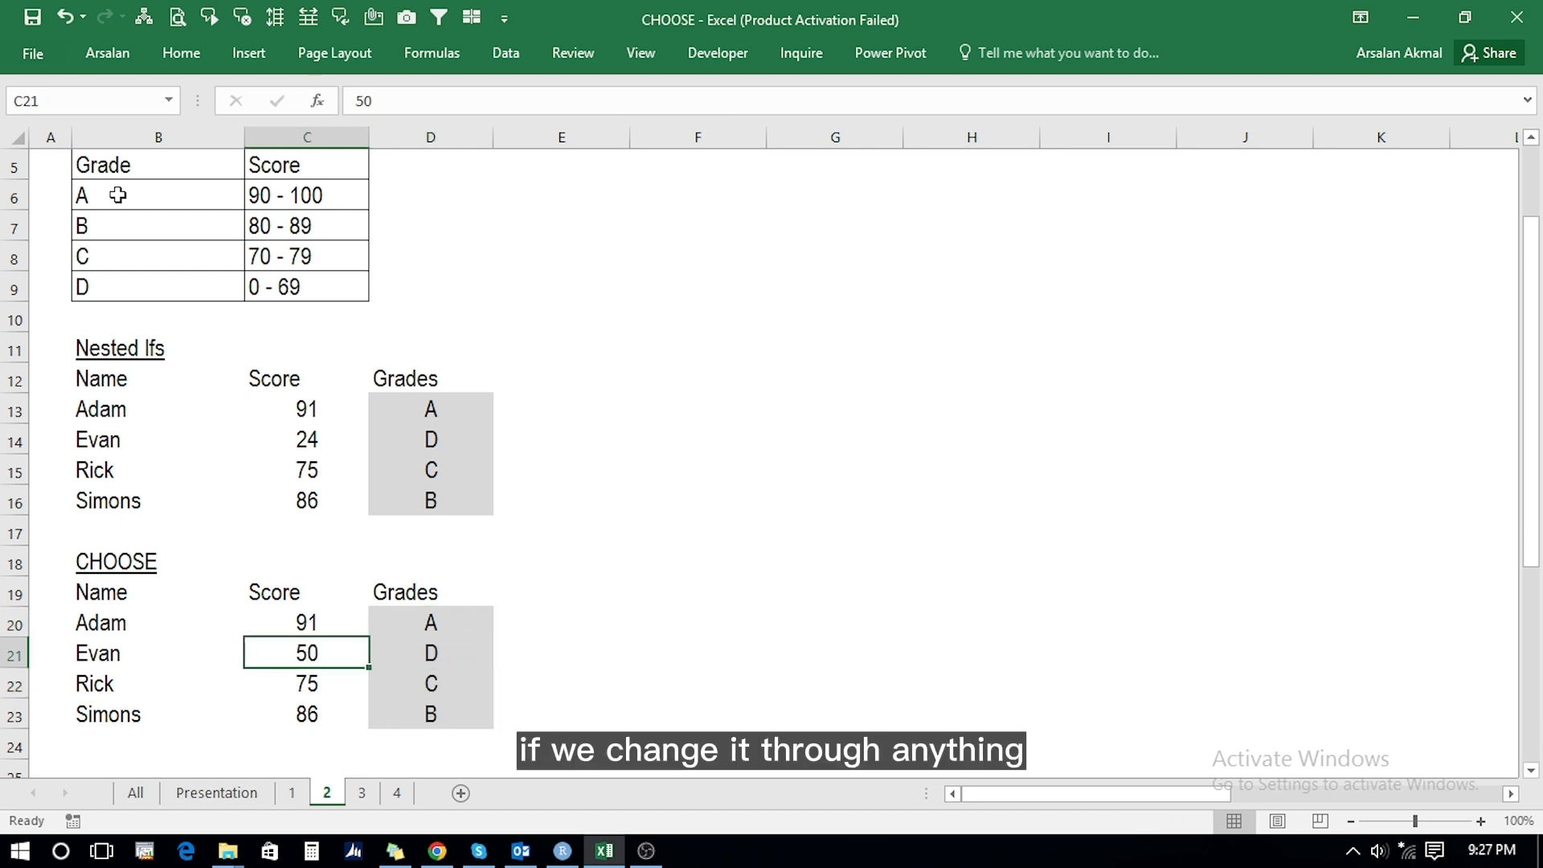
type("80")
key("Return")
key("Up")
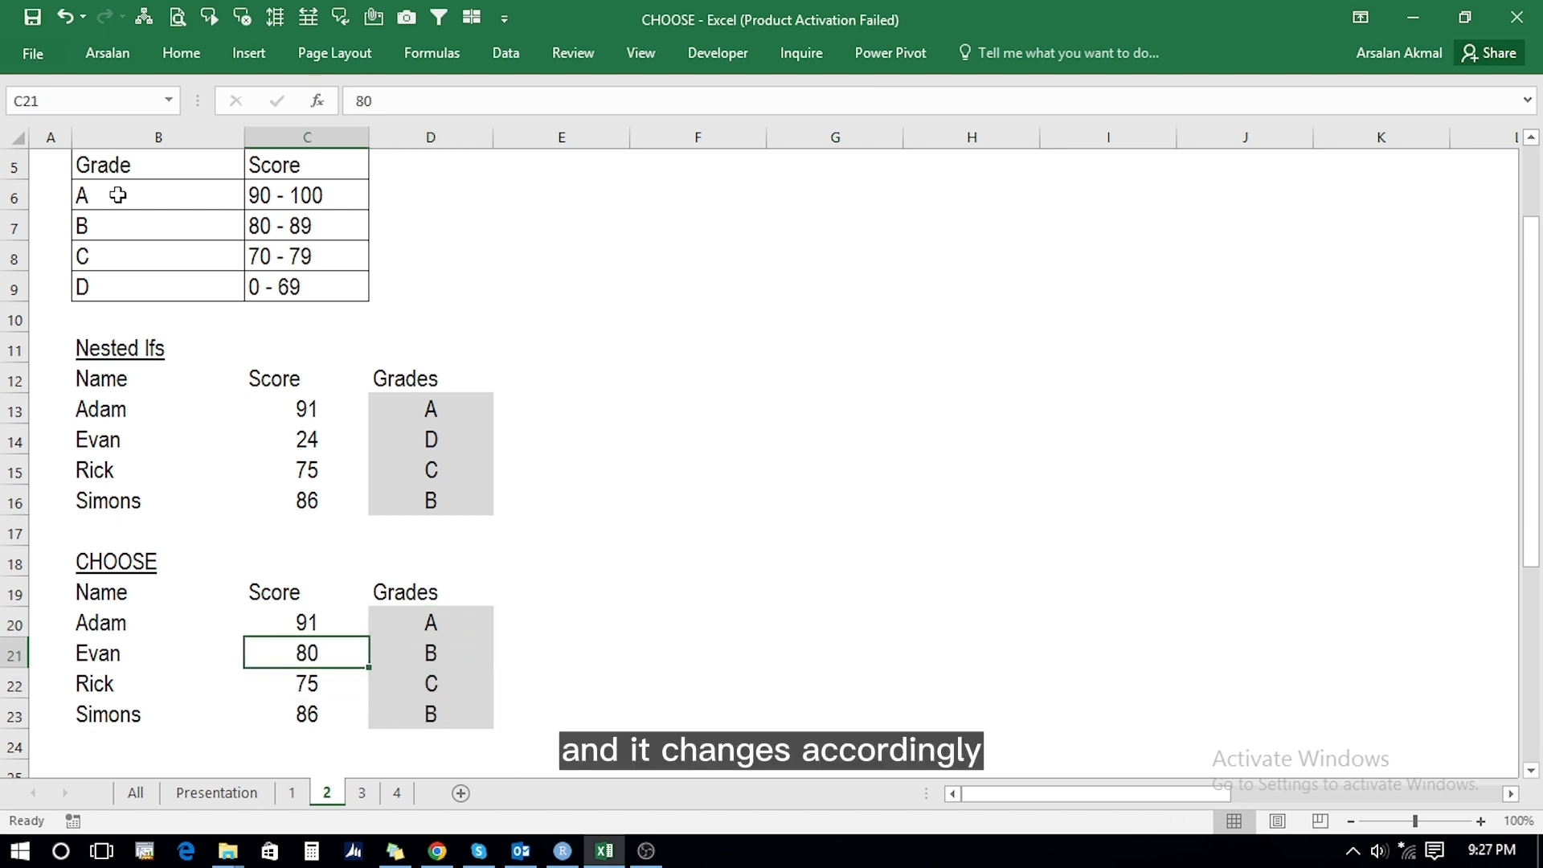
Step: Test the remaining CHOOSE grades by setting the score in C22 to 25 and in C23 to 99
key("Down")
type("25")
key("Return")
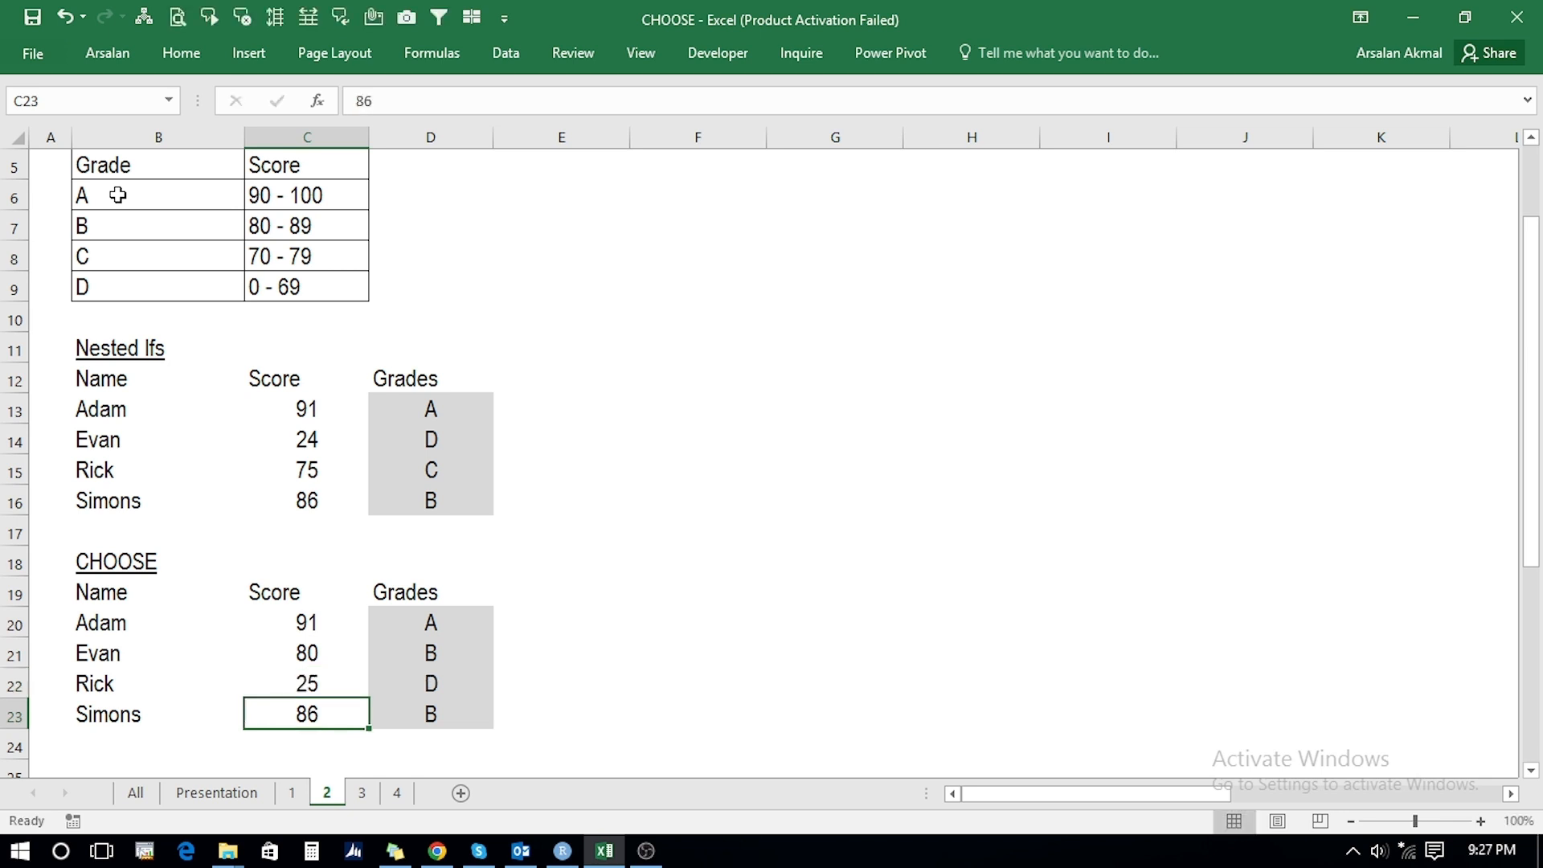
type("99")
key("Return")
key("Up")
key("Up")
key("Up")
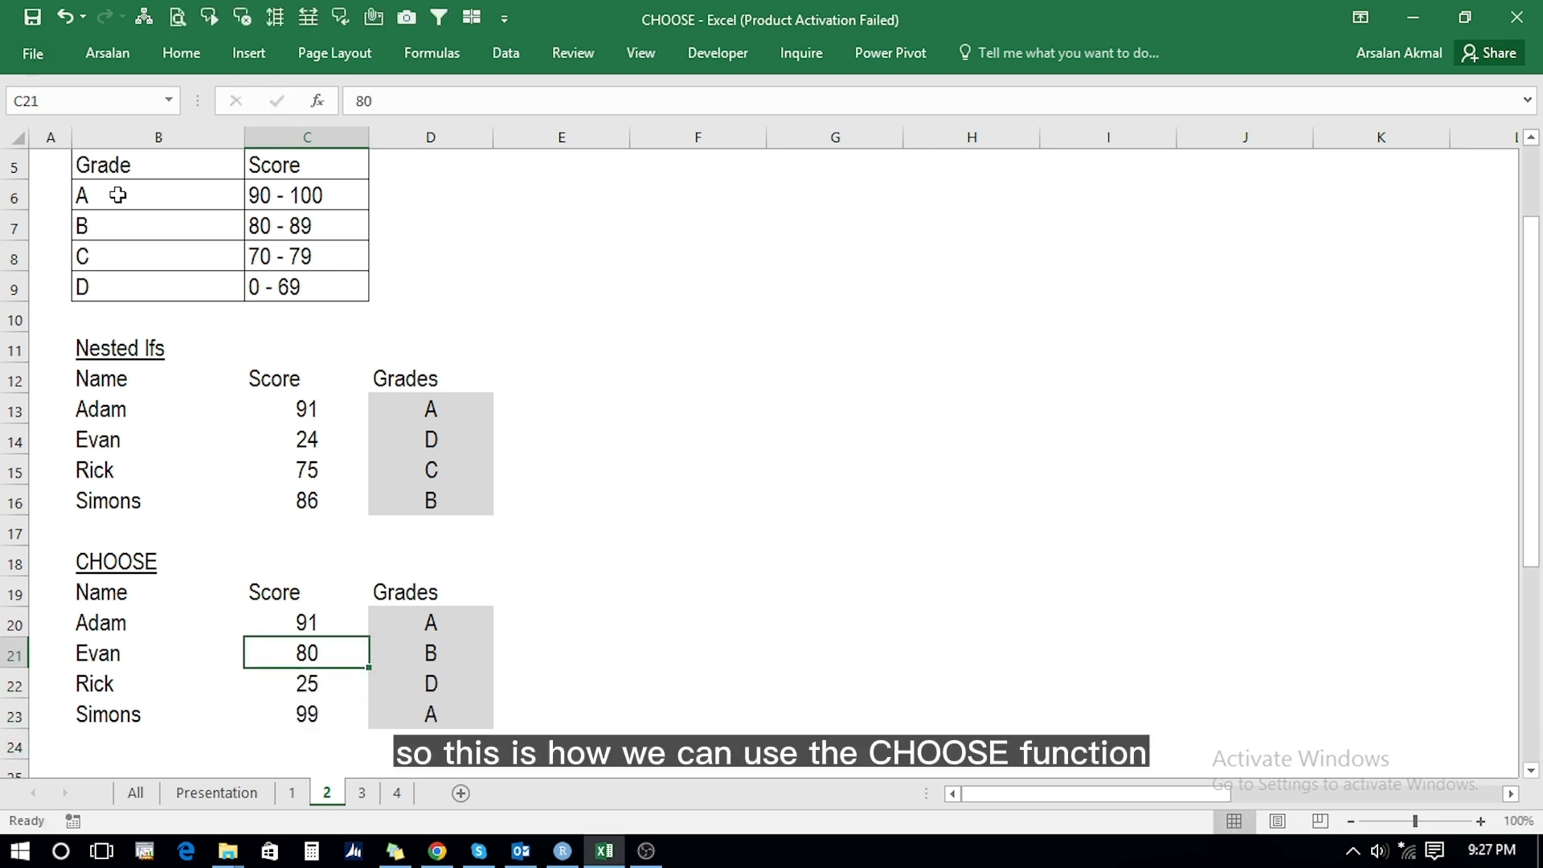
Step: Compare the CHOOSE formula in D21 with the TRUE/FALSE breakdown written out in F21
key("Right")
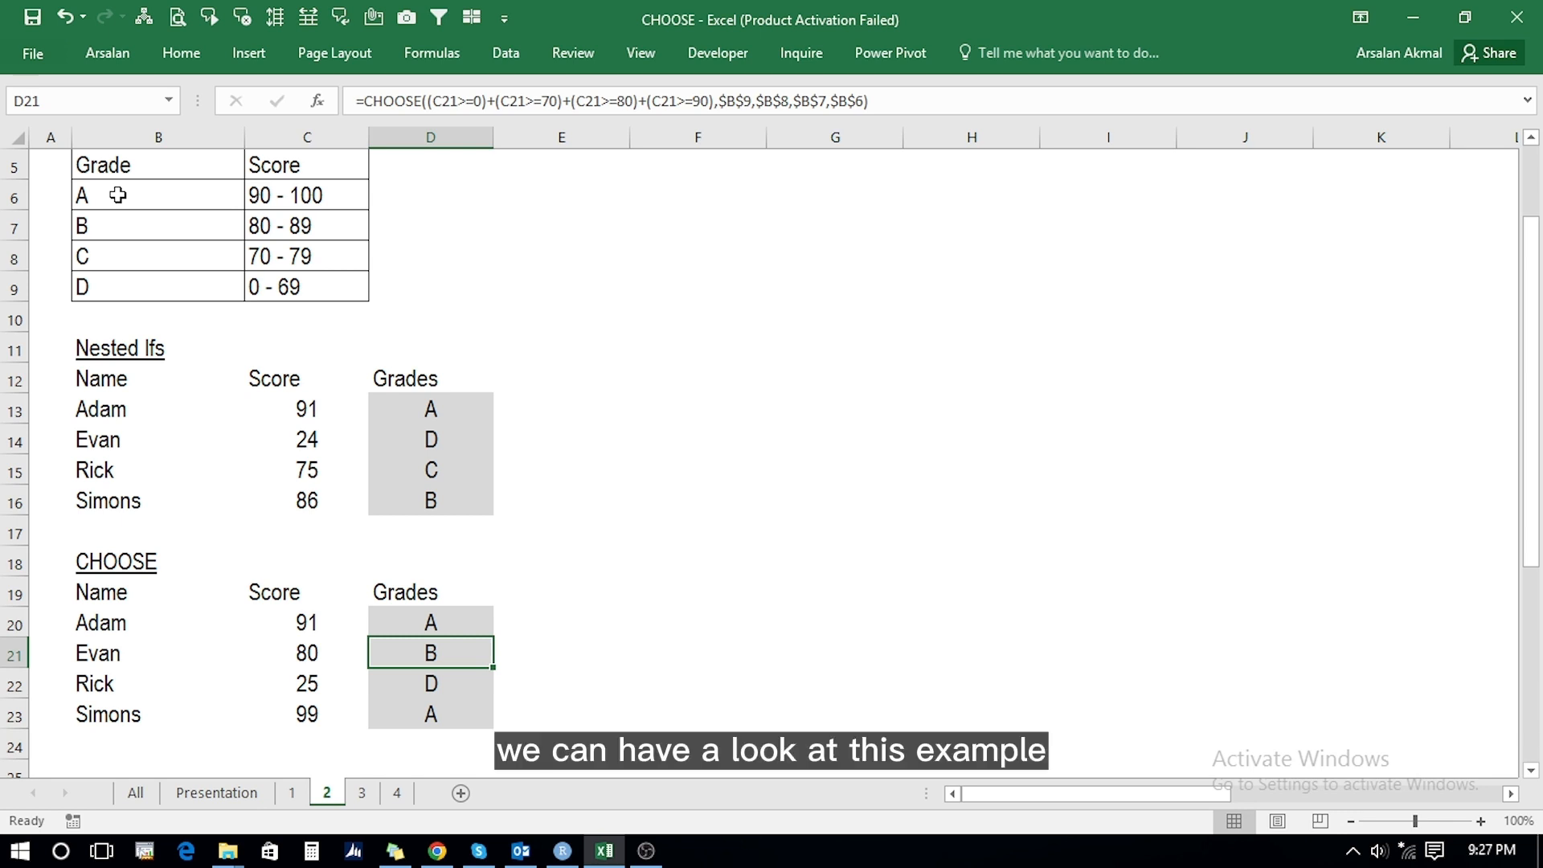
key("Right")
key("Right")
key("Up")
key("Up")
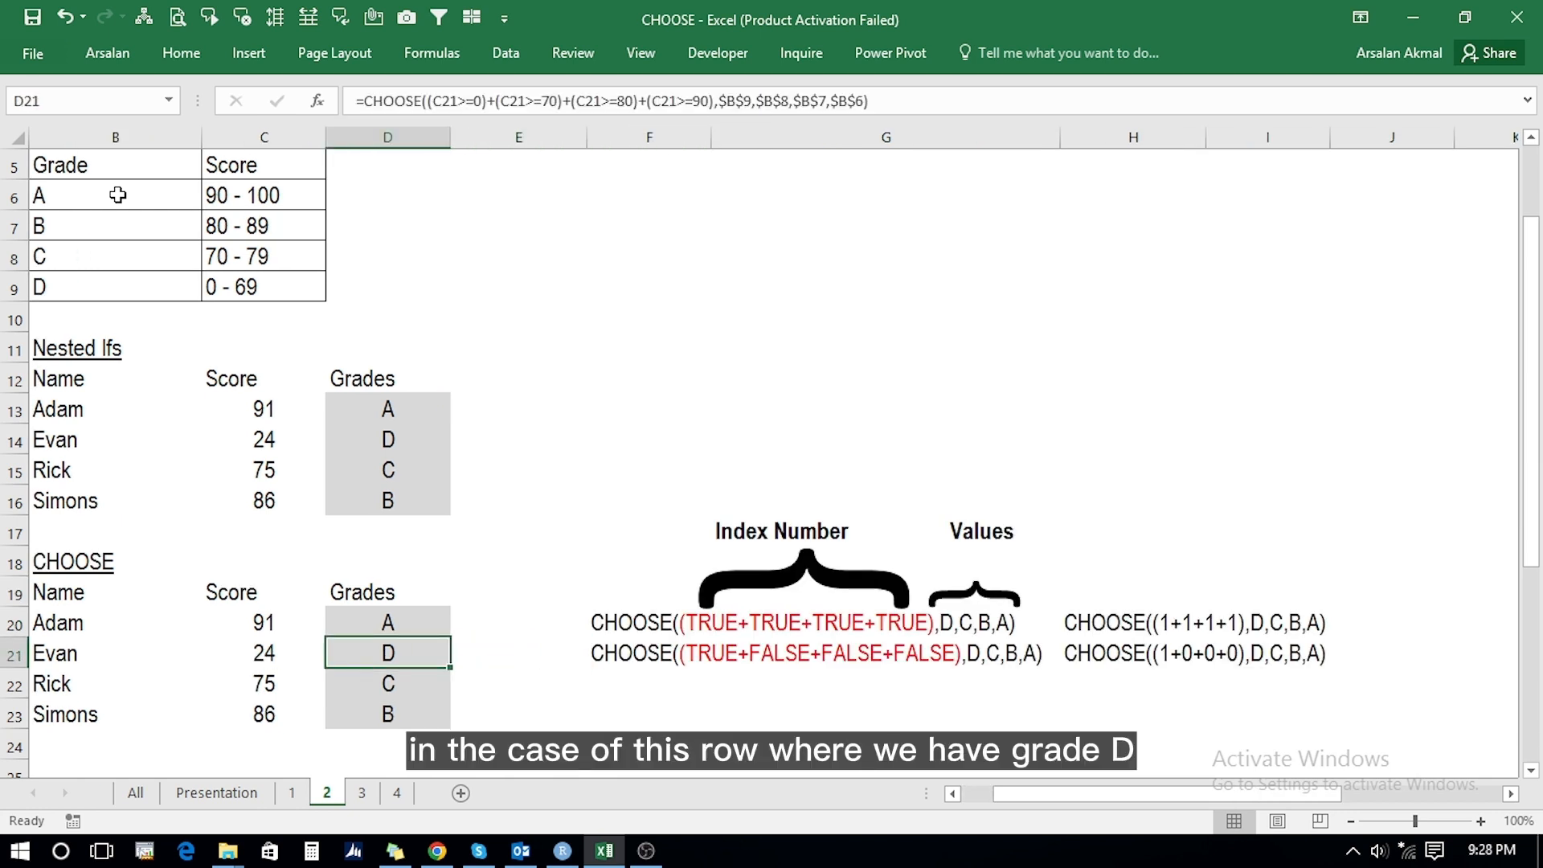
key("Left")
key("Left")
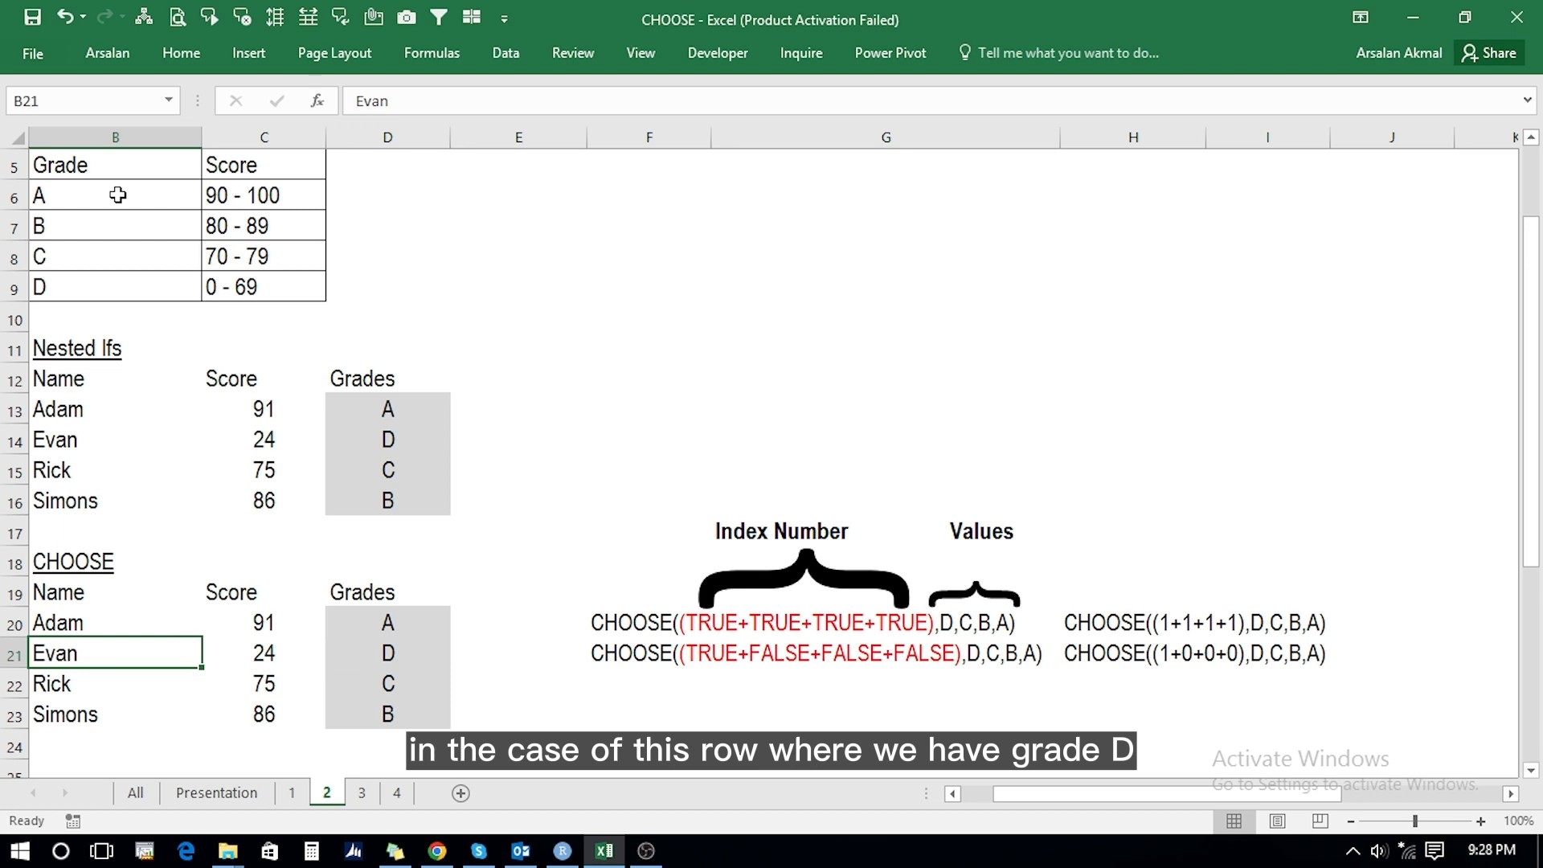
key("Right")
key("Right")
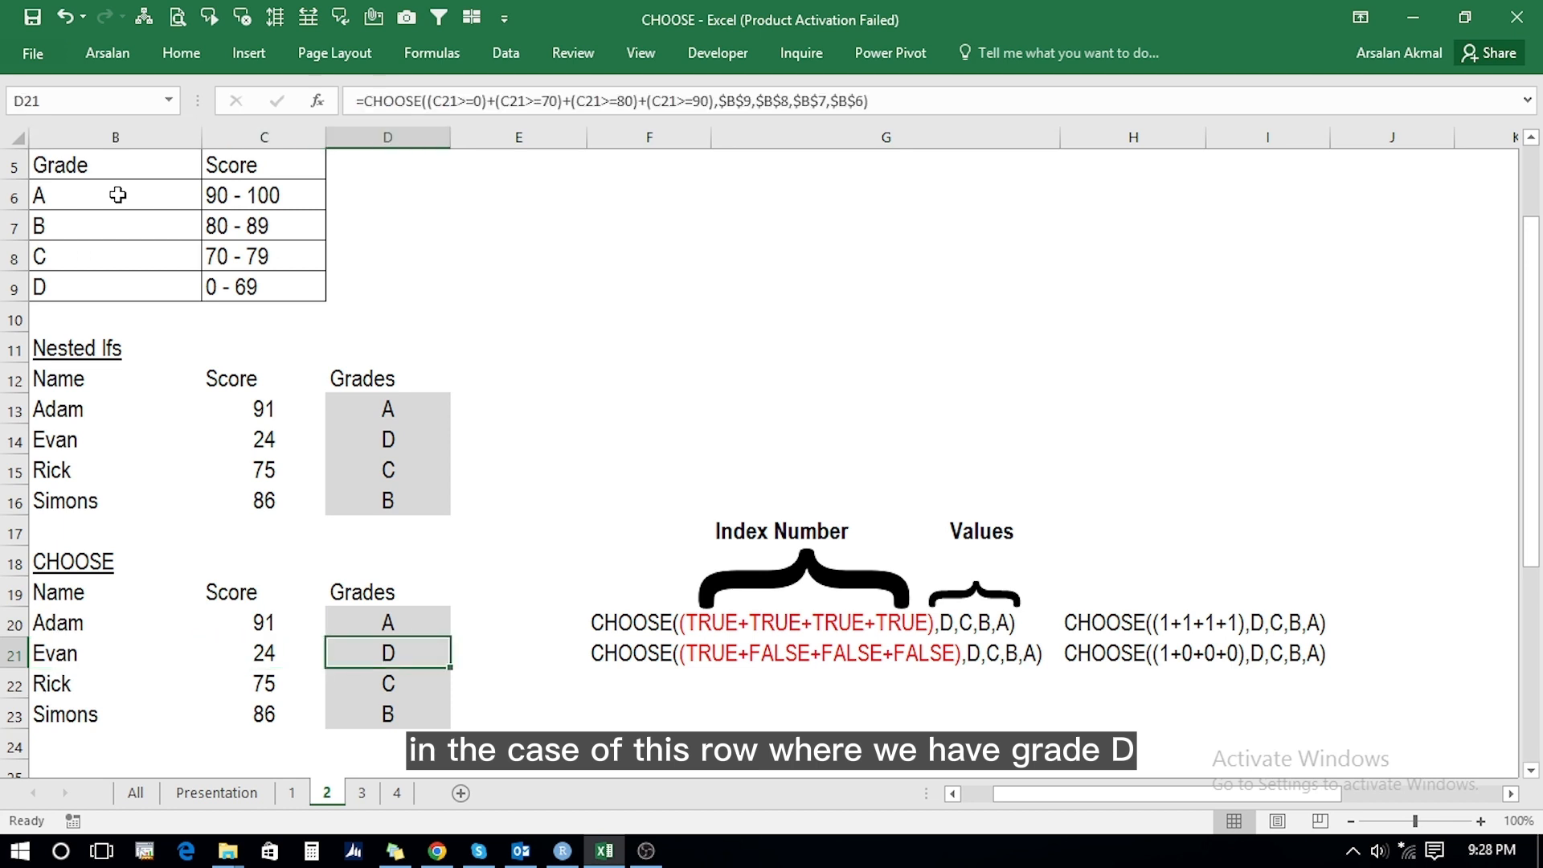
key("Right")
key("Right")
key("Left")
key("Left")
key("Right")
key("Right")
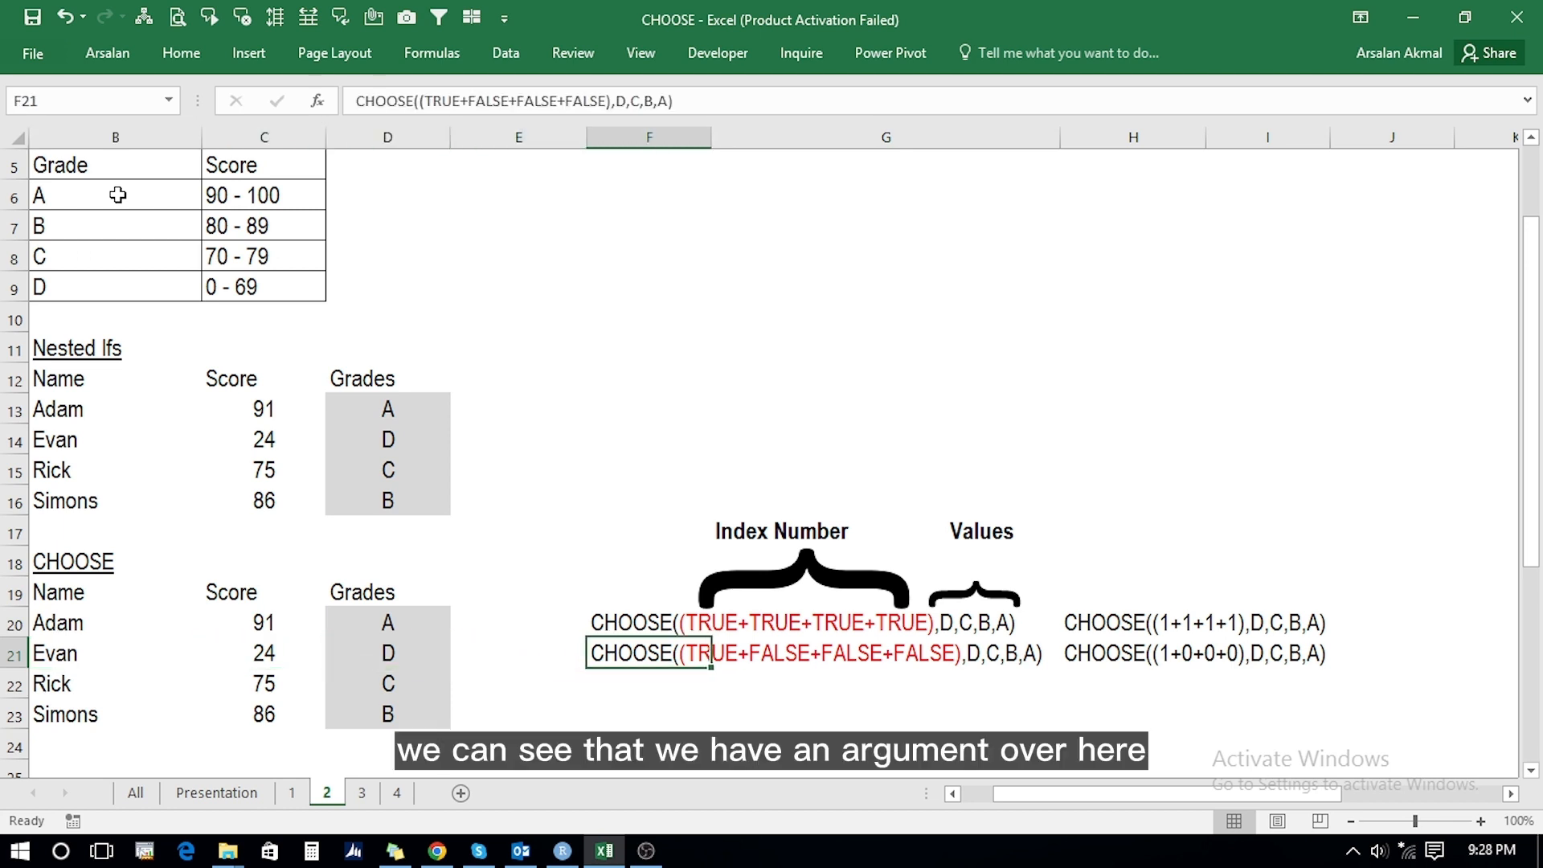
key("Left")
key("Left")
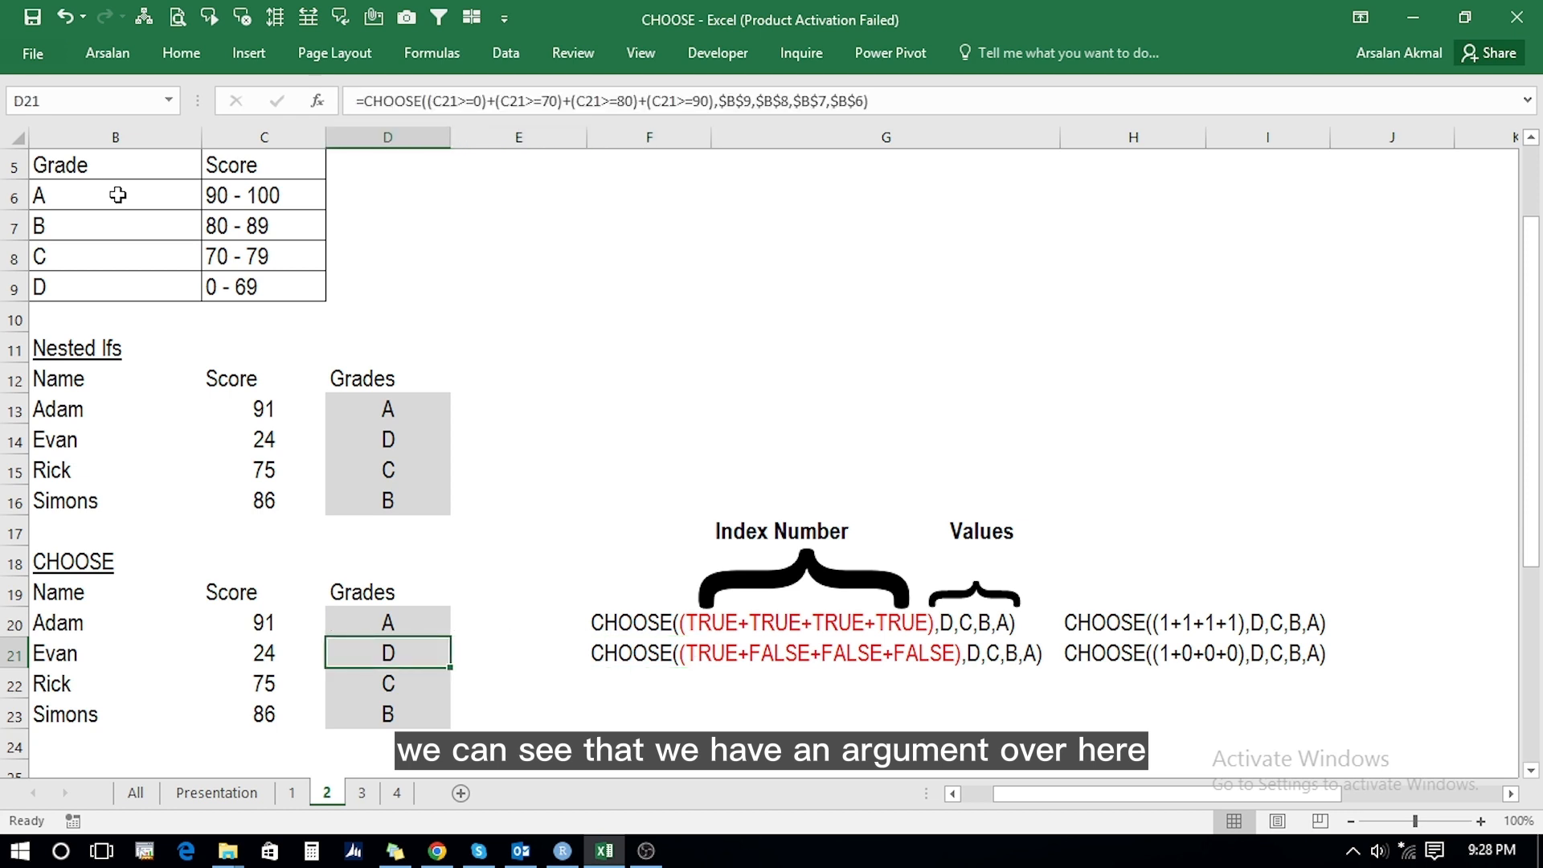
Step: Examine the logical tests inside the D21 formula against the worked expressions in row 21, ending on the grade in D20
key("F2")
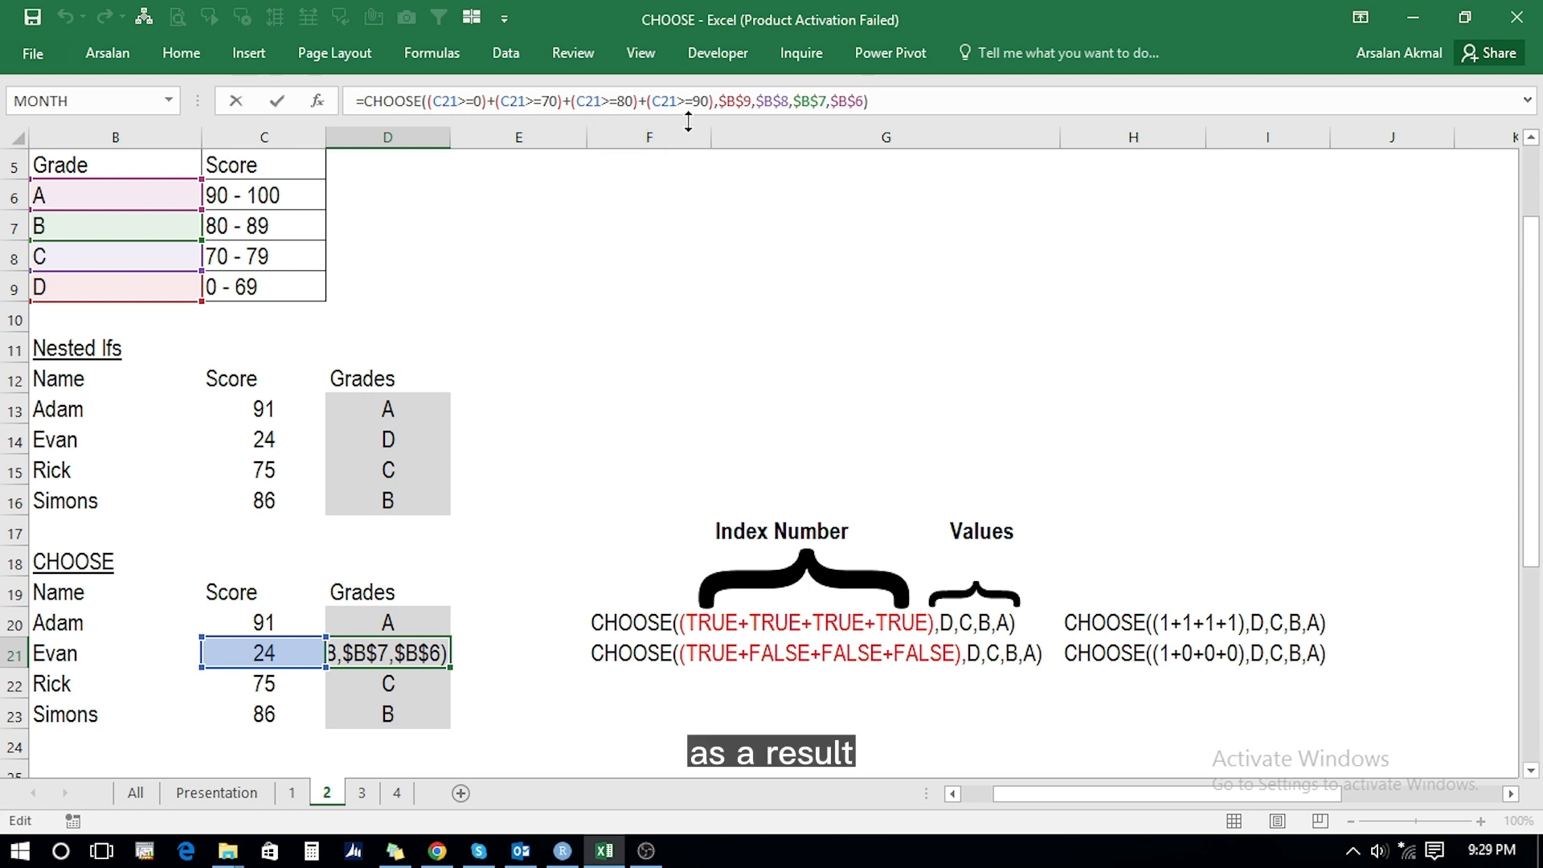
left_click(694, 624)
left_click(694, 653)
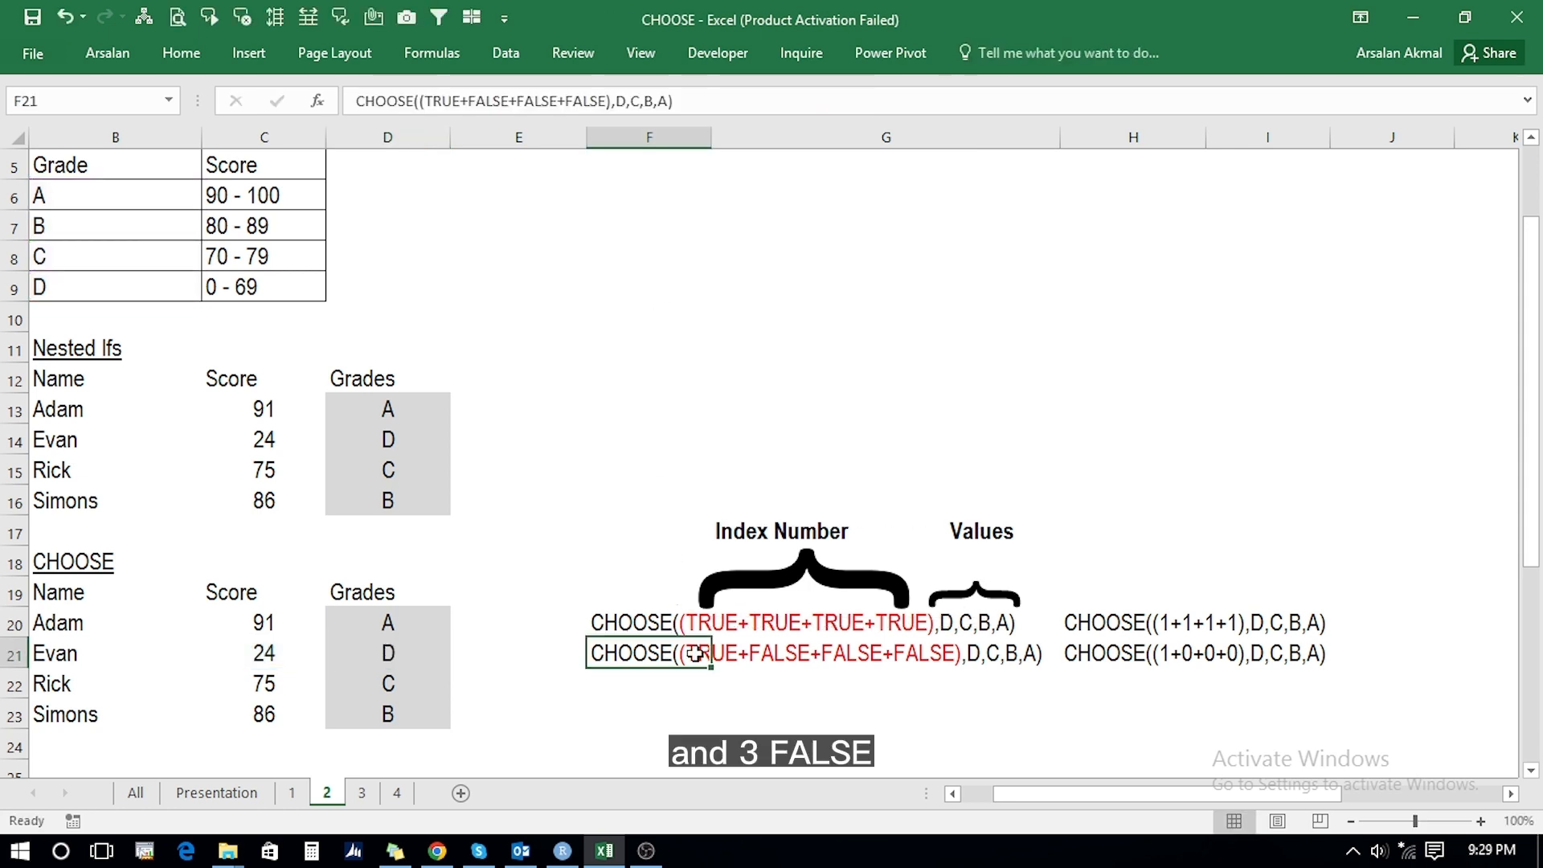
key("Right")
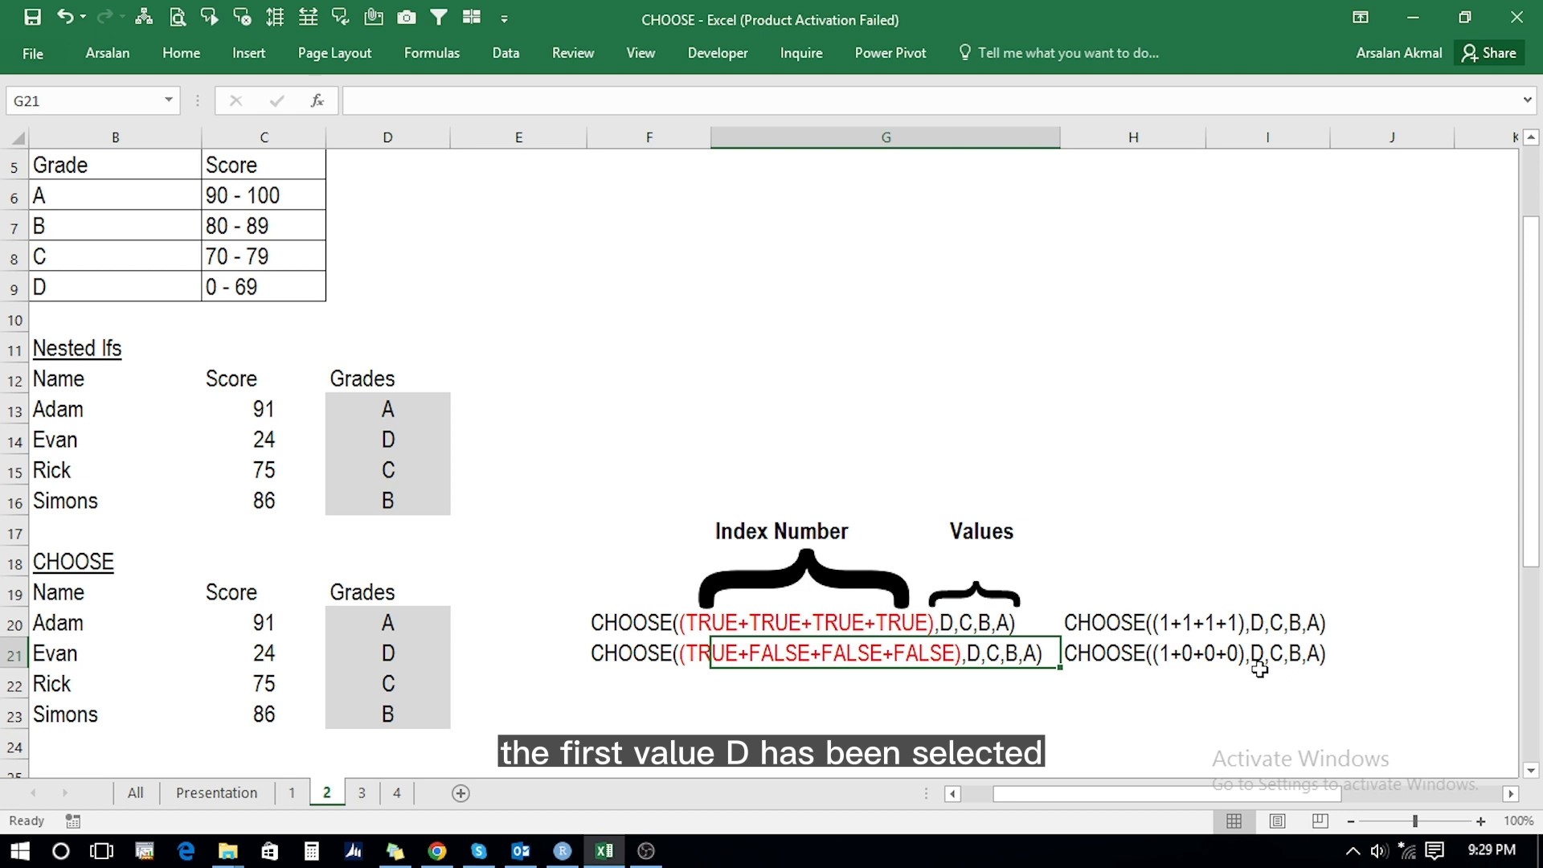
left_click(1042, 717)
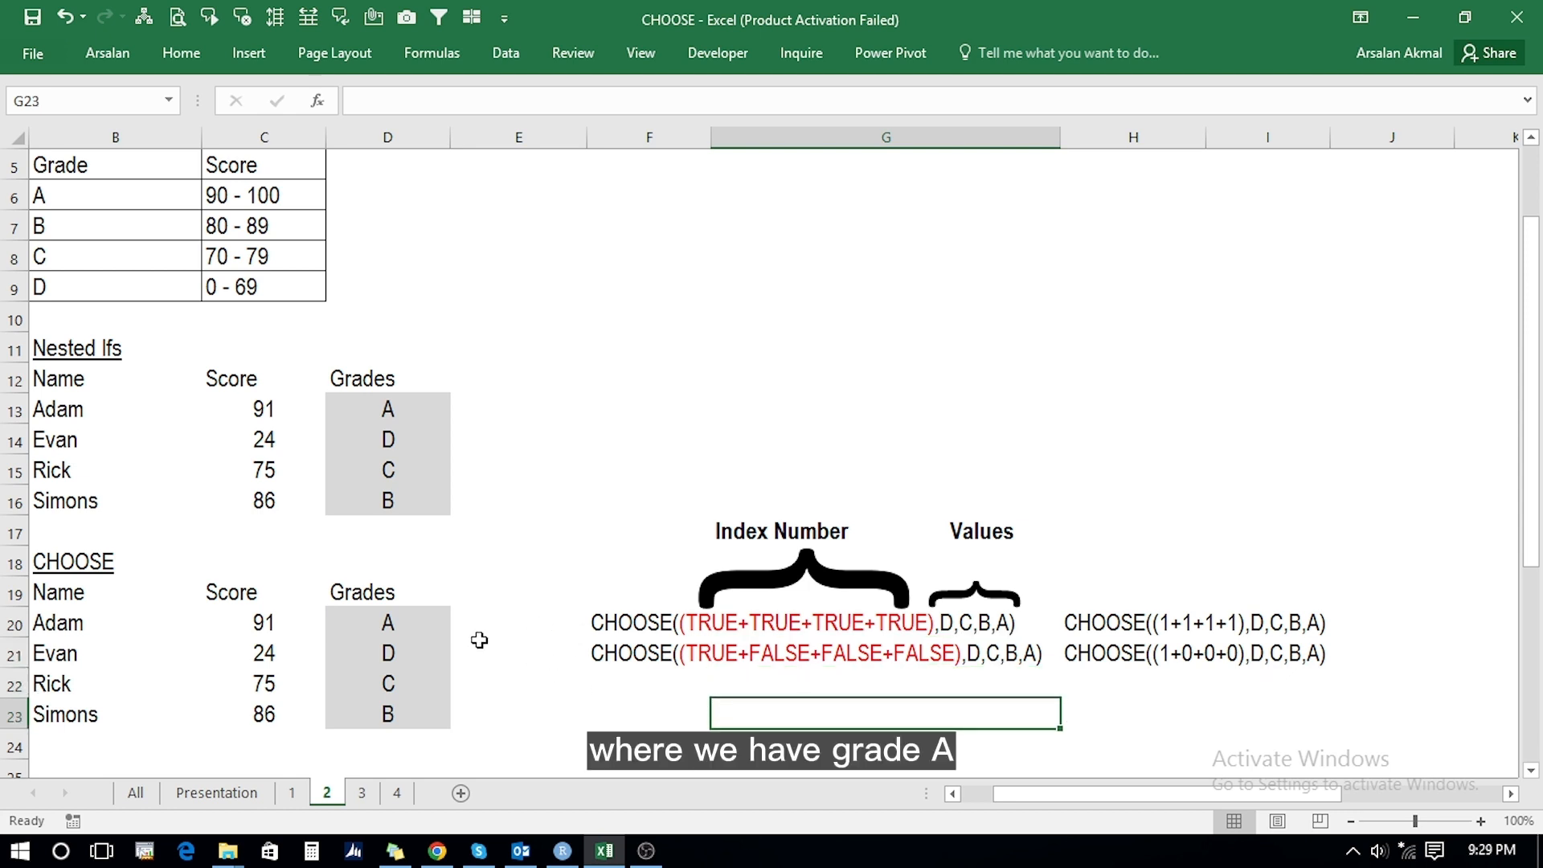
left_click(381, 632)
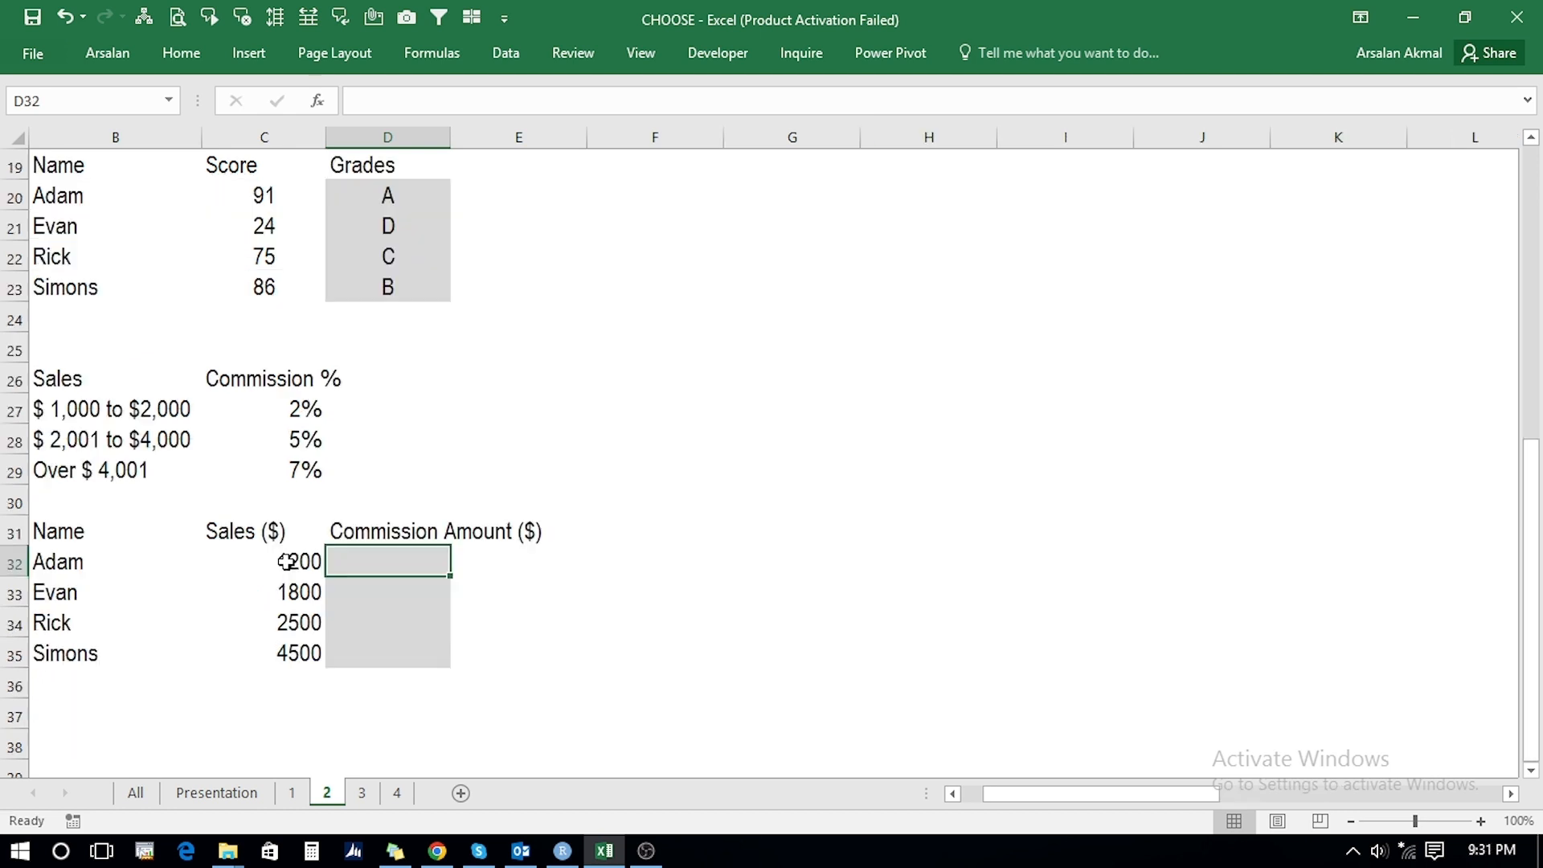
Step: Review the sales brackets in B27:B29 and their commission percentages in C27:C29
left_click(60, 406)
key("Down")
key("Down")
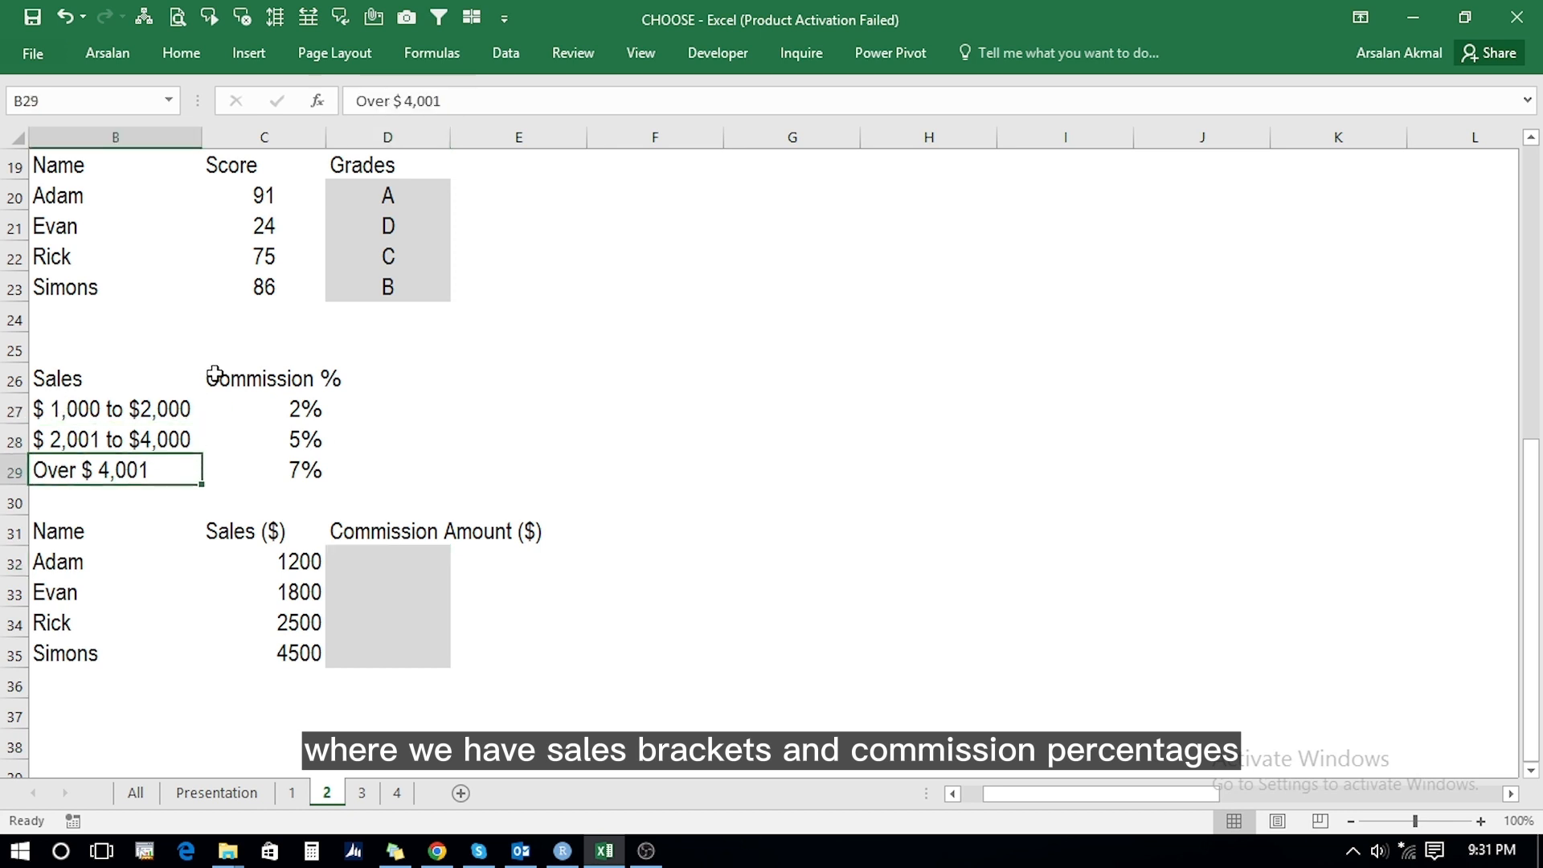
left_click(295, 406)
key("Down")
key("Down")
key("Down")
key("Up")
key("Up")
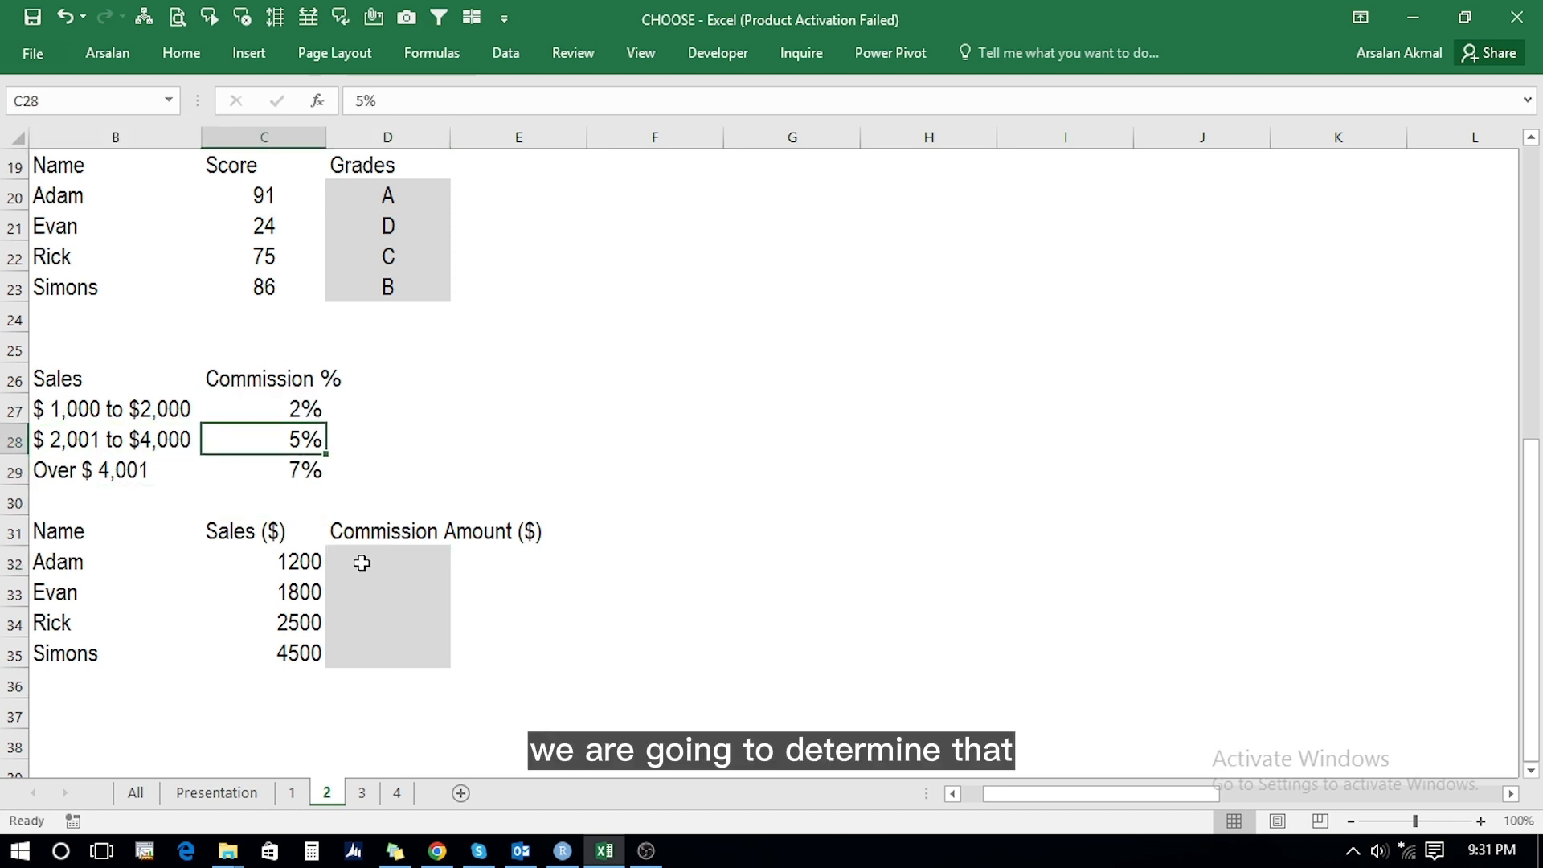
Step: Start a CHOOSE formula in D32 with the first index test (C32>=1000)
left_click(362, 564)
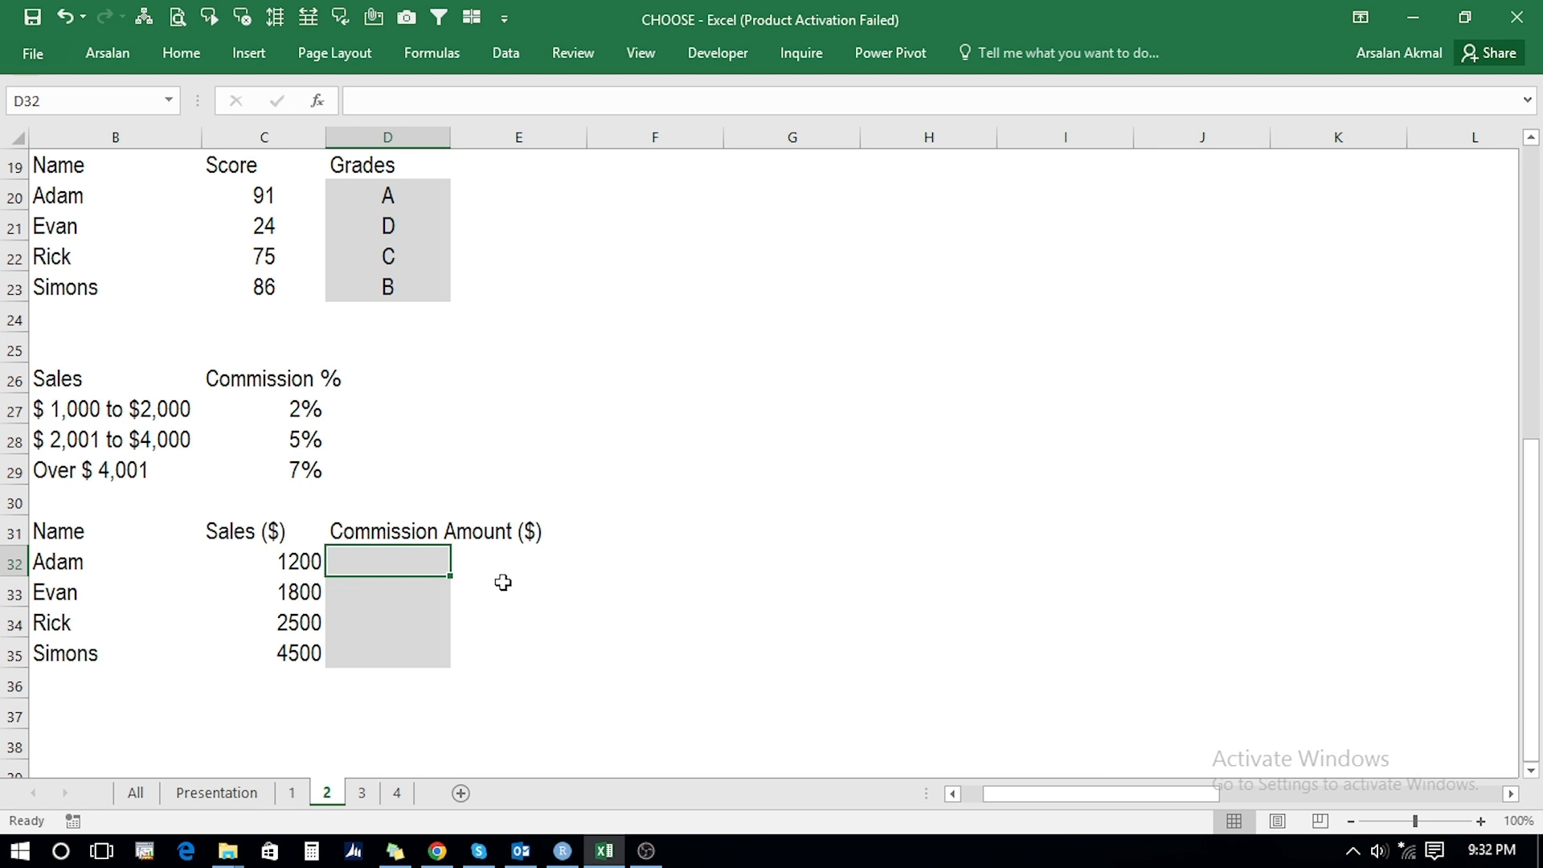
type("+choo")
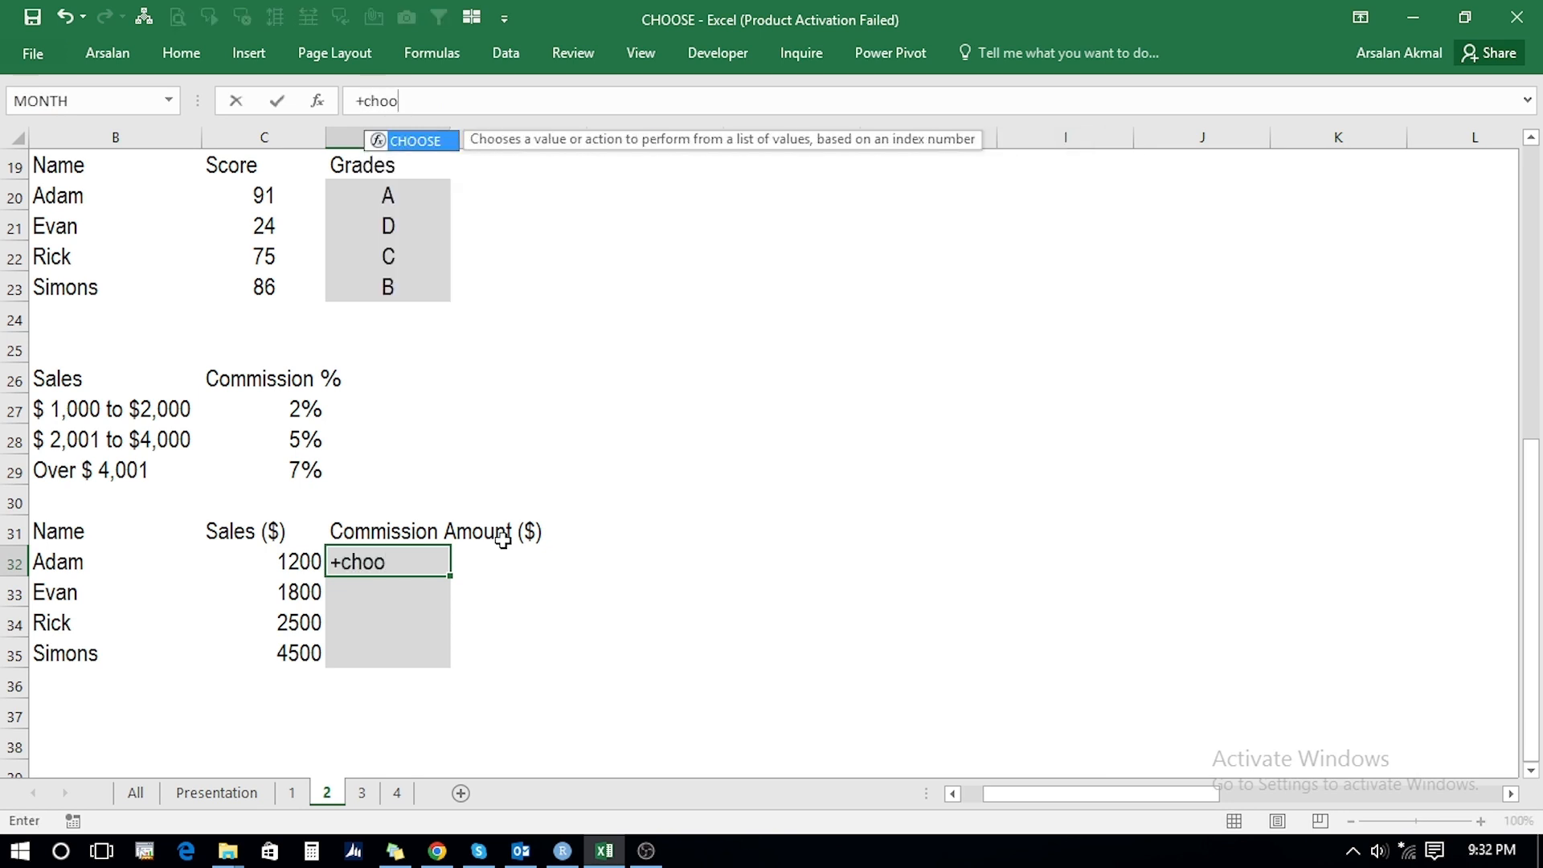
double_click(416, 142)
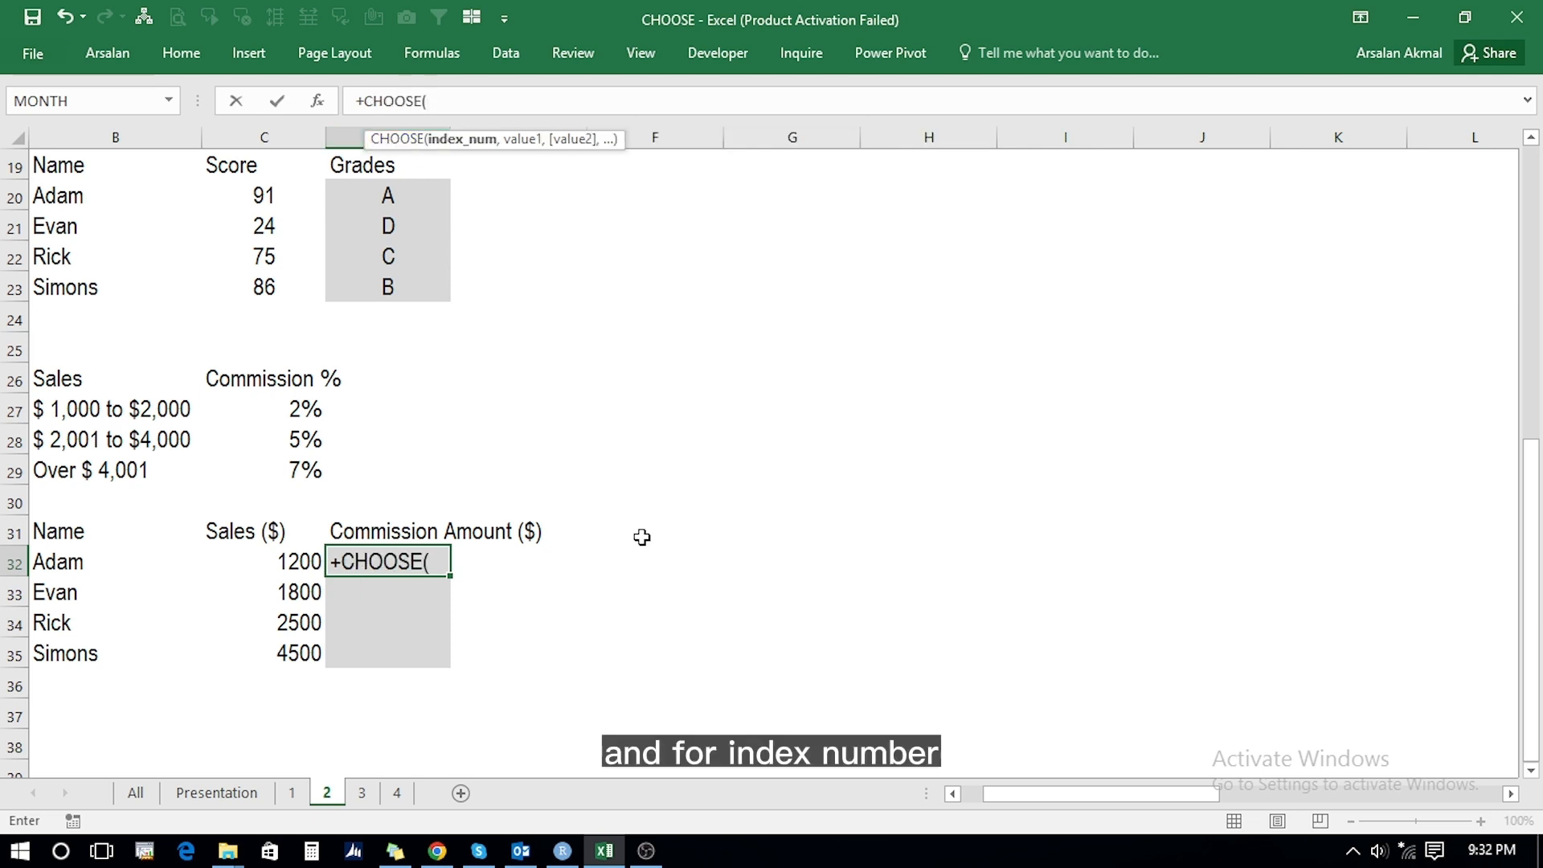
type("(")
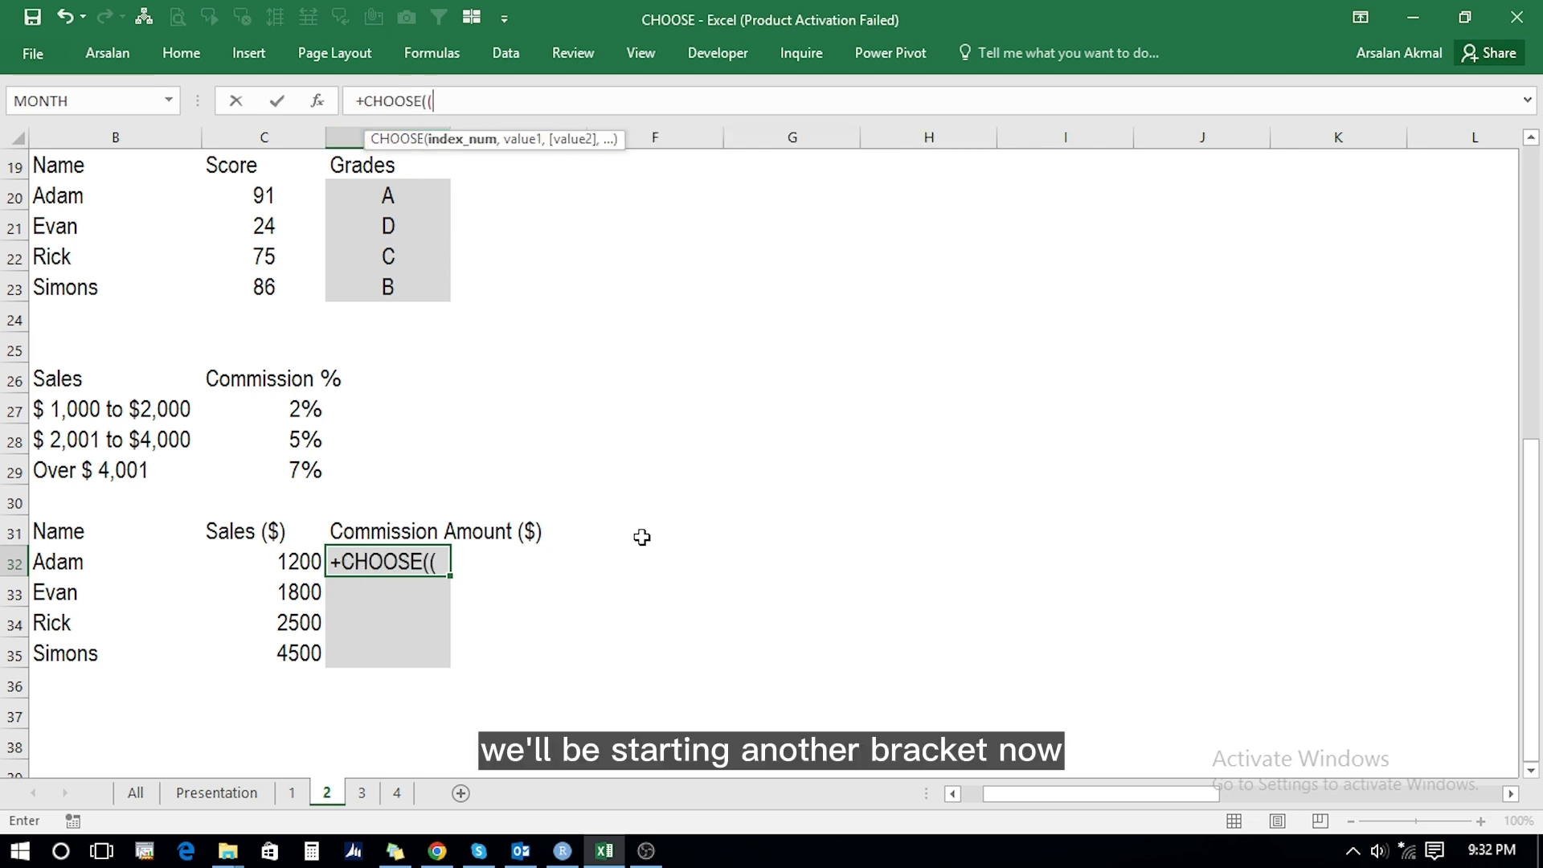
left_click(281, 563)
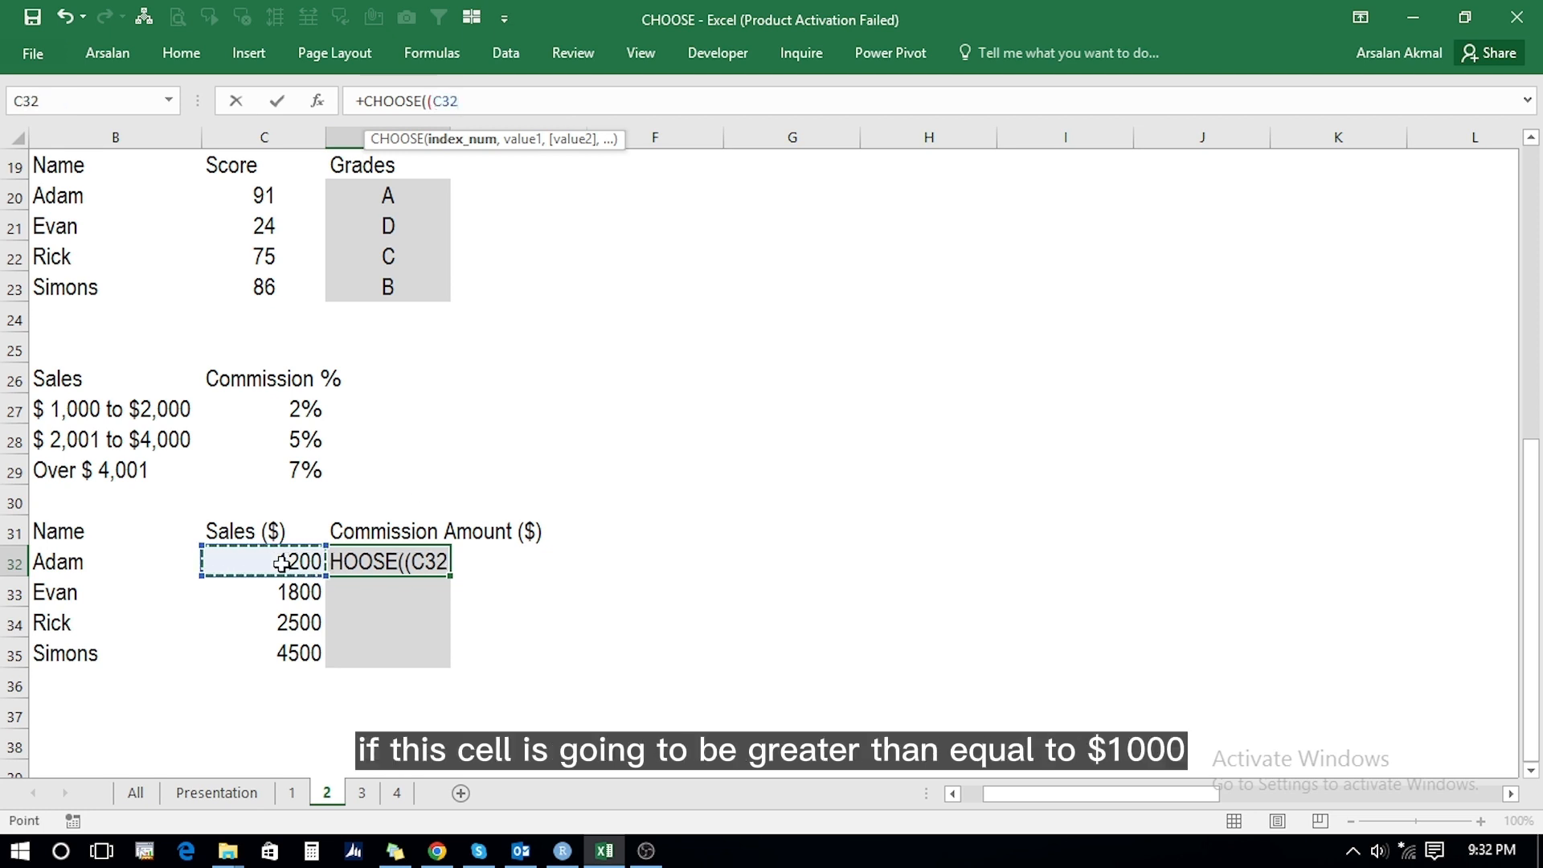
type(">=1000)")
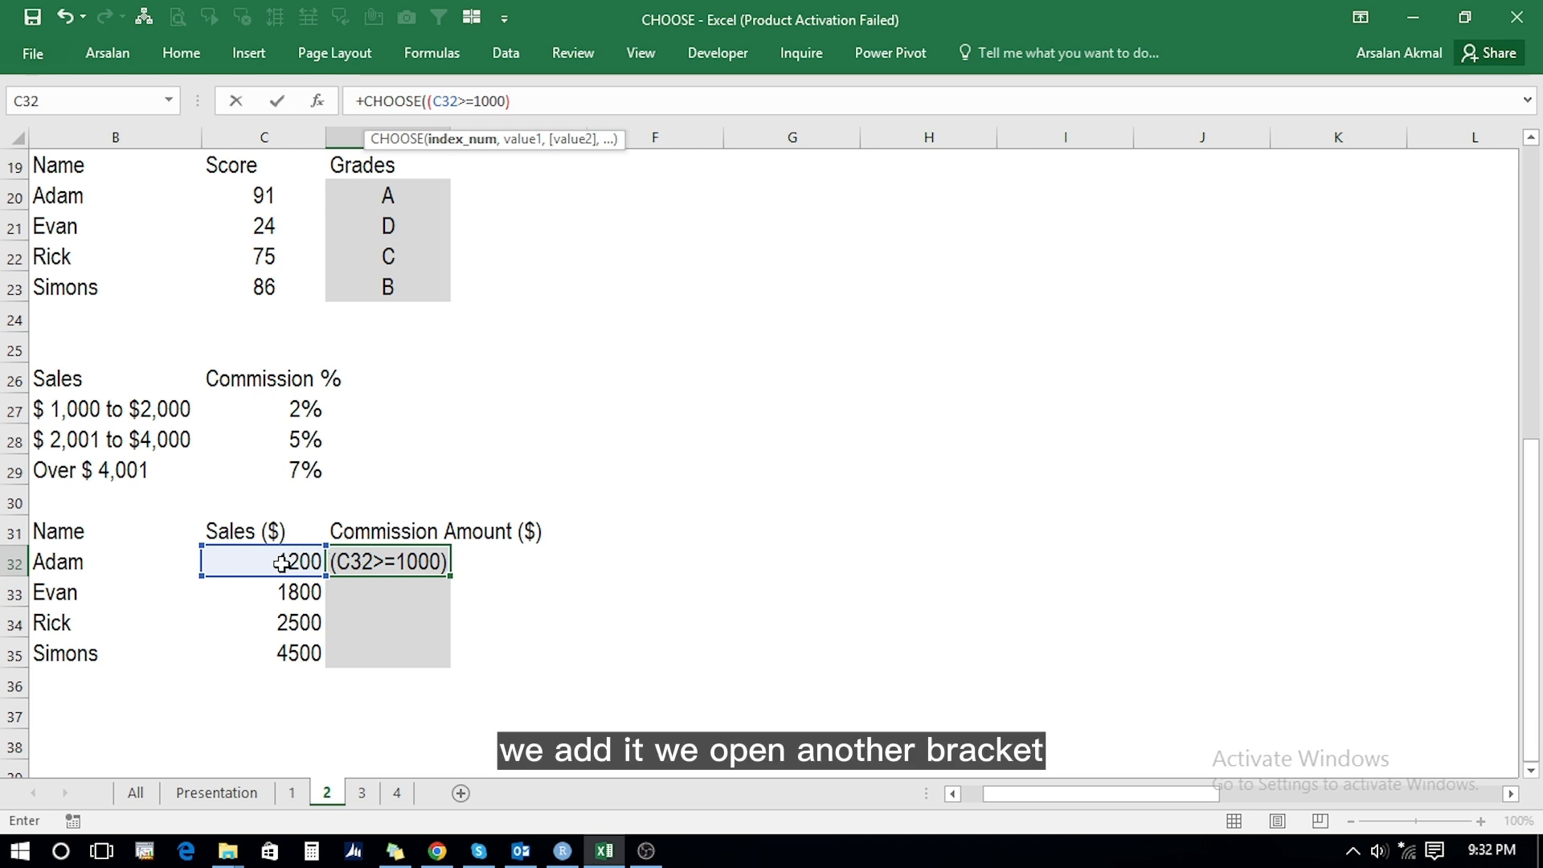
Step: Add the second logical test (C32>=2001) to the CHOOSE index number in D32
type("+(")
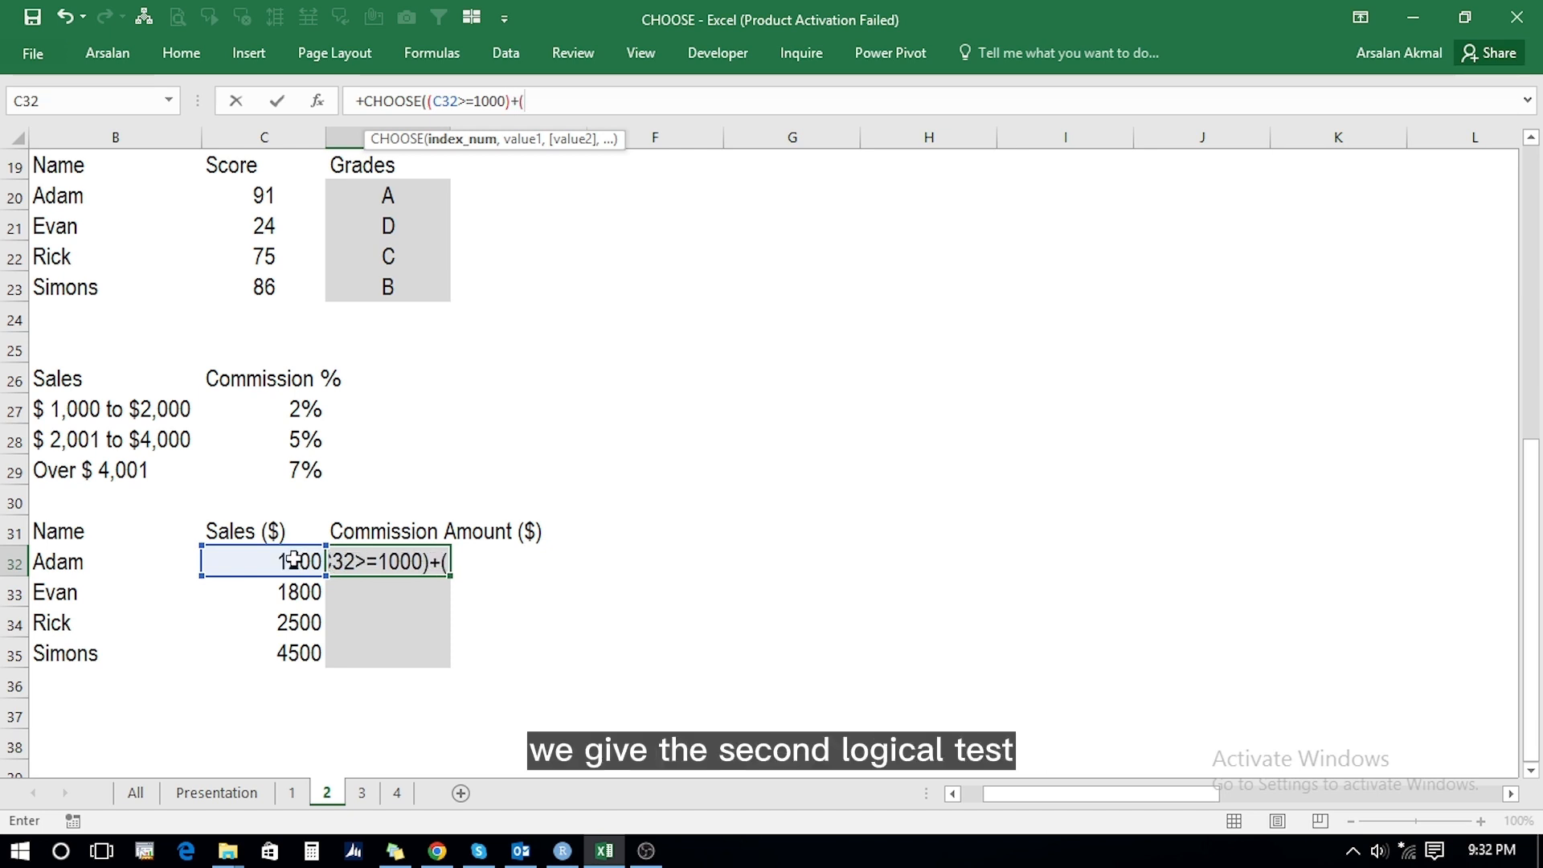
left_click(294, 560)
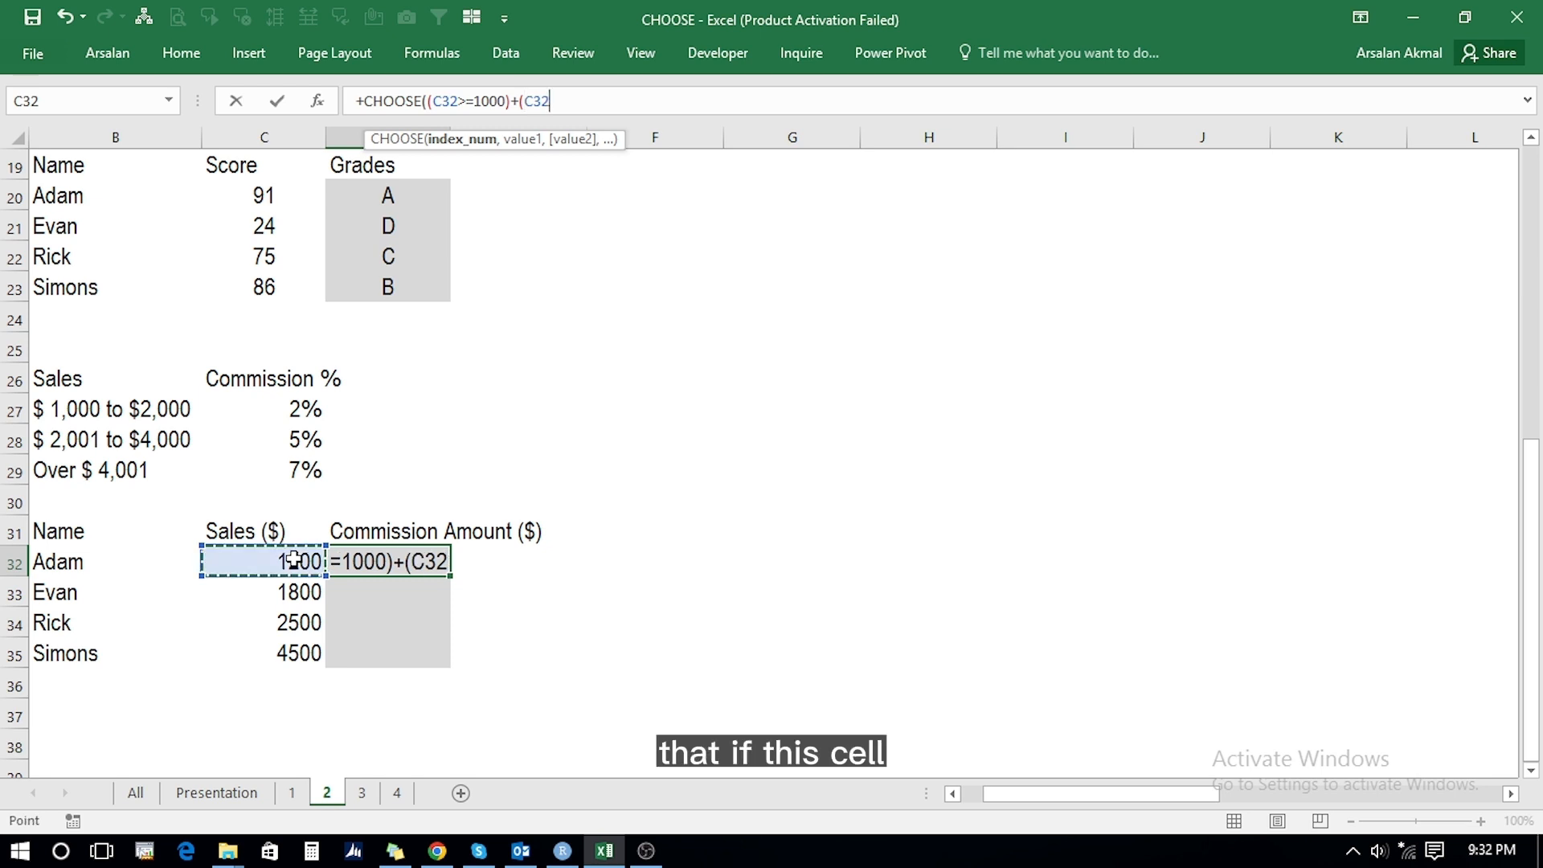
type(">=")
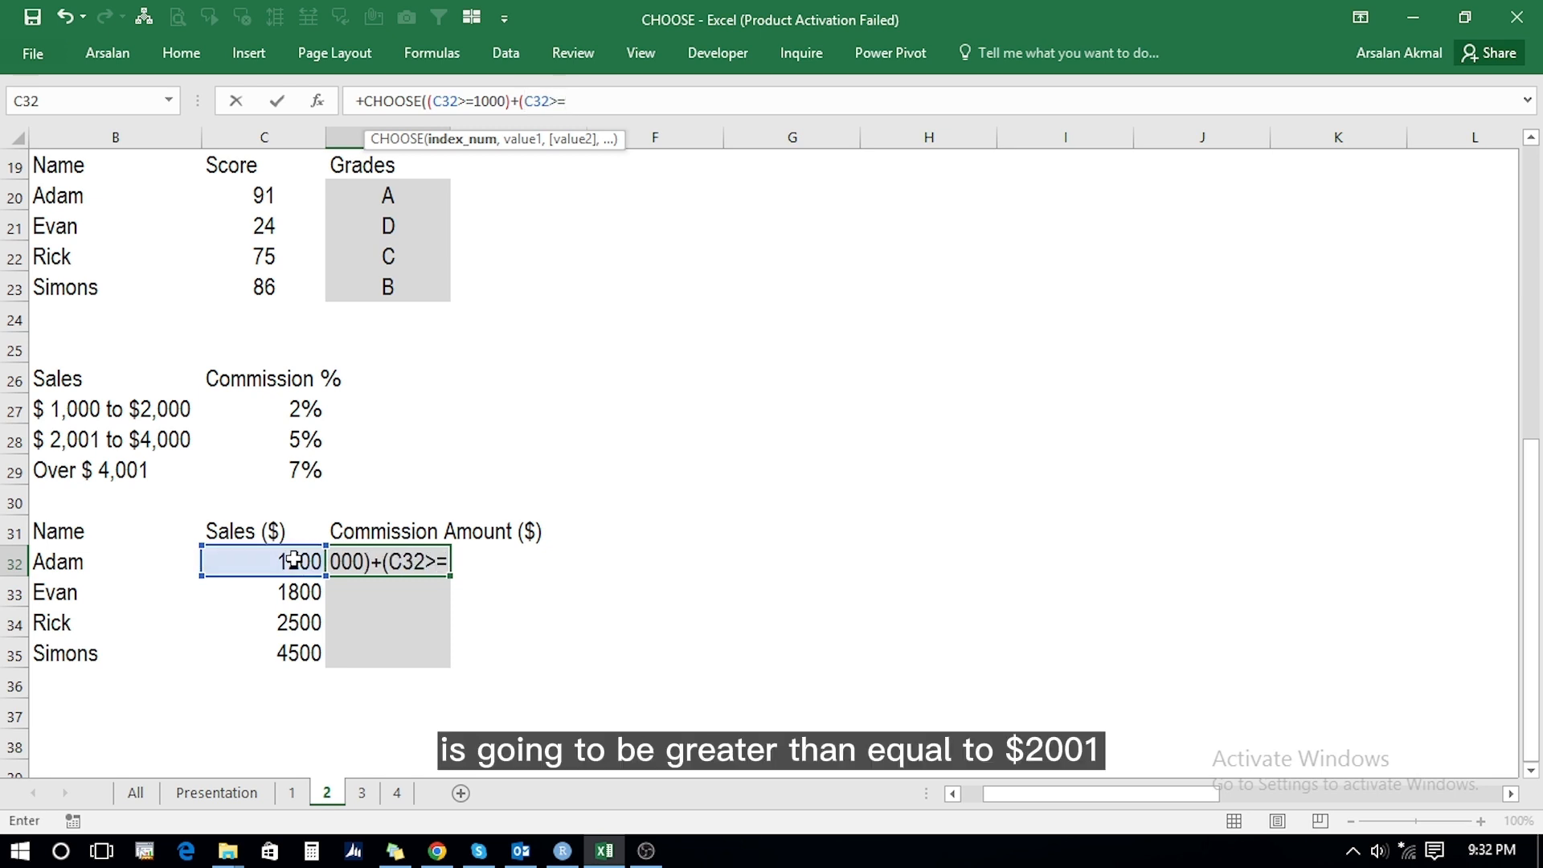
type("2001")
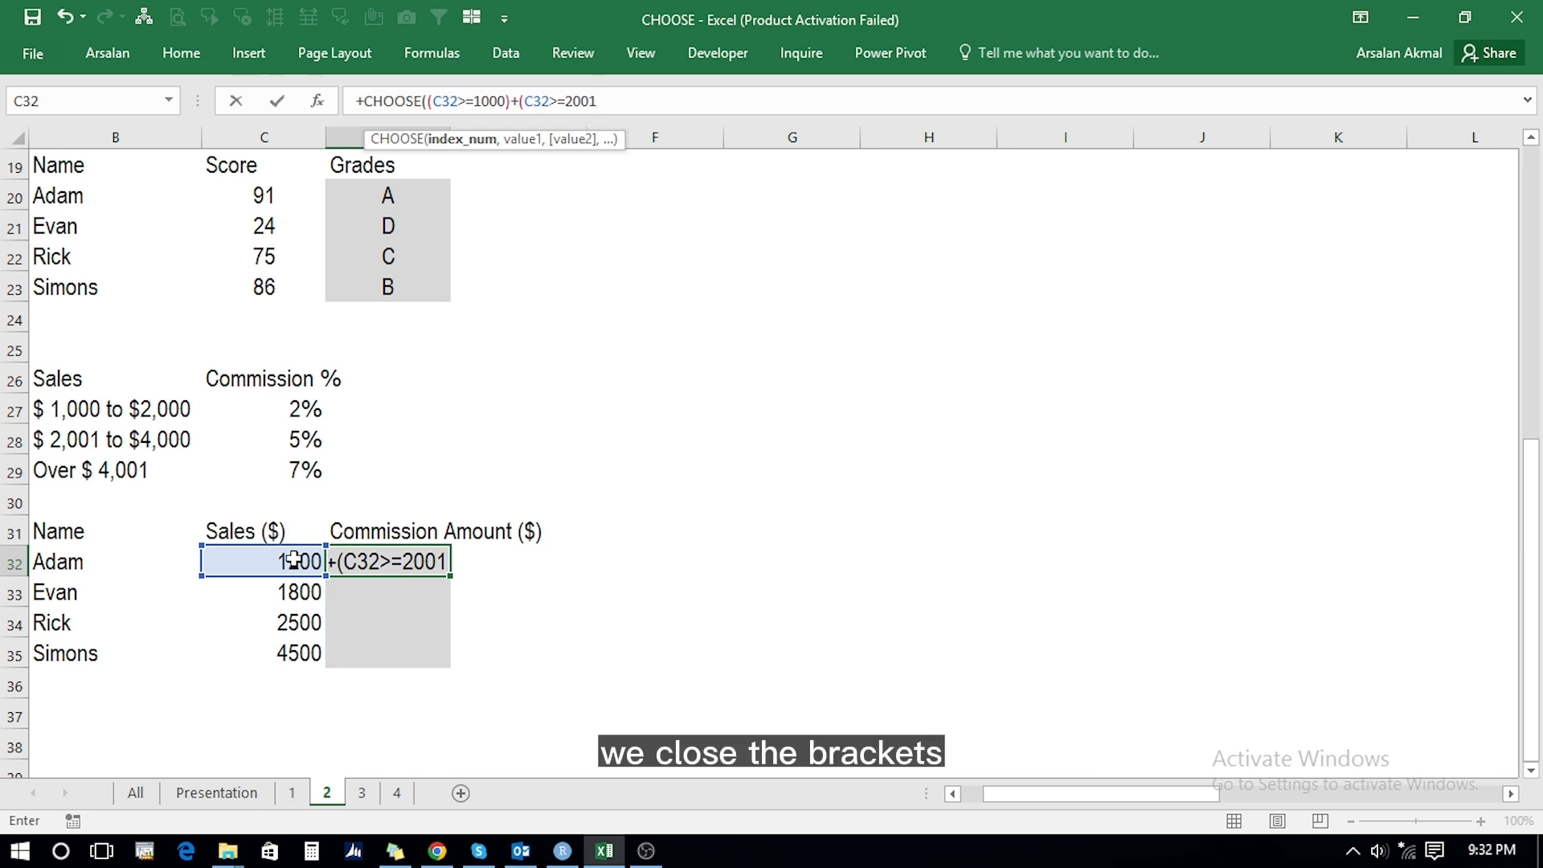
type(")+")
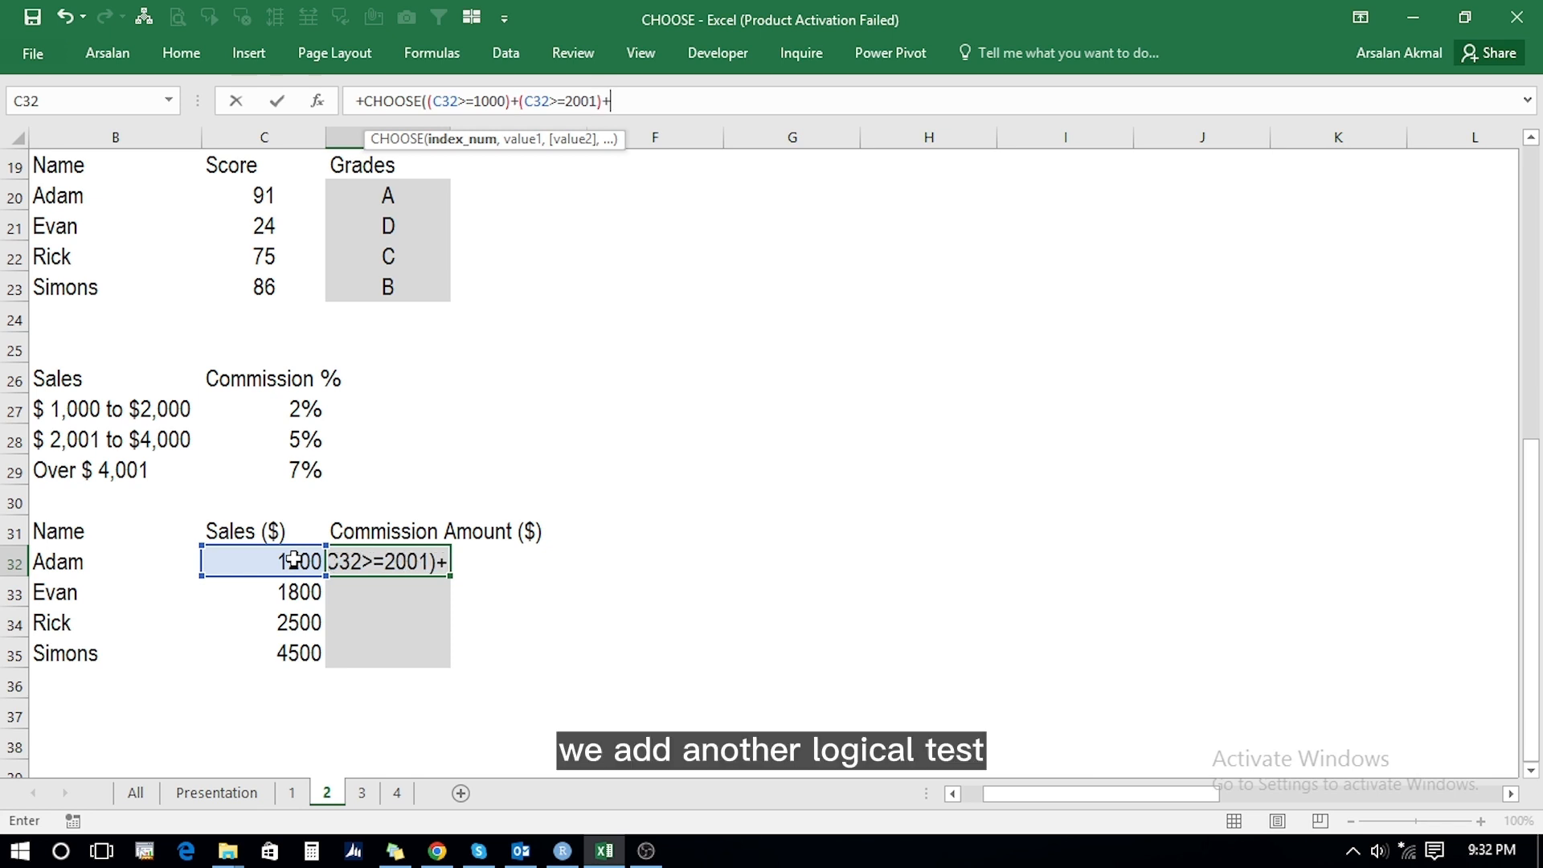
Step: Complete the CHOOSE index number in D32 with the third logical test (C32>=4001)
type("(C32")
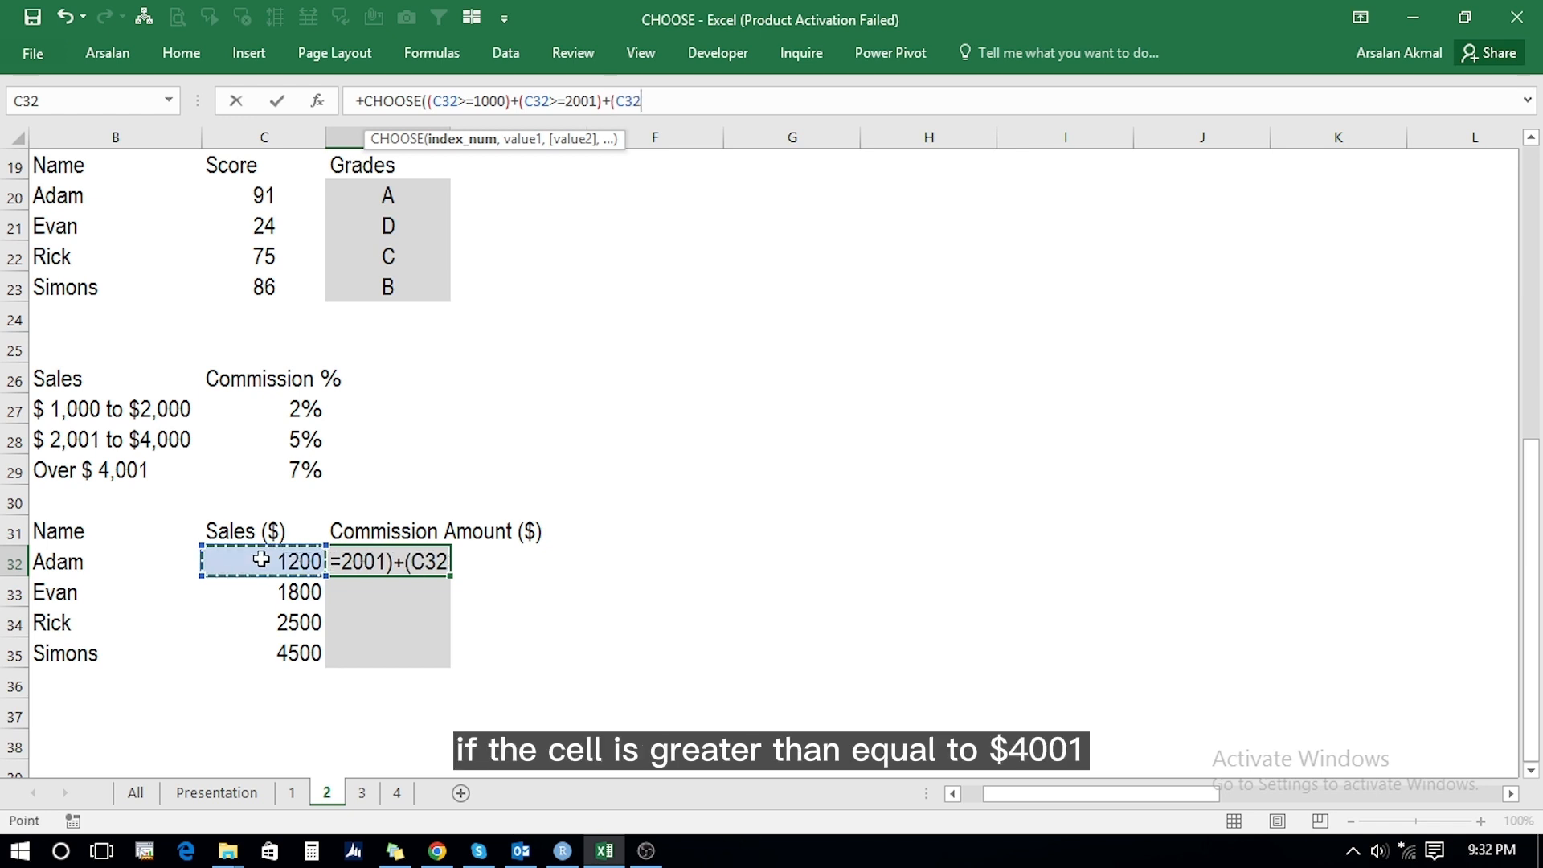
left_click(261, 560)
type(">=")
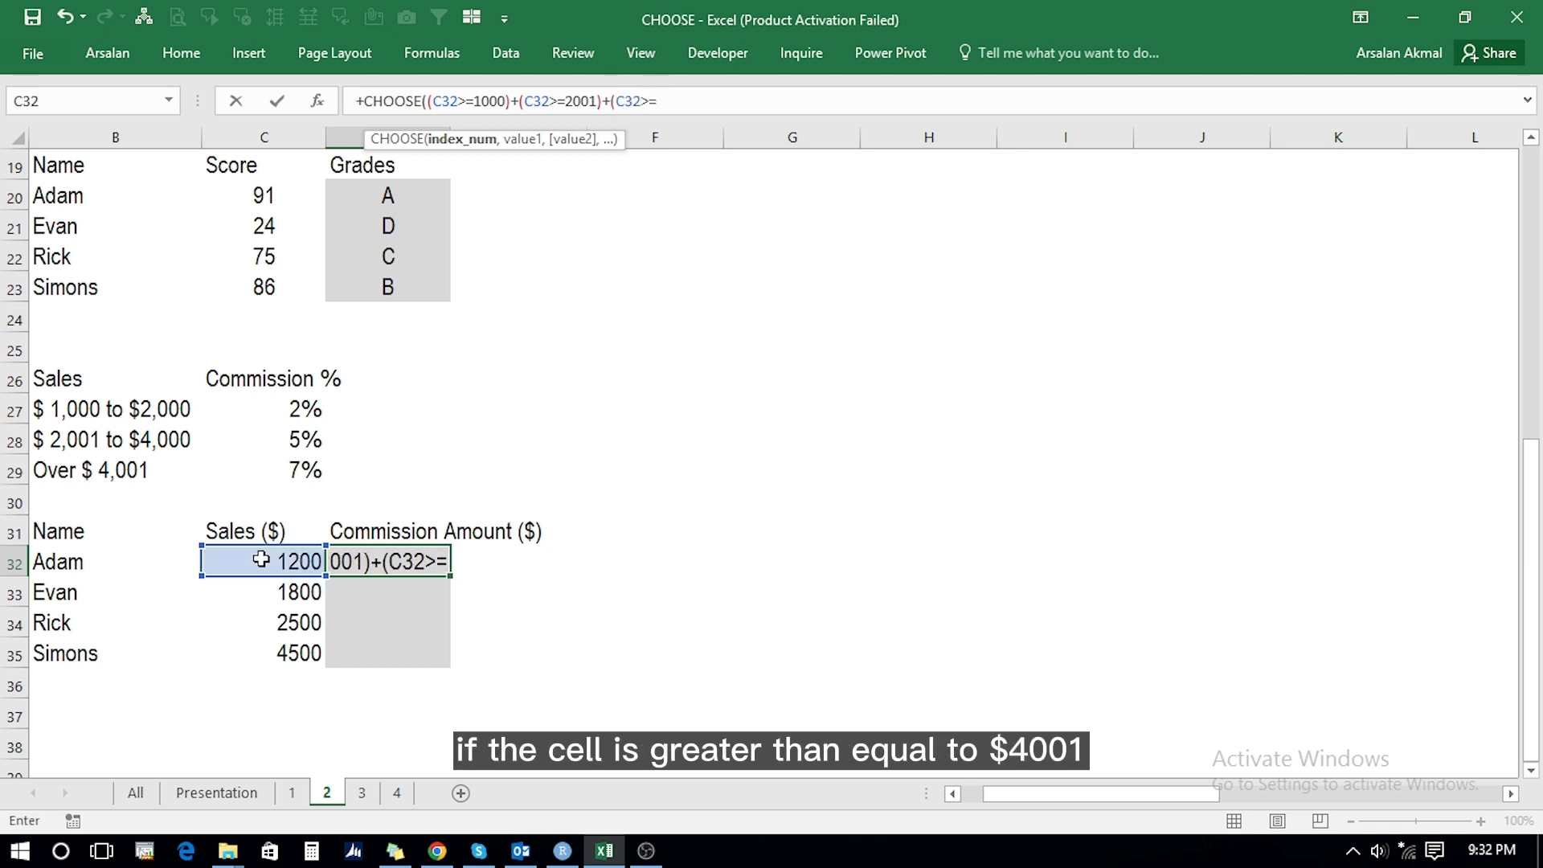
type("4001")
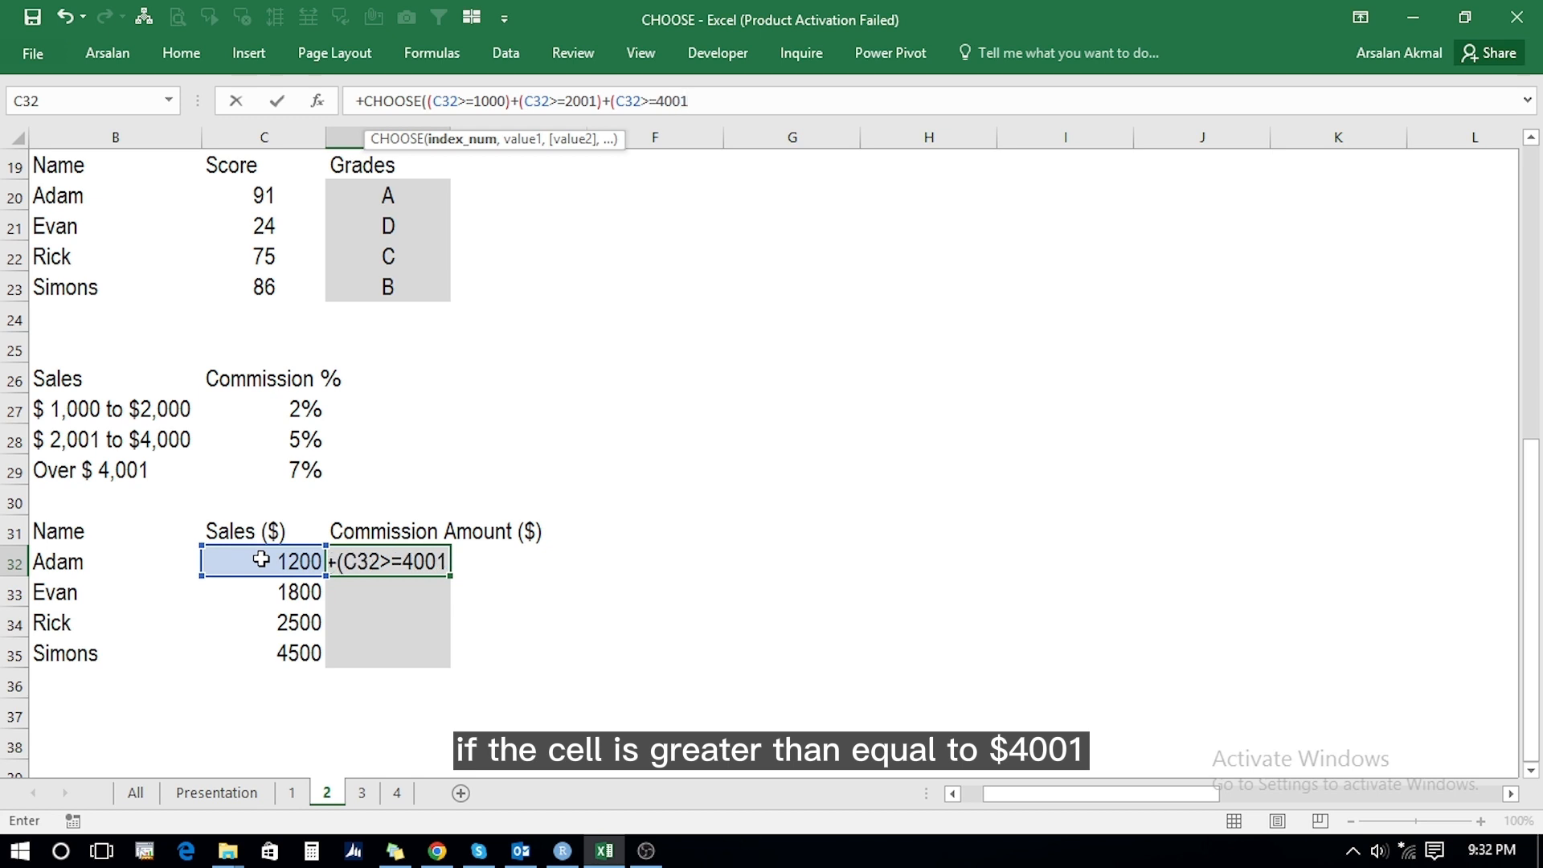
type(")")
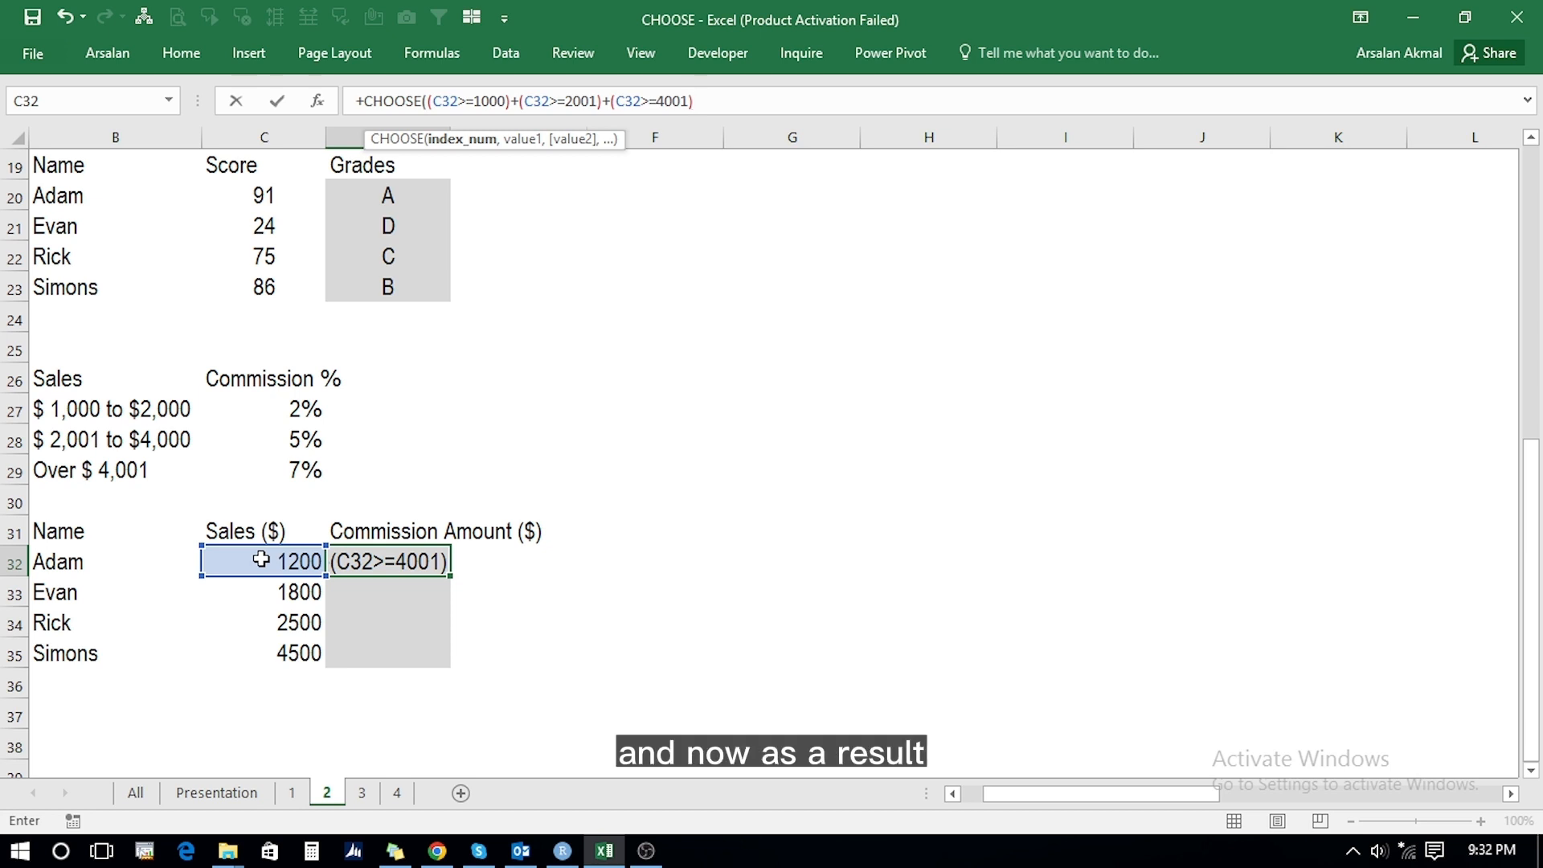
Step: Enter the bracketed product ($C$27*C32) as the first CHOOSE value, with an absolute reference to the commission rate
type(",C27")
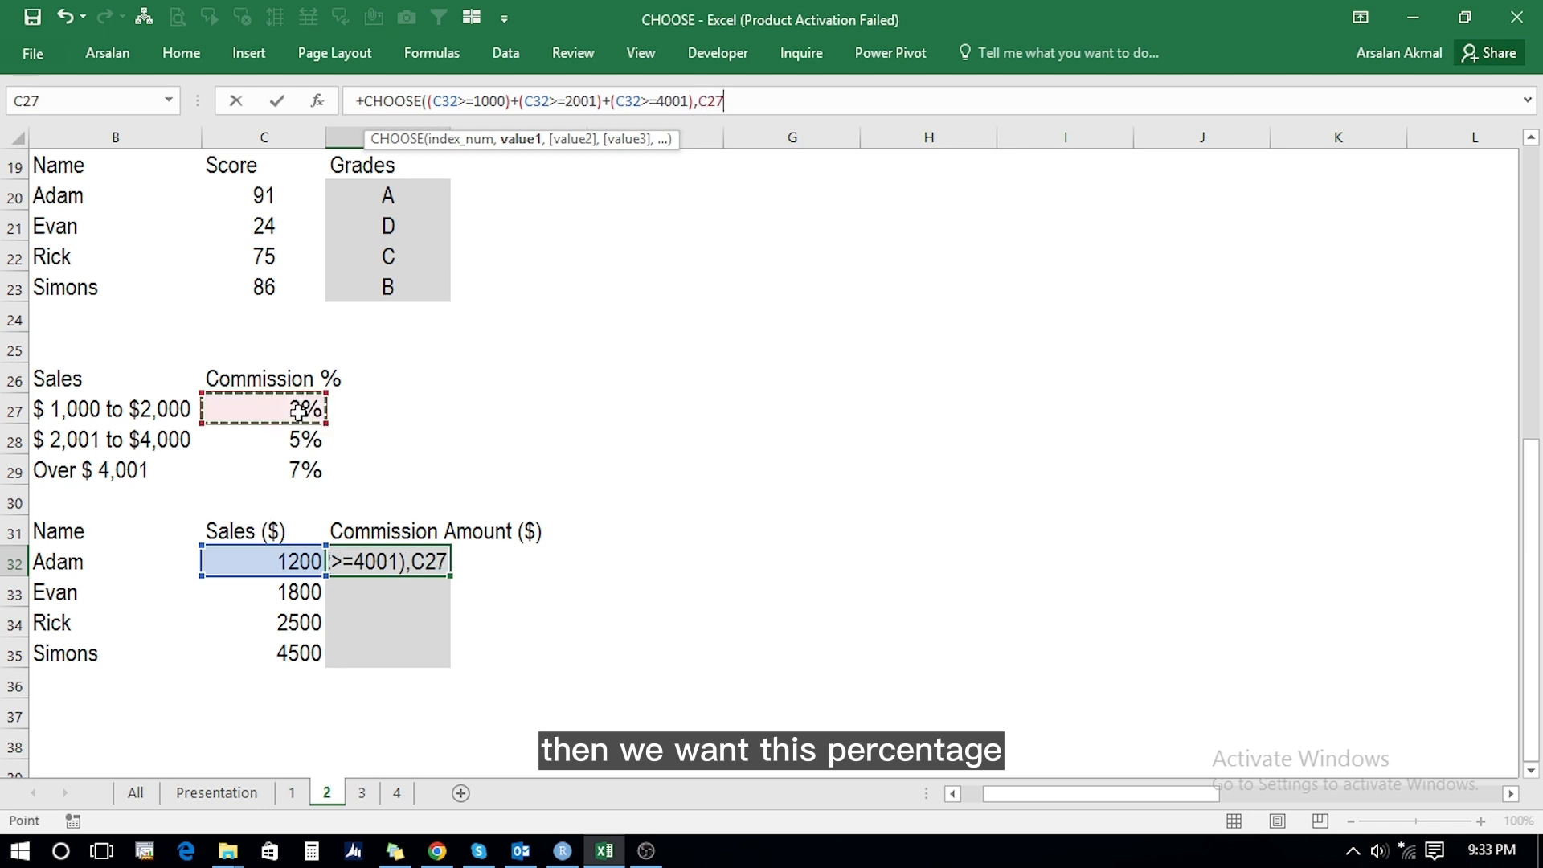
left_click(299, 413)
key("F4")
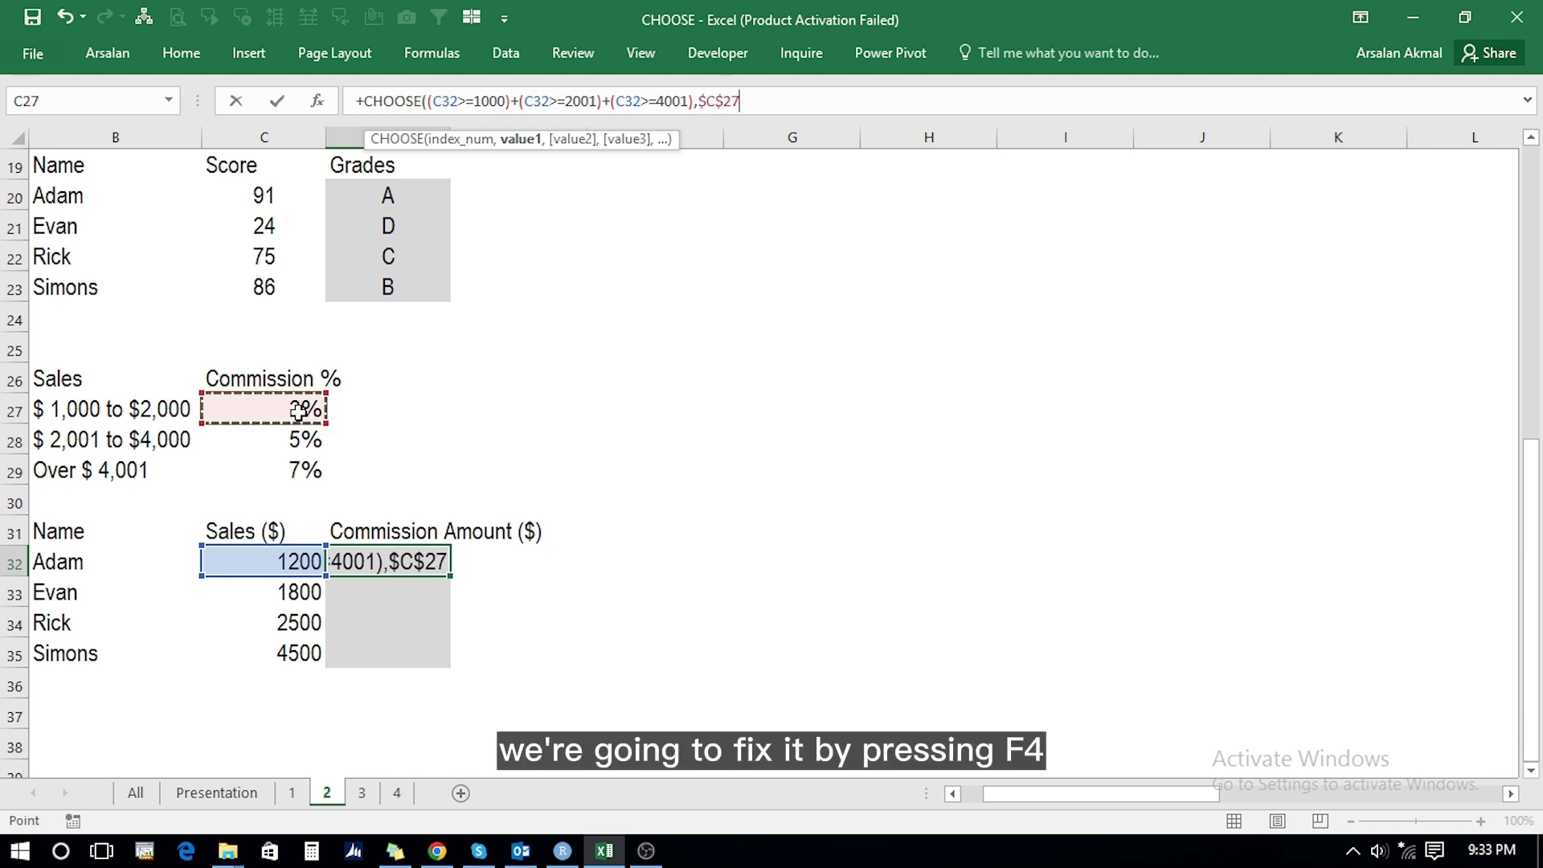
type("*")
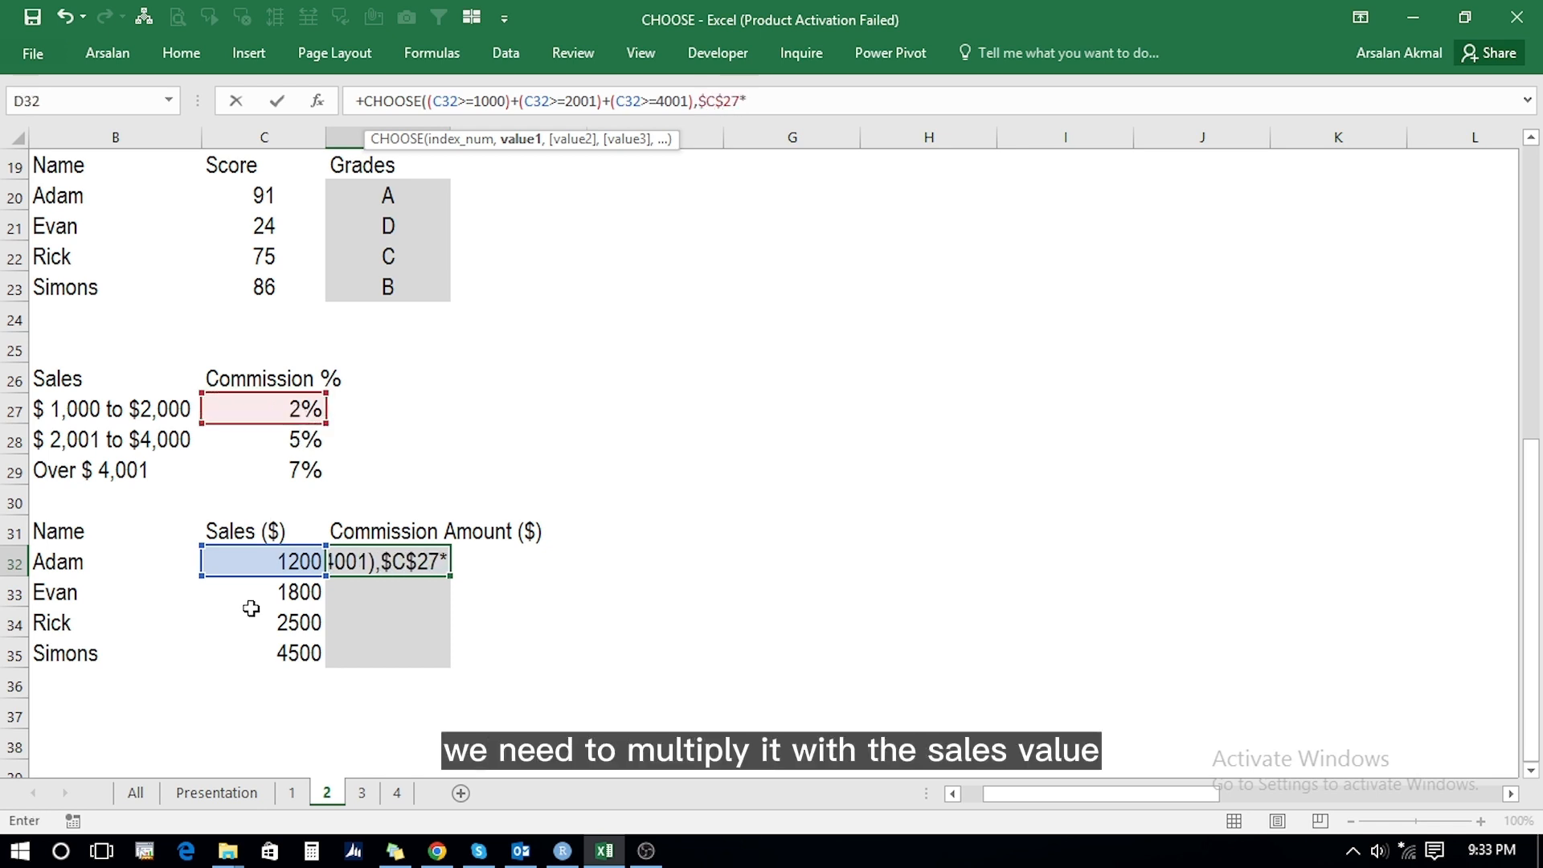
left_click(260, 562)
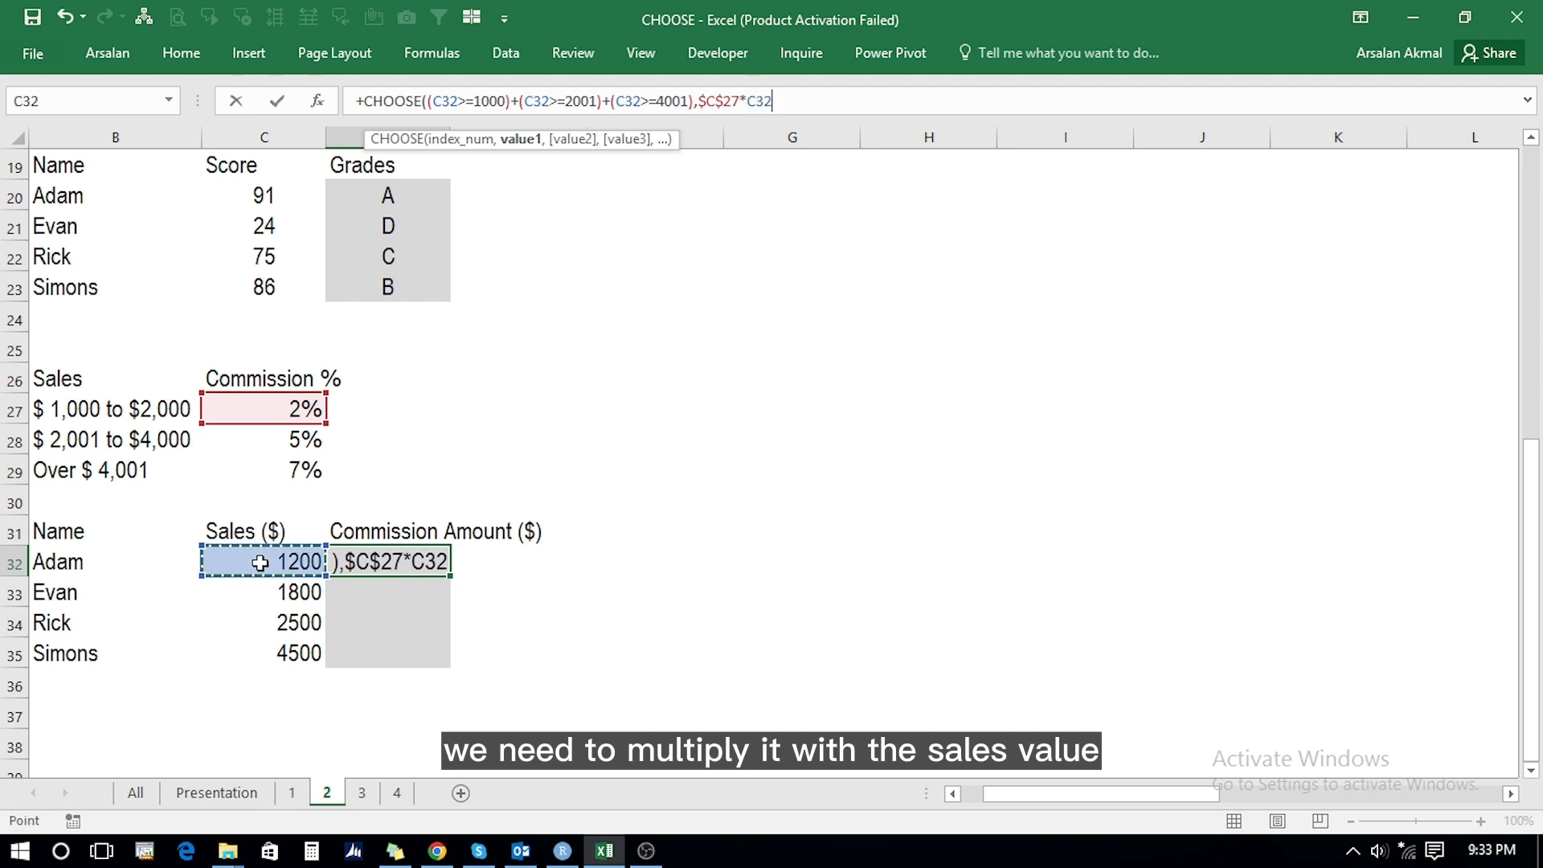
type(")")
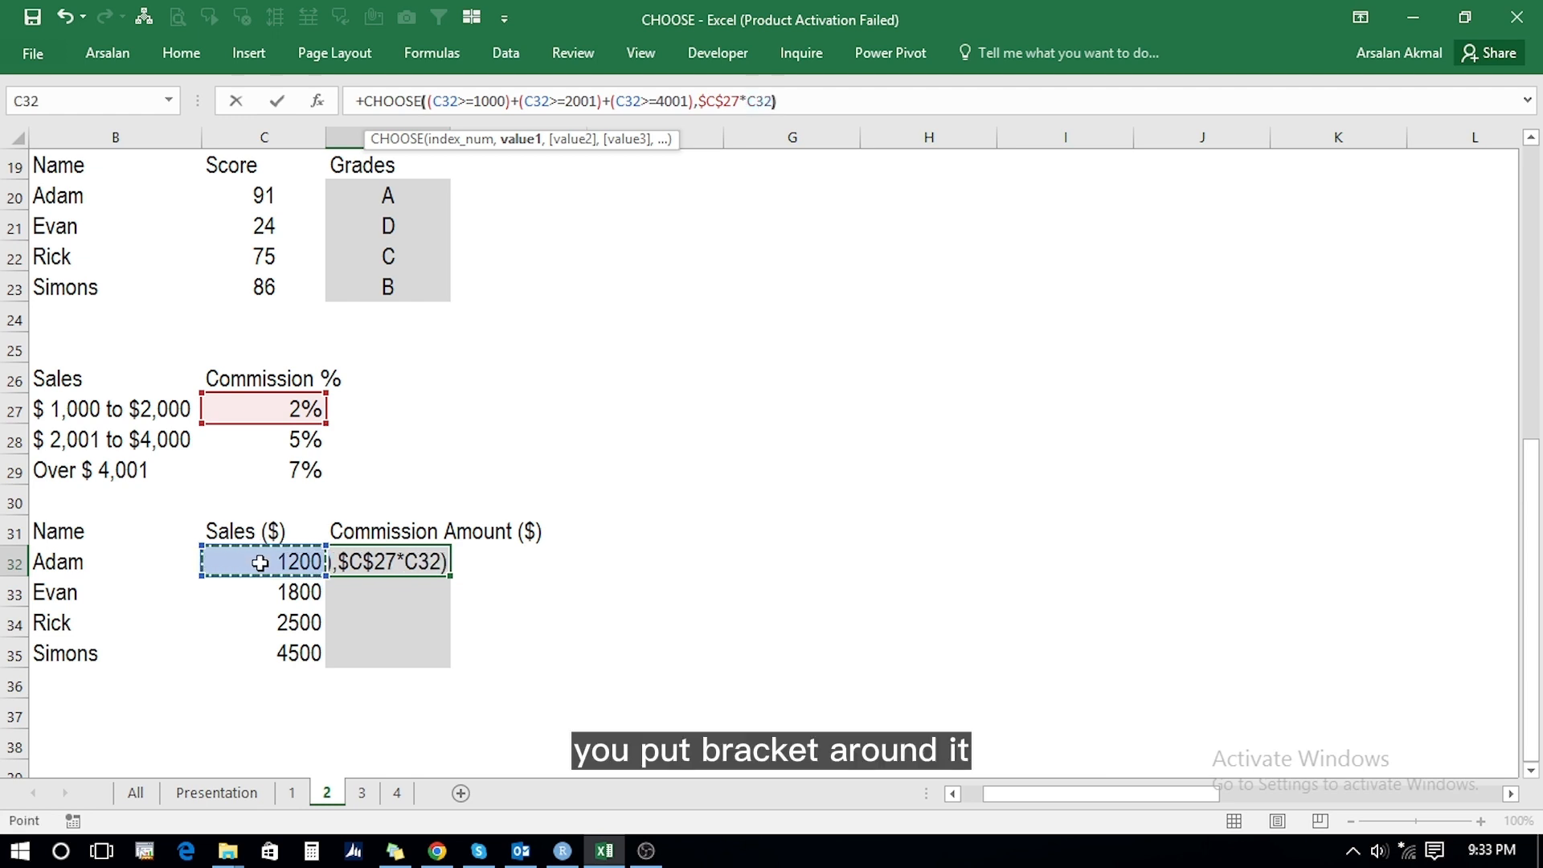
key("F2")
key("Left")
key("Left")
key("Left")
key("Left")
key("Left")
key("Left")
key("Left")
key("Left")
key("Left")
key("Left")
type("(")
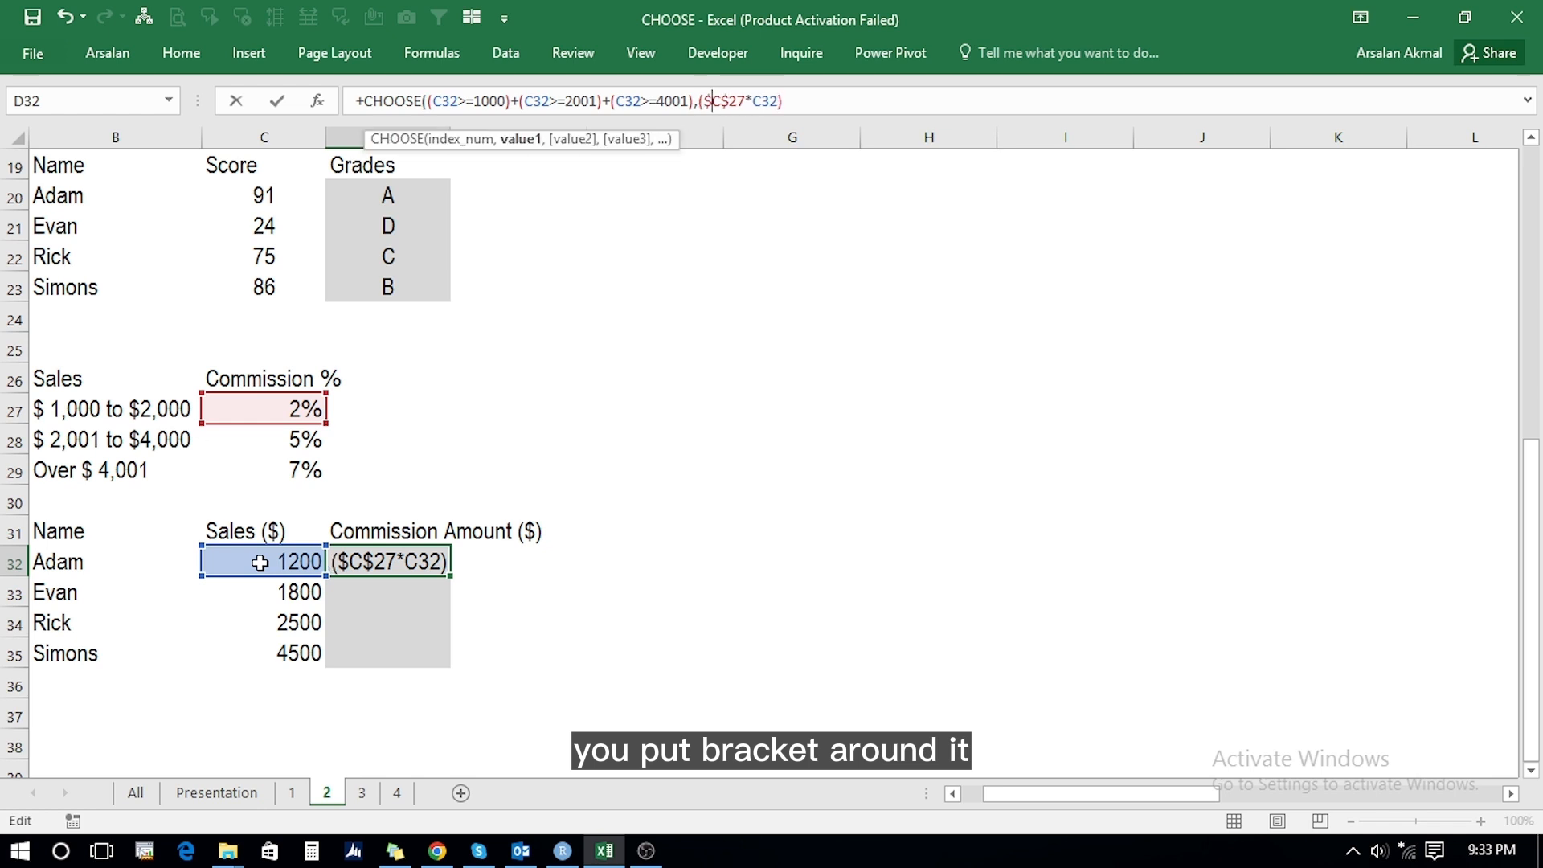
Step: Add ($C$28*C32) as the second CHOOSE value in the D32 formula, keeping the rate reference absolute
key("End")
type(",(")
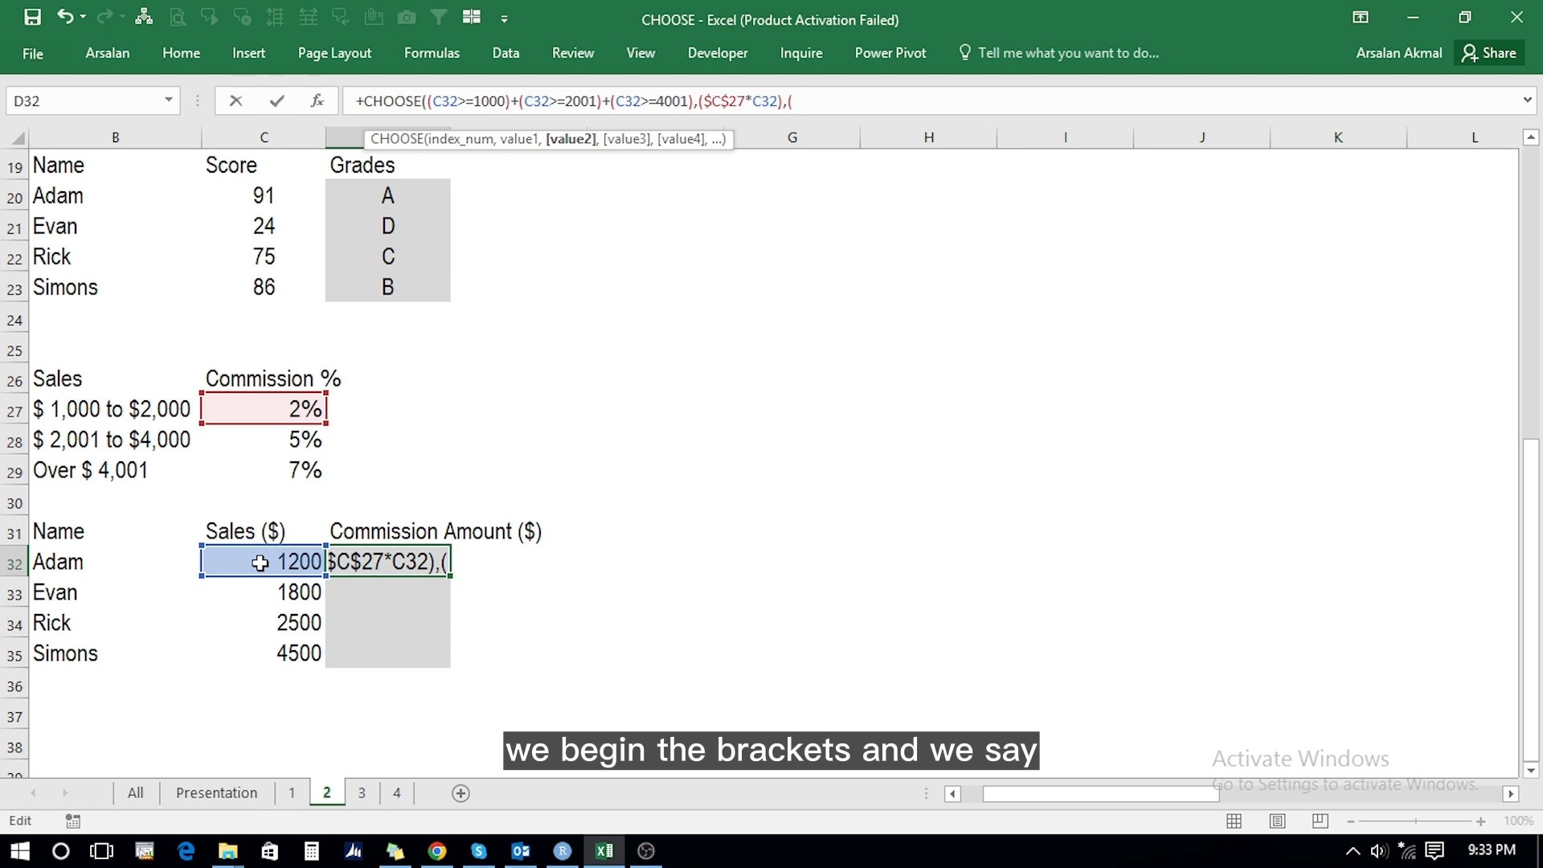
left_click(268, 441)
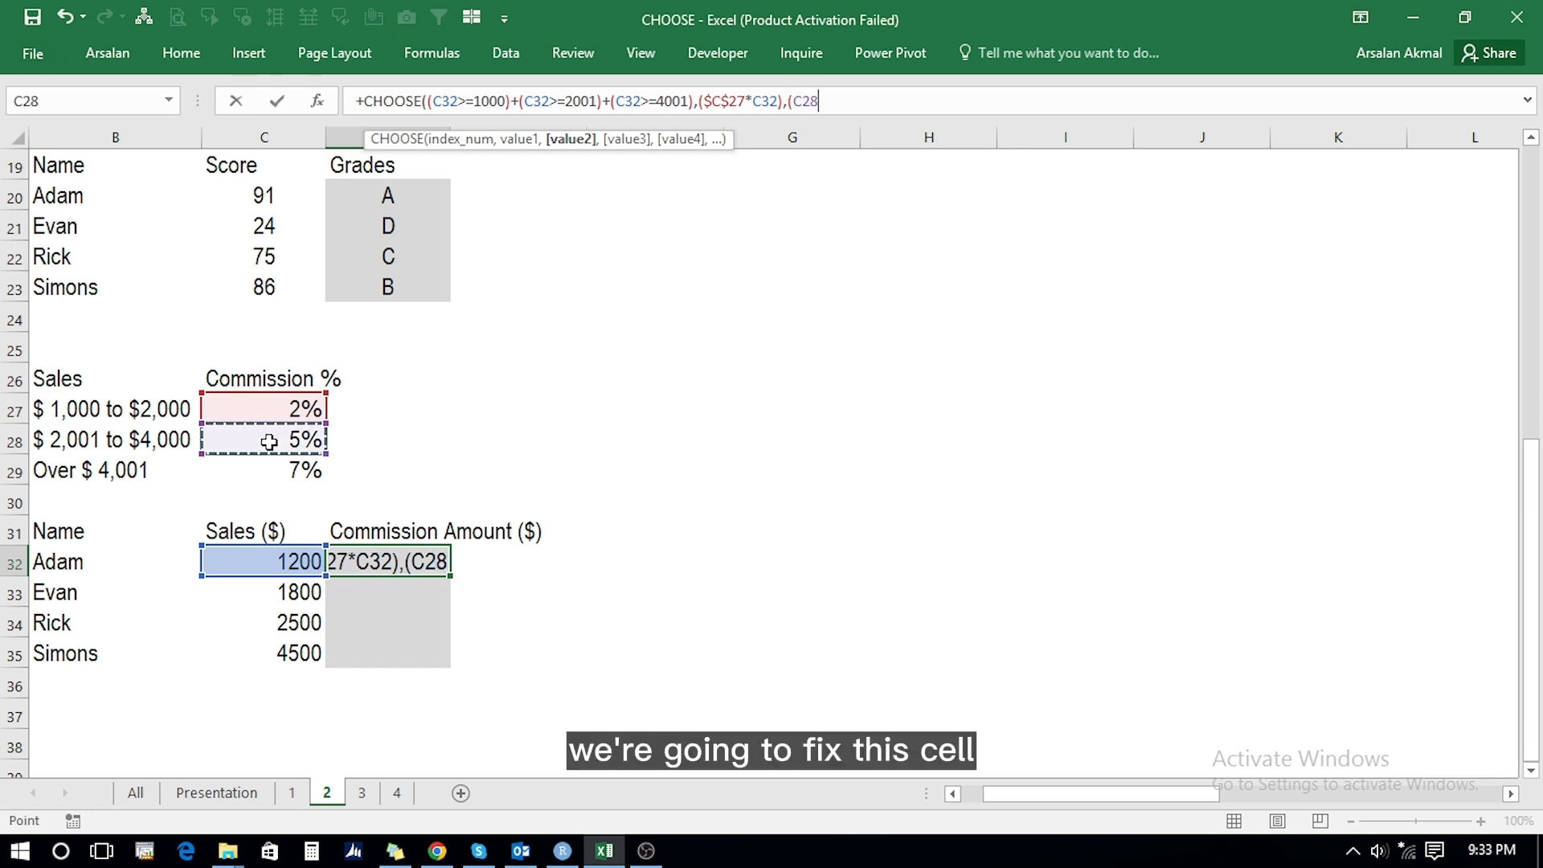
key("F4")
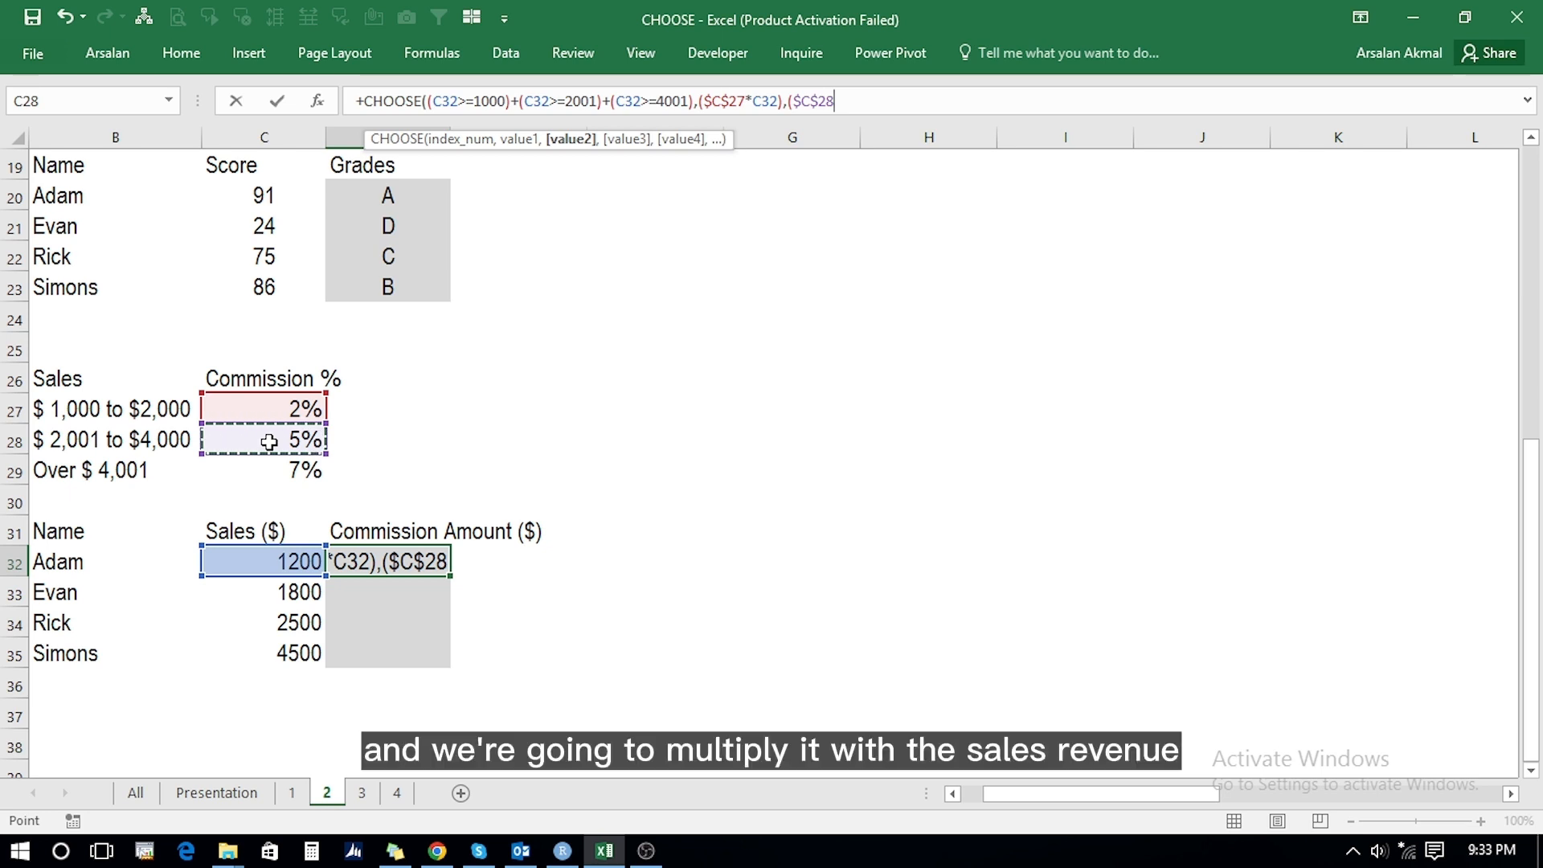
type("*")
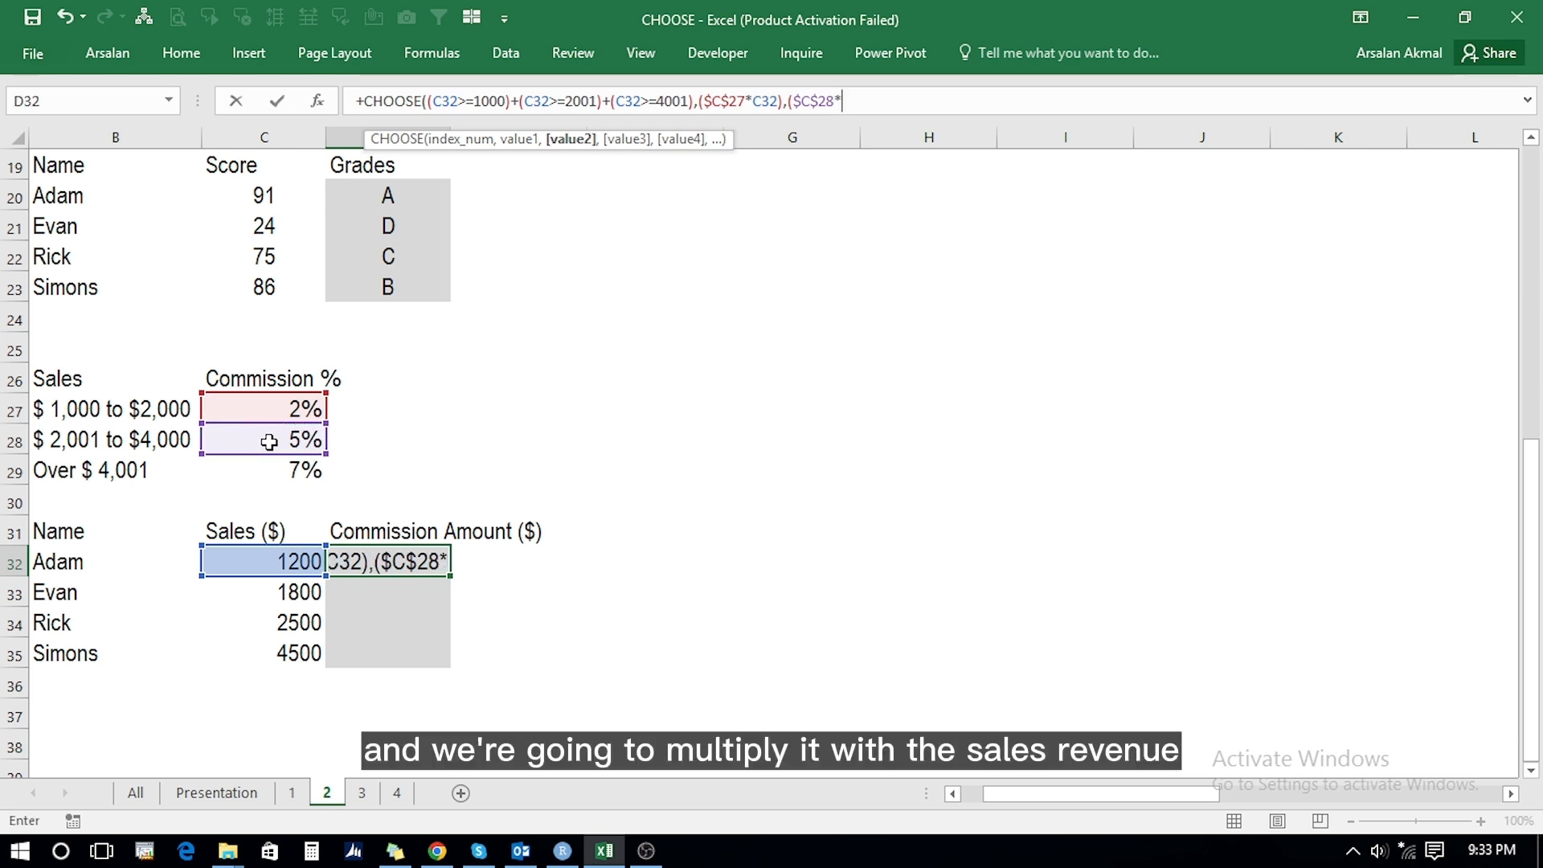
left_click(295, 562)
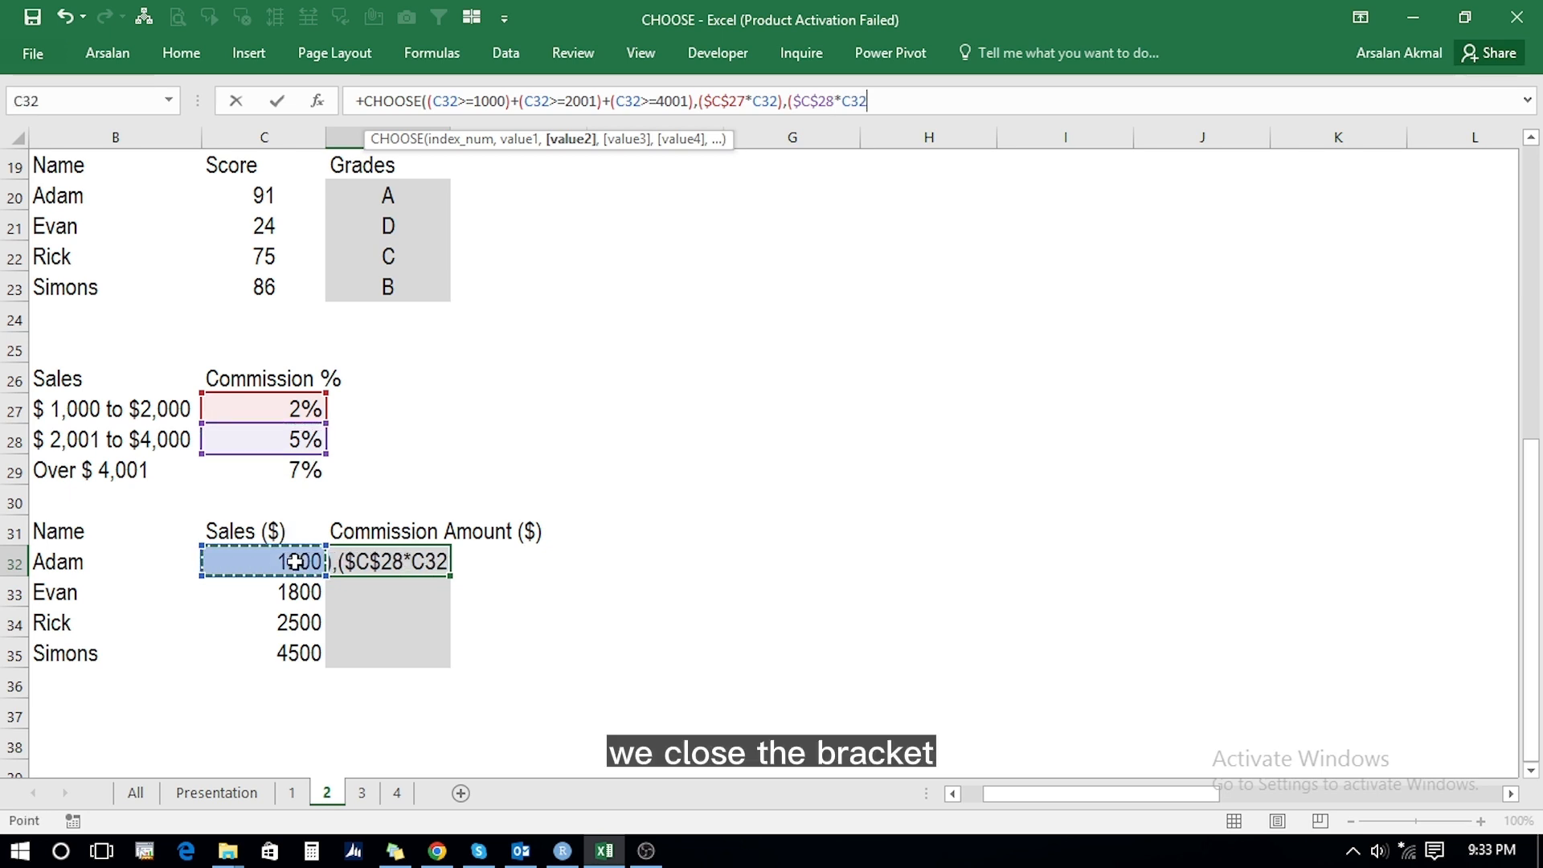
type(")")
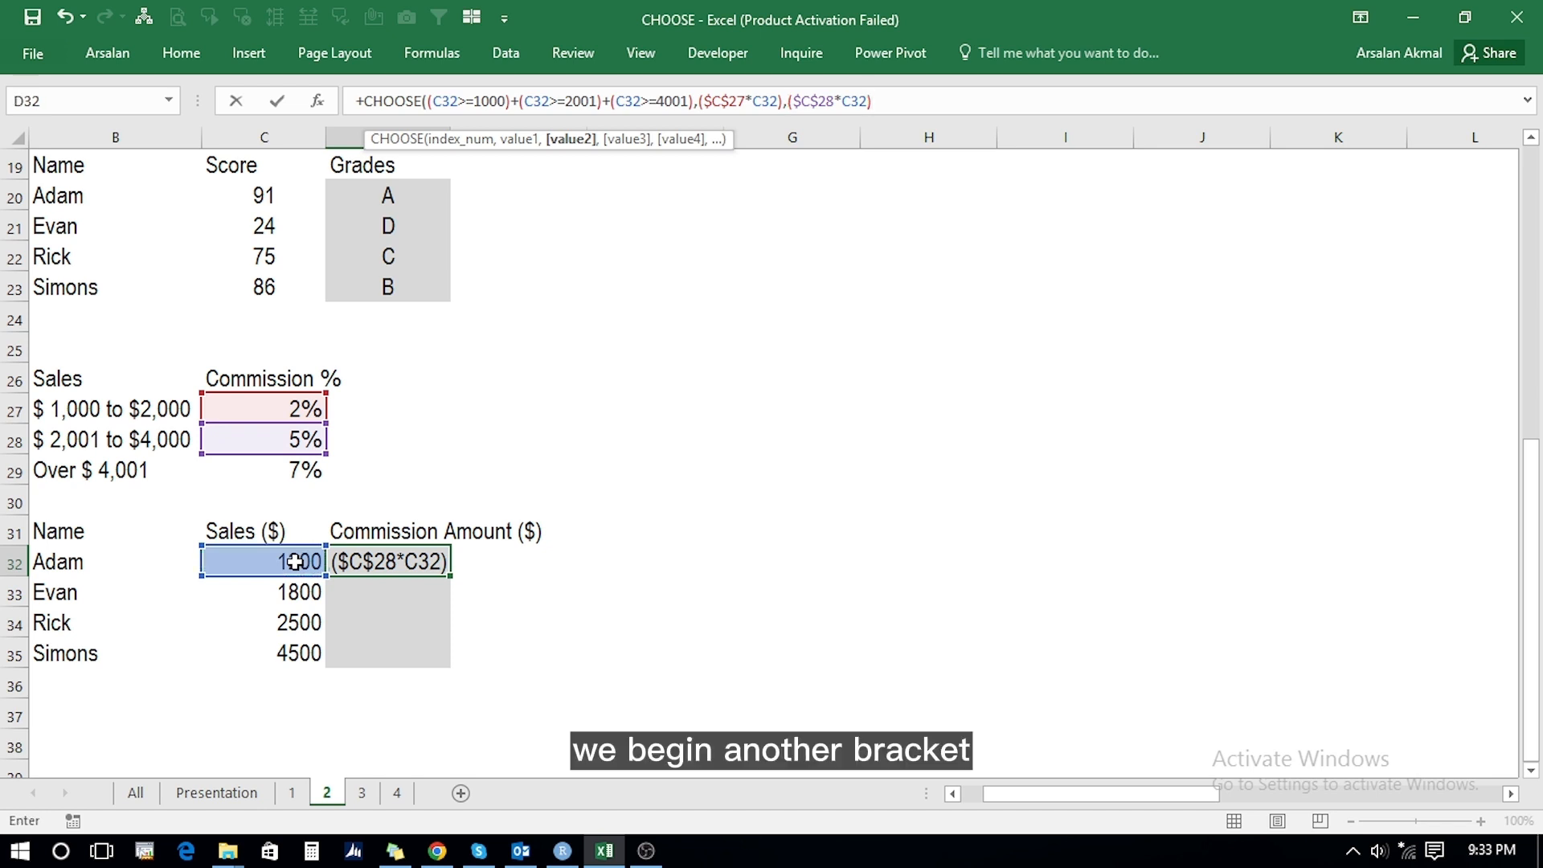
Step: Add ($C$29*C32) as the third CHOOSE value in the D32 formula, keeping the rate reference absolute
type(",")
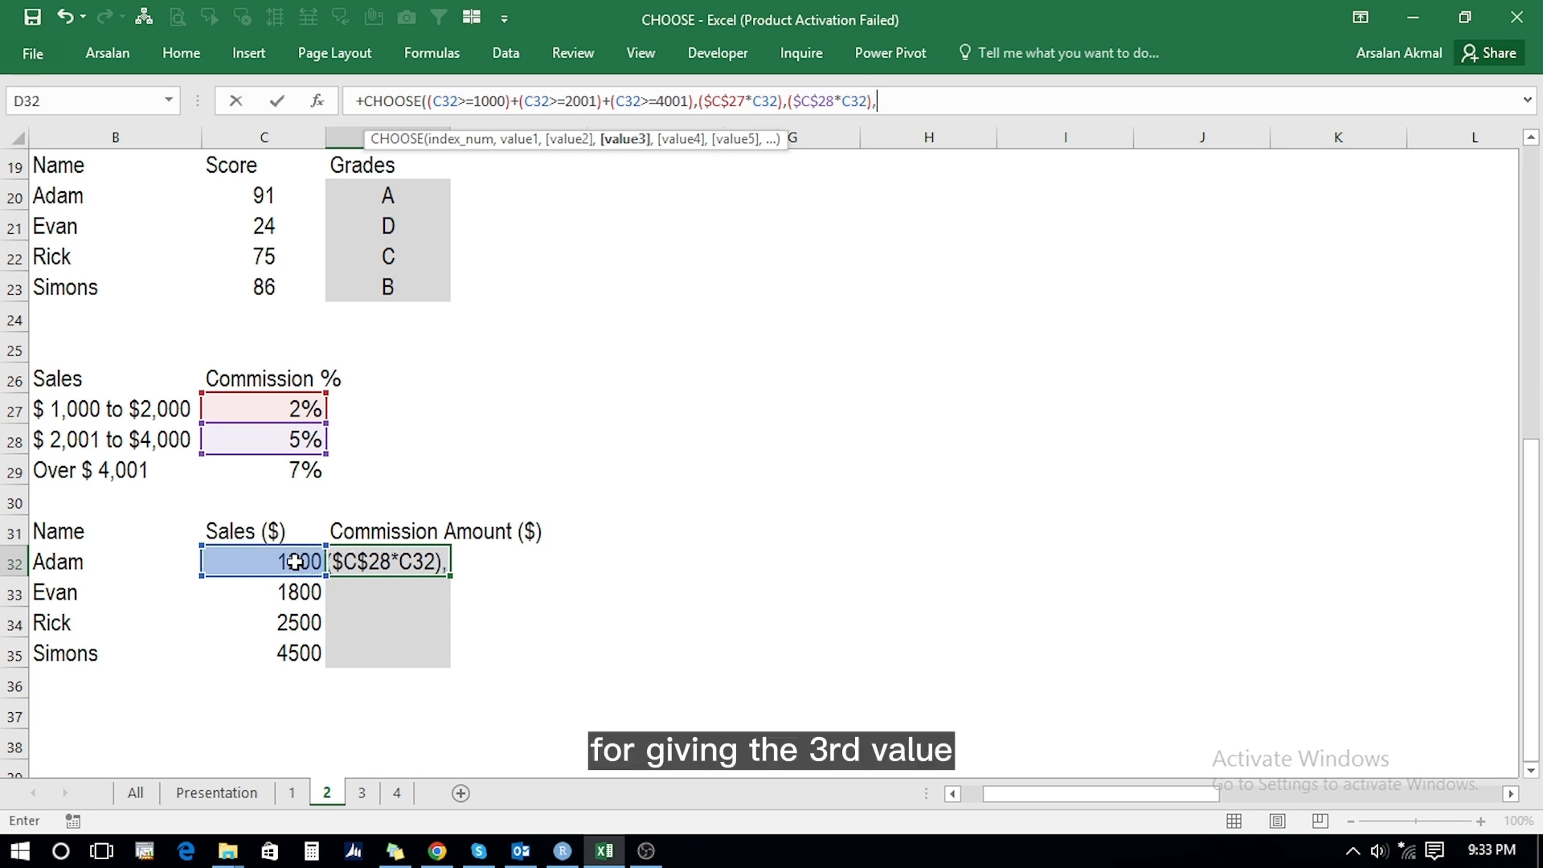
type("(")
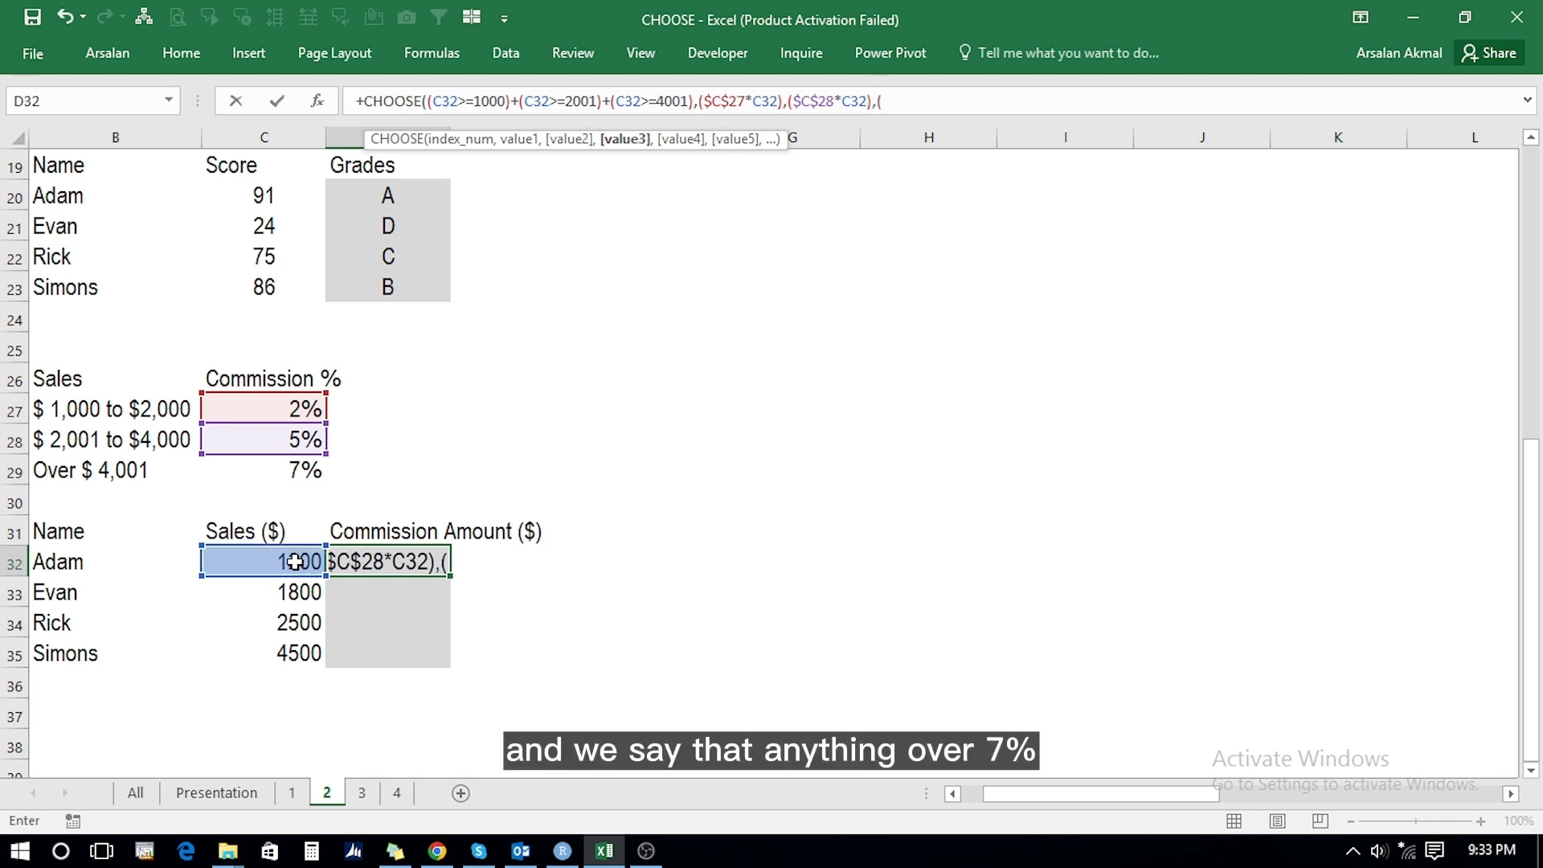
left_click(283, 474)
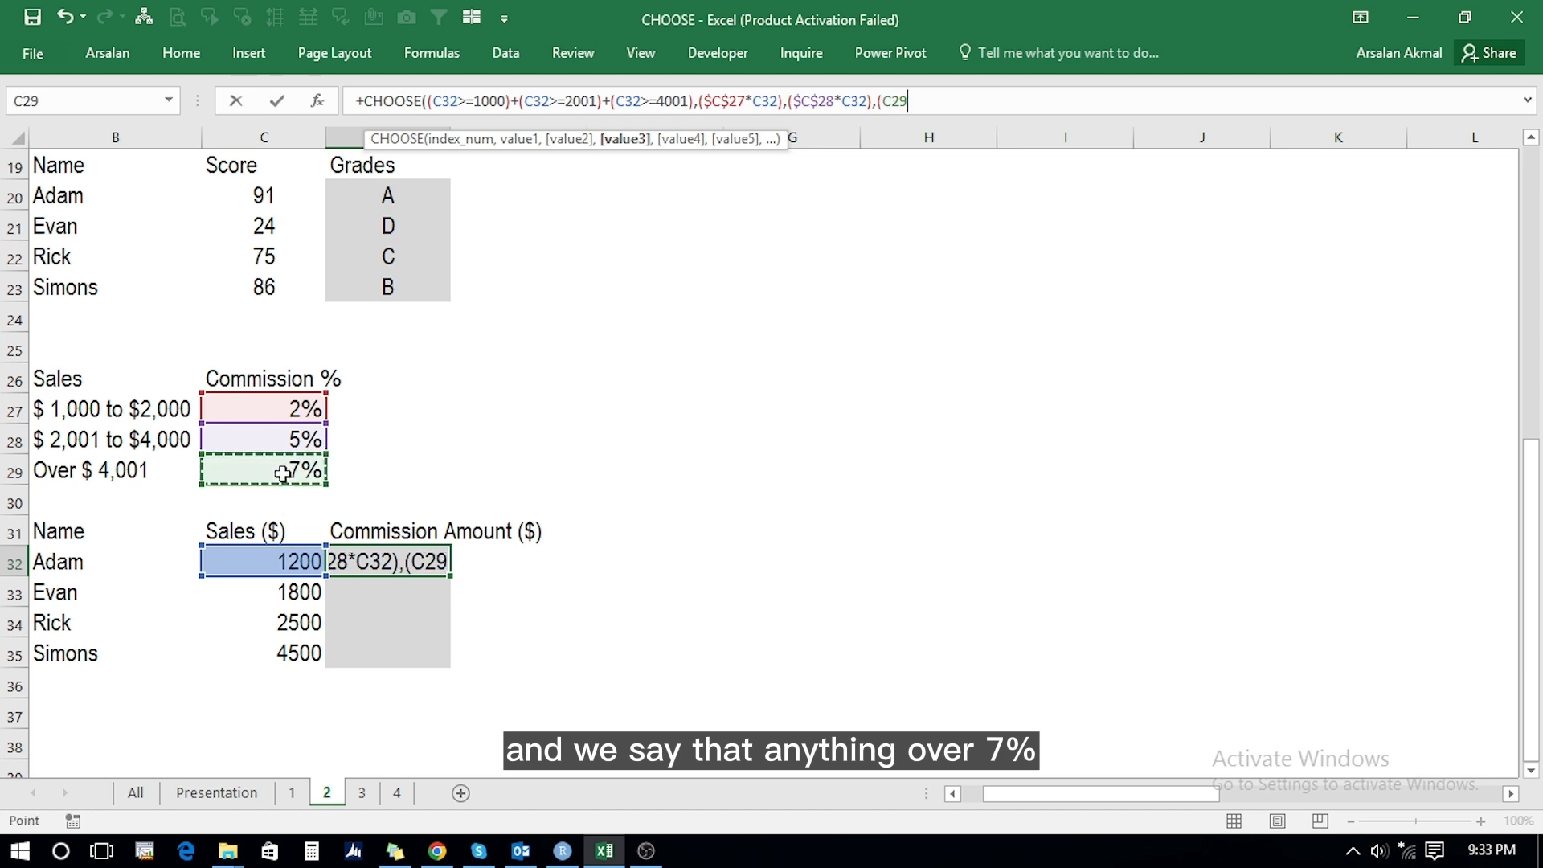
key("F4")
type("*")
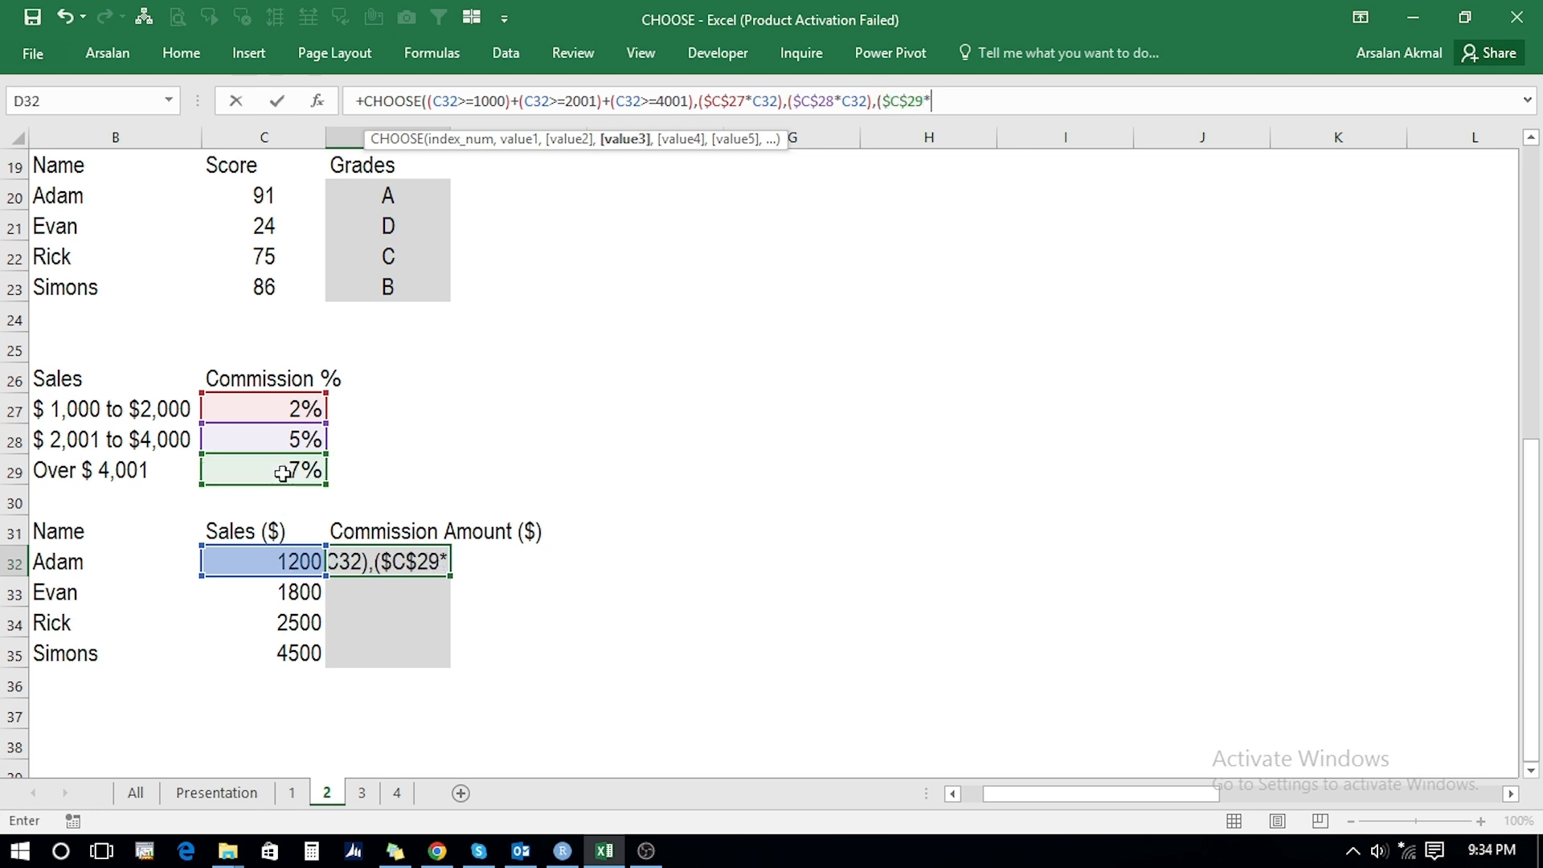
left_click(277, 564)
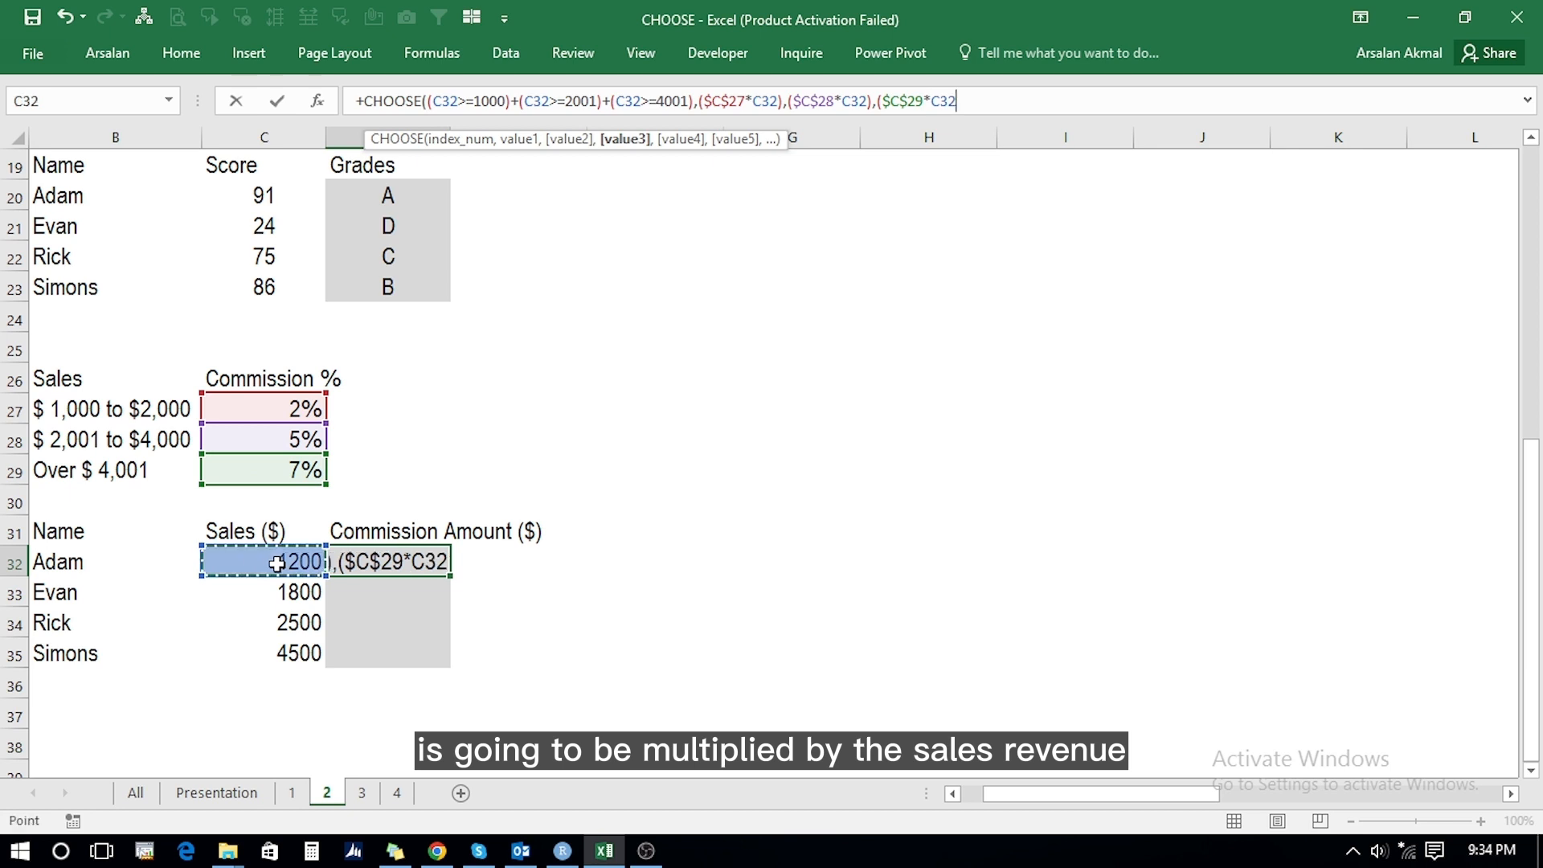
type(")")
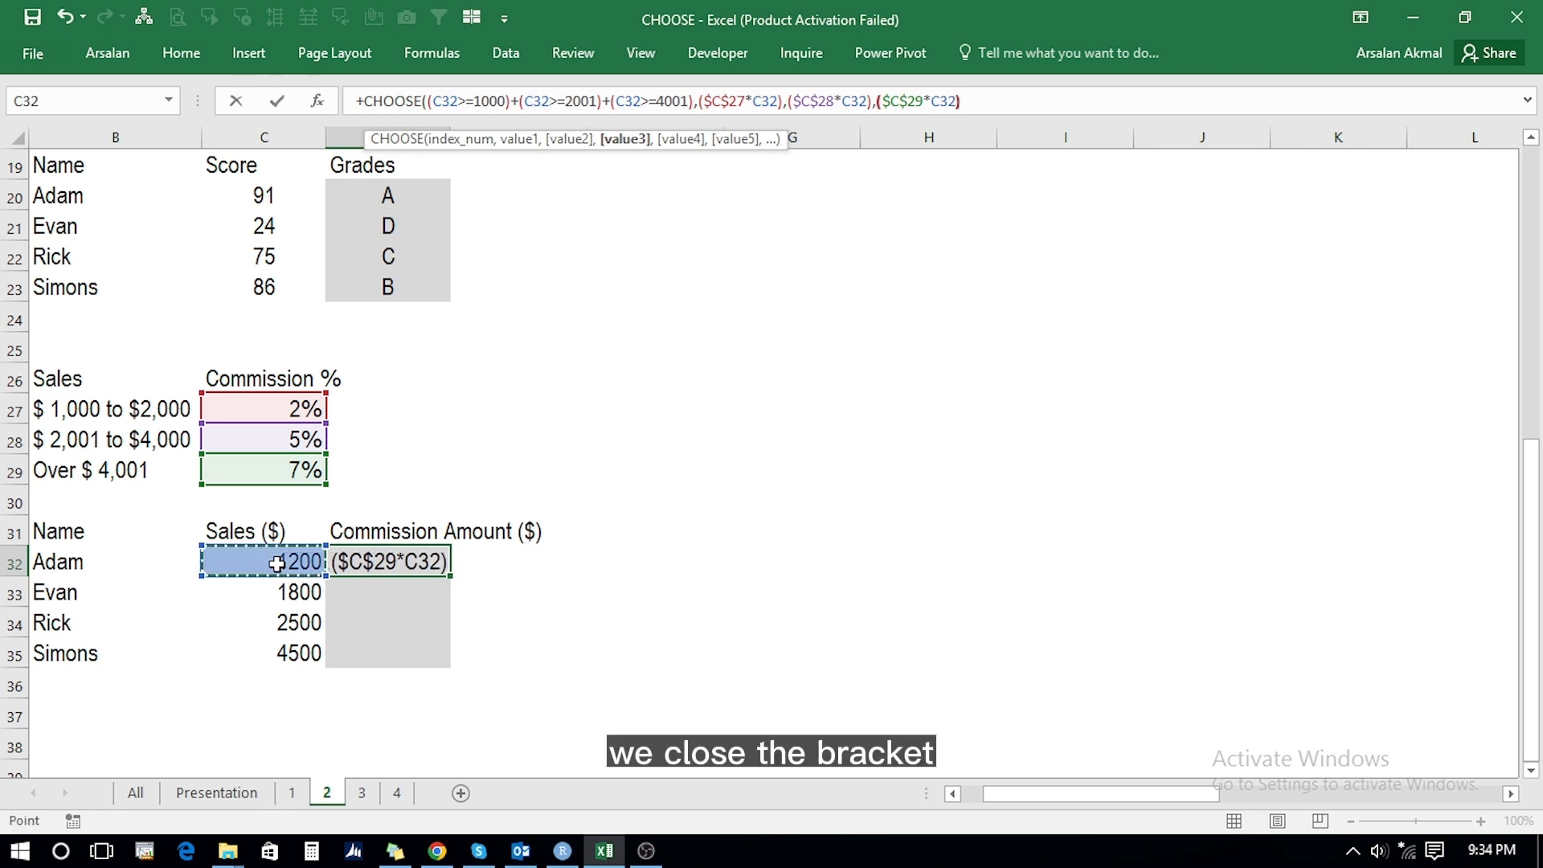
Step: Close the CHOOSE formula in D32 and copy it down to D35 to fill all the commission amounts
type(")")
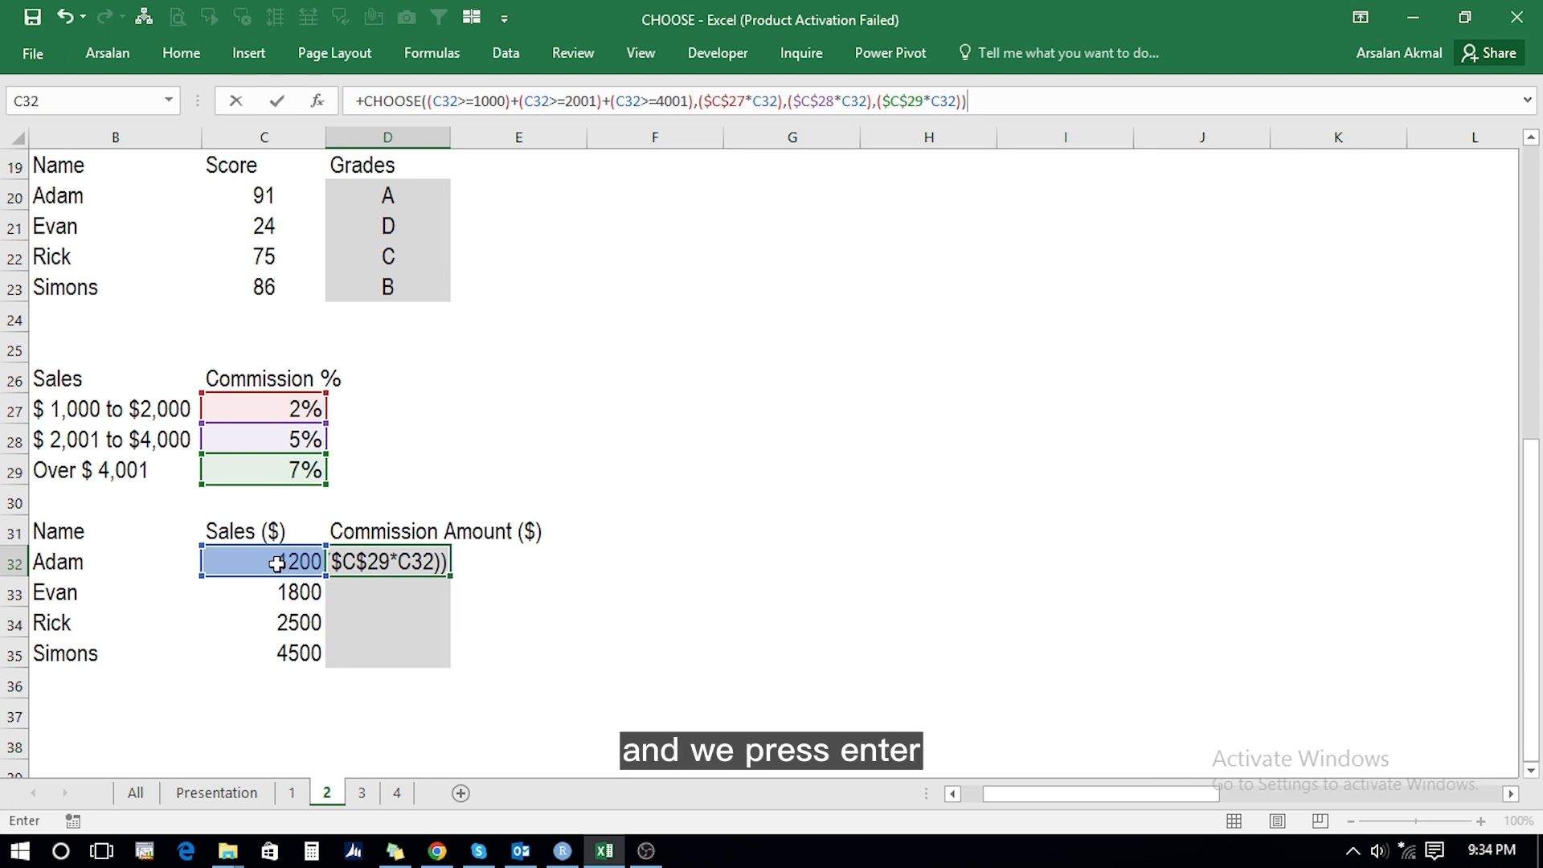
key("Return")
key("Up")
key("ctrl+c")
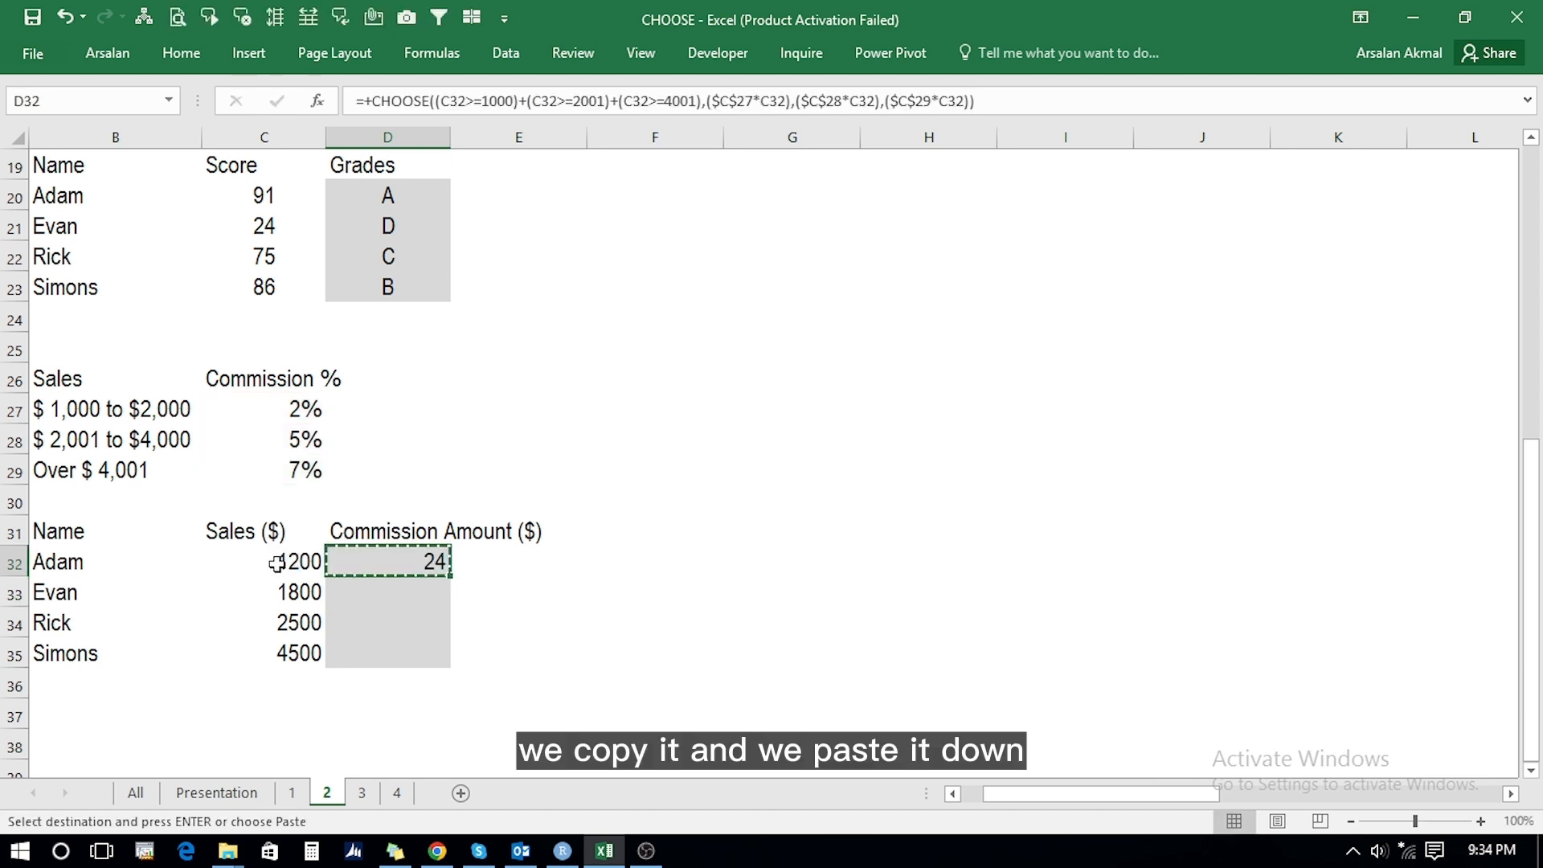
key("shift+Down")
key("shift+Down")
key("shift+Down")
key("Return")
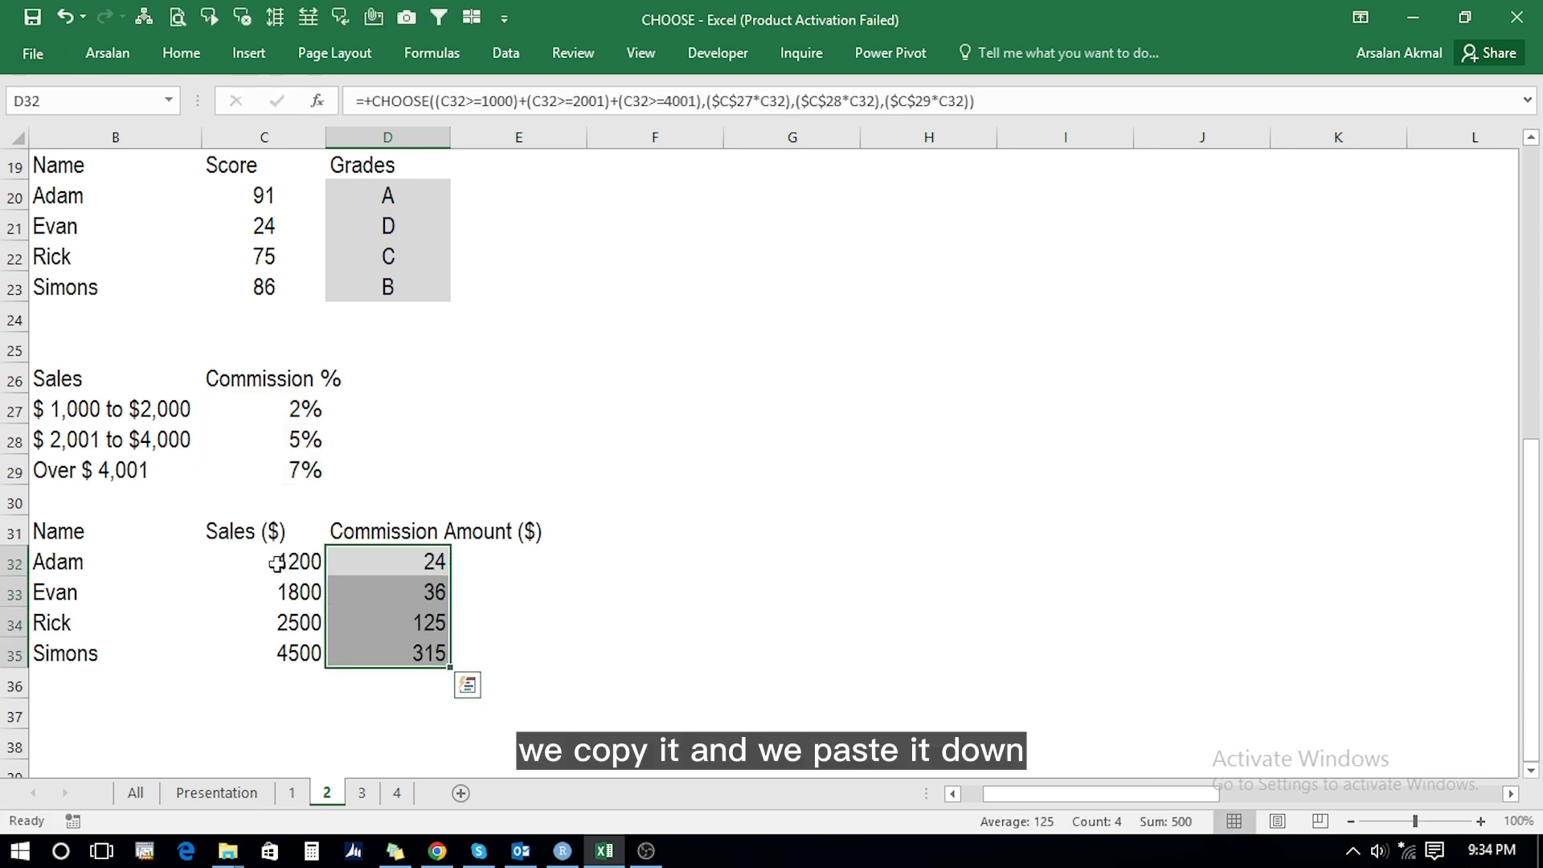
Step: Check the D34 commission manually by calculating C34*C28 in E34, and clear that check cell
left_click(395, 593)
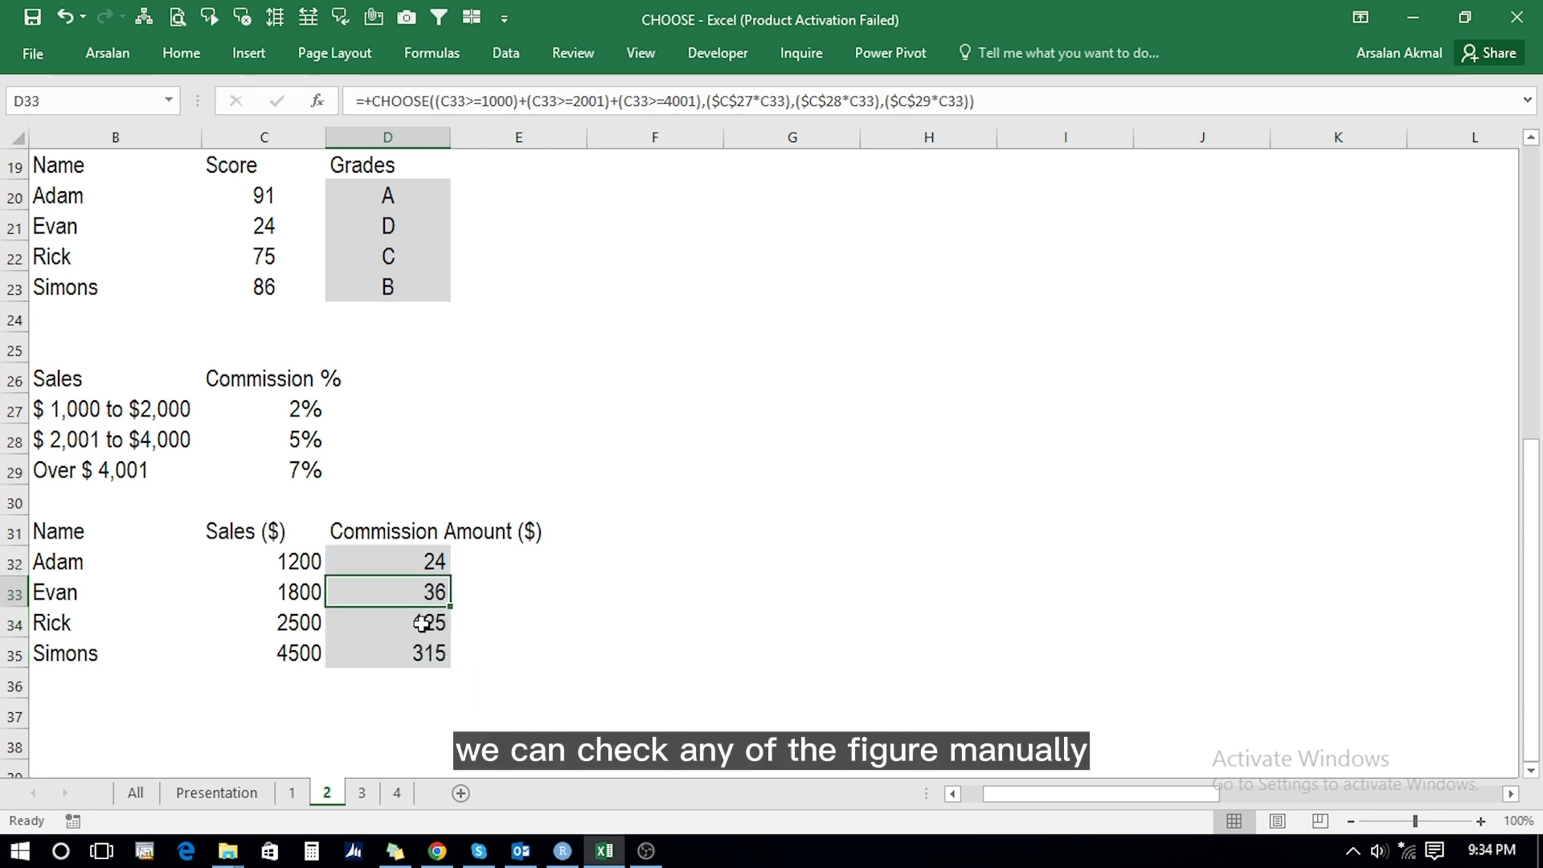
left_click(599, 627)
left_click(283, 614)
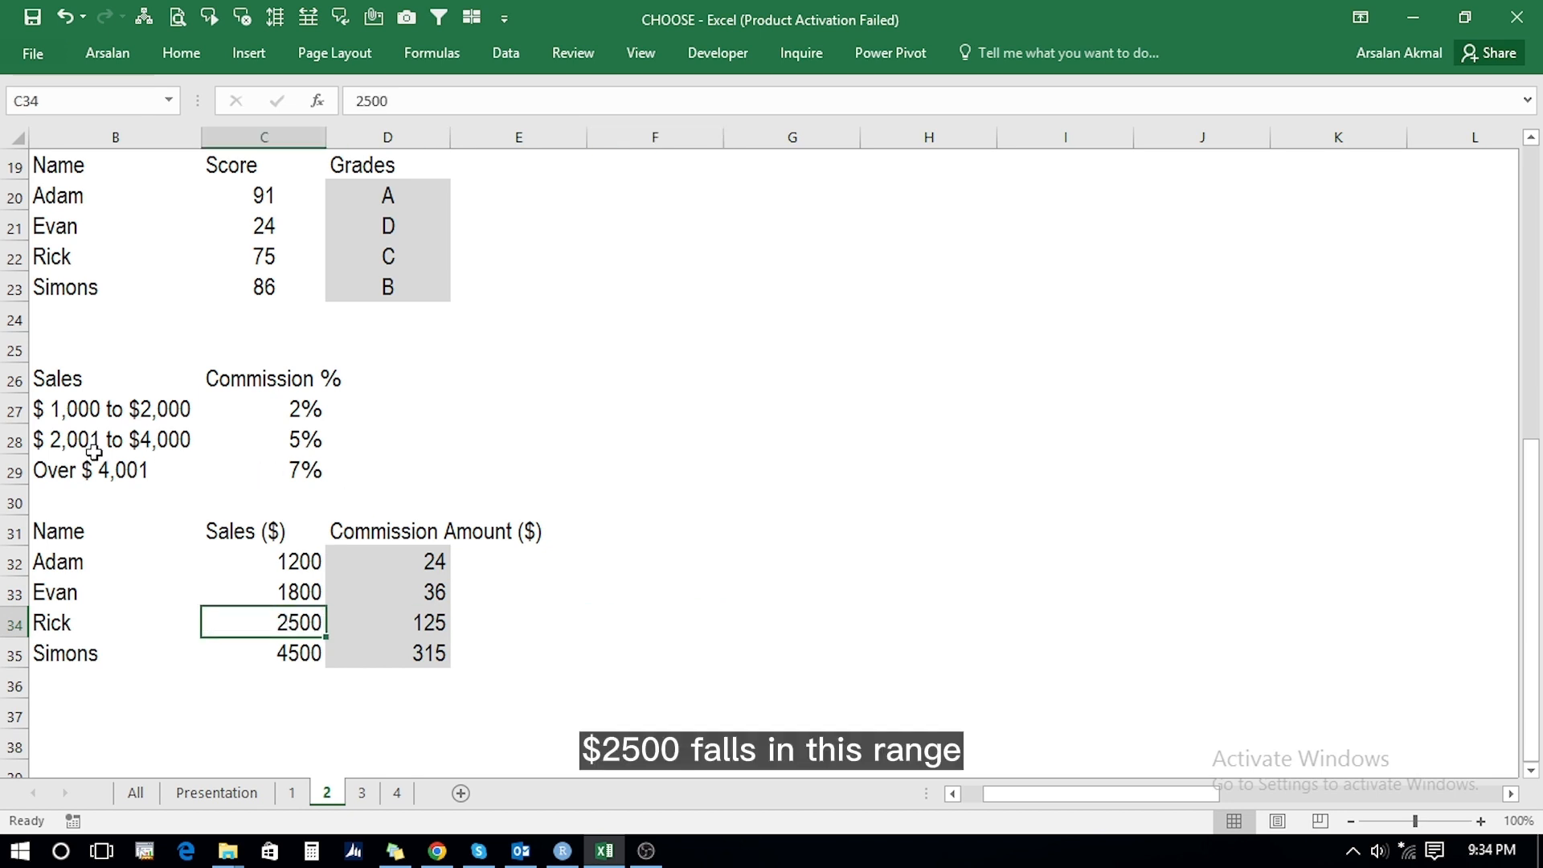
key("Right")
key("Right")
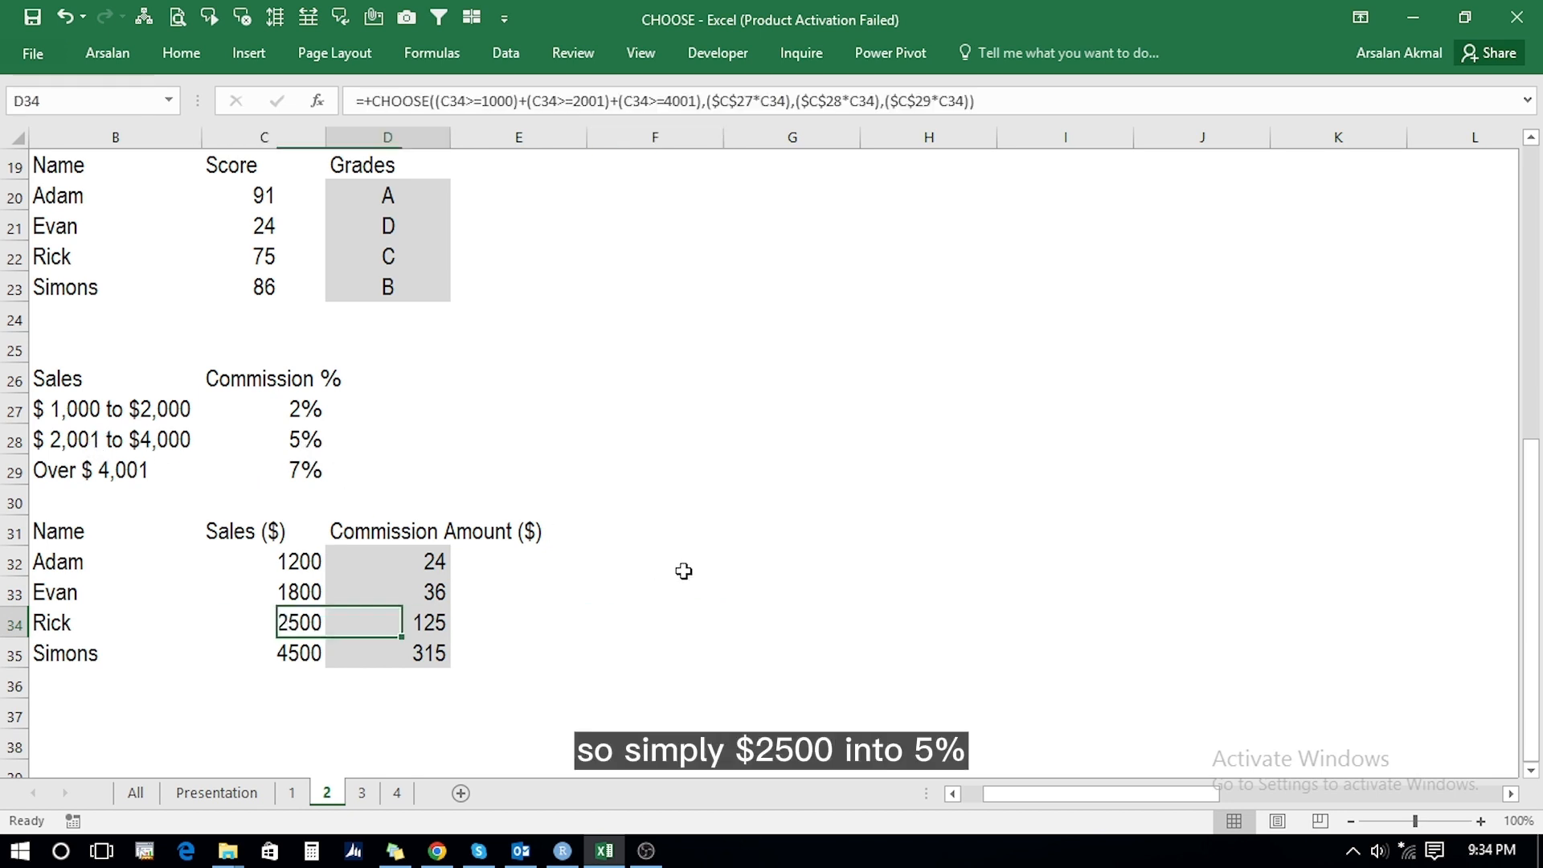
type("+")
key("Left")
key("Left")
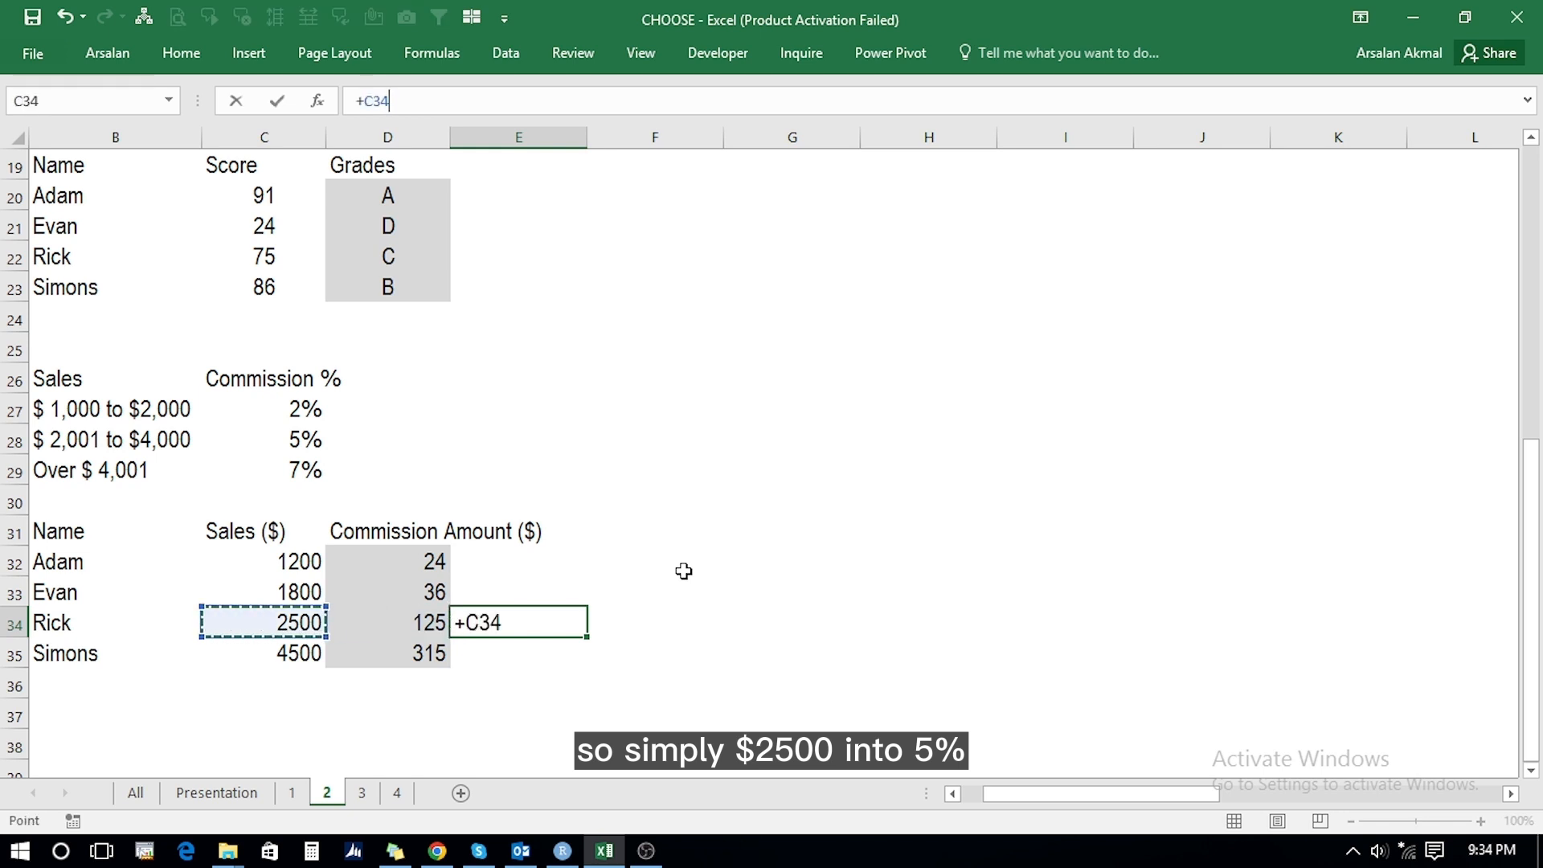
type("*")
key("Left")
key("Left")
key("Up")
key("Up")
key("Up")
key("Up")
key("Up")
key("Up")
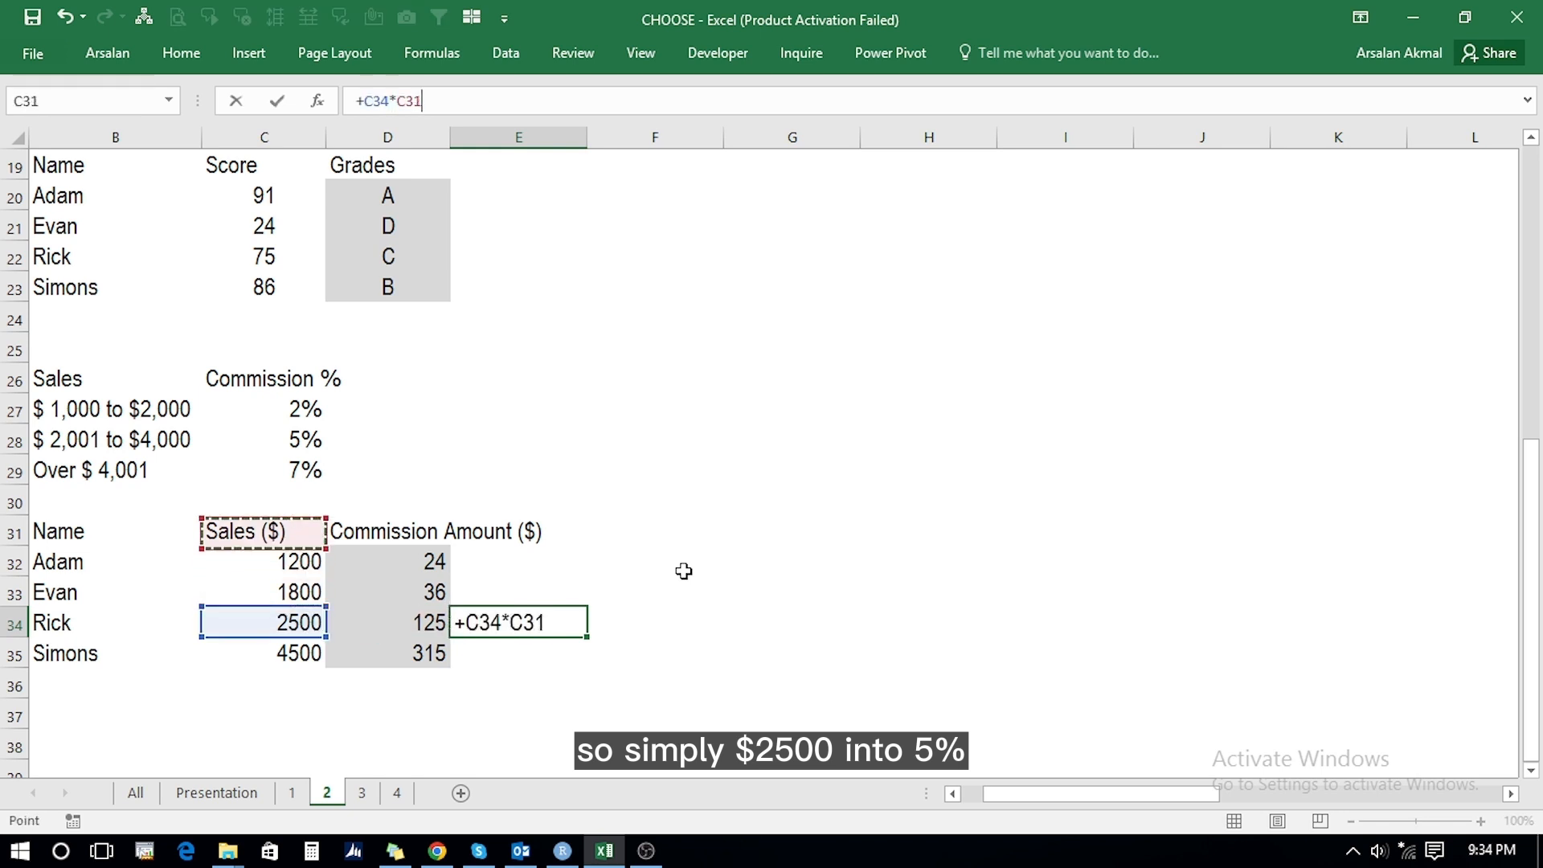
key("Return")
key("Up")
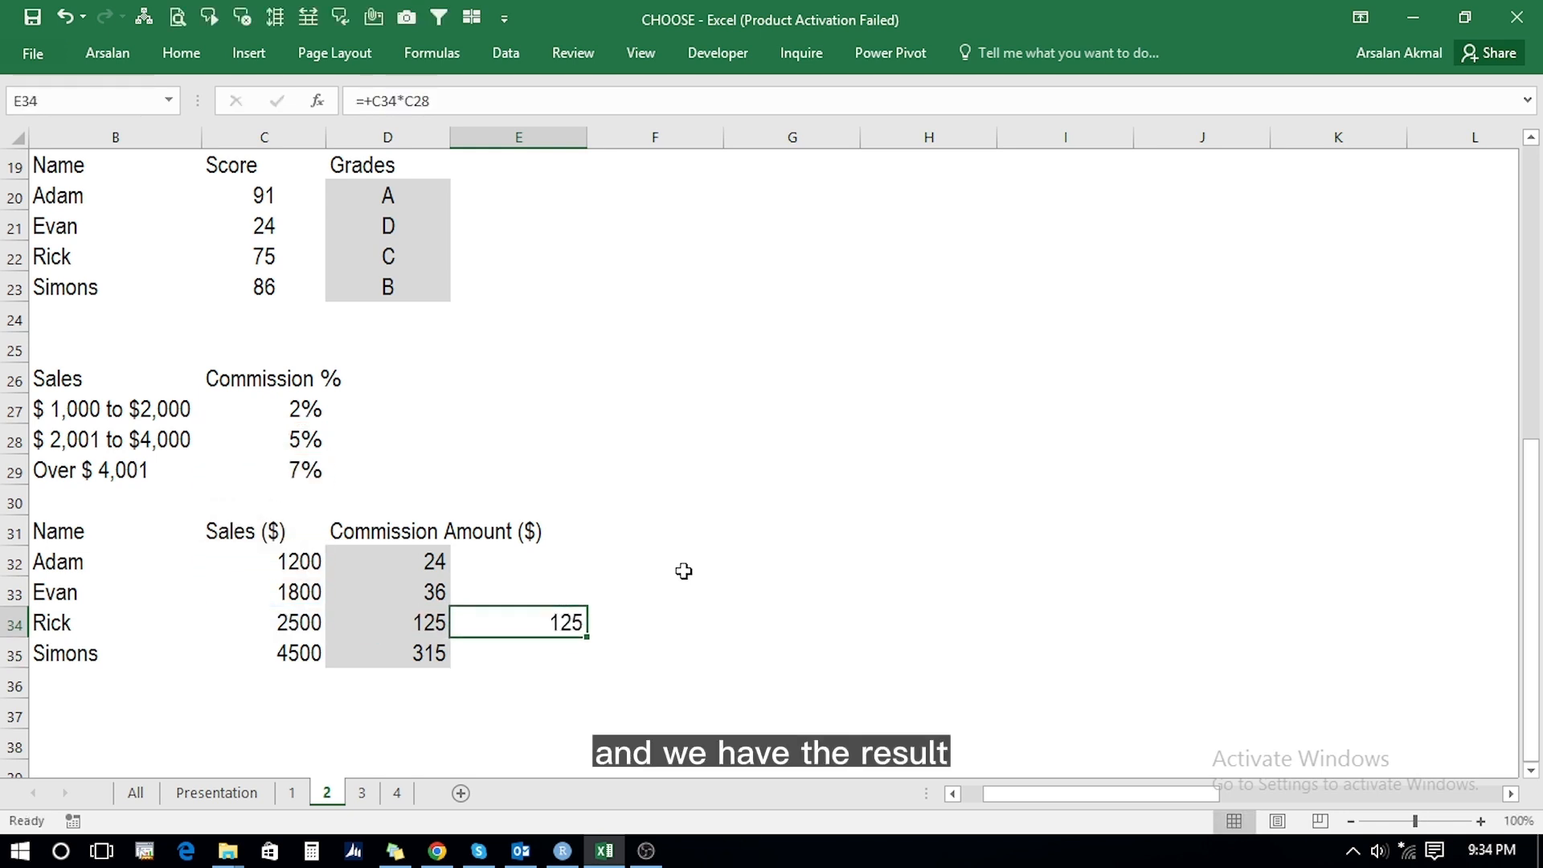
key("Delete")
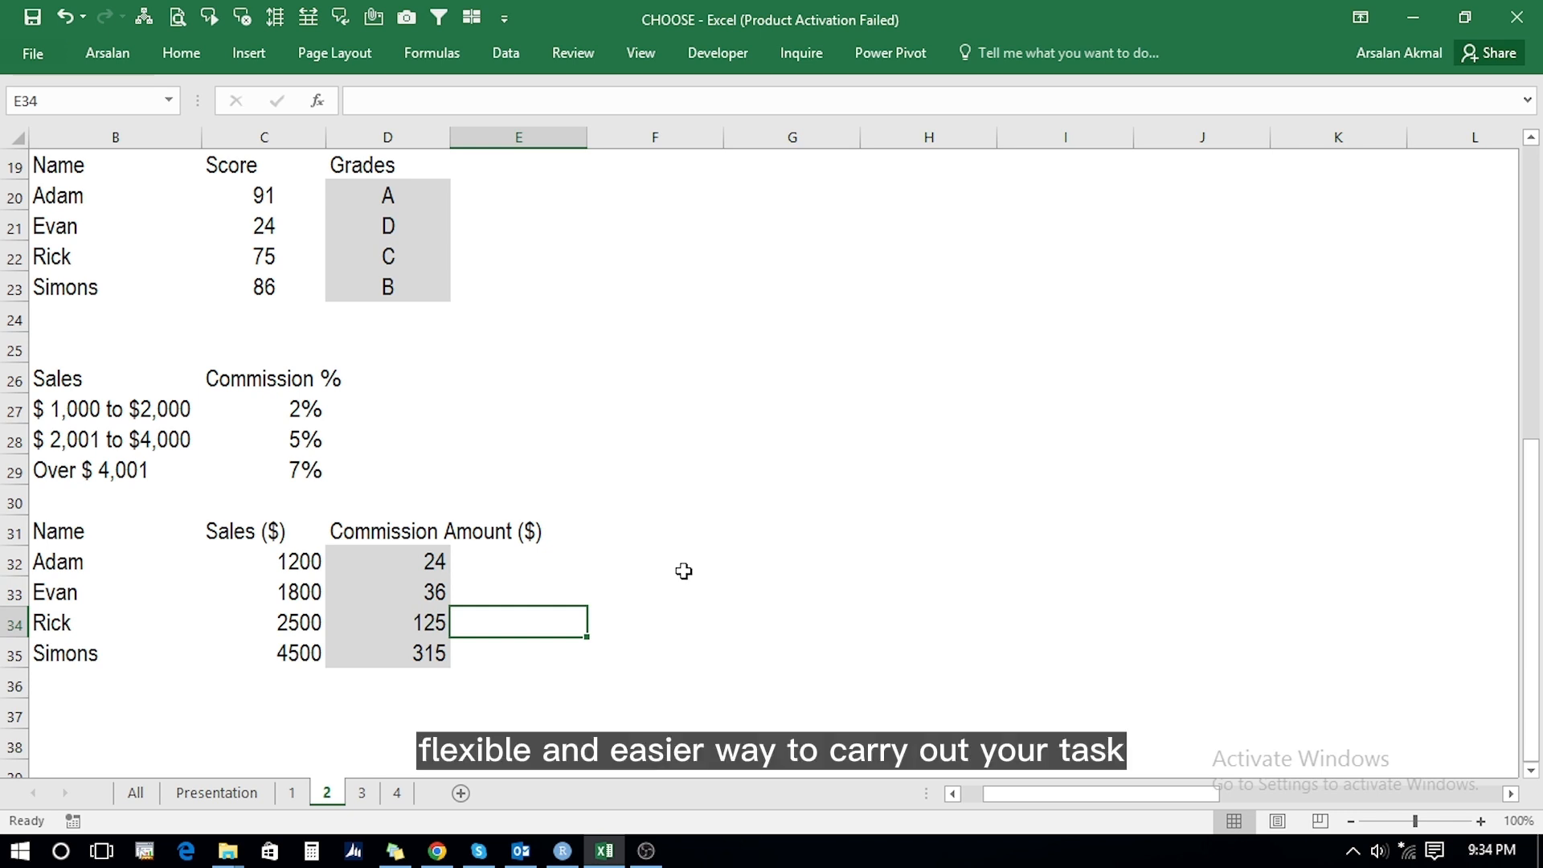
key("Up")
key("Up")
key("Up")
key("Up")
key("Up")
key("Up")
key("Up")
key("Up")
key("Up")
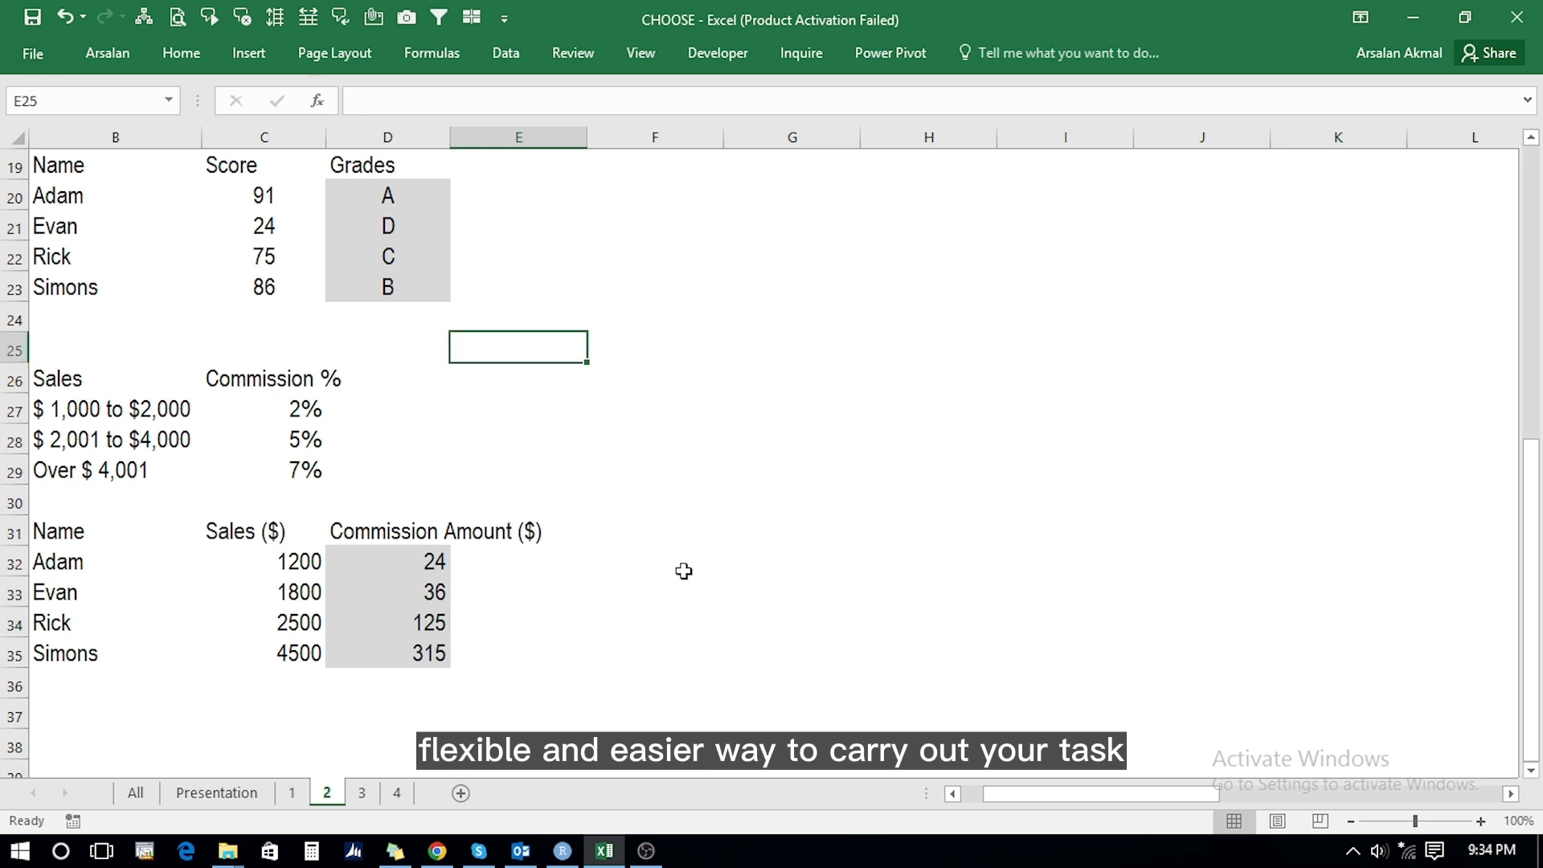
key("Down")
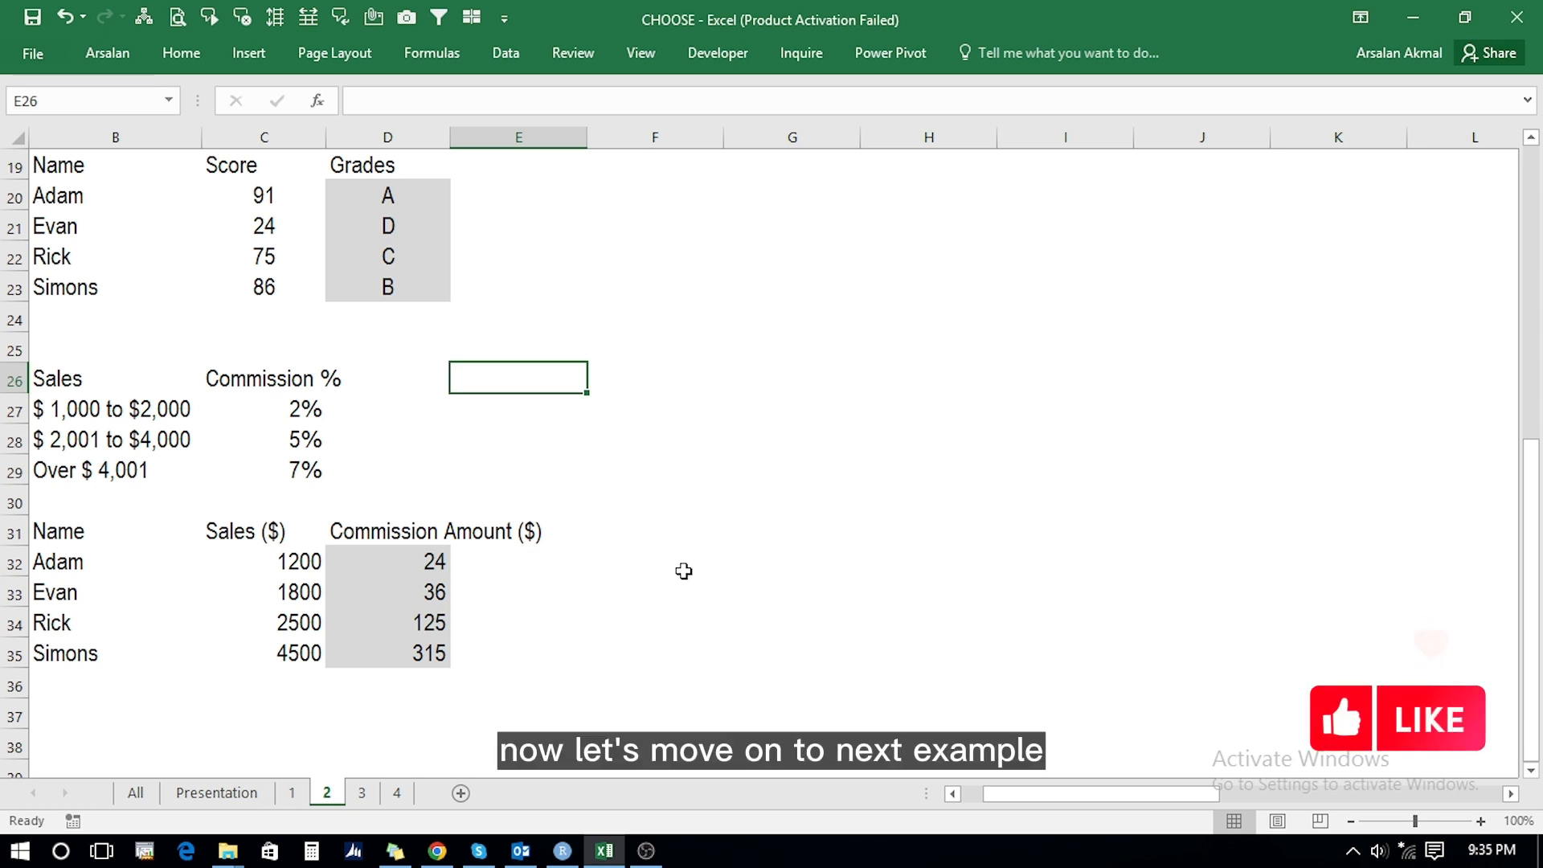
Step: Open sheet 3, look over the country names in B4:C8 and go to cell E4
key("ctrl+Page_Down")
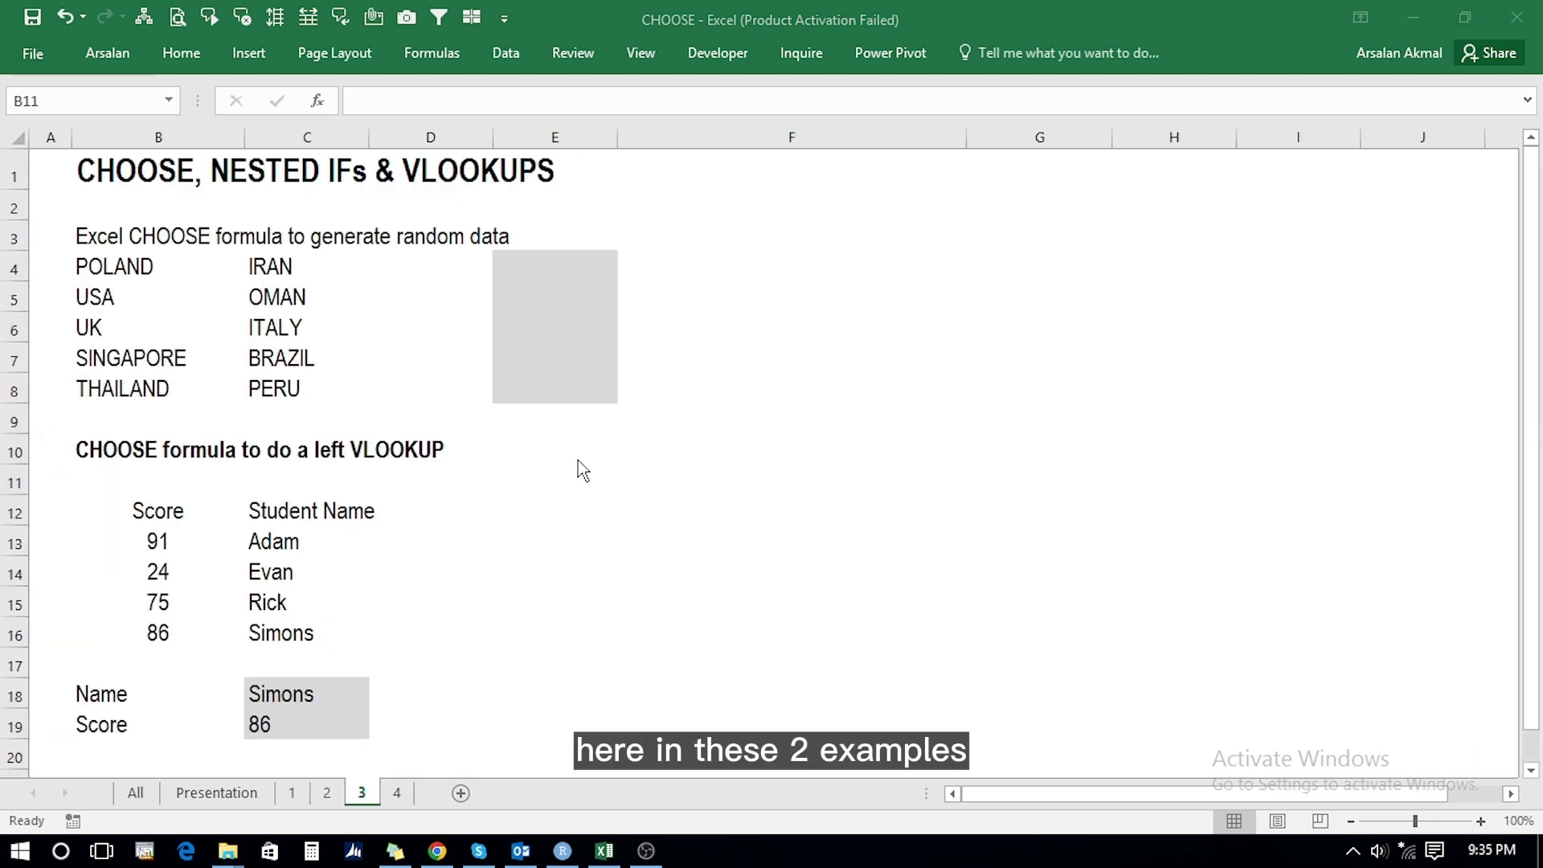
left_click(556, 302)
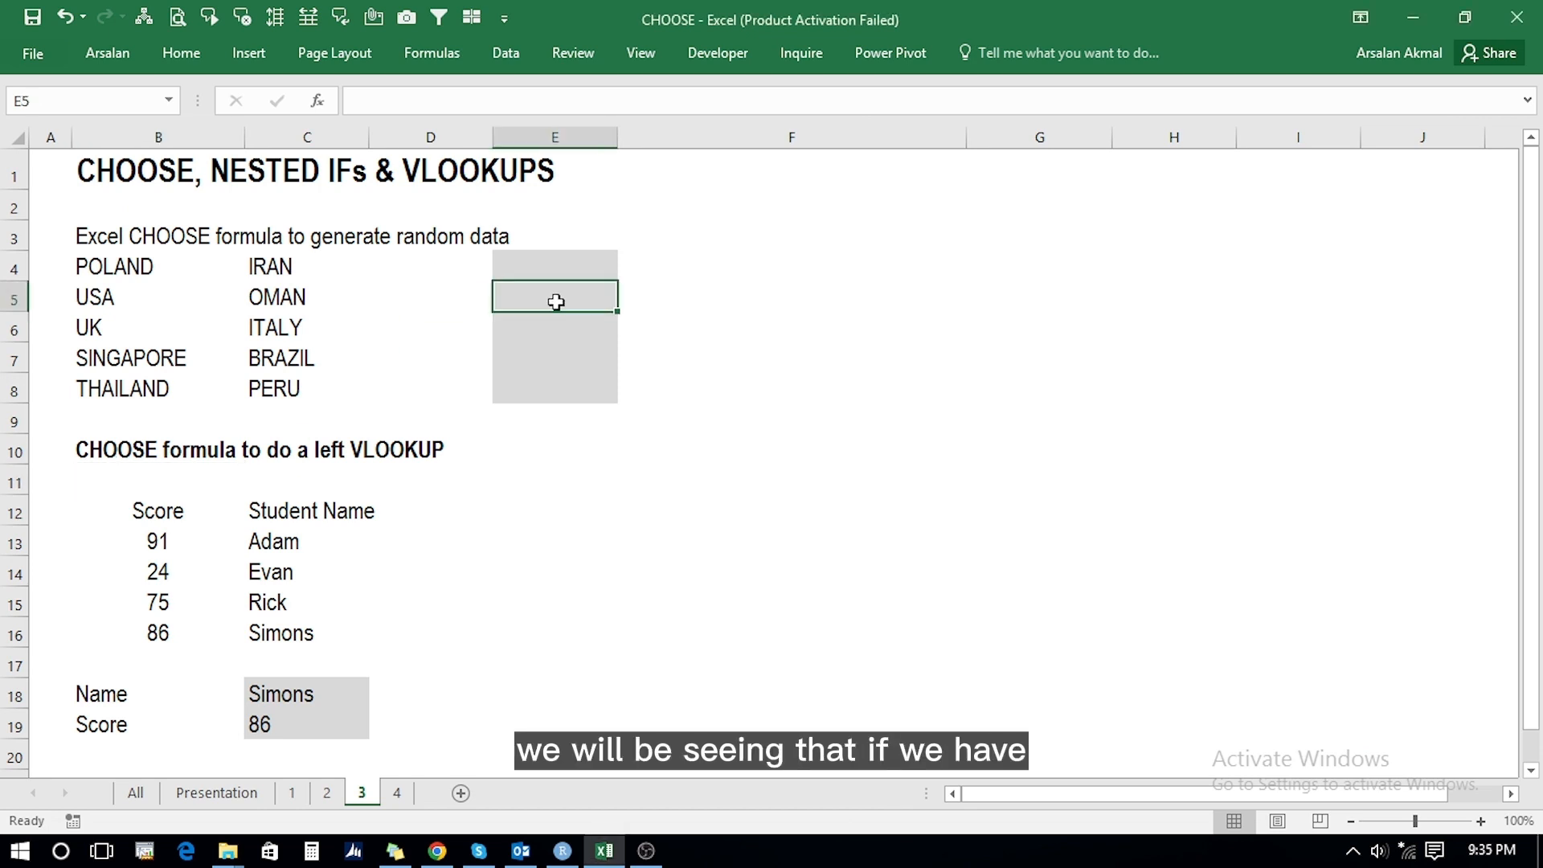
left_click(113, 270)
key("Down")
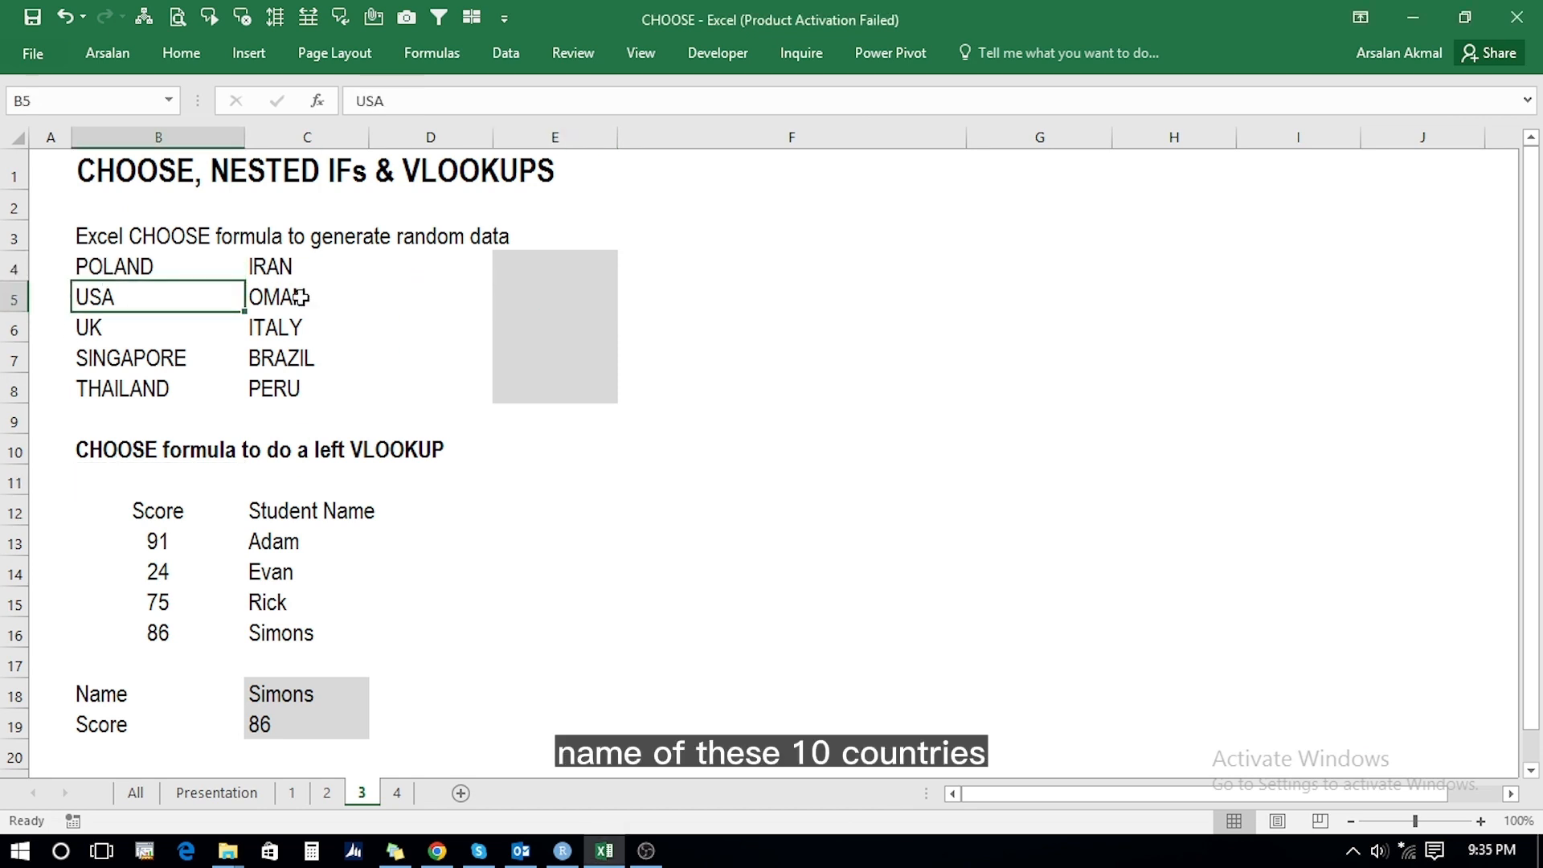
key("Down")
key("Down")
key("Right")
key("Up")
key("Up")
key("Up")
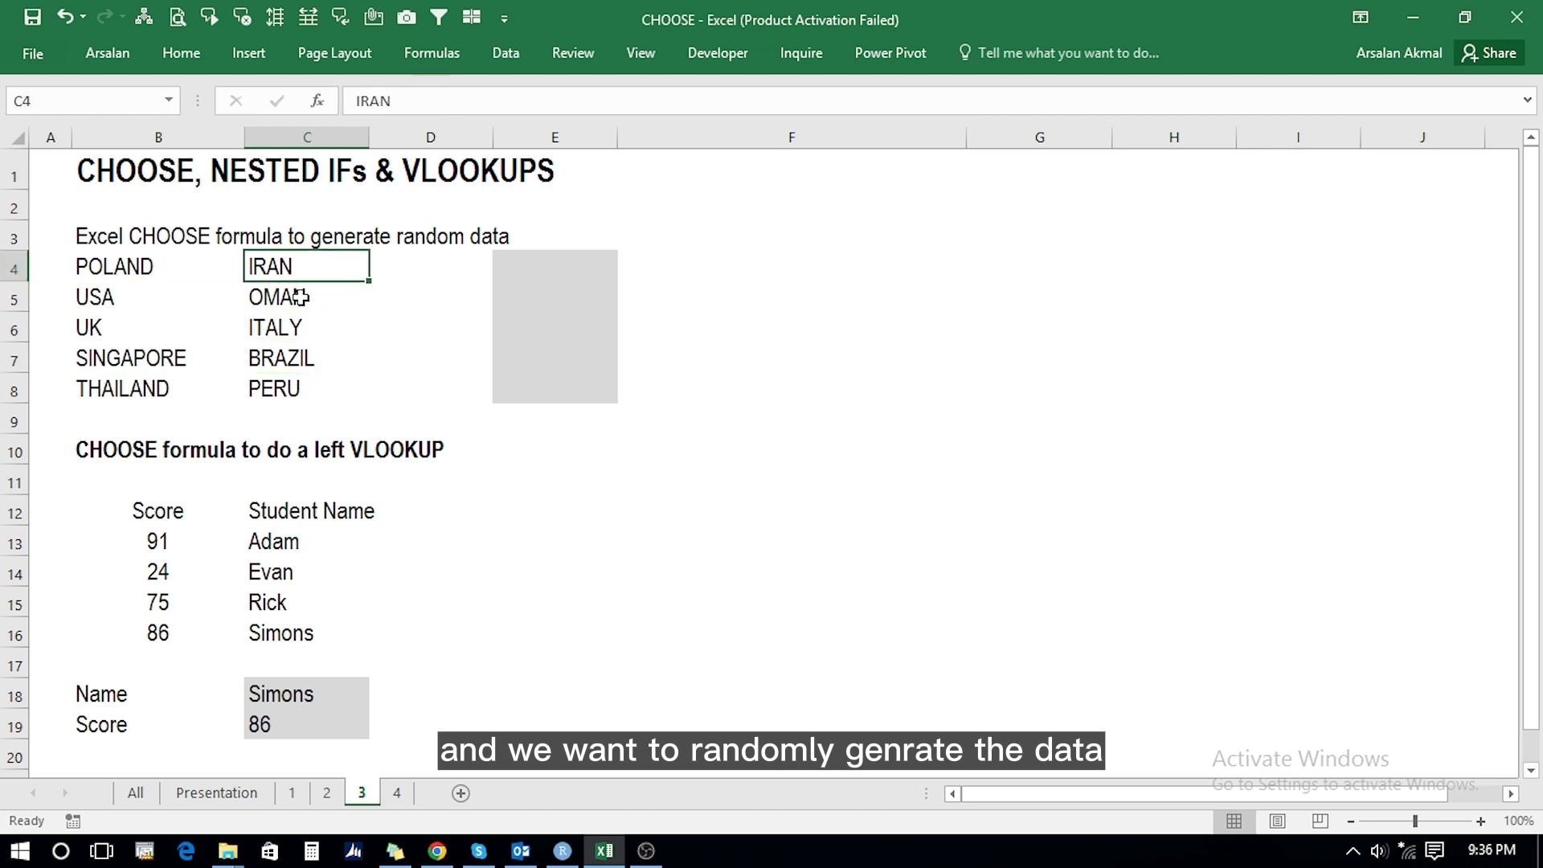
key("Right")
key("Right")
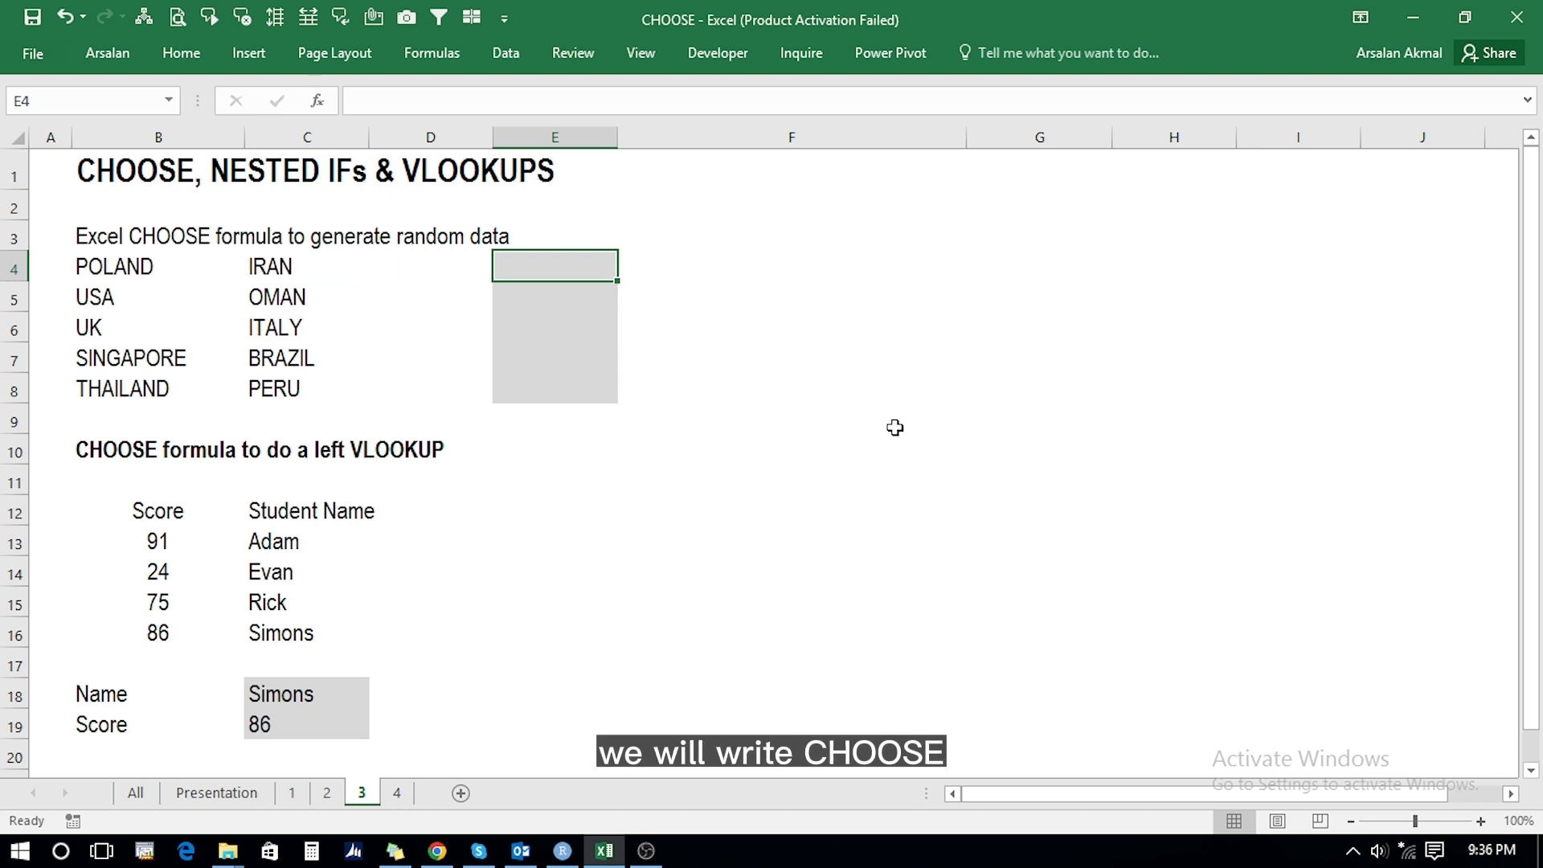
Step: Start a CHOOSE formula in E4 with RANDBETWEEN(1,10) as its index number
type("=choo")
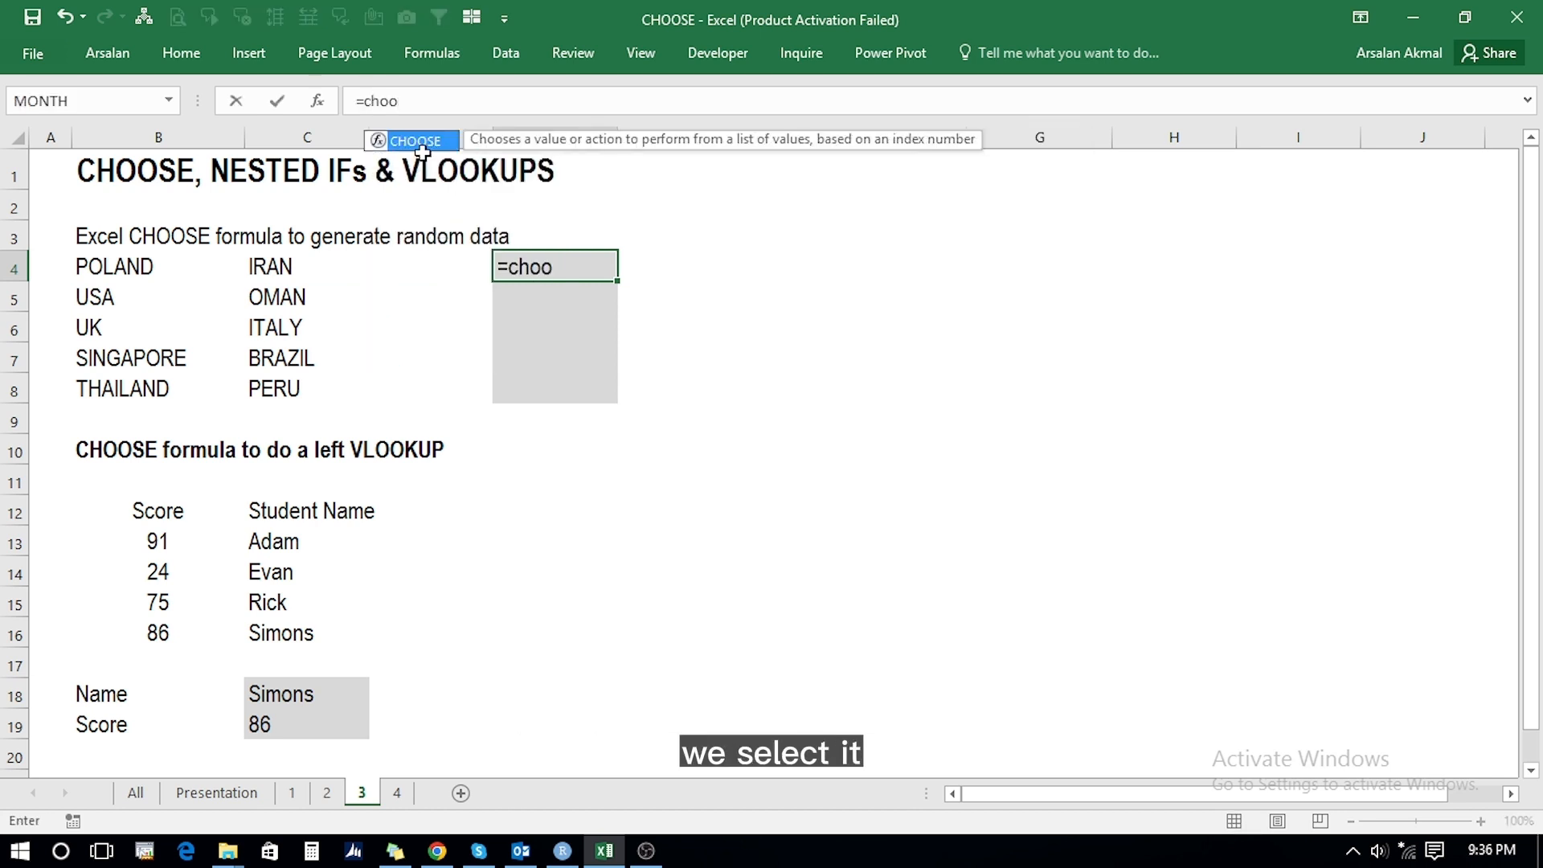
key("Tab")
type("ran")
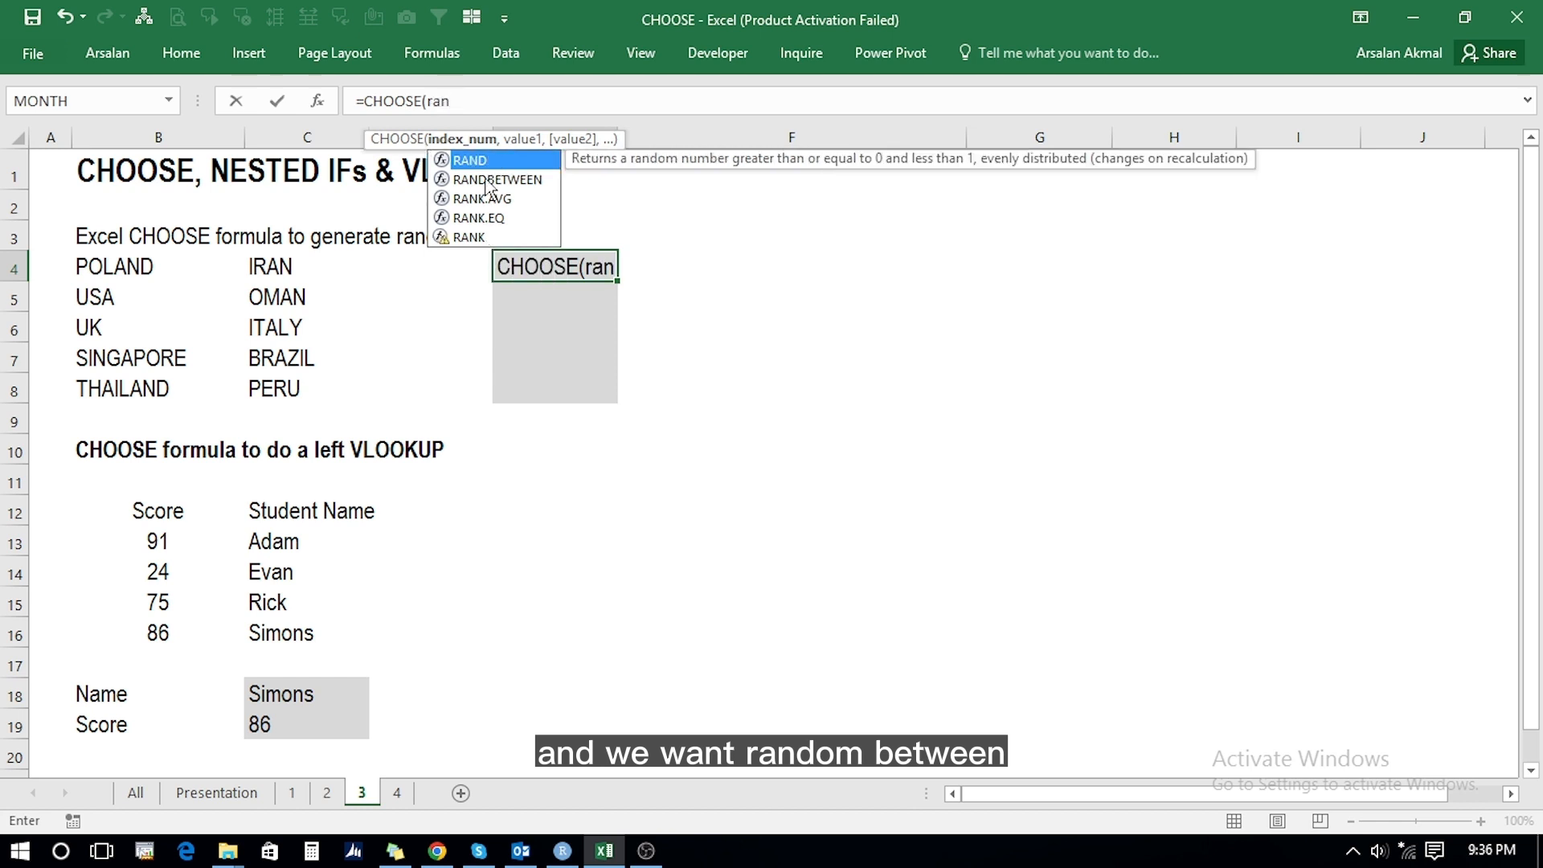
left_click(487, 180)
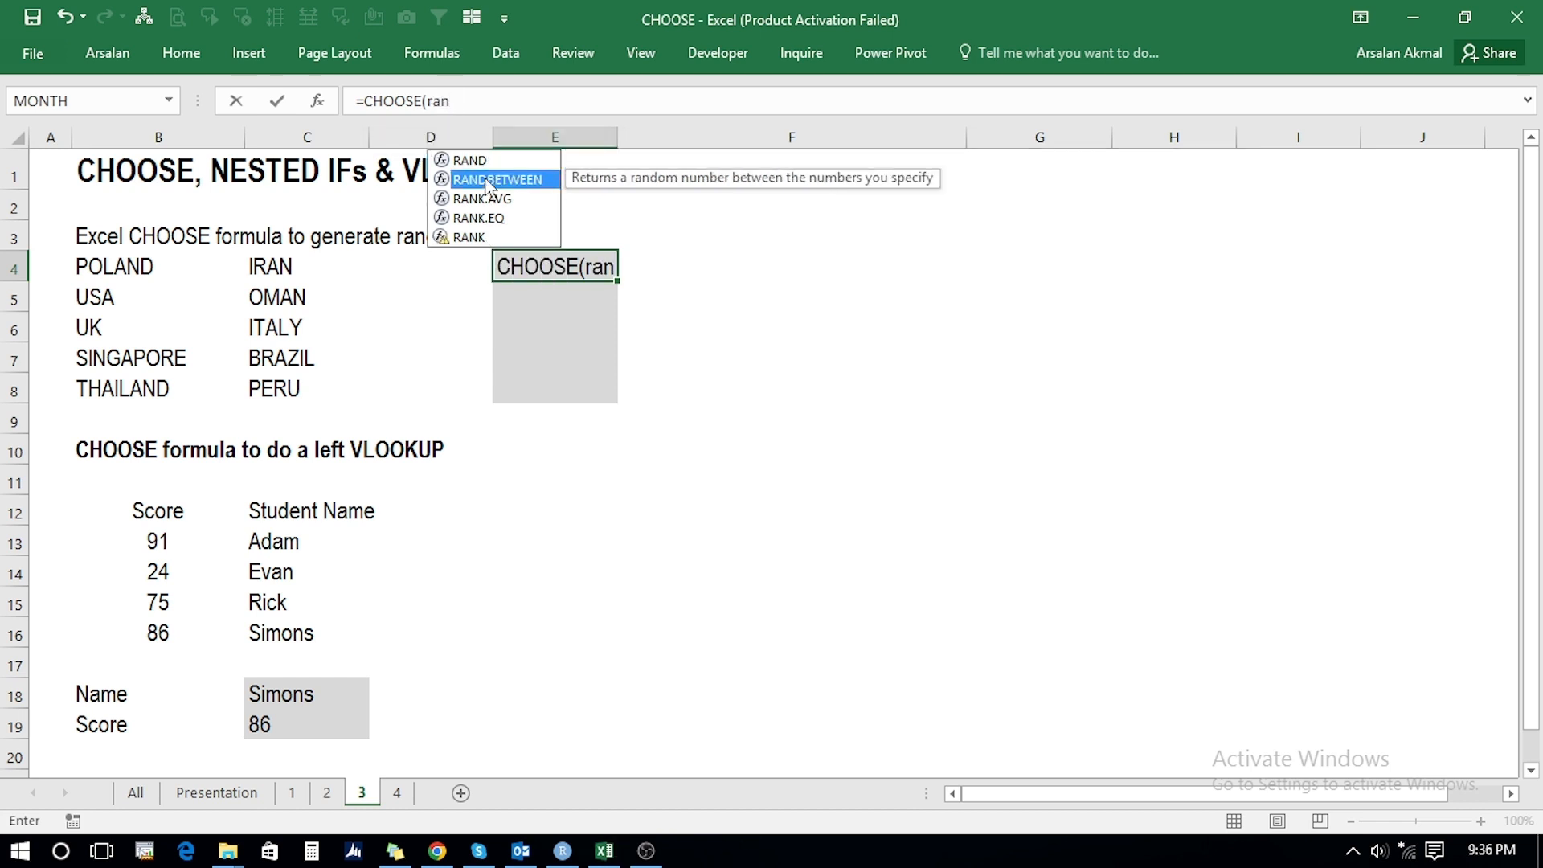
double_click(485, 178)
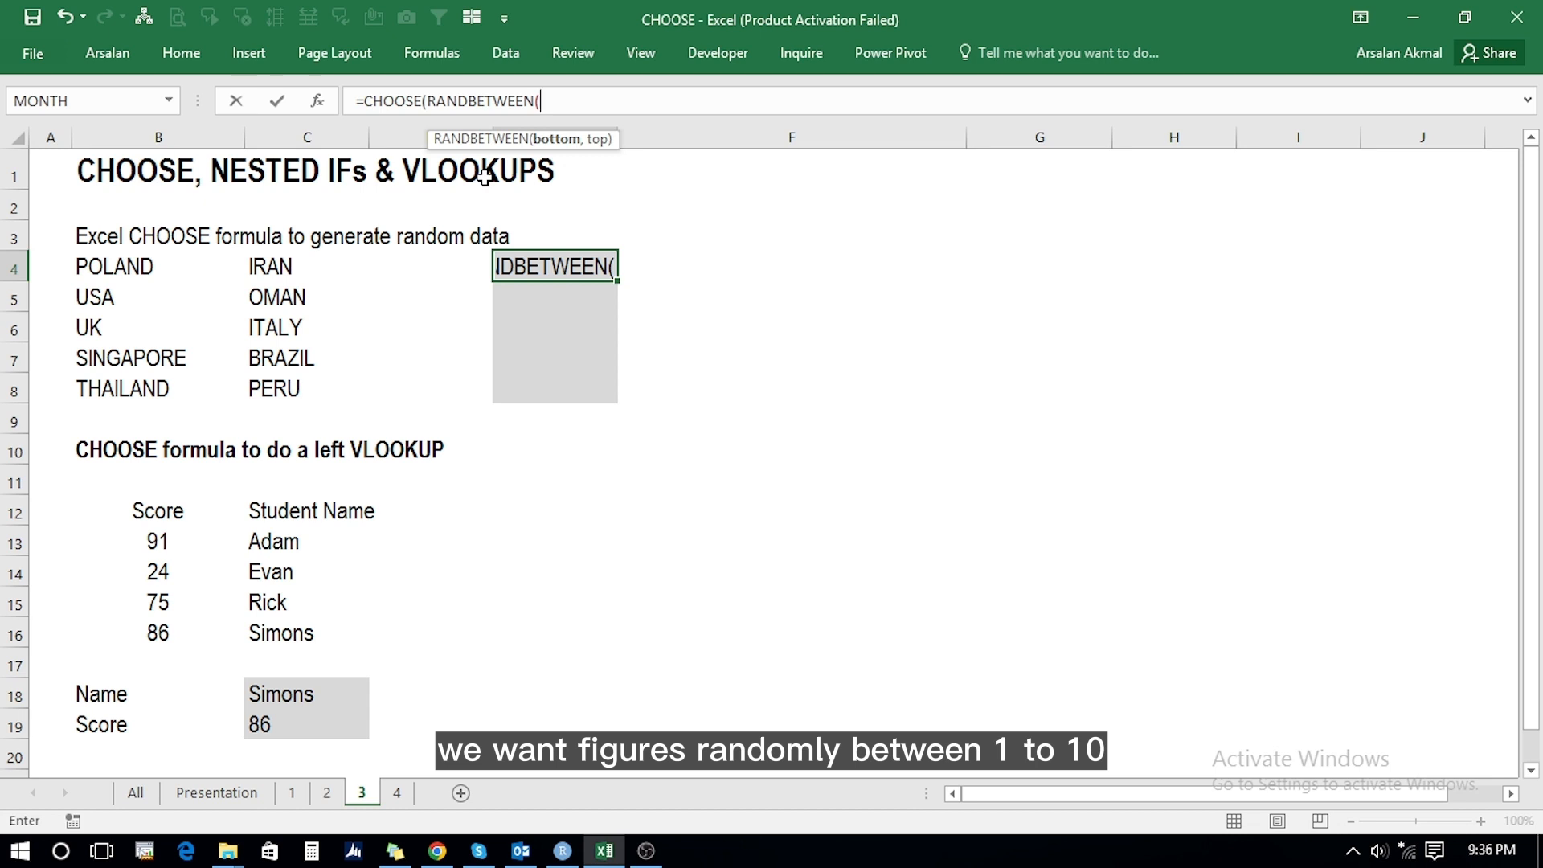
type("1,10")
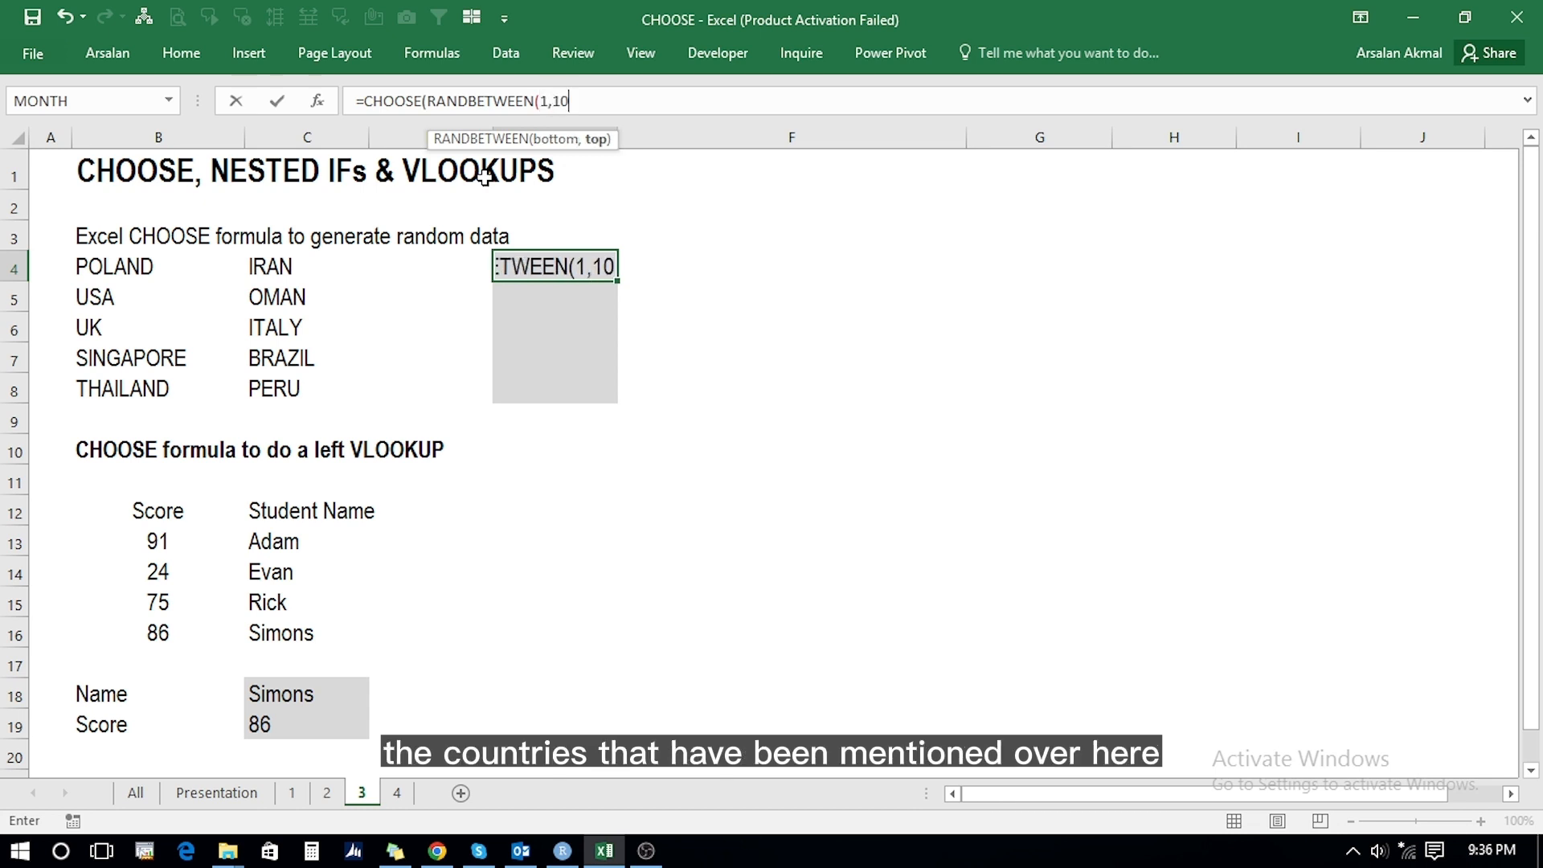
type("),")
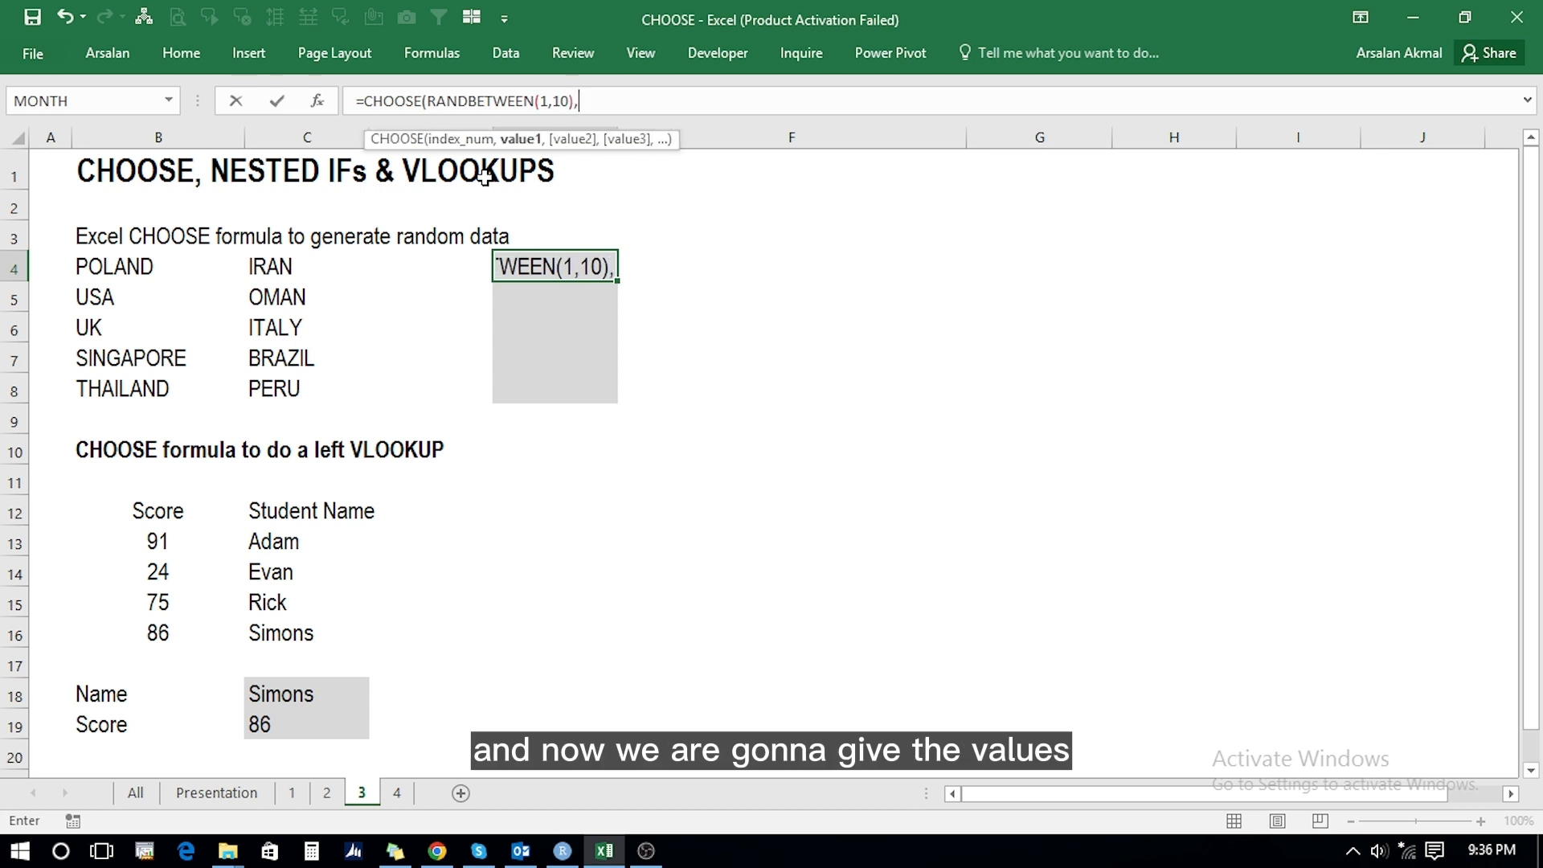
Step: Add the ten country cells B4 to B8 and C4 to C8 as separate CHOOSE values and close the formula
left_click(97, 267)
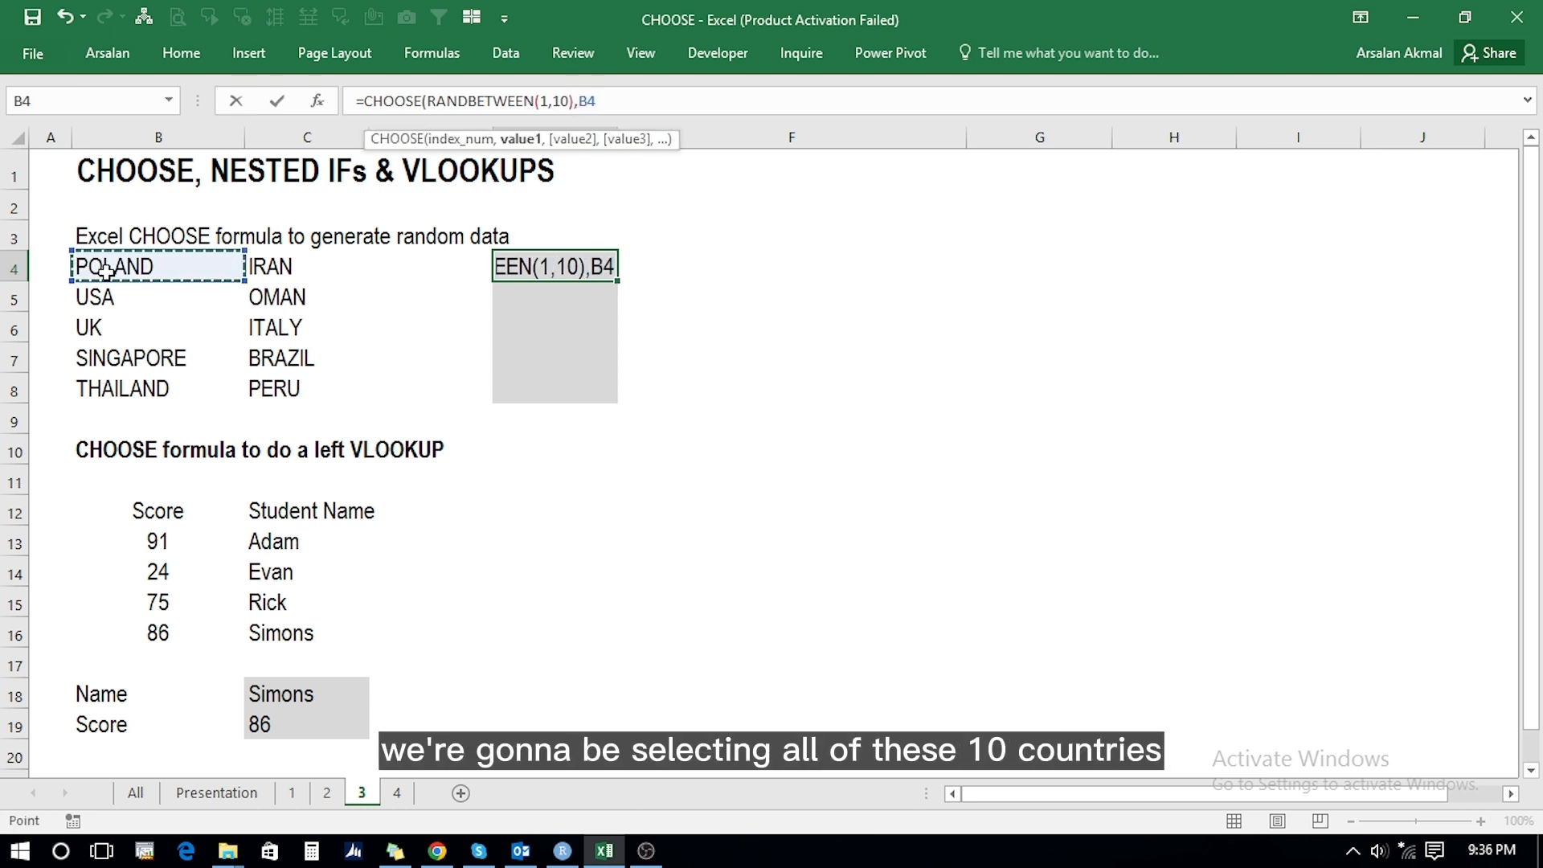
type(",")
left_click(103, 307)
type(",")
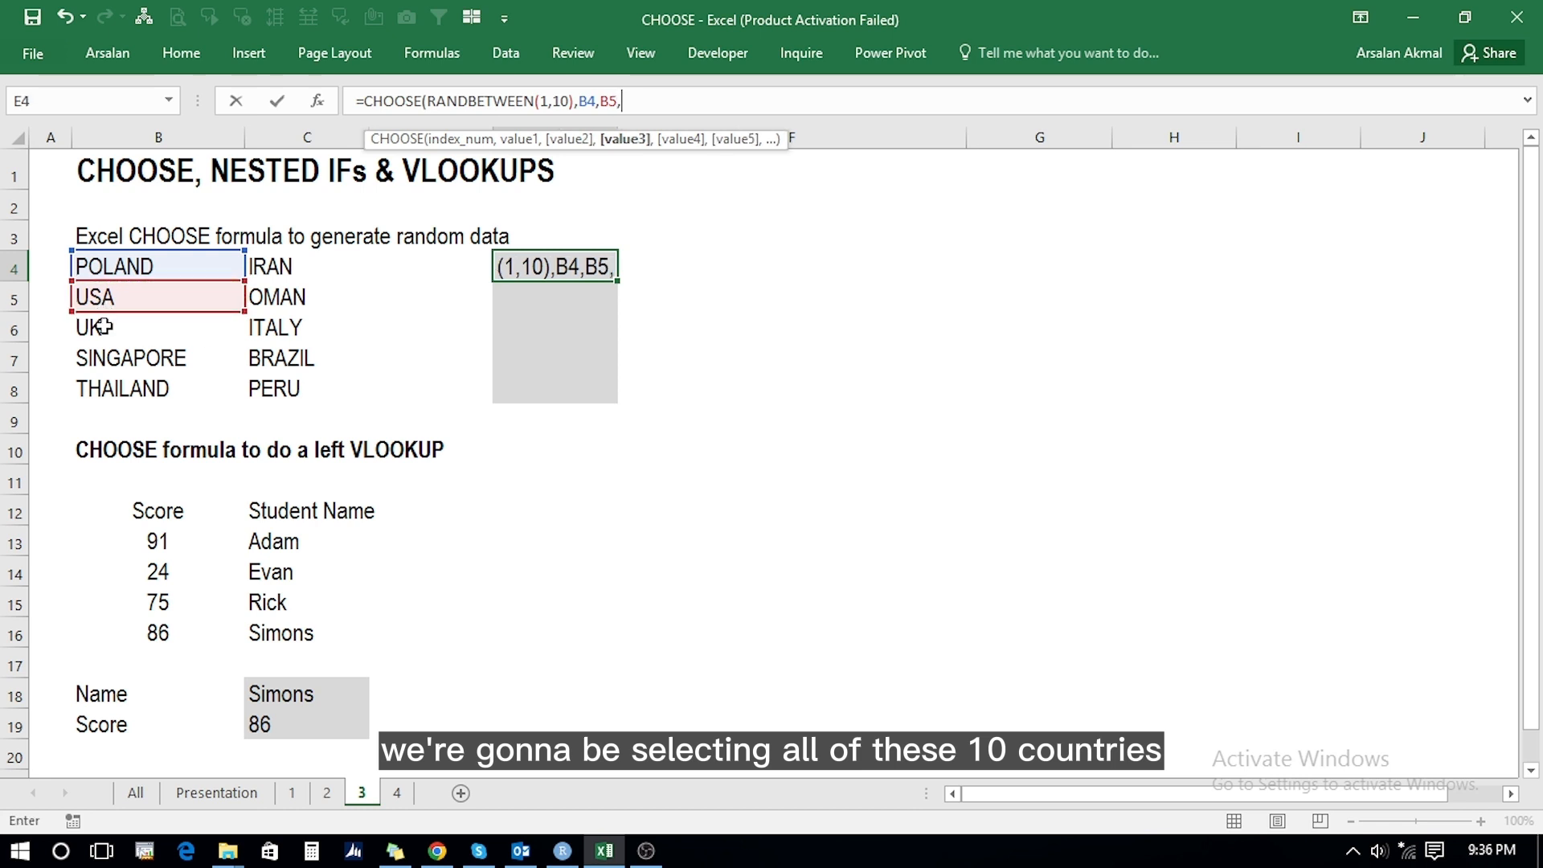
left_click(103, 327)
type(",")
left_click(113, 359)
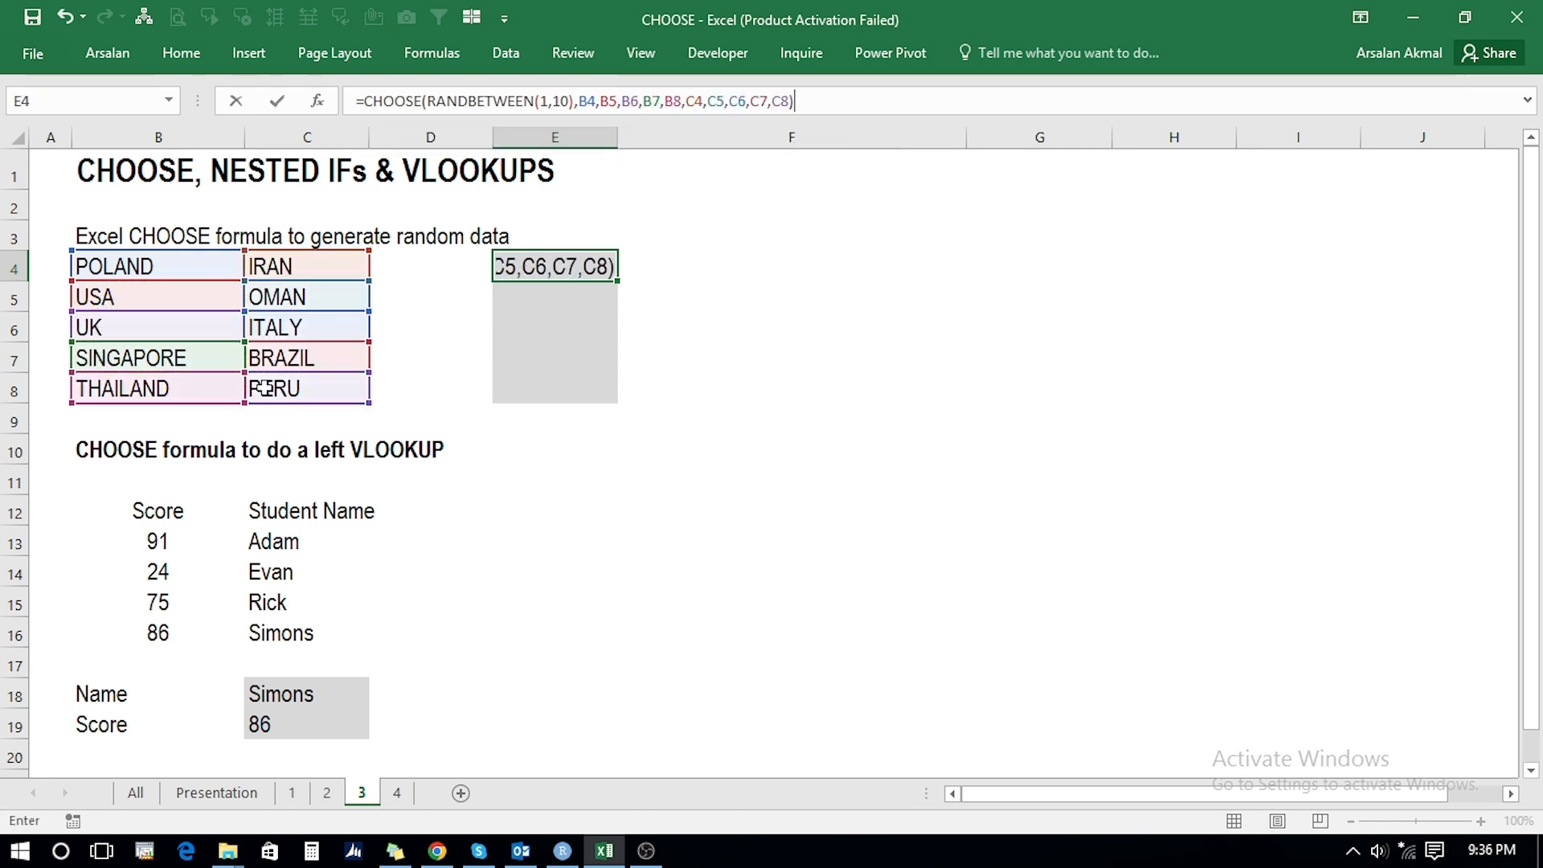
Step: Make all ten country references in the E4 formula absolute, from $B$4 through $C$8
key("F2")
key("Left")
key("shift+Left")
key("shift+Left")
key("shift+Left")
key("shift+Left")
key("shift+Left")
key("shift+Left")
key("shift+Left")
key("shift+Left")
key("shift+Left")
key("shift+Left")
key("shift+Left")
key("shift+Left")
key("shift+Left")
key("shift+Left")
key("shift+Left")
key("shift+Left")
key("shift+Left")
key("shift+Left")
key("shift+Left")
key("shift+Left")
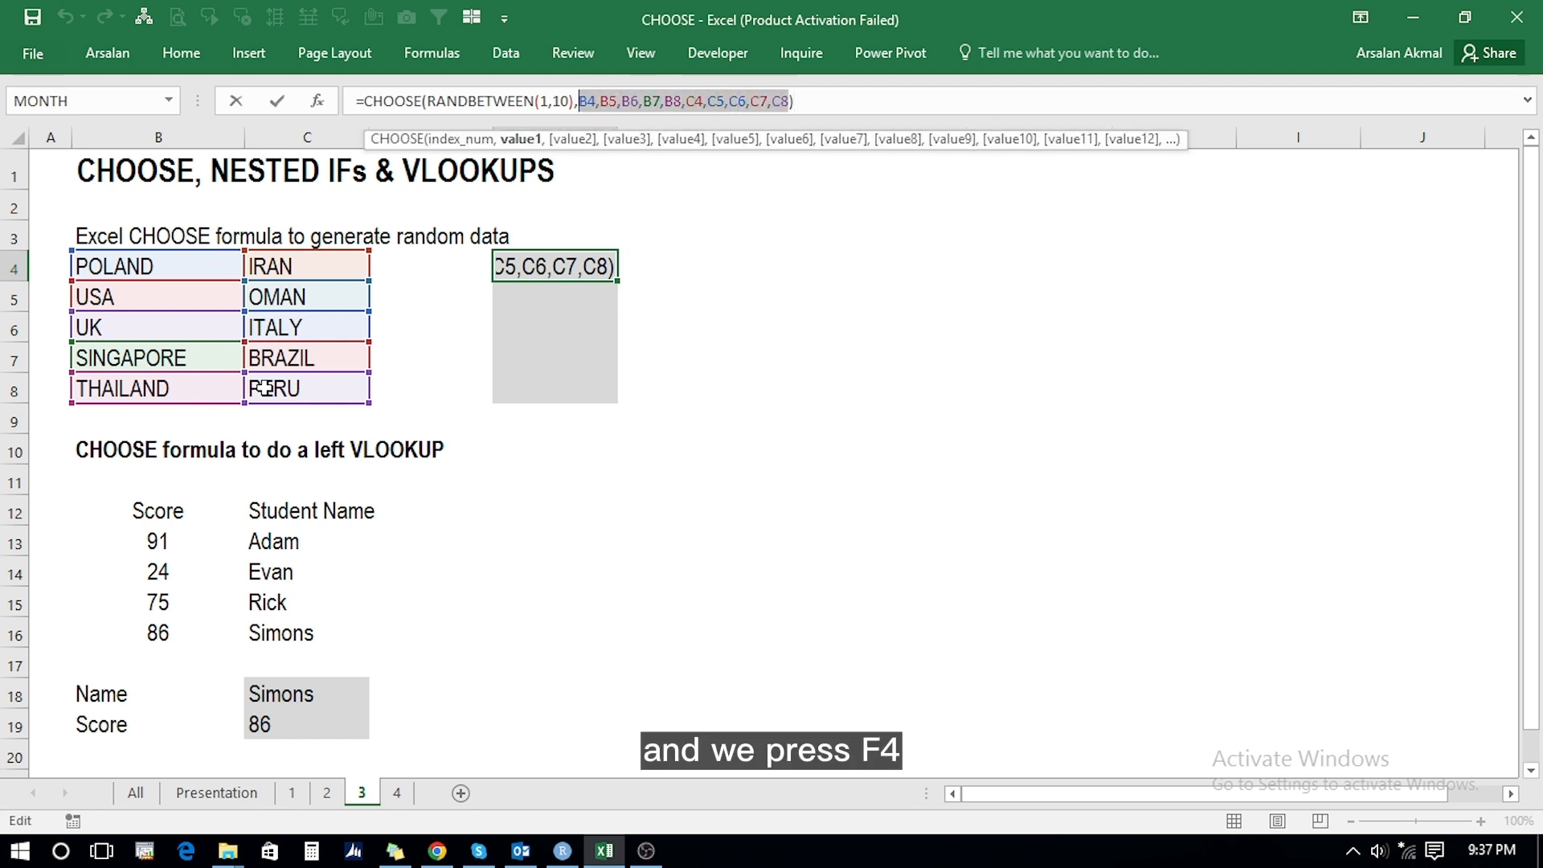
key("F4")
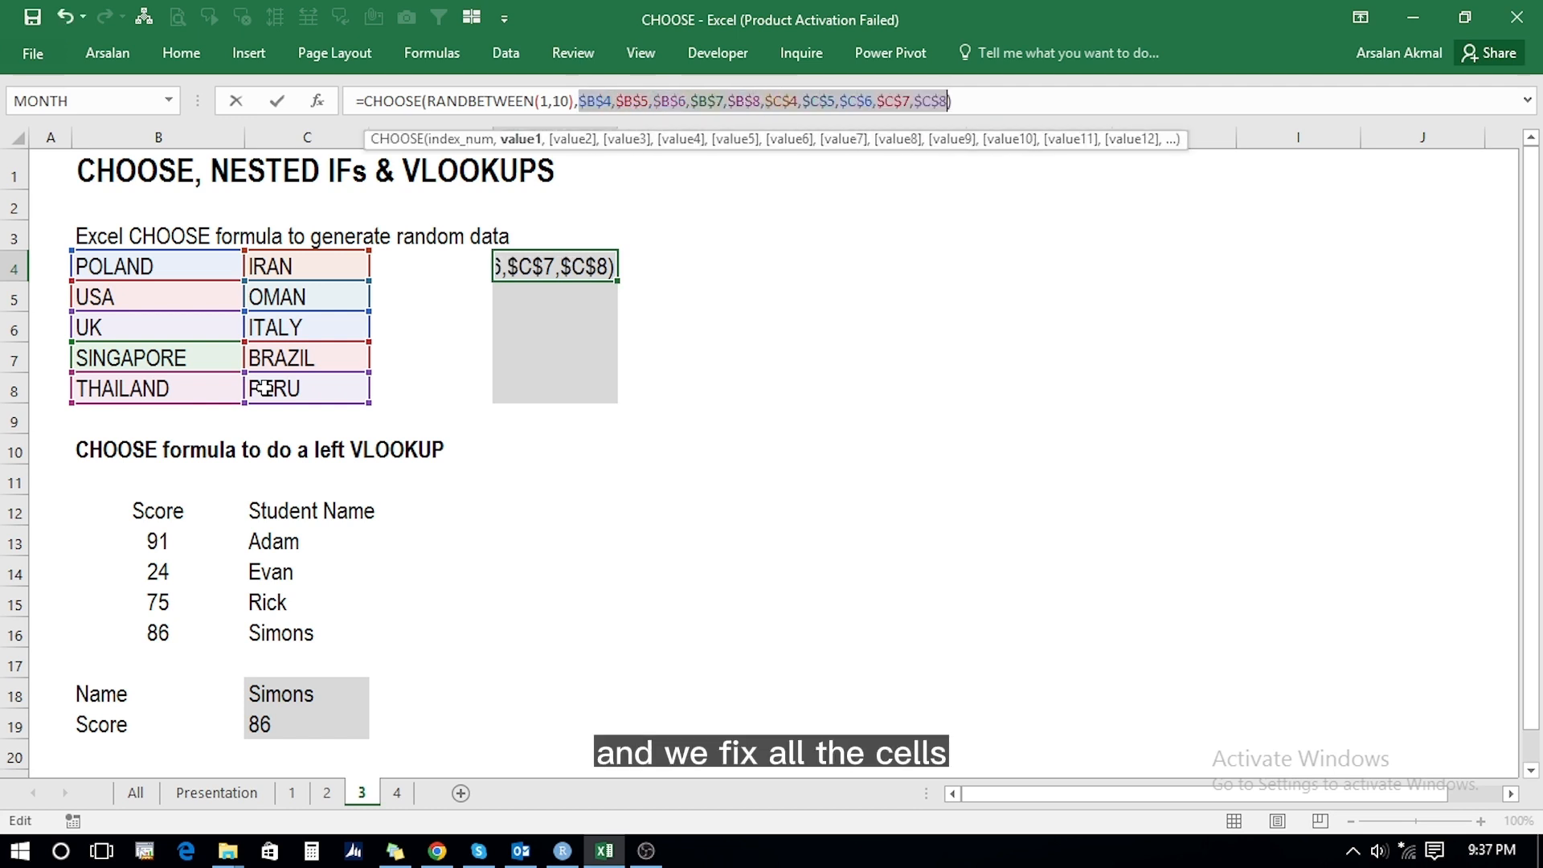
Step: Confirm the random country formula in E4 and copy it down to E8
key("Return")
key("Up")
key("ctrl+c")
key("shift+Down")
key("shift+Down")
key("shift+Down")
key("shift+Down")
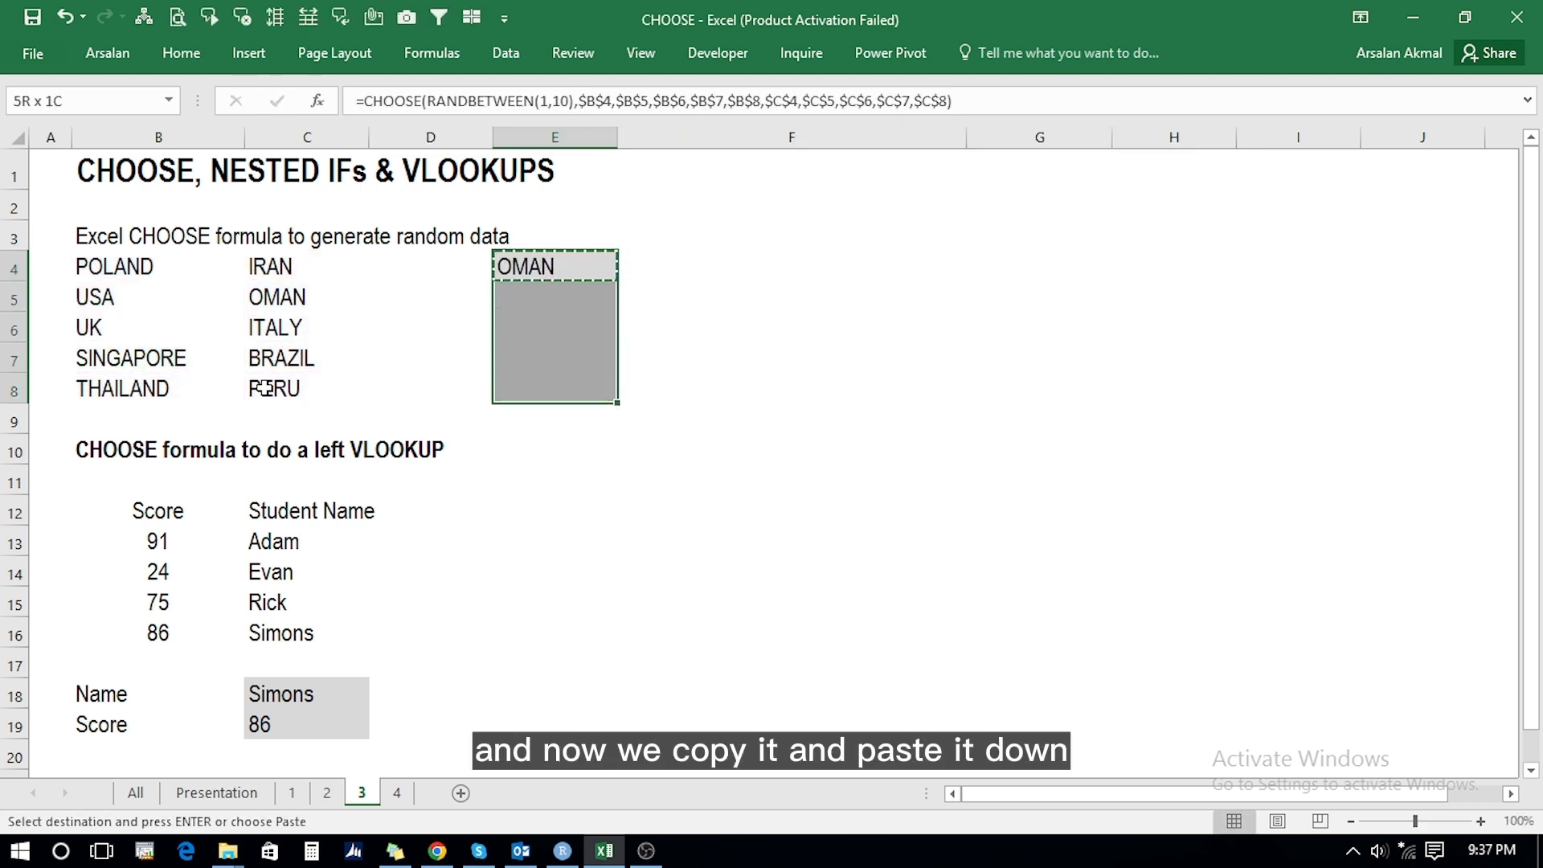
key("ctrl+v")
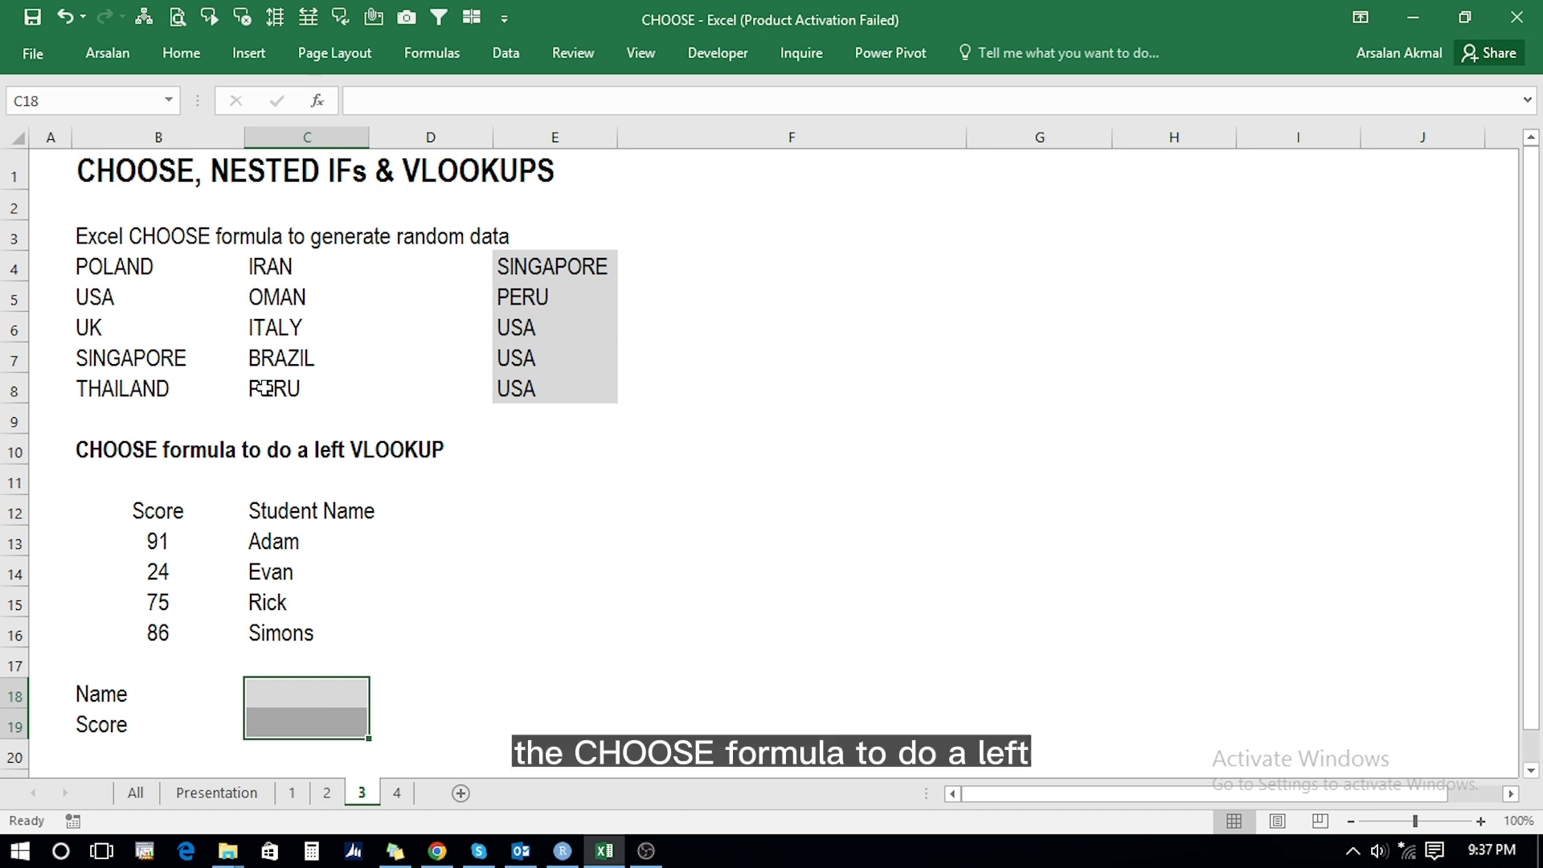
Step: Examine the left VLOOKUP example's Name cell C18 and the Student Name column that supplies the lookup value
key("Down")
key("Down")
key("Up")
key("Up")
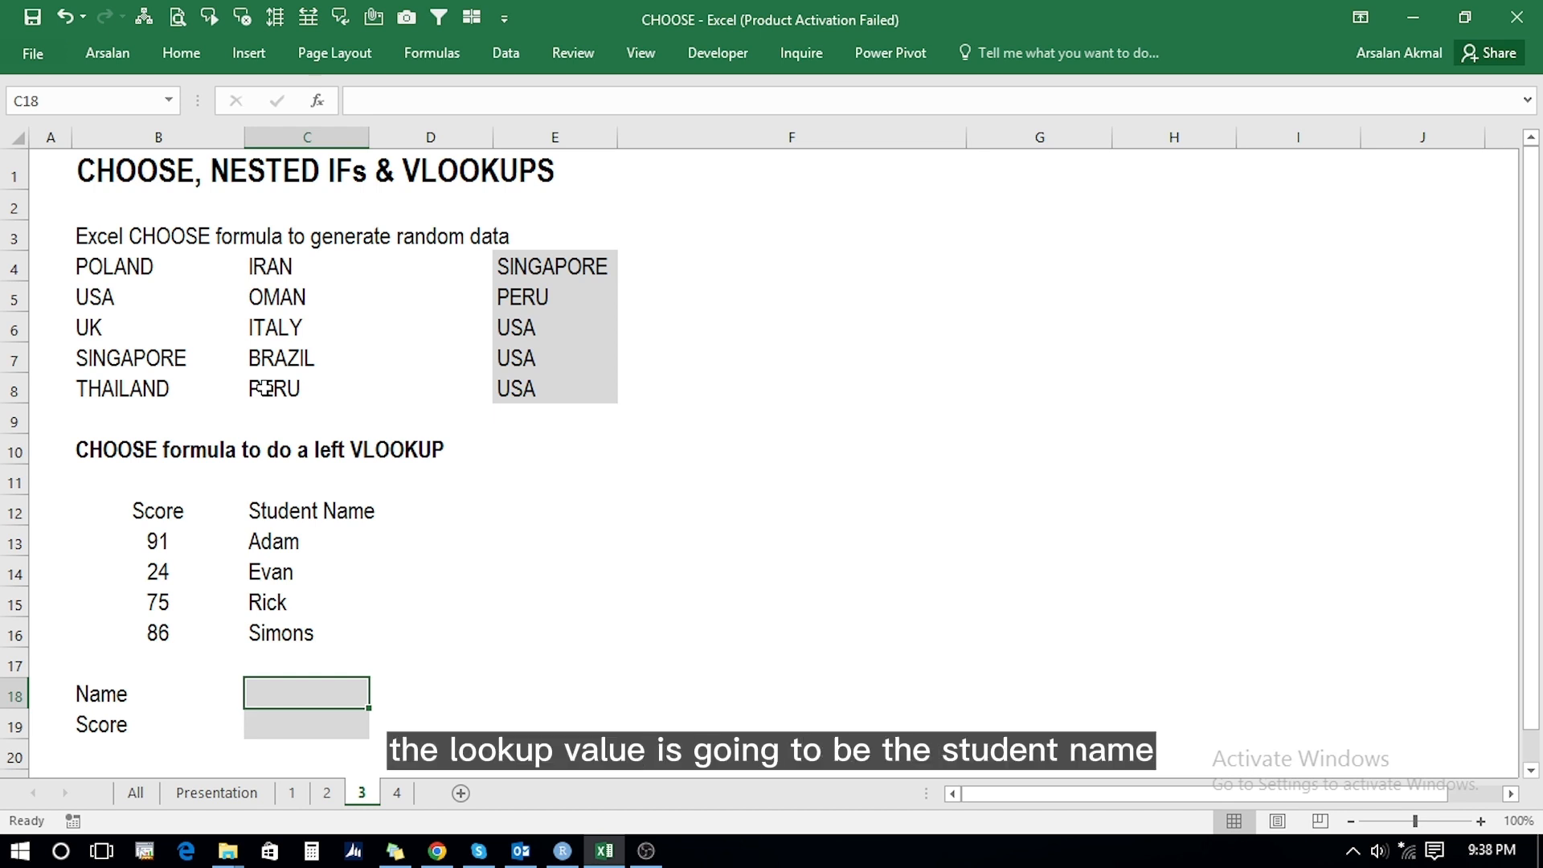
key("Up")
key("Up")
key("Up")
key("Up")
key("Up")
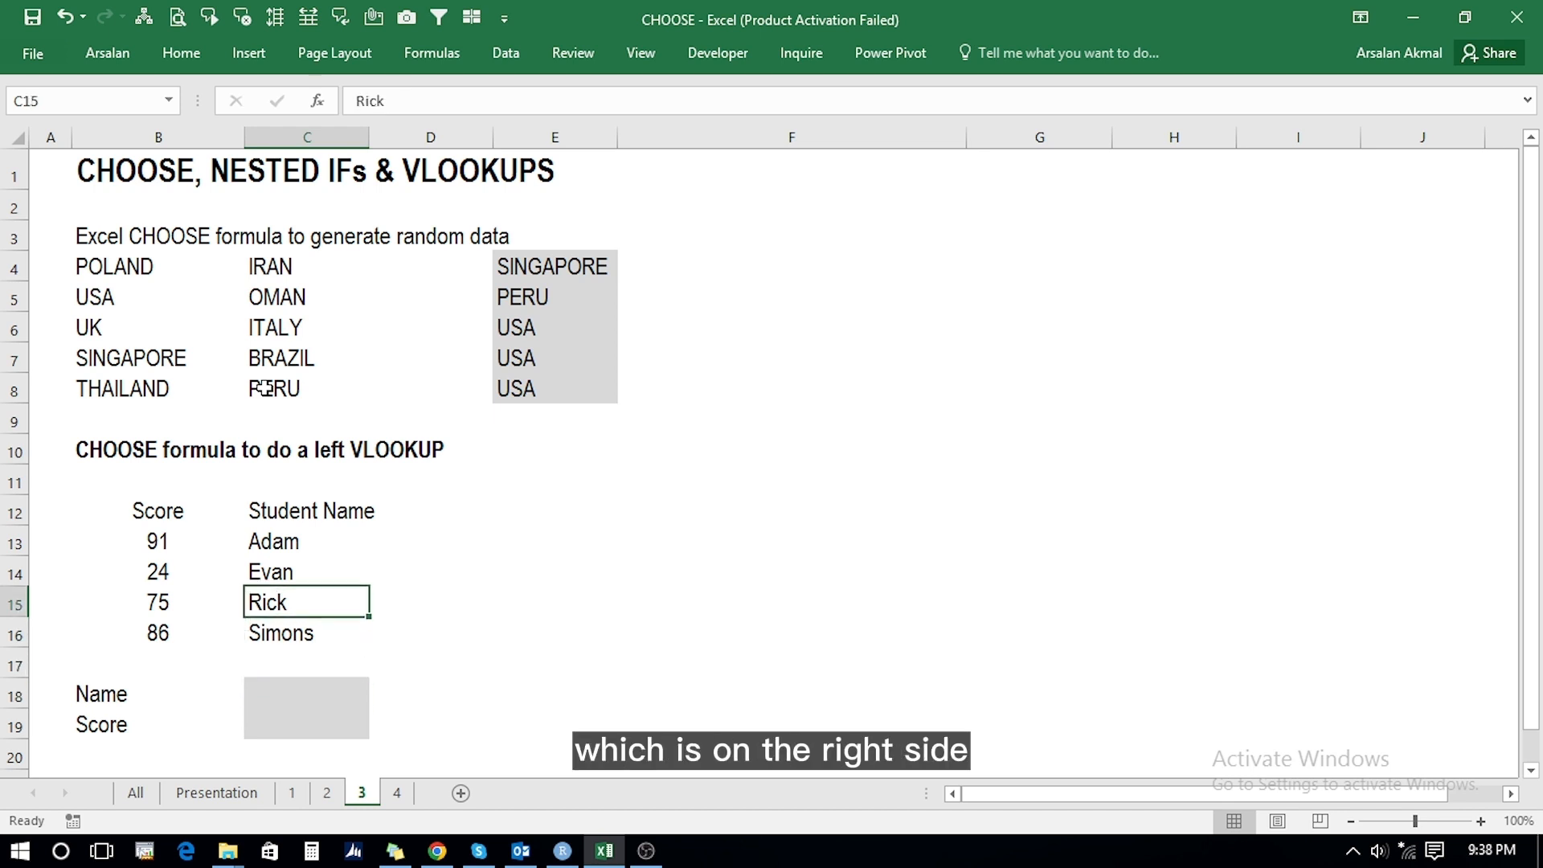
key("Down")
key("Down")
key("Down")
key("Down")
key("Down")
Step: Start a CHOOSE formula in helper cell E18 with the array {1,2} as its index number
key("Right")
key("Right")
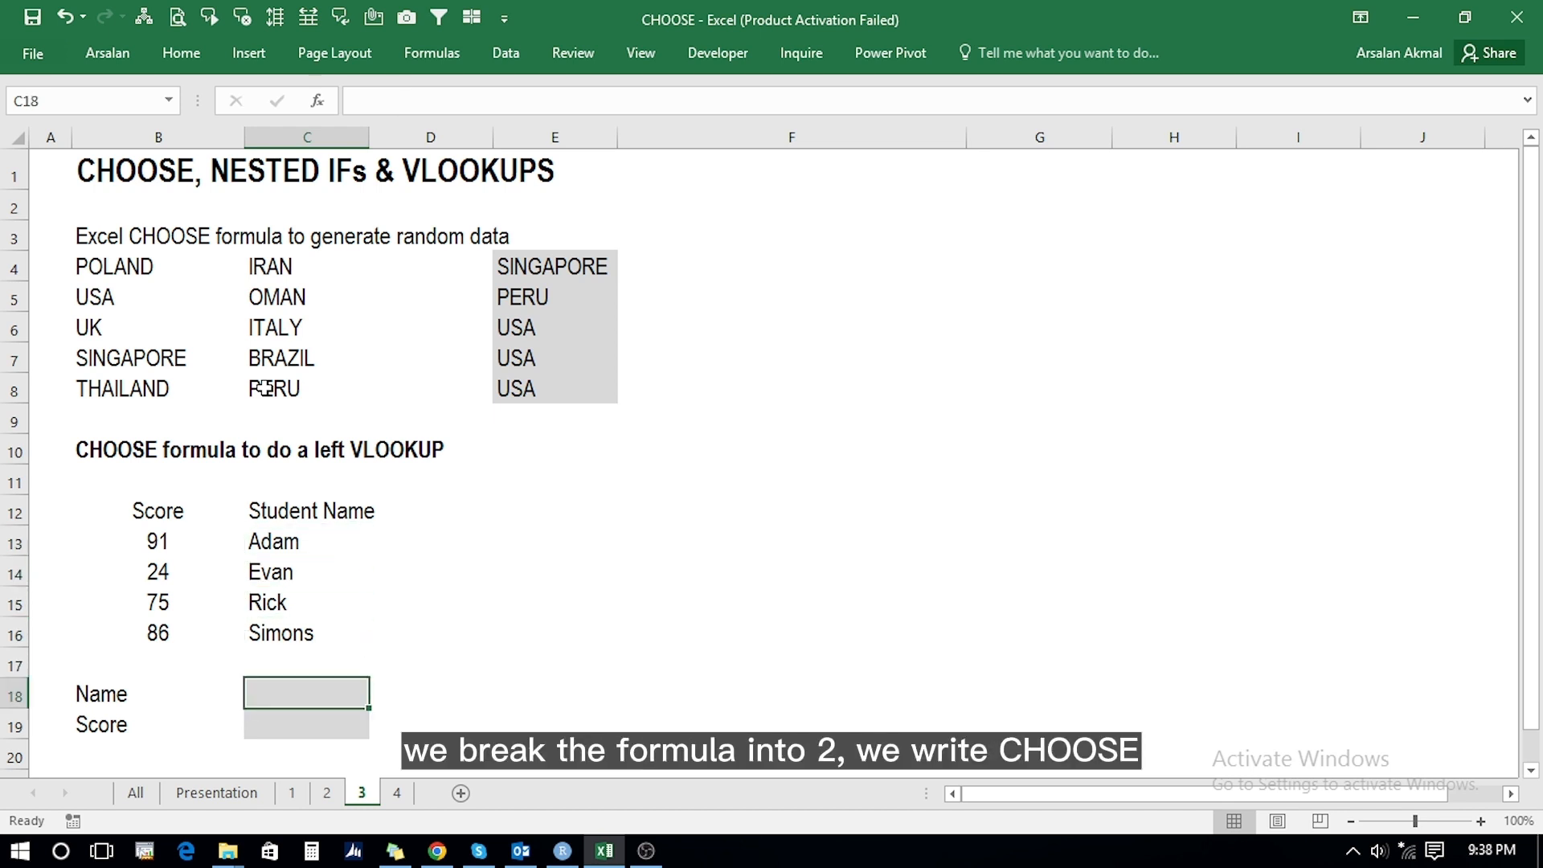
type("+")
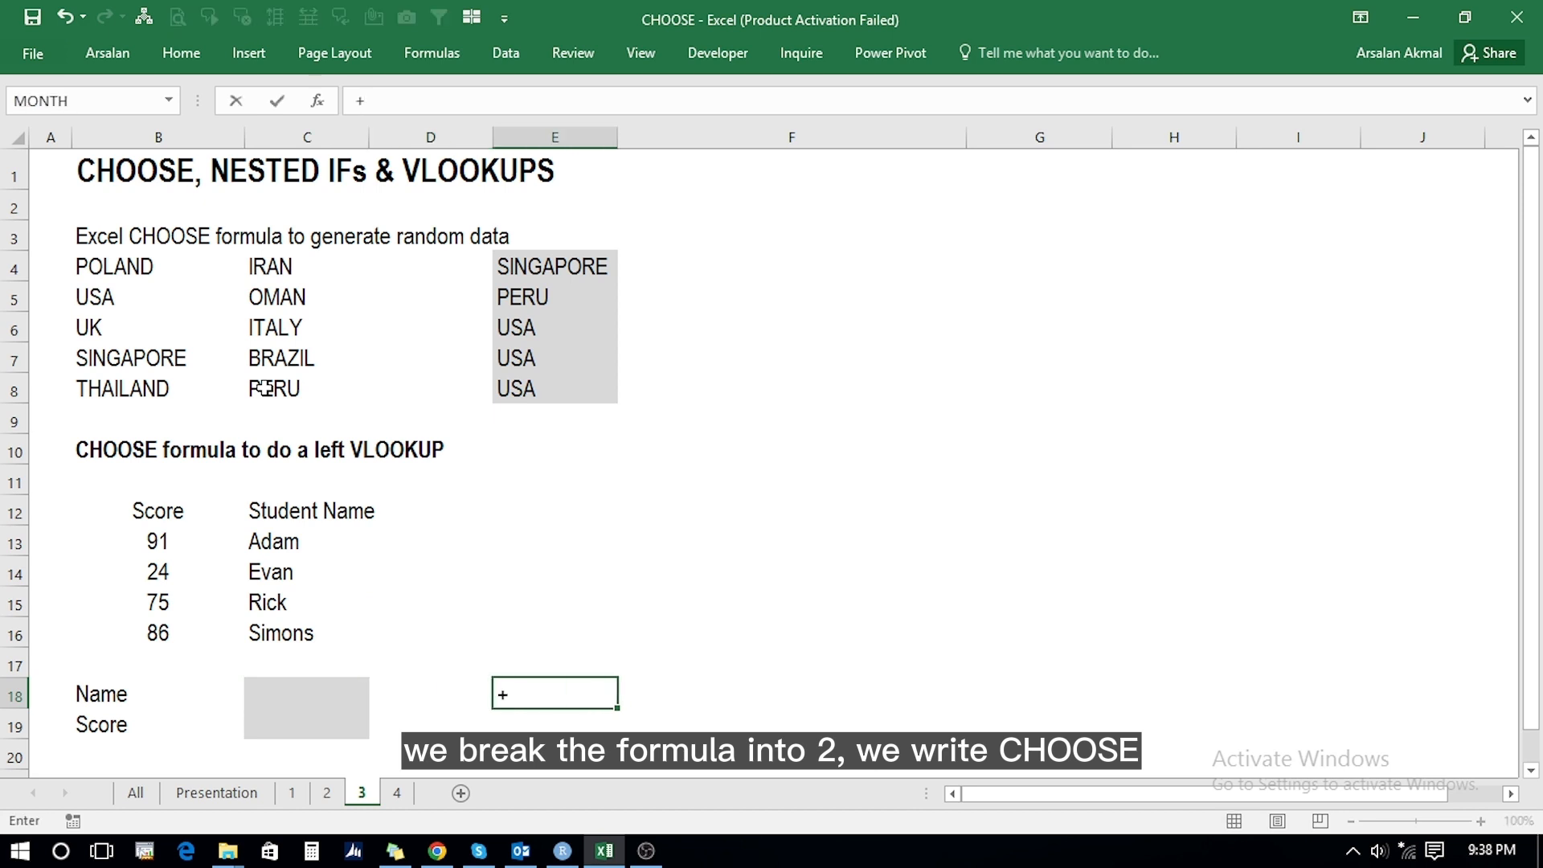
type("choo")
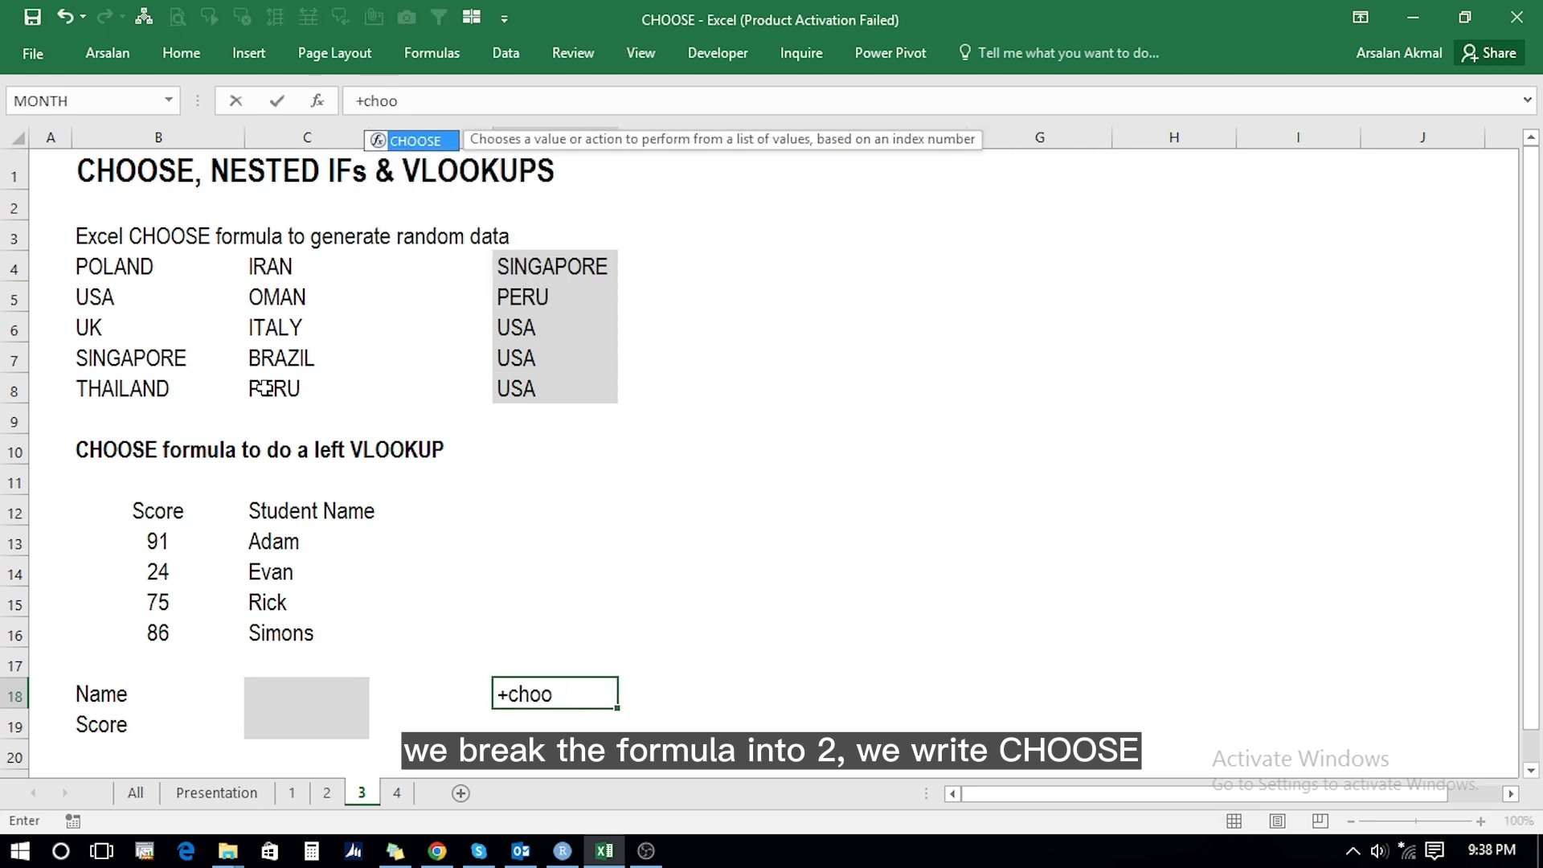
key("Tab")
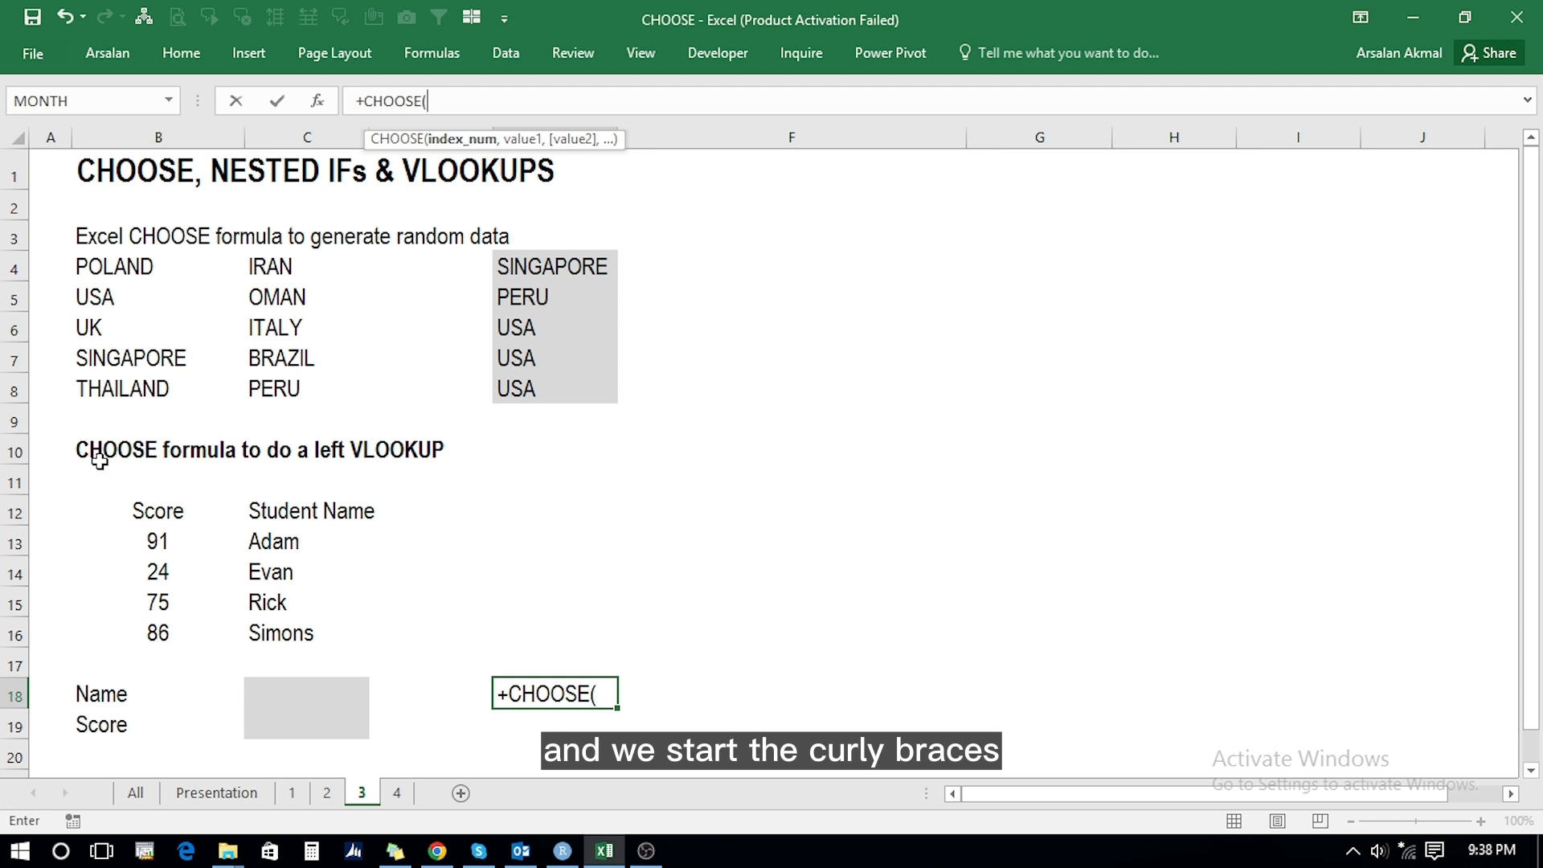
type("{1")
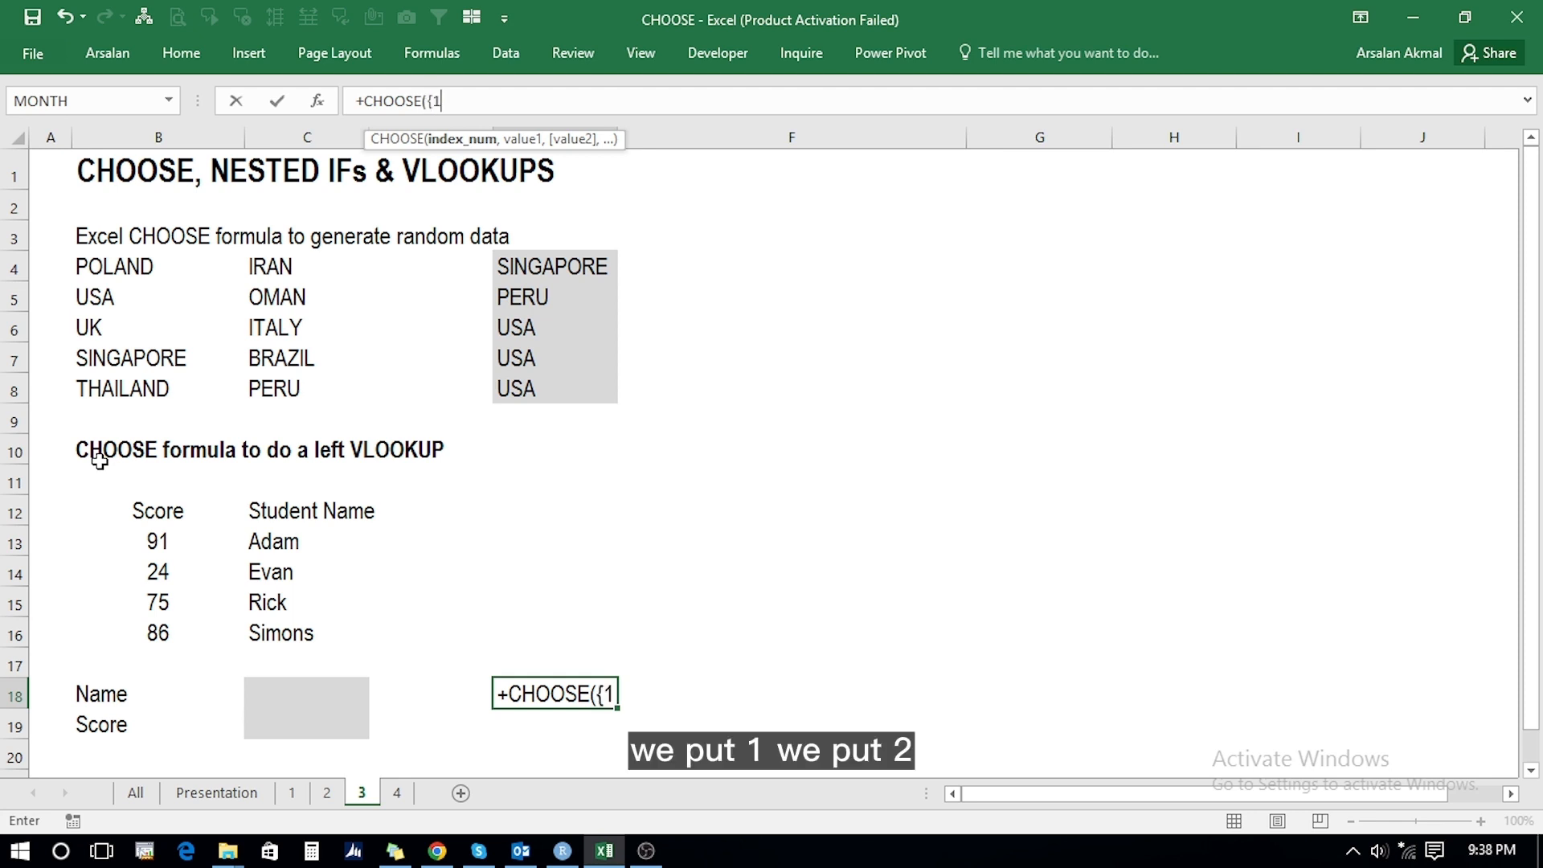
type(",2")
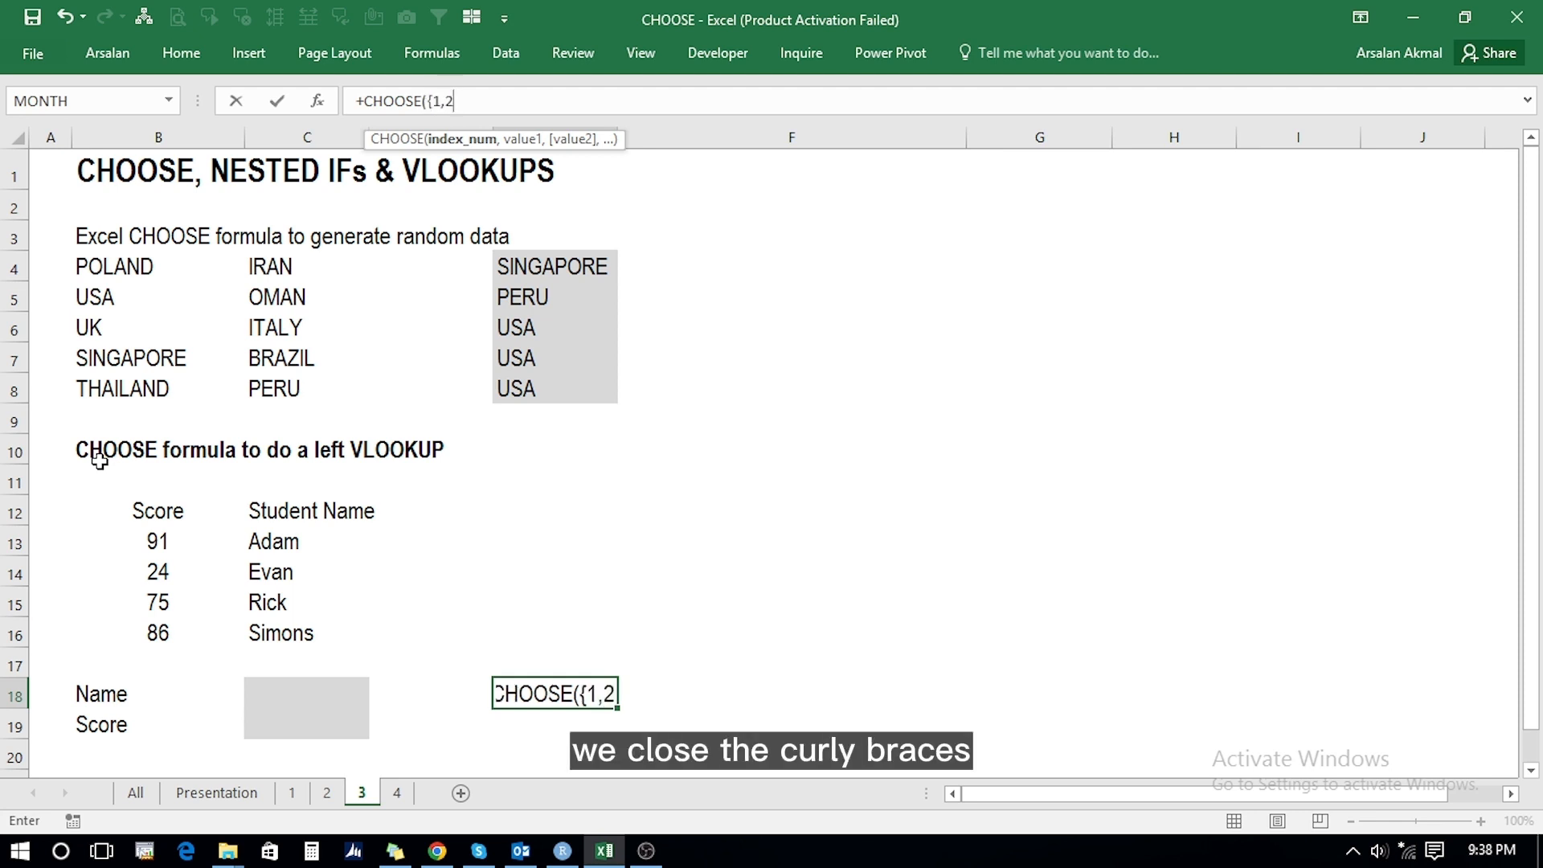
type("},")
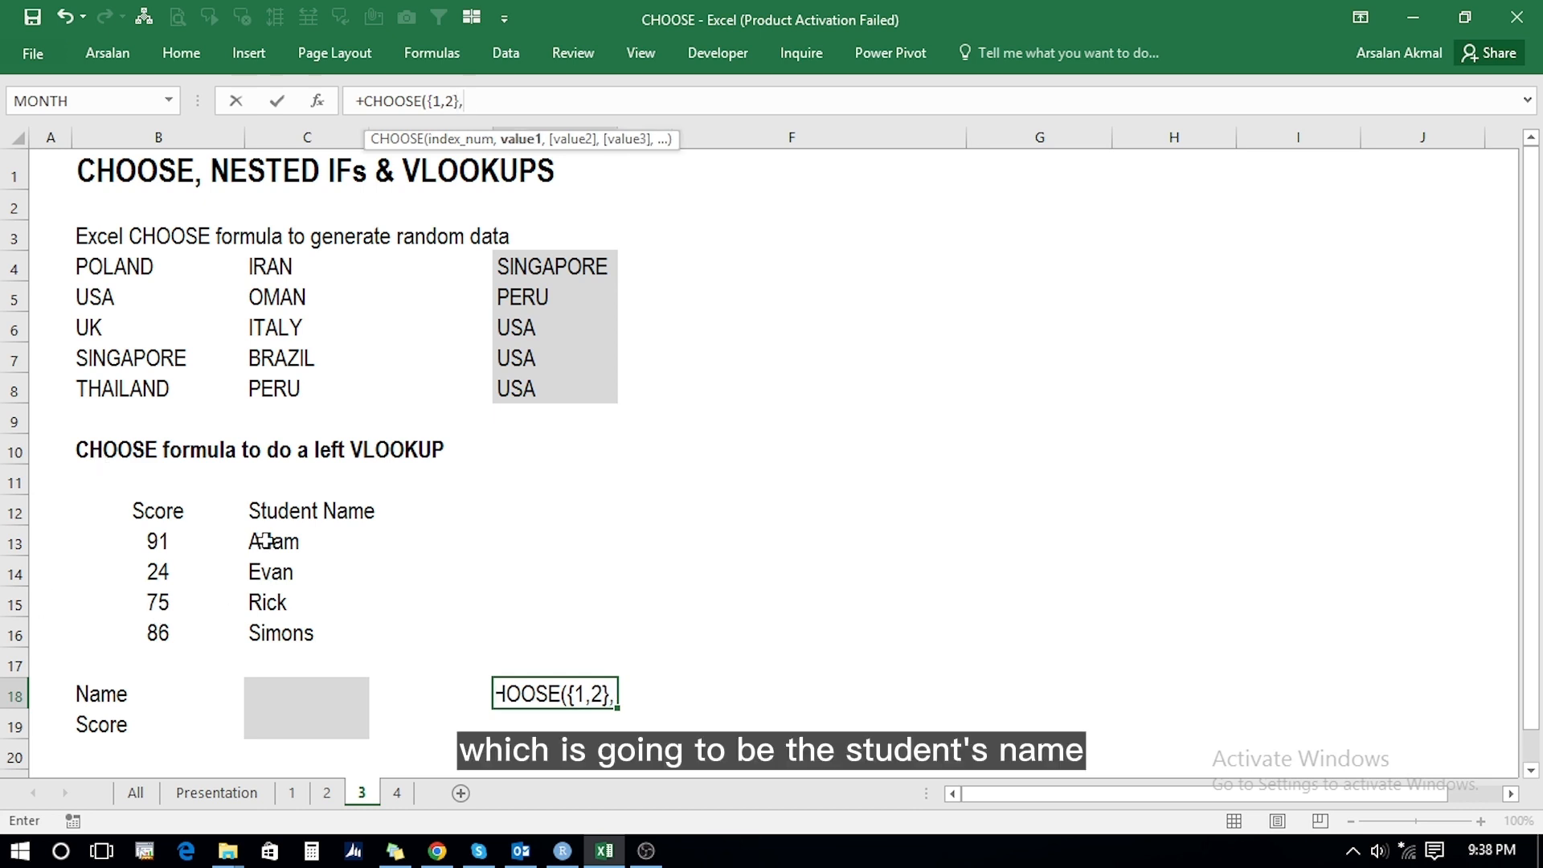
Step: Add the student names C13:C16 and scores B13:B16 as the two CHOOSE values in E18, and complete the formula
left_click_drag(266, 540, 258, 639)
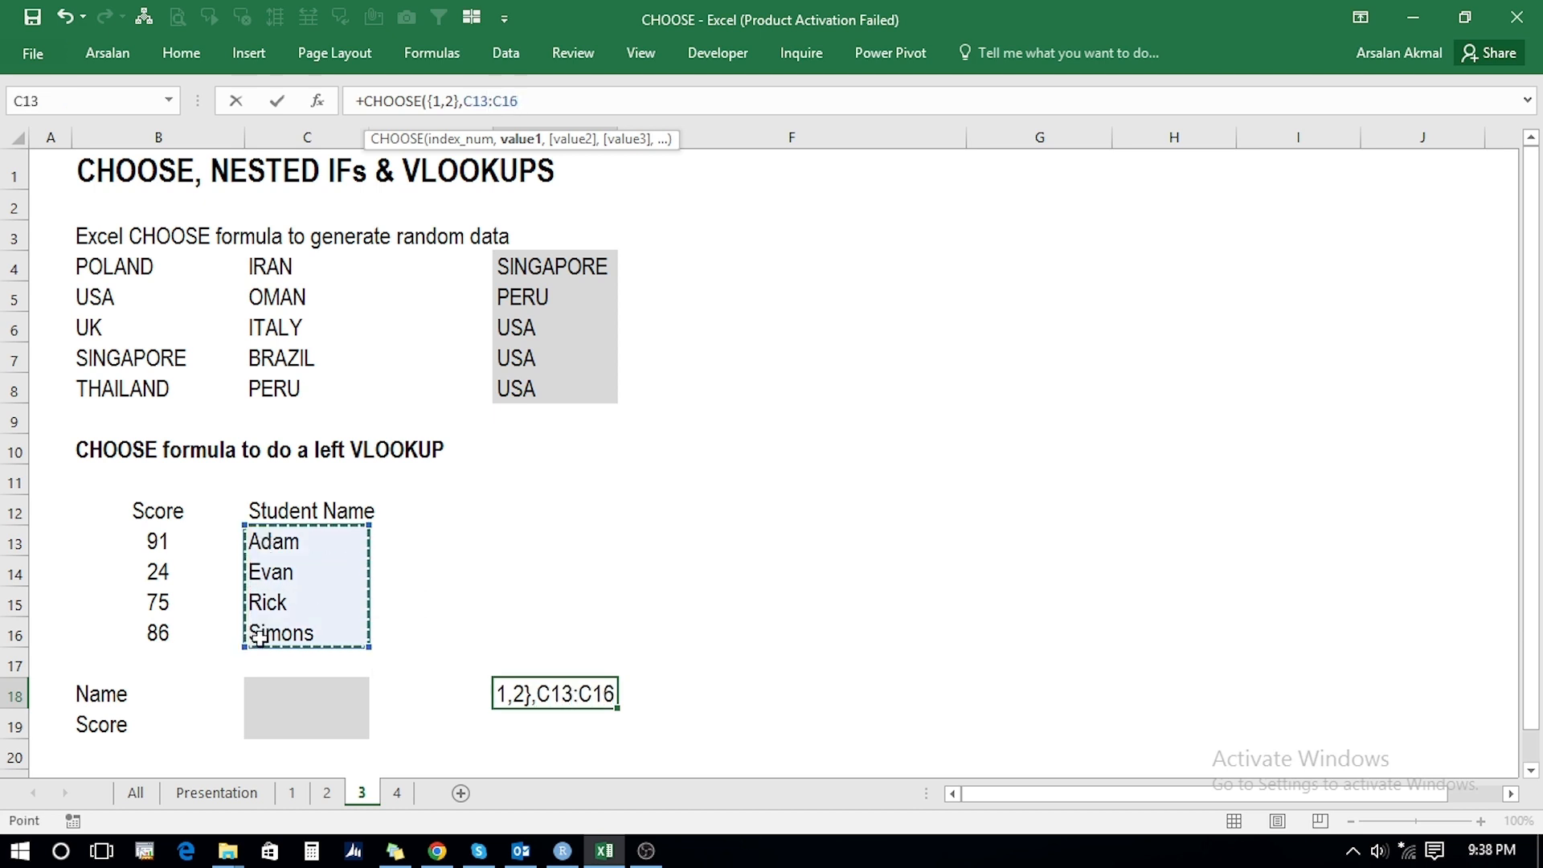
type(",")
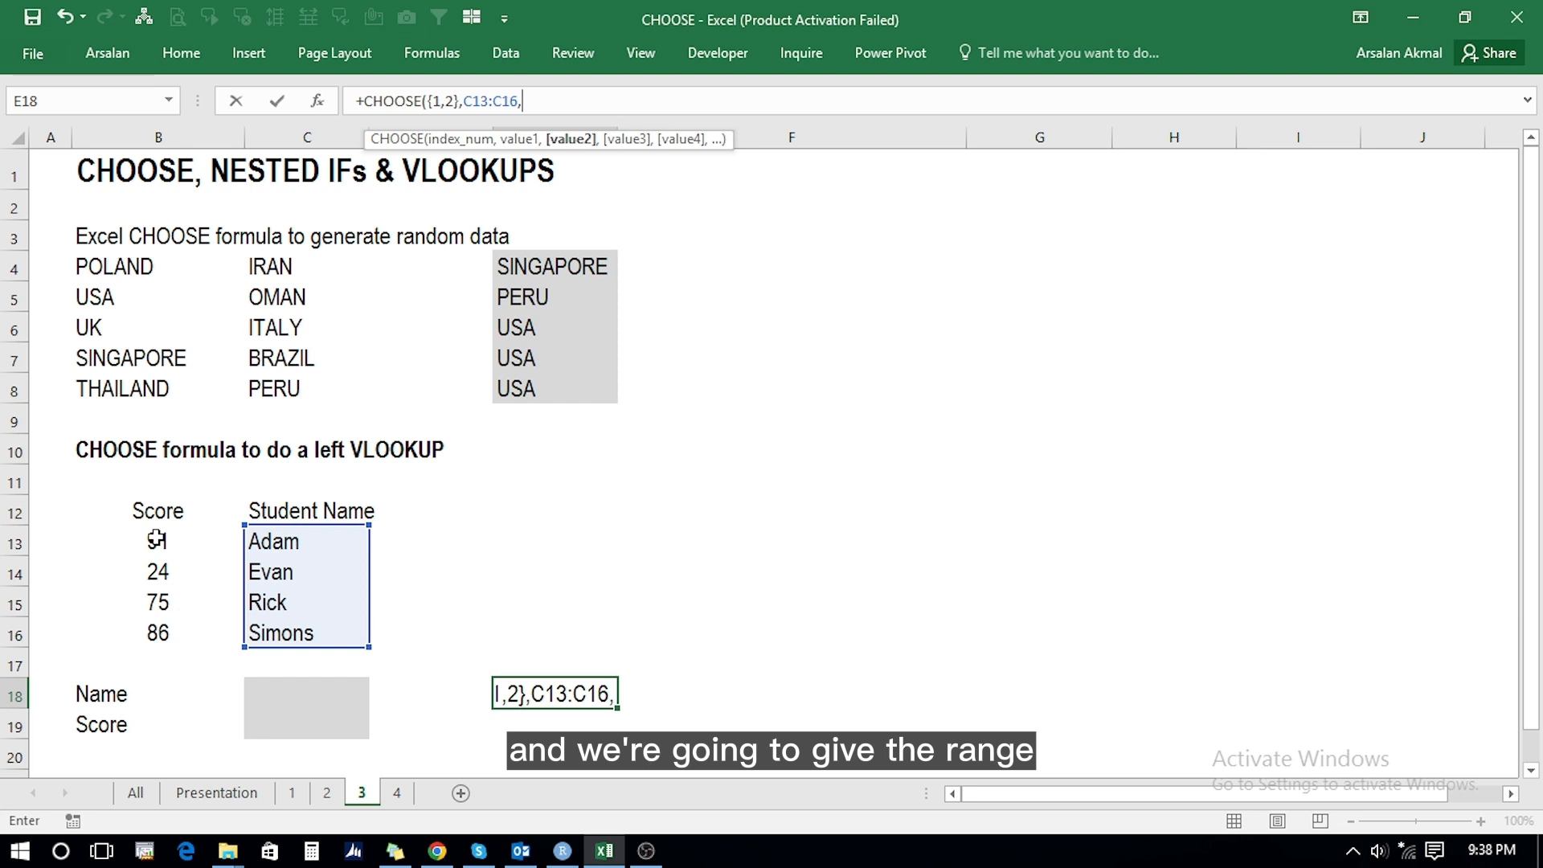
left_click_drag(157, 540, 149, 650)
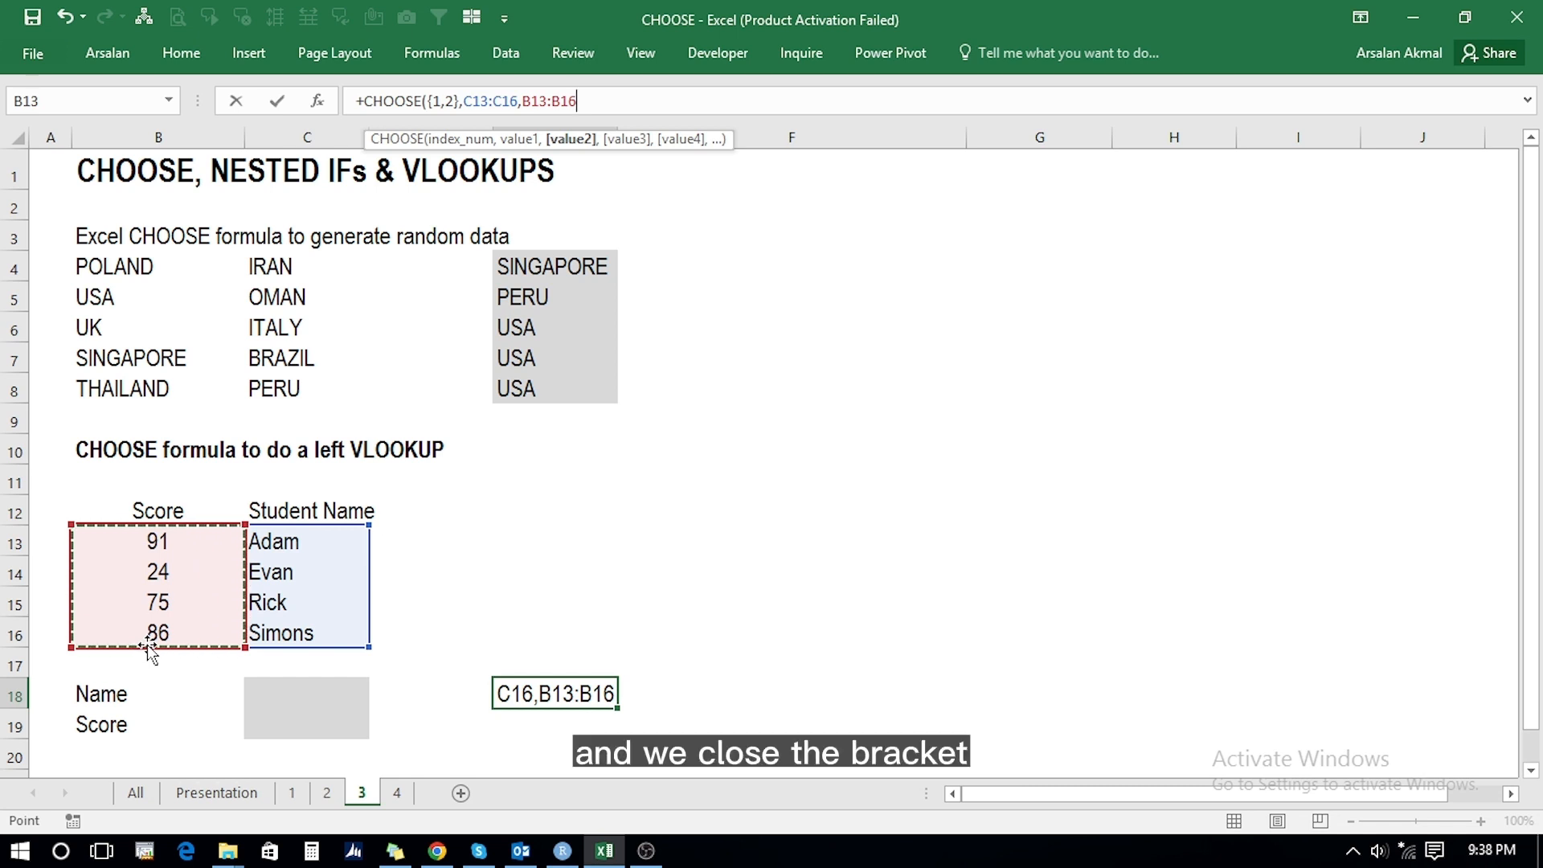
type(")")
key("Return")
key("Up")
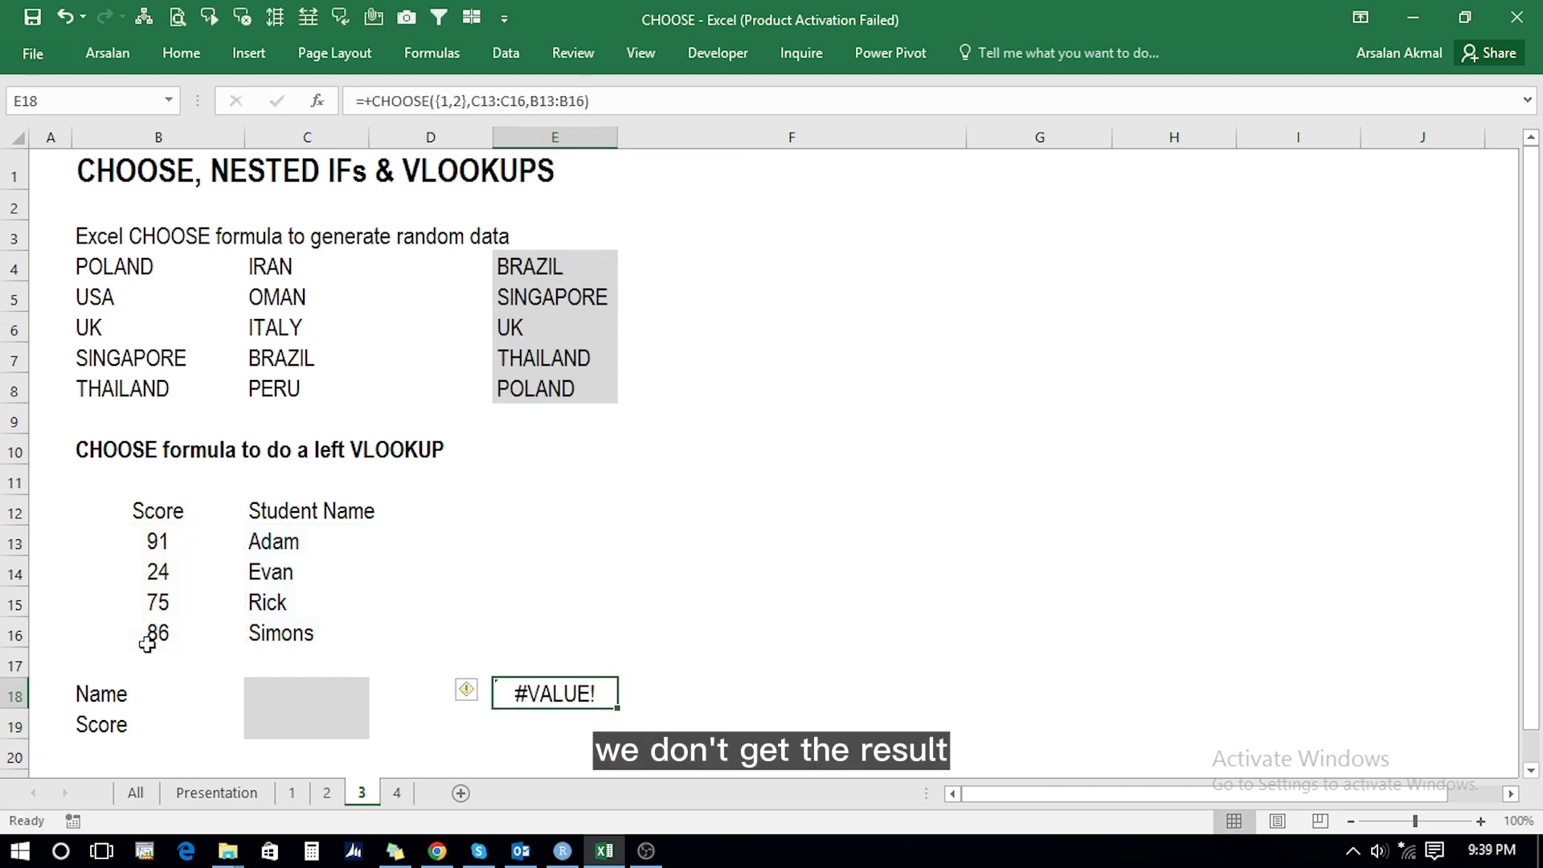
Step: Copy the CHOOSE expression from the E18 formula without its leading =+ signs
key("F2")
key("shift+Left")
key("shift+Left")
key("shift+Left")
key("shift+Left")
key("shift+Left")
key("shift+Left")
key("shift+Left")
key("shift+Left")
key("shift+Left")
key("shift+Left")
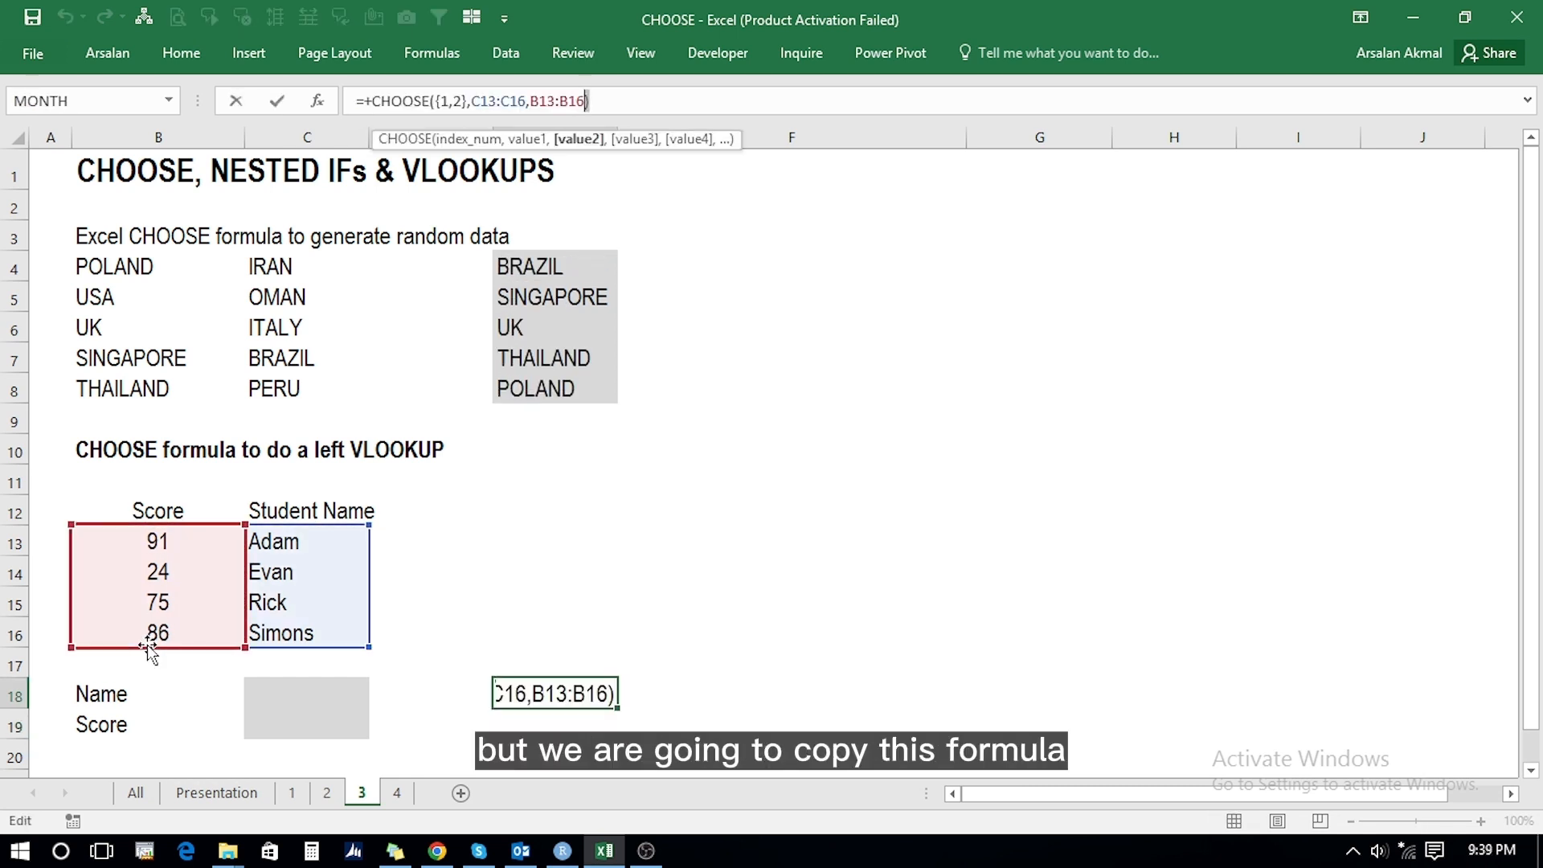
key("shift+Left")
key("shift+Left")
key("shift+Left")
key("shift+Left")
key("shift+Left")
key("shift+Left")
key("shift+Left")
key("shift+Left")
key("shift+Left")
key("shift+Left")
key("shift+Left")
key("shift+Left")
key("shift+Left")
key("shift+Left")
key("shift+Left")
key("shift+Left")
key("shift+Left")
key("shift+Left")
key("shift+Left")
key("ctrl+c")
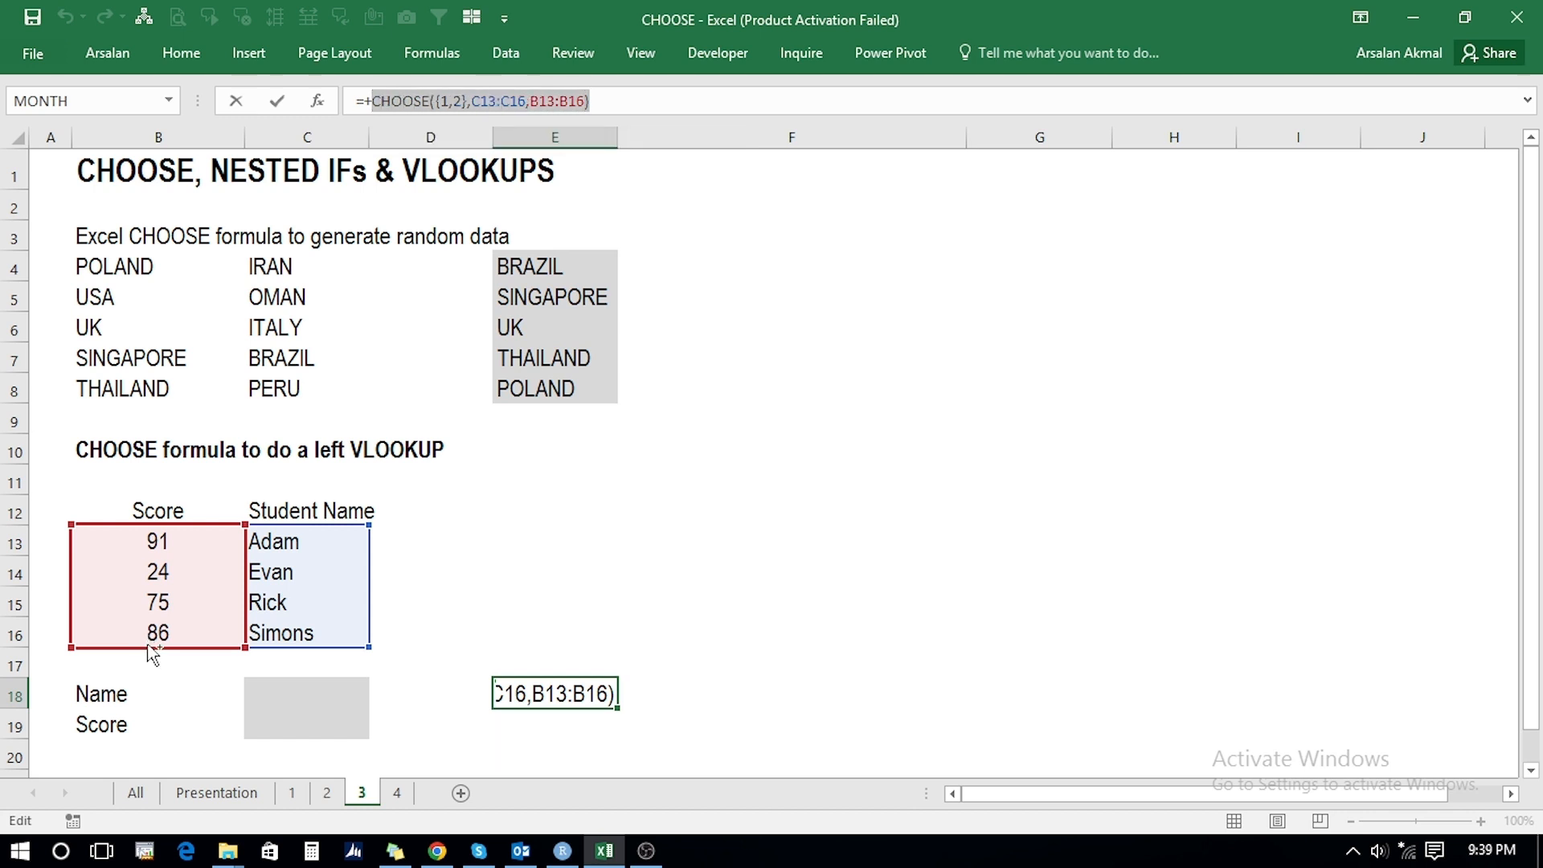
key("Tab")
Step: Start a VLOOKUP formula in Score cell C19 with the Name cell C18 as the lookup value
key("Left")
key("Left")
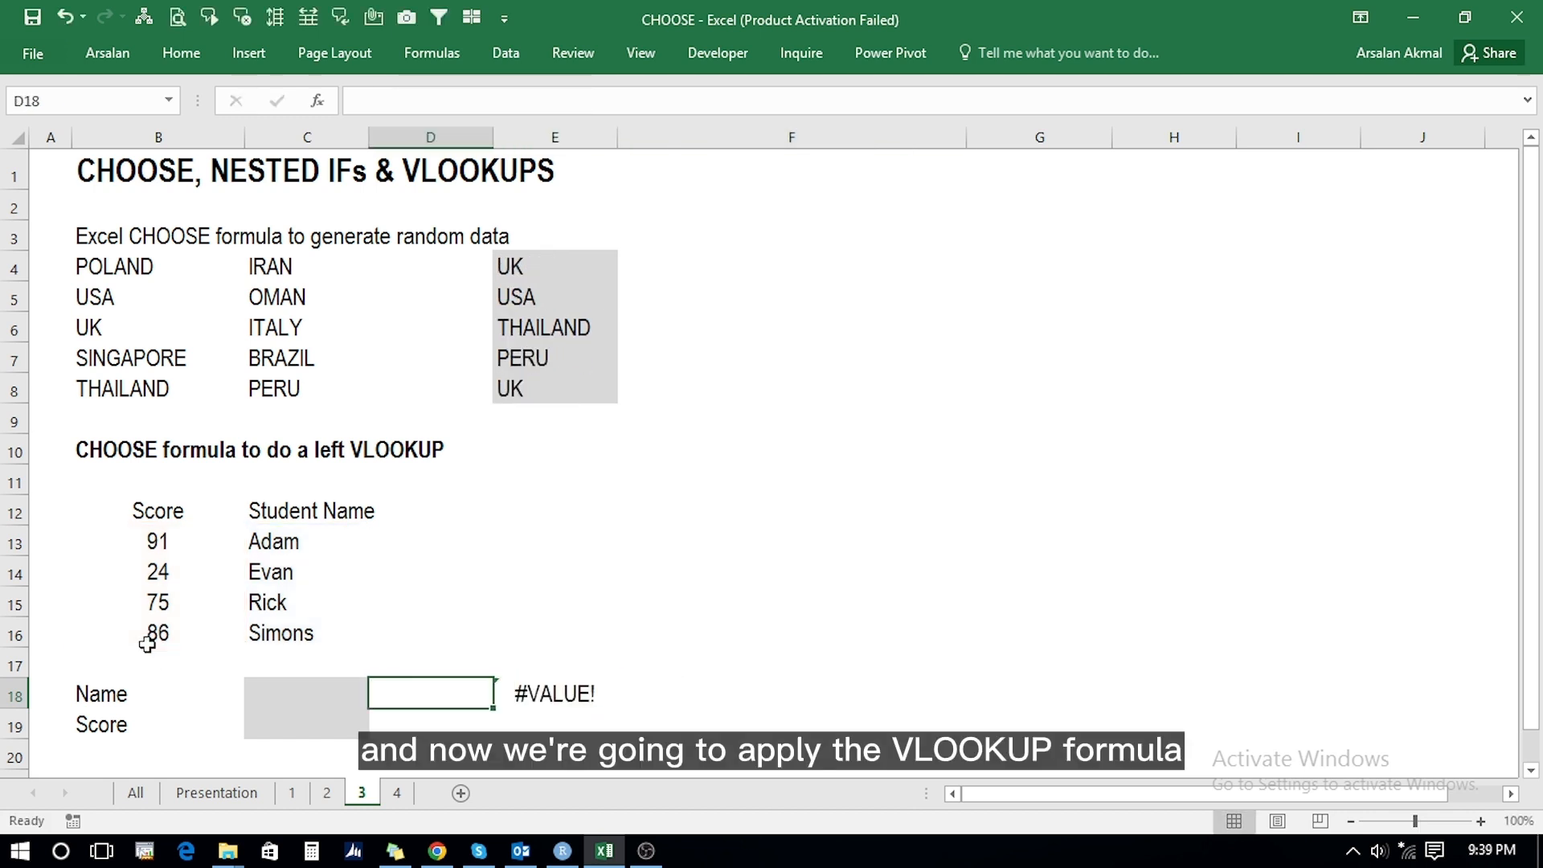
key("Down")
type("+")
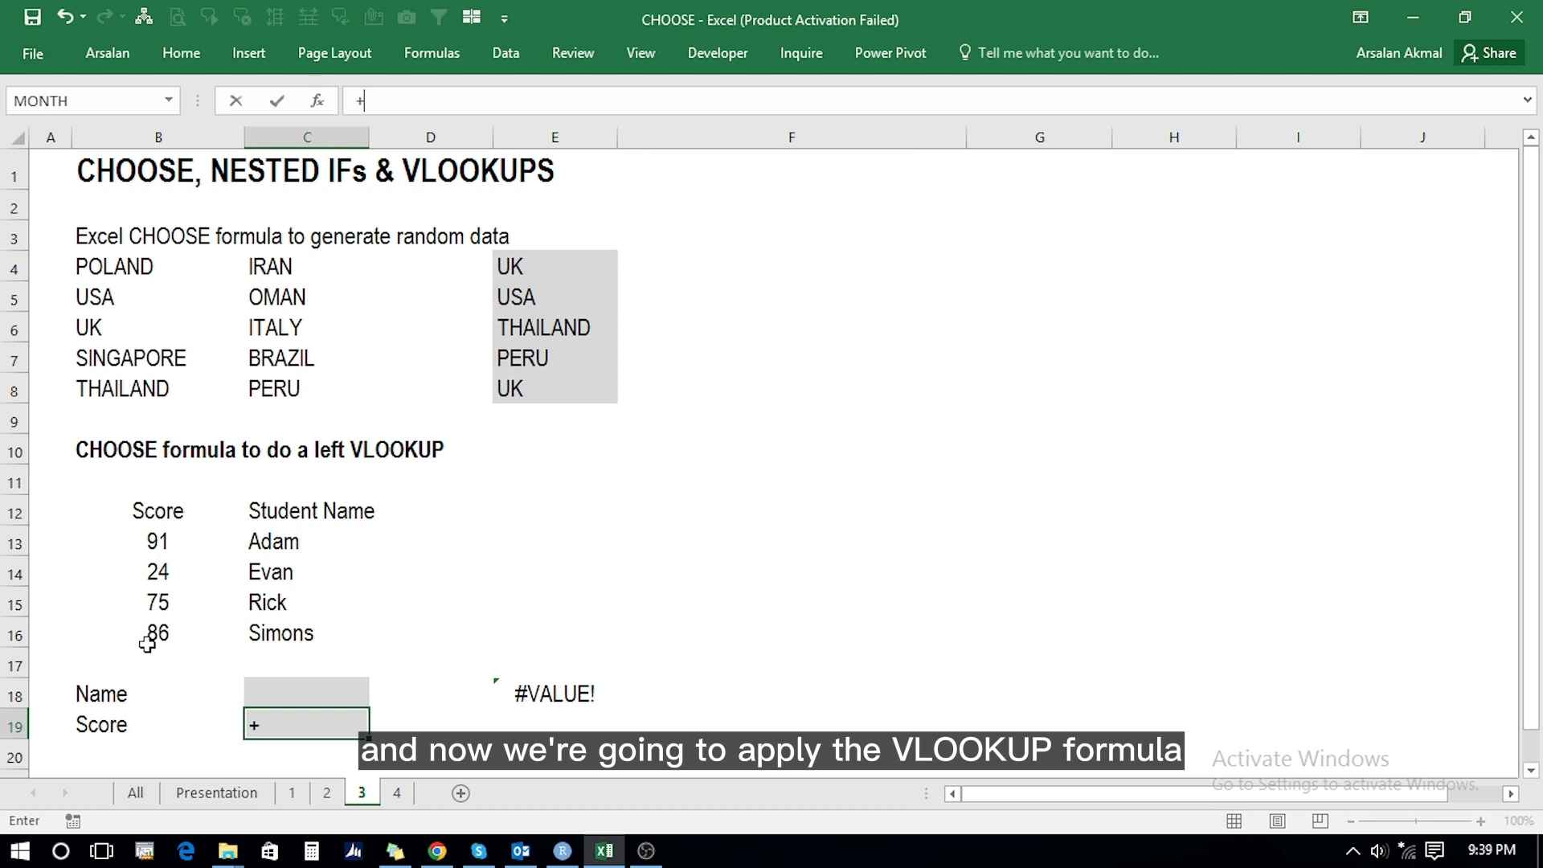
type("vl")
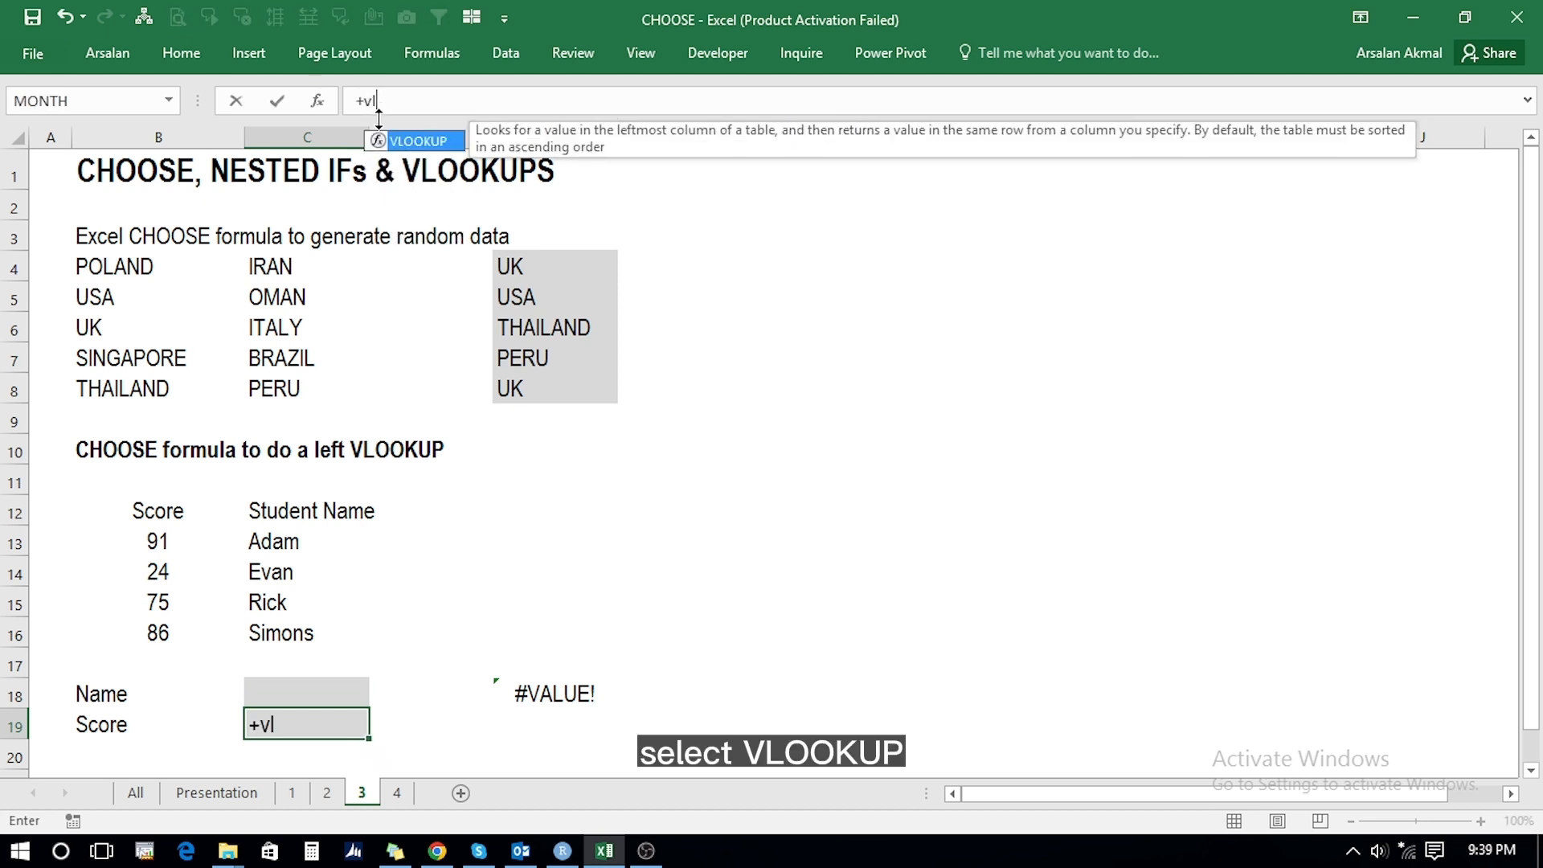
double_click(406, 145)
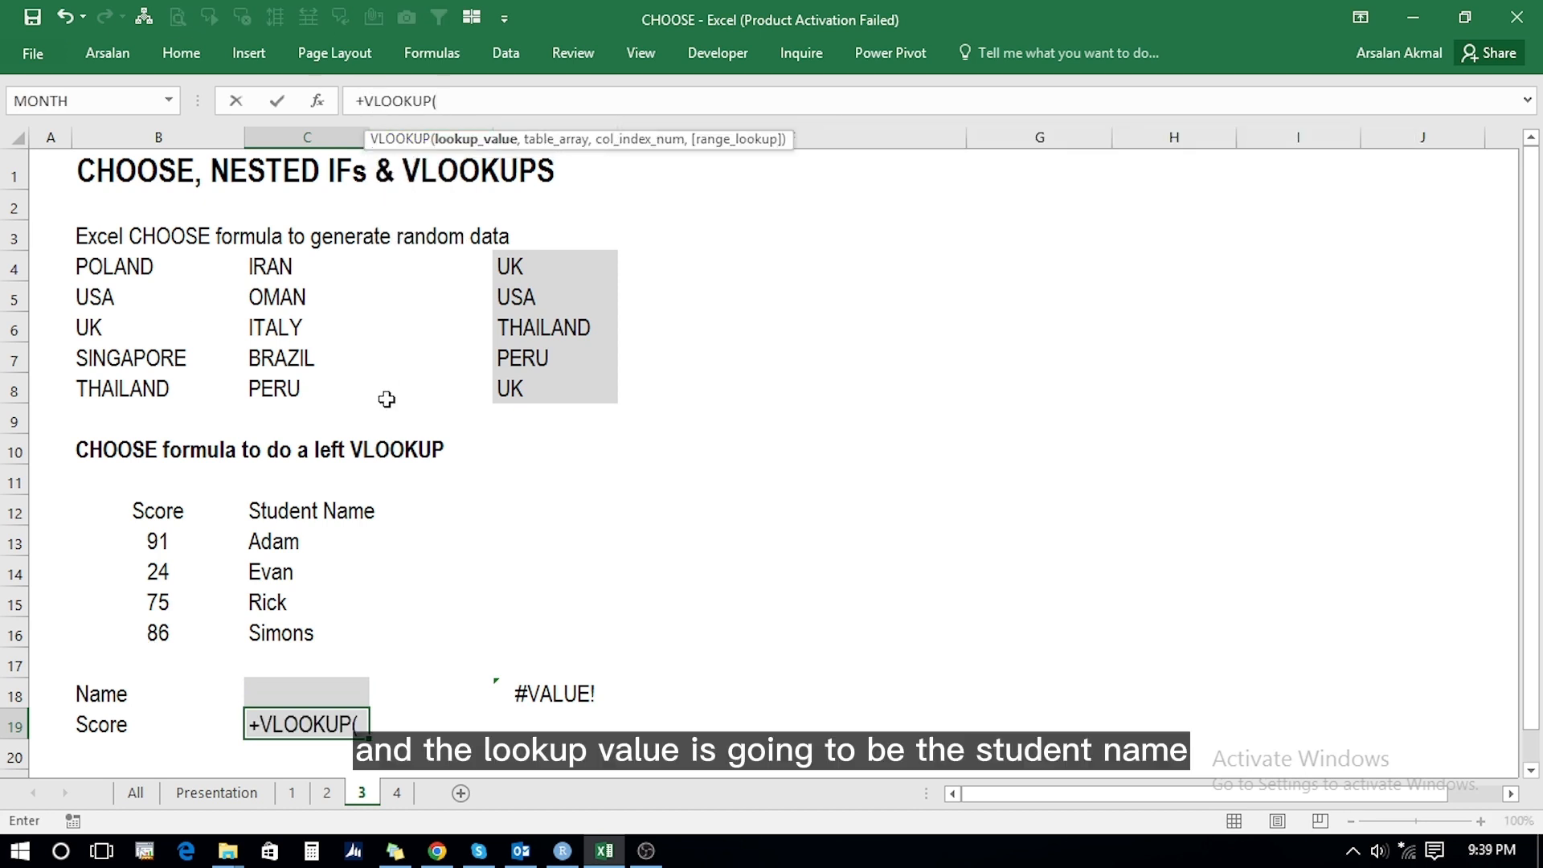
left_click(301, 692)
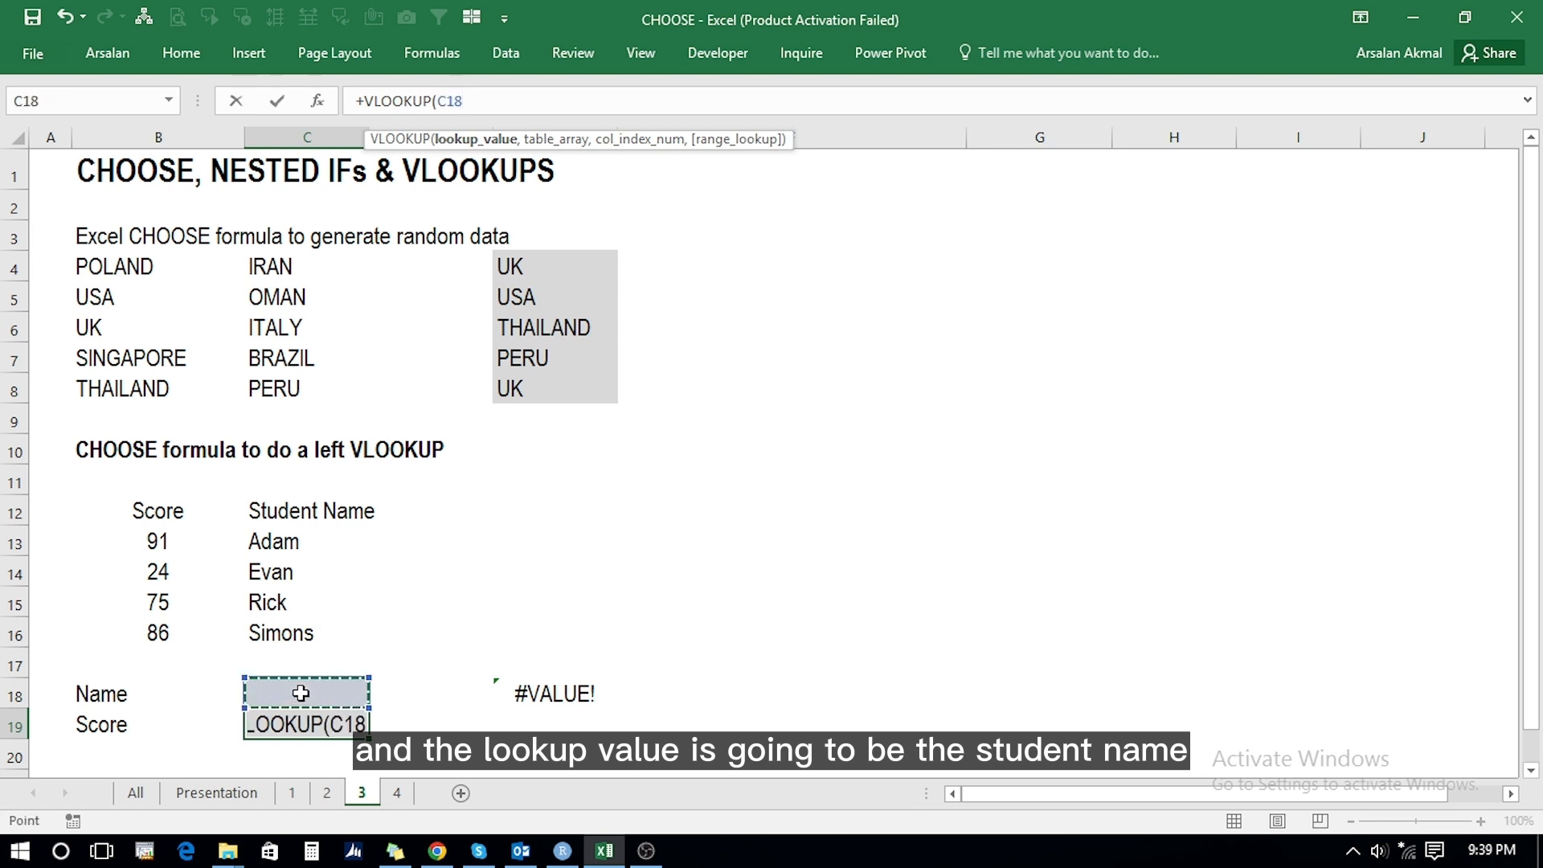
type(",")
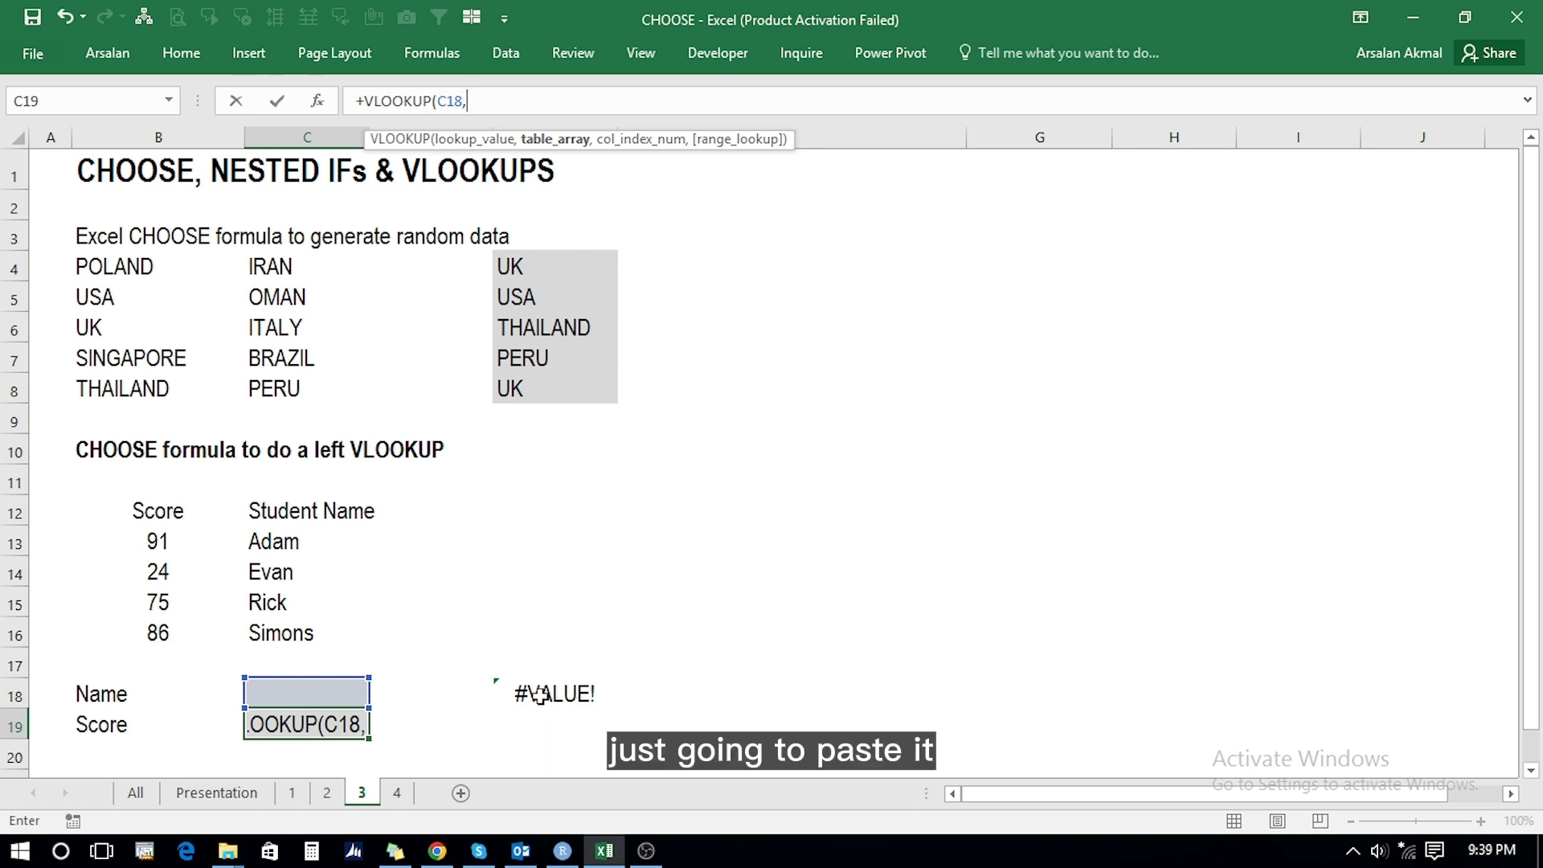
Step: Paste the copied CHOOSE expression as the table array, and finish the VLOOKUP with column index 2 and FALSE for exact match
key("ctrl+v")
type(",")
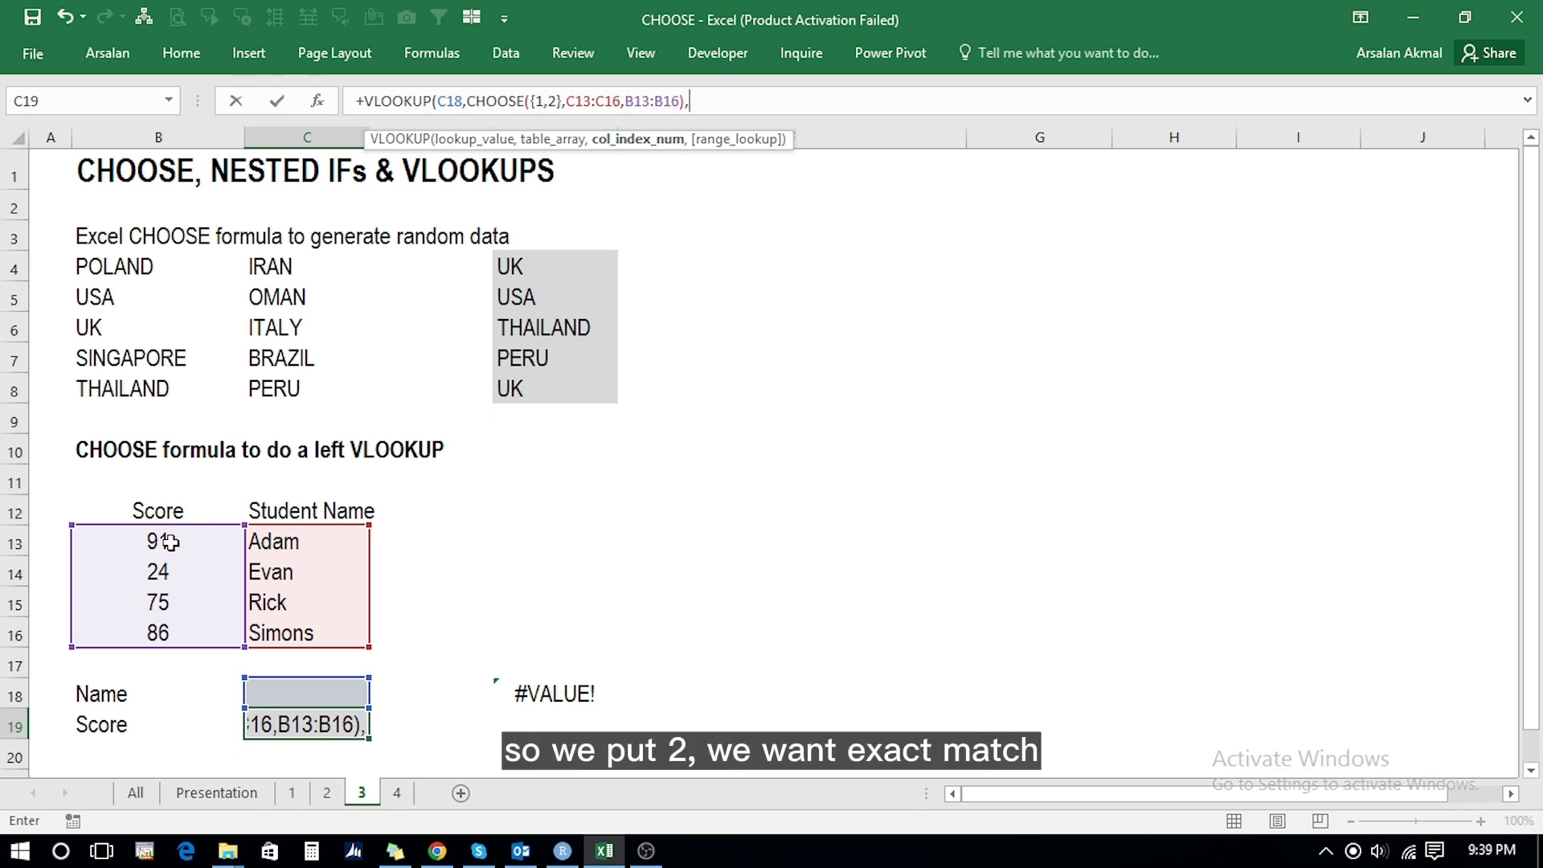
type("2,")
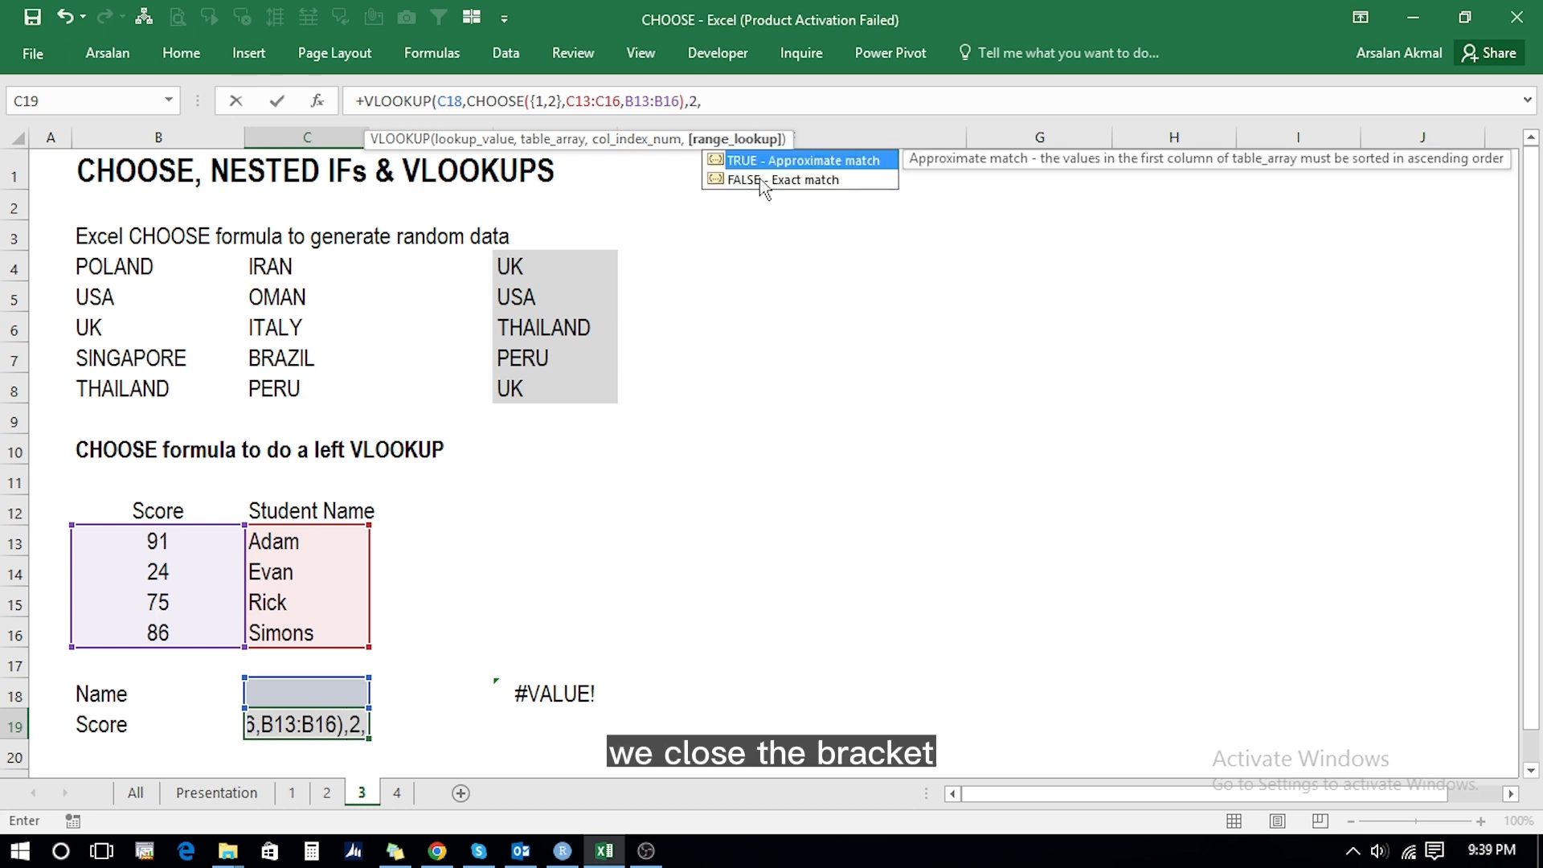
double_click(762, 181)
type(")")
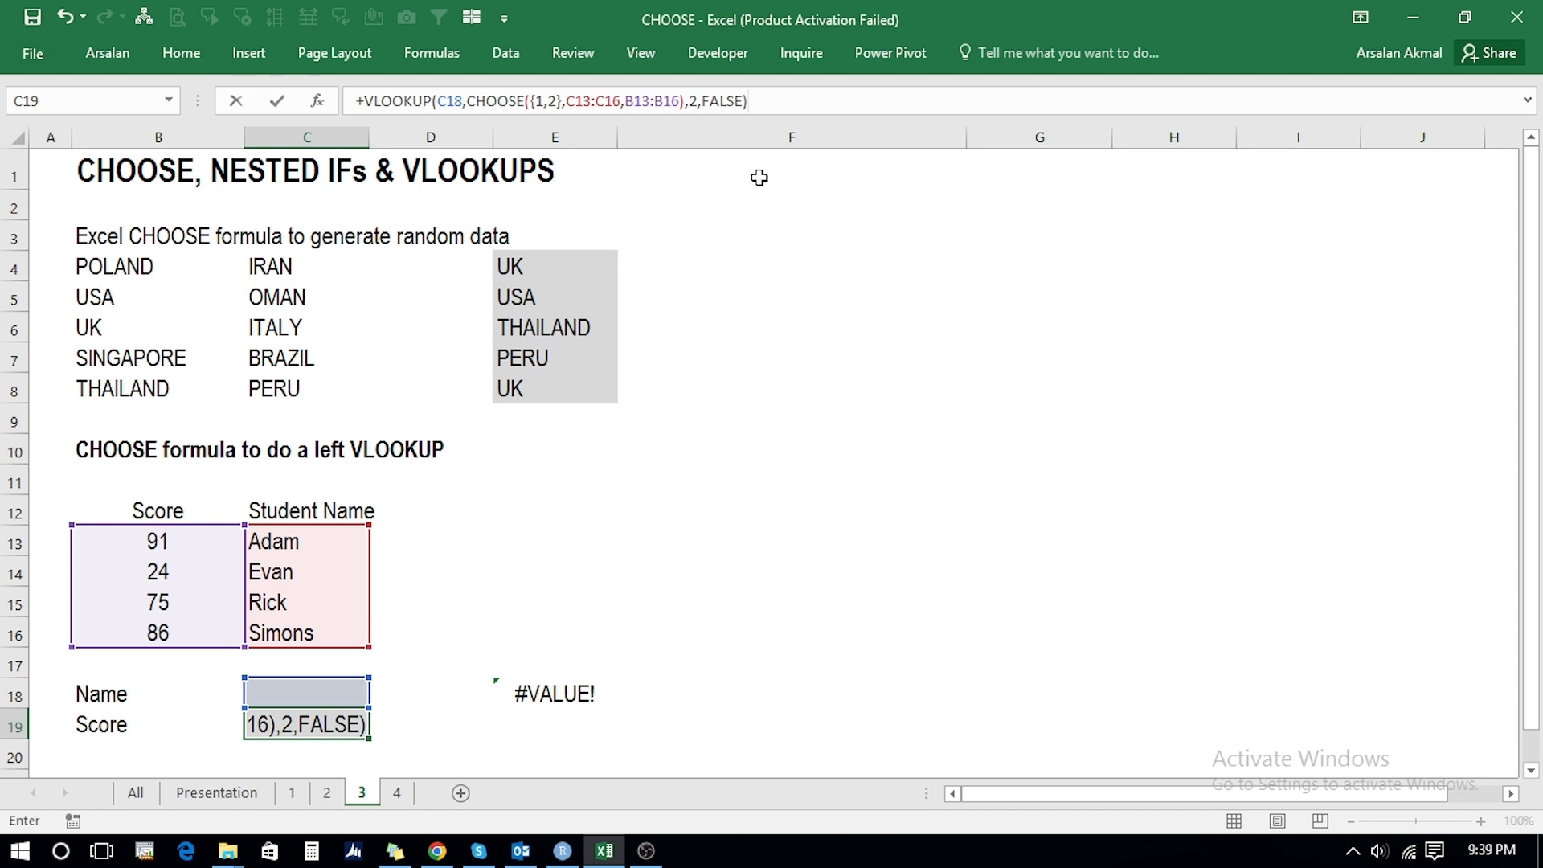
key("Return")
Step: Fill Name cell C18 with a reference to student name cell C14 to test the lookup
key("Up")
key("Up")
type("+")
key("Up")
key("Up")
key("Up")
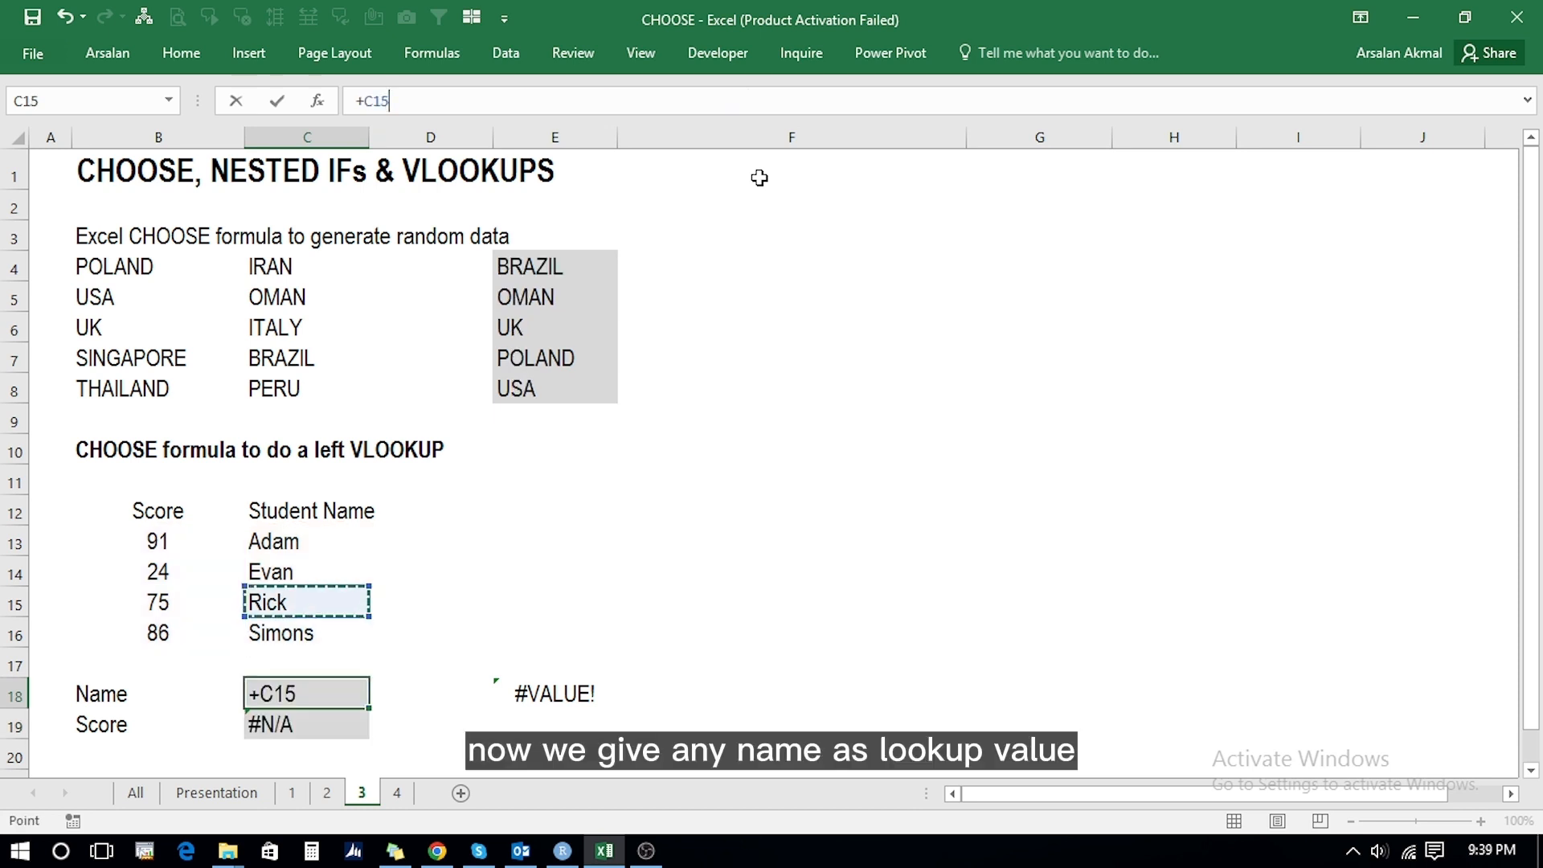
key("Up")
key("Return")
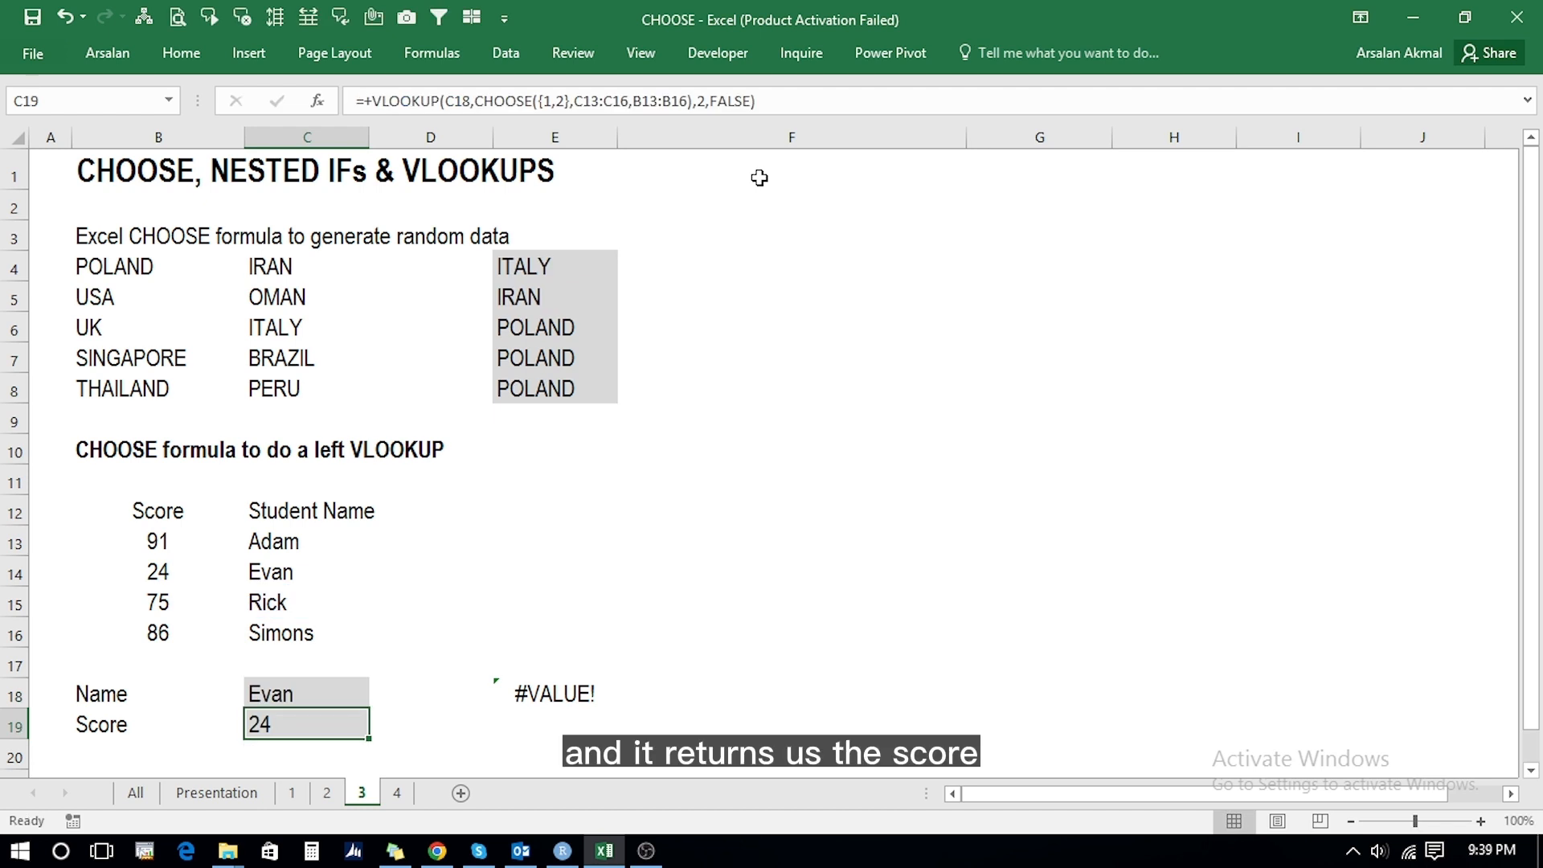
Step: Change Name cell C18 to reference the student name in C15
key("Up")
type("+")
key("Up")
key("Up")
key("Up")
key("Return")
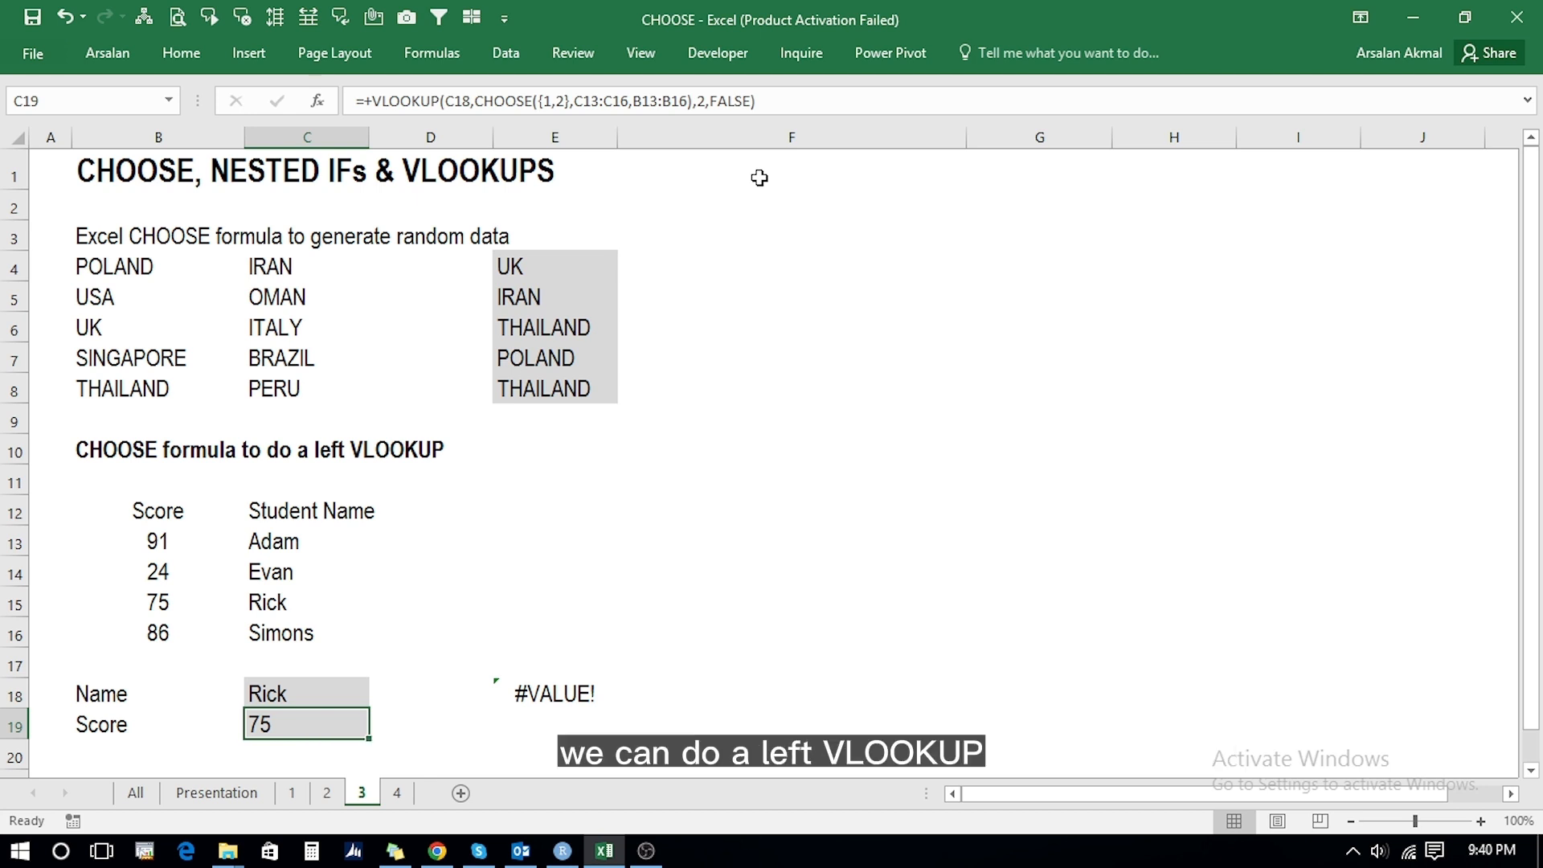
Step: On sheet 4, start a CHOOSE formula in C6 with WEEKDAY(B6) as its index number
key("ctrl+Page_Down")
left_click(313, 331)
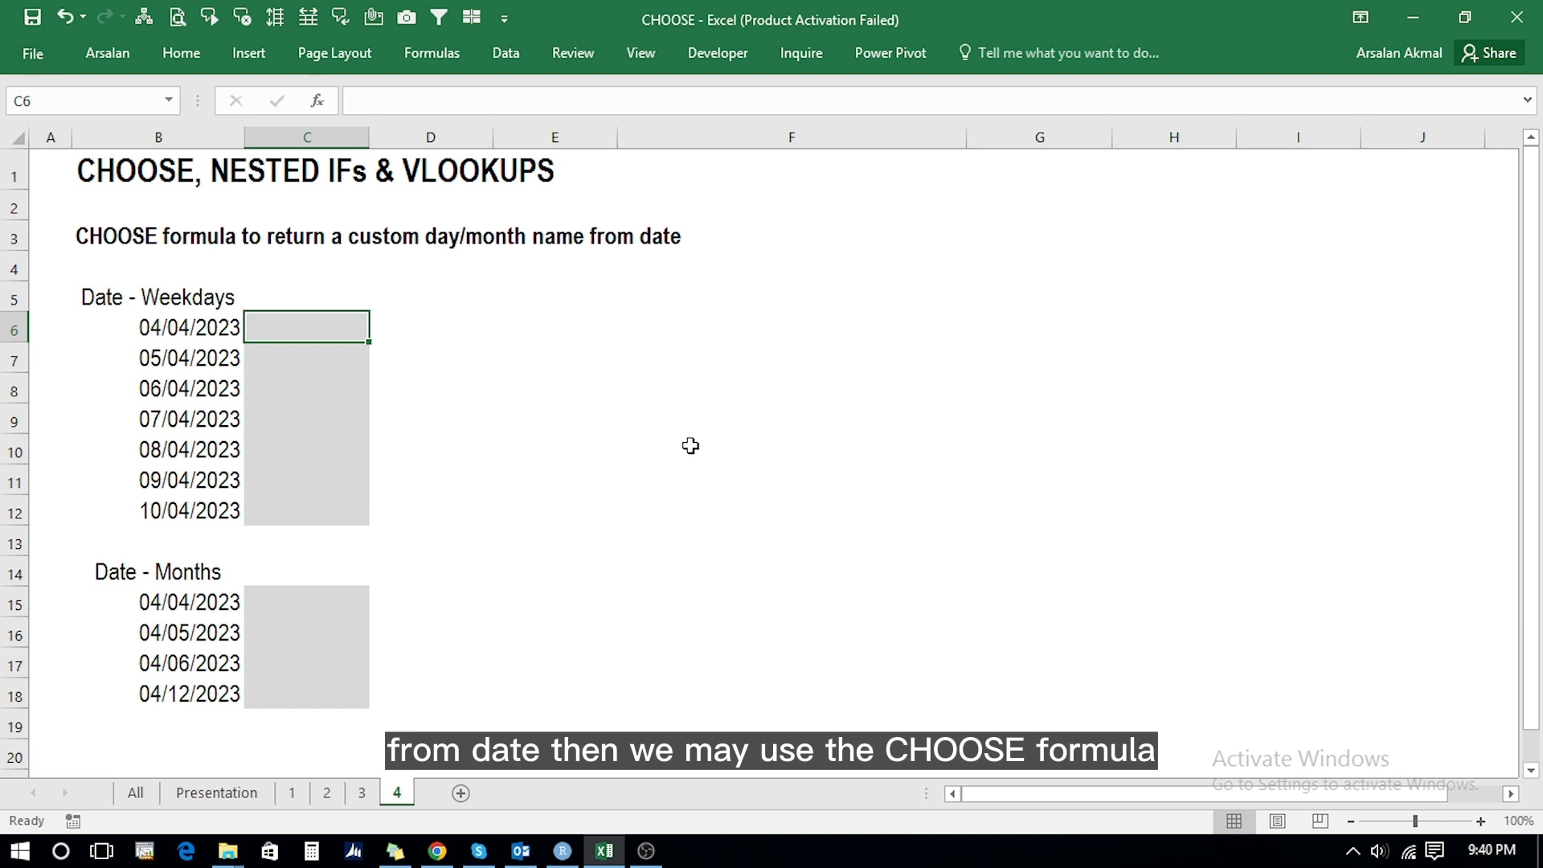
type("+ch")
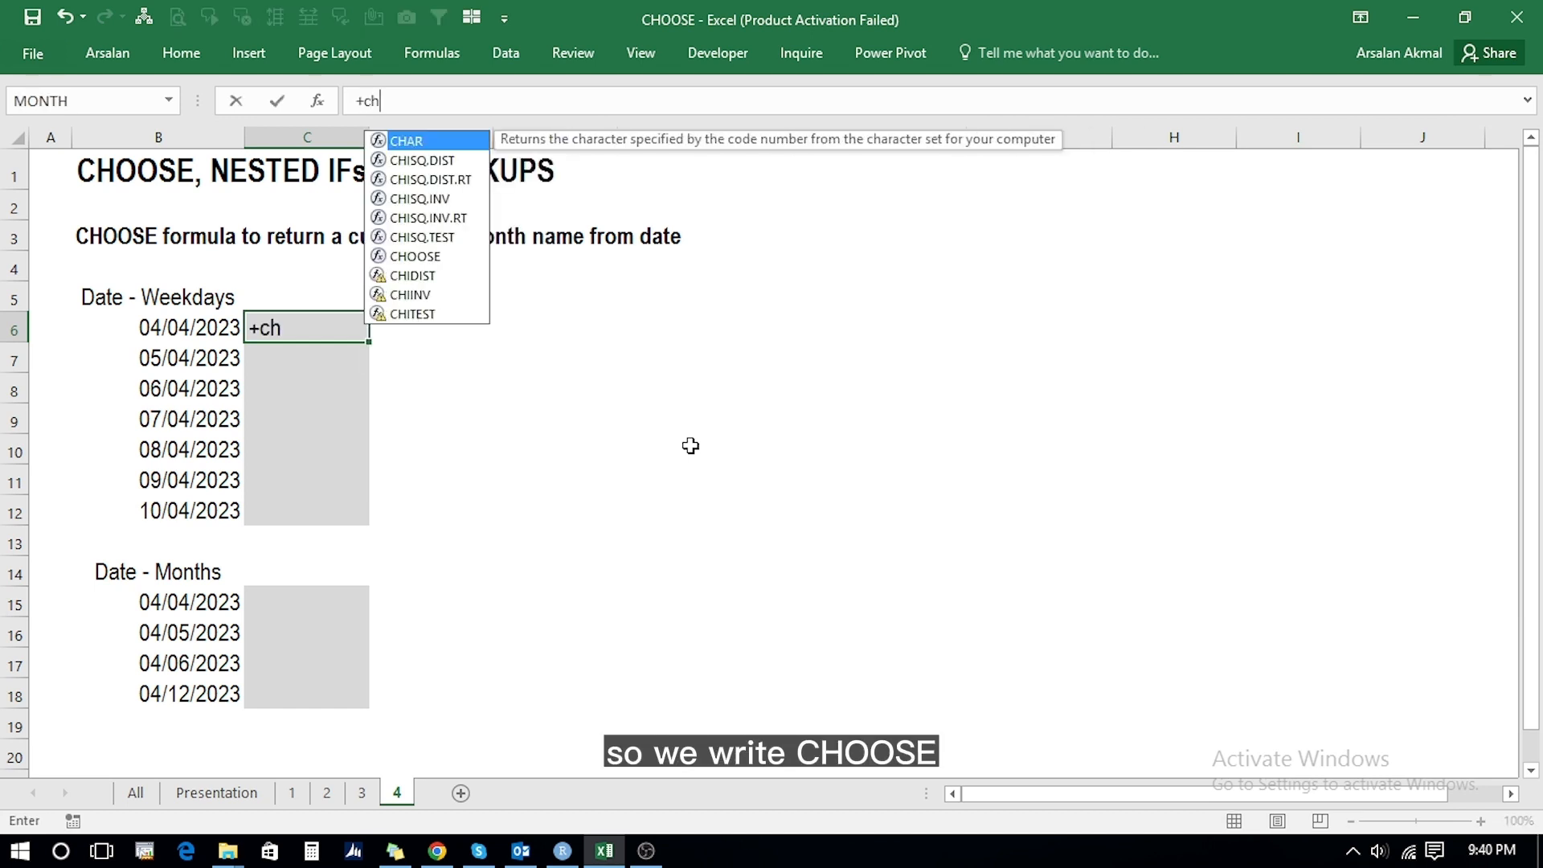
type("oo")
key("Tab")
type("wee")
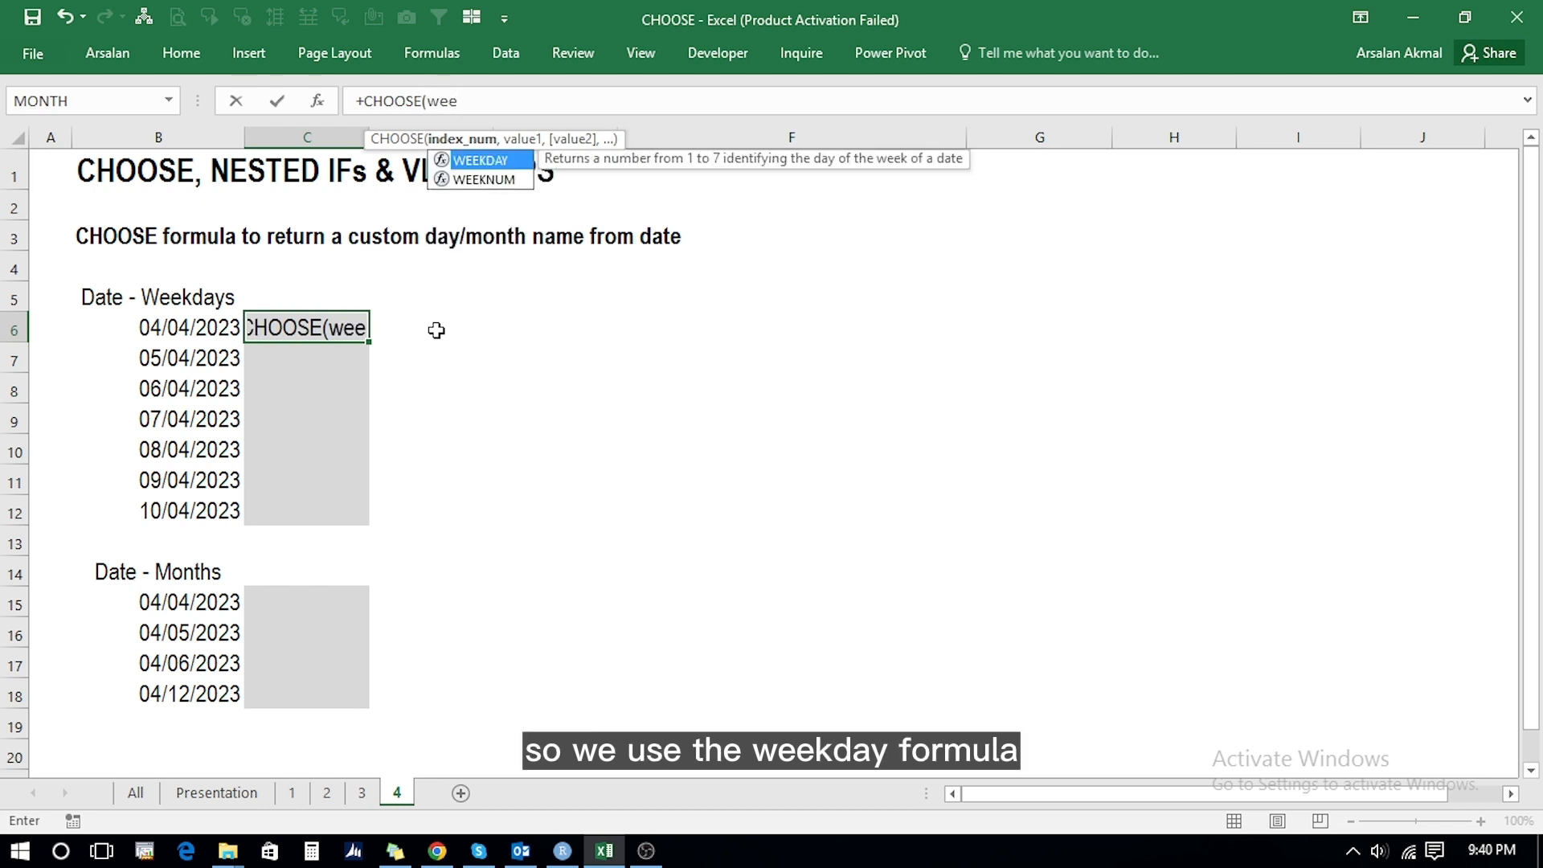
double_click(486, 160)
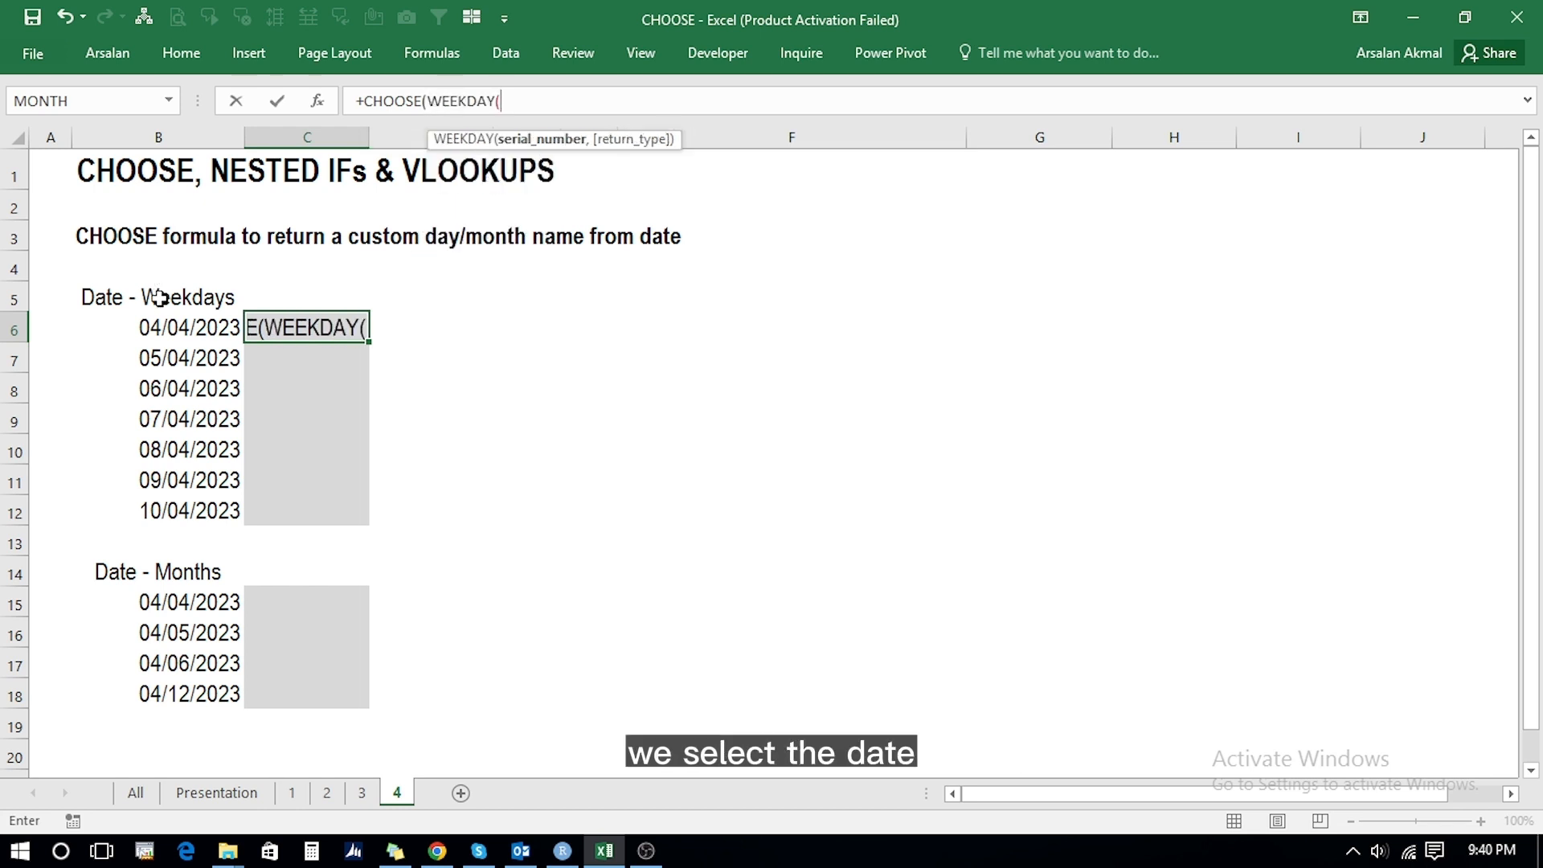
left_click(172, 327)
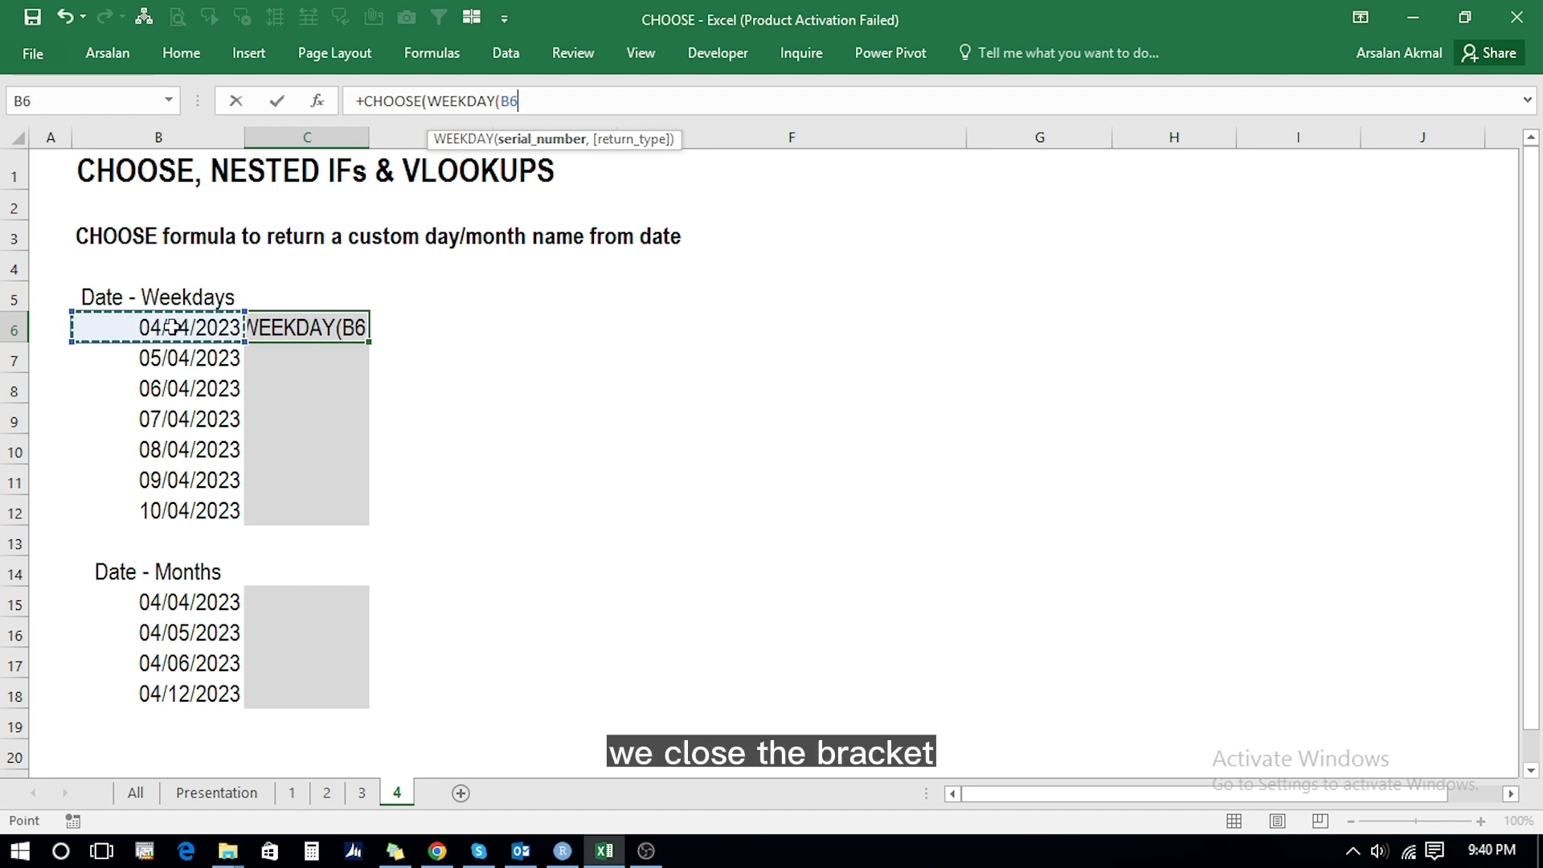
type(")")
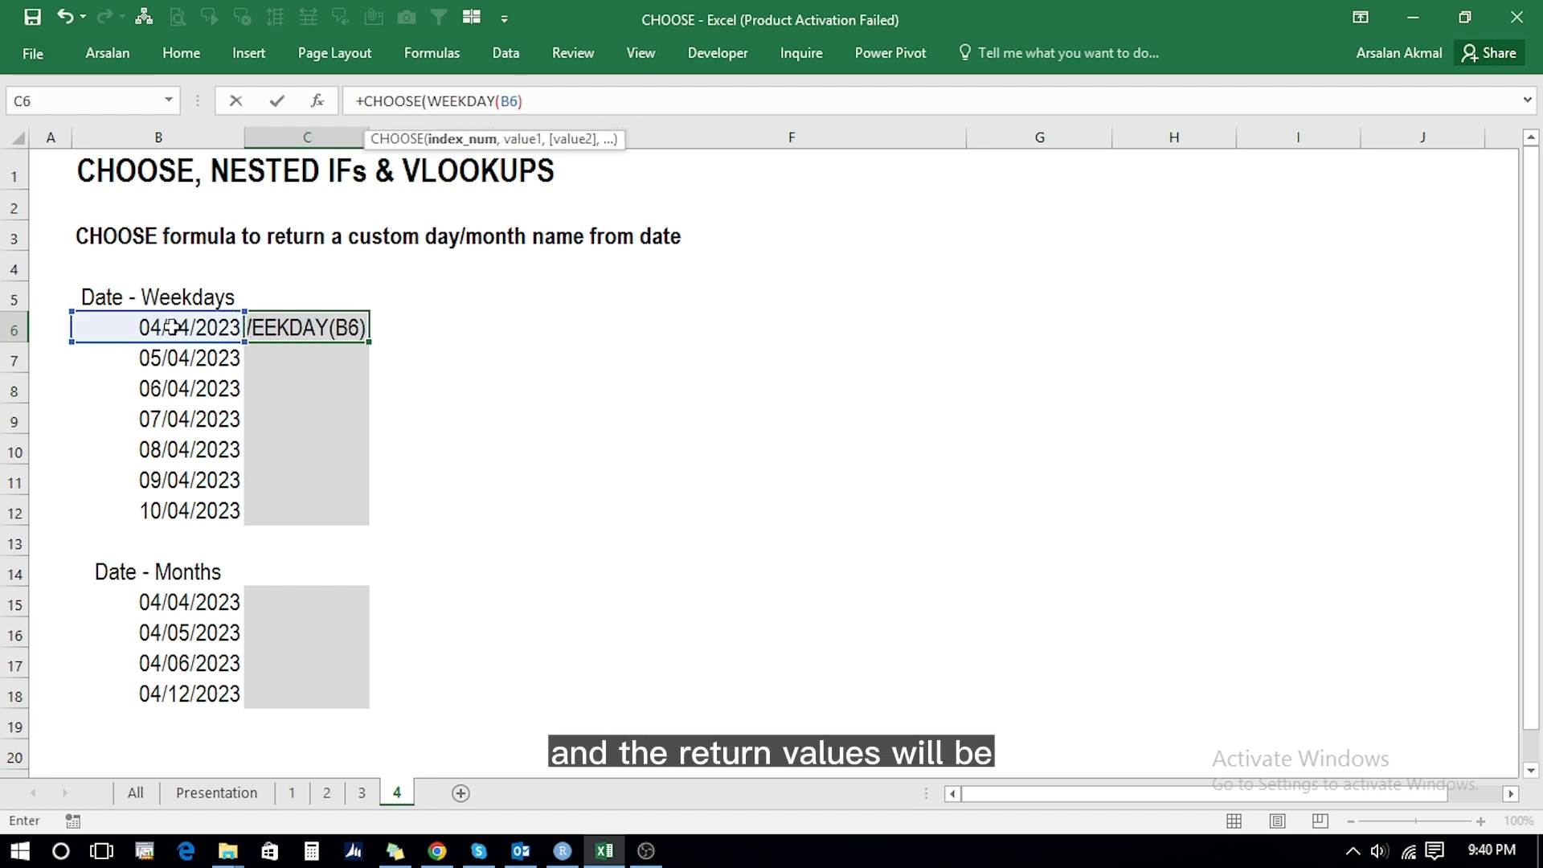
type(",")
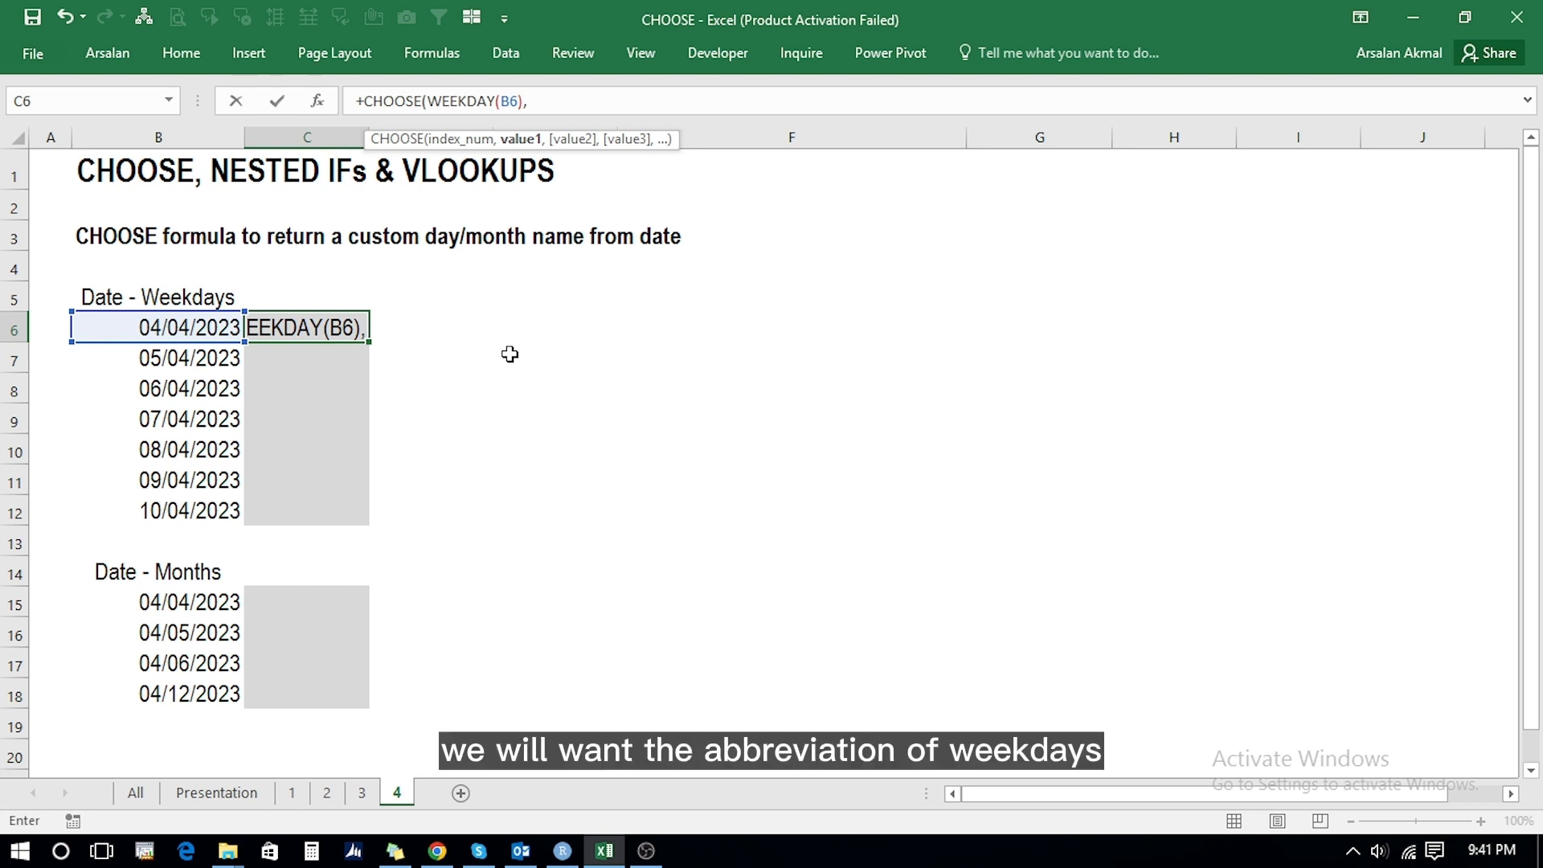
Step: Complete the C6 CHOOSE formula with the values "Su", "Mo", "Tue", "We", "Th", "Fr" and "Sat"
type("\"")
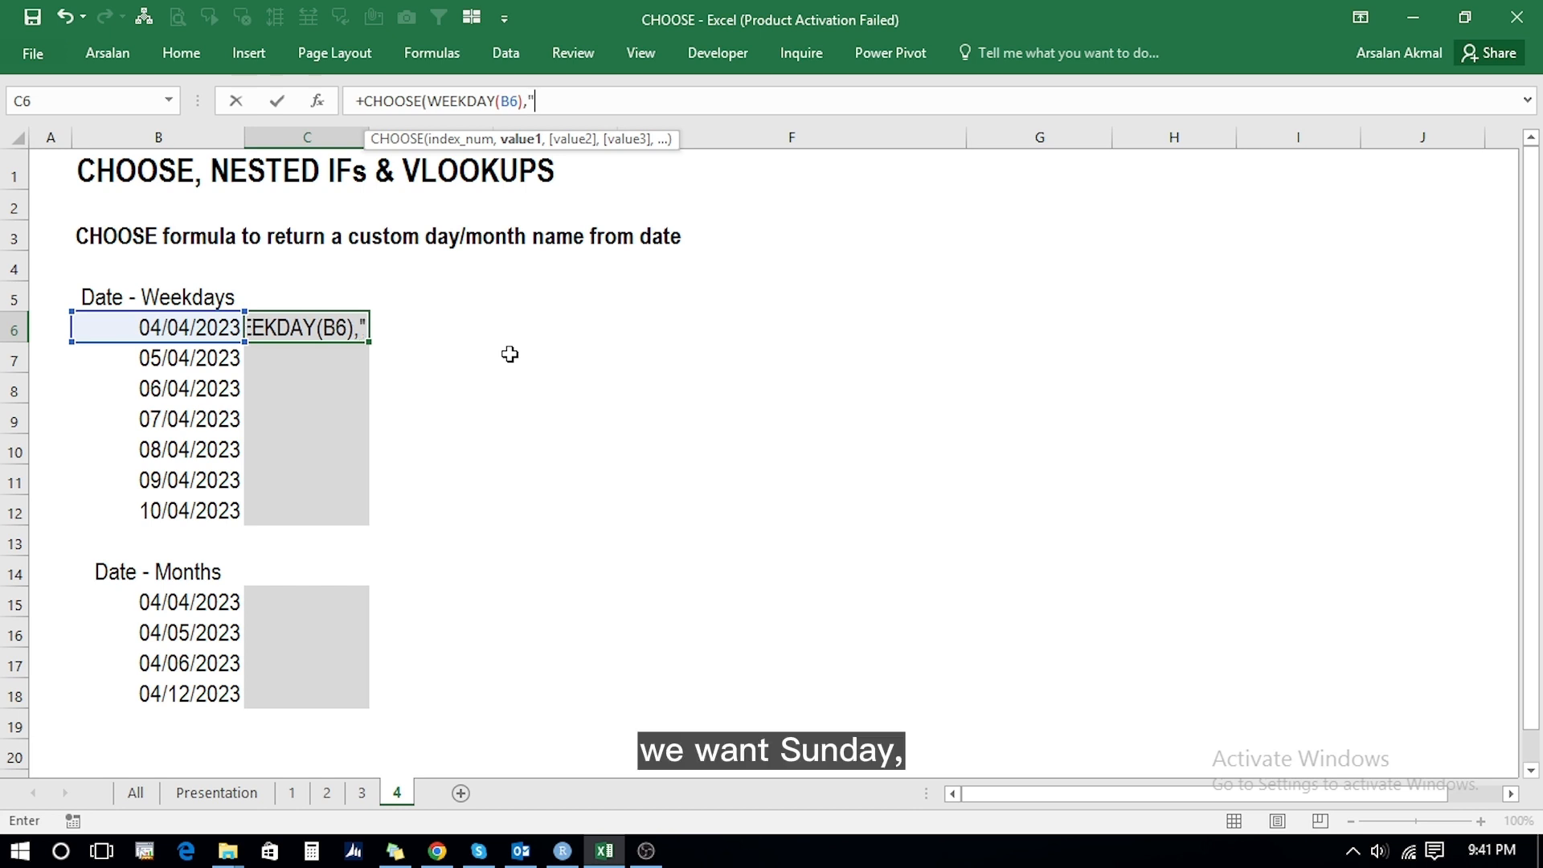
type("Su")
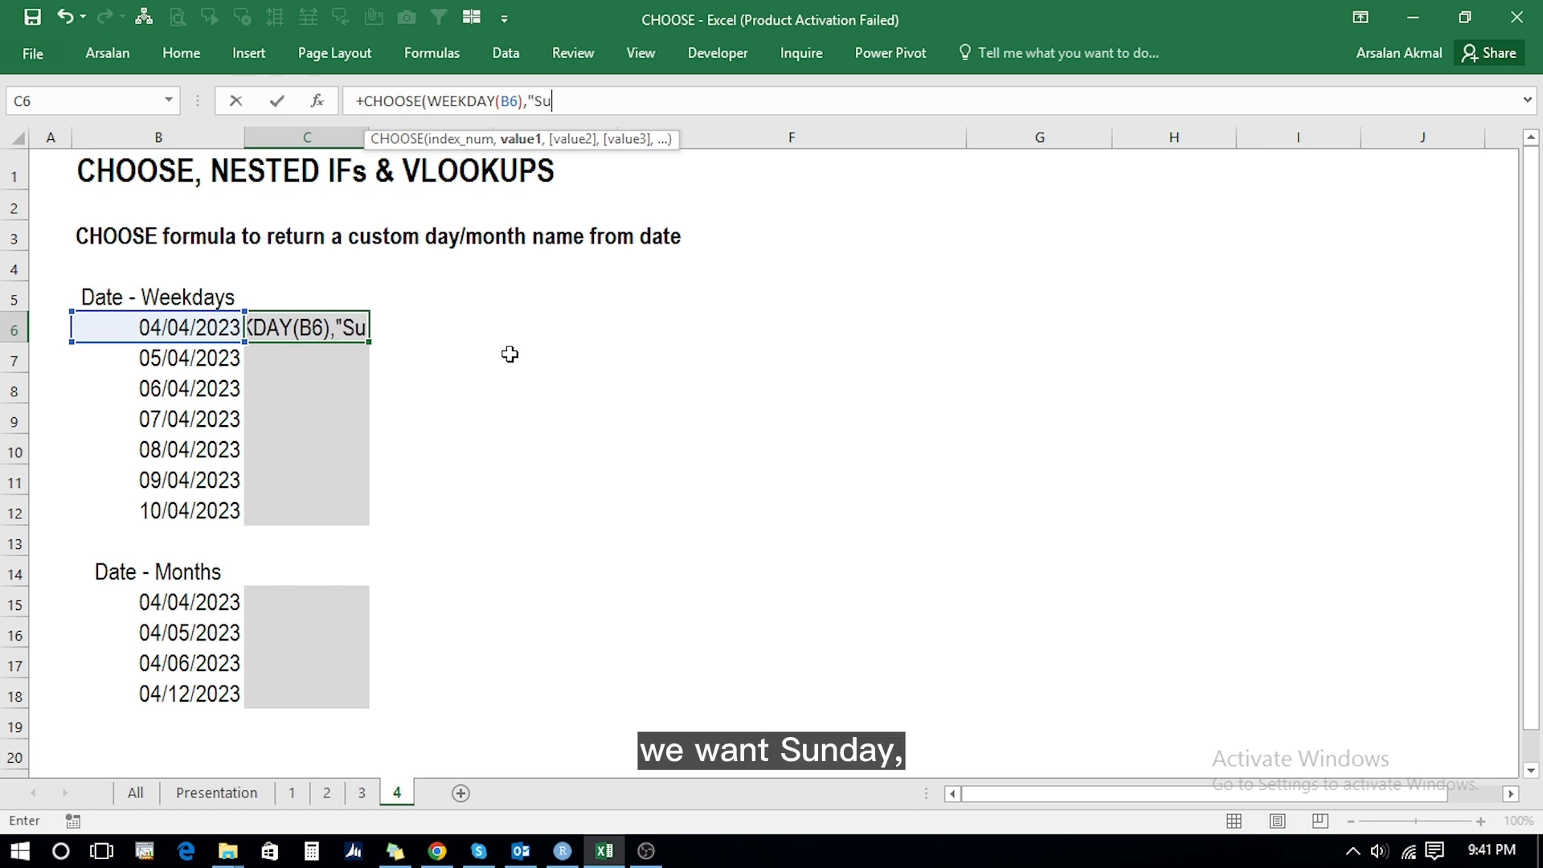
type("\",\"Mo\",\"Tue\",")
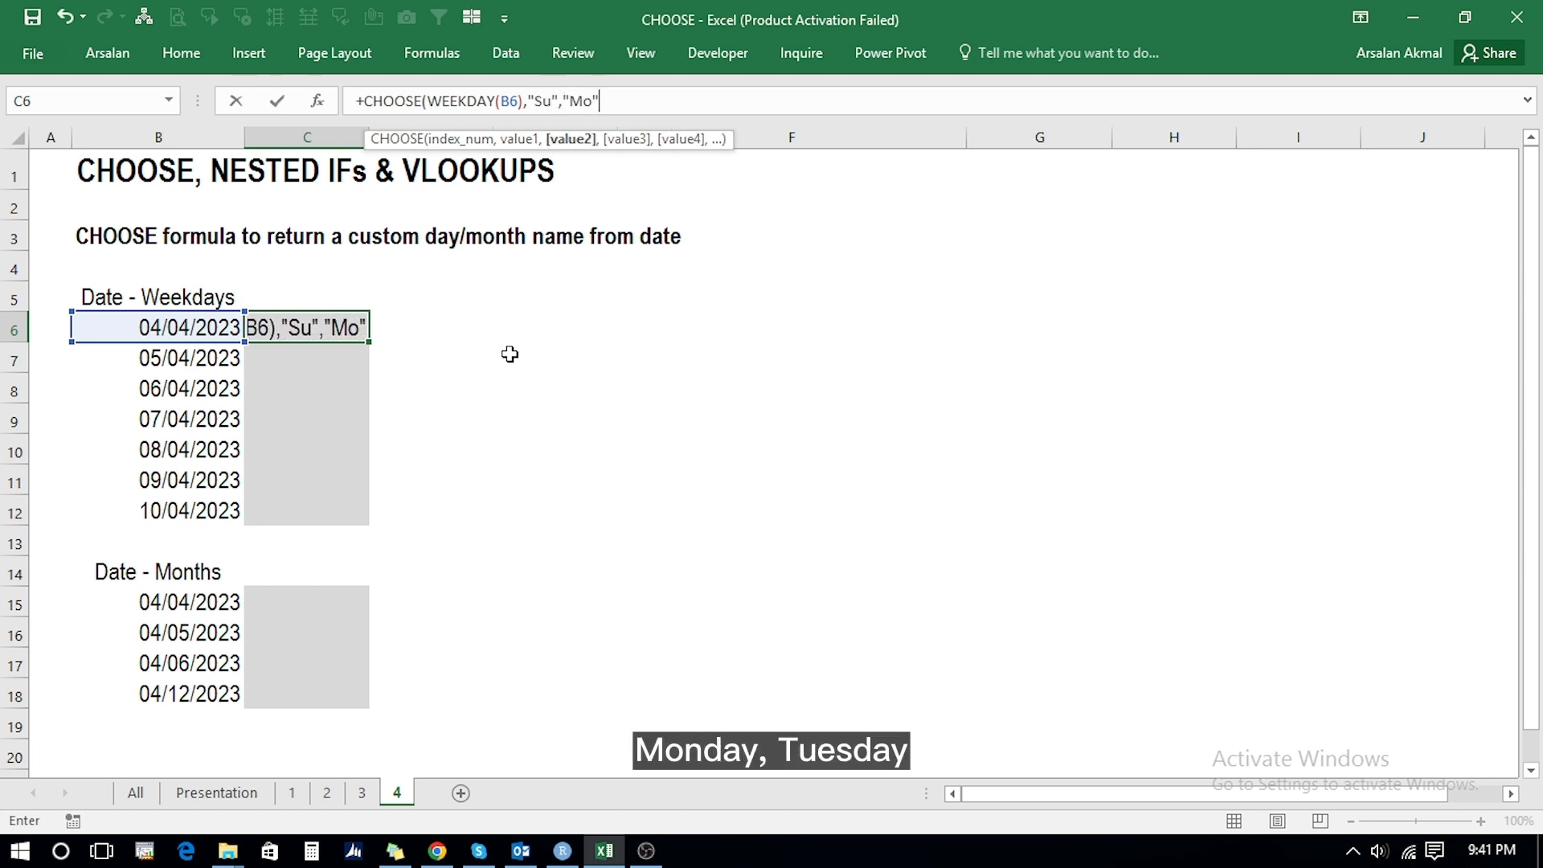
type("\"We")
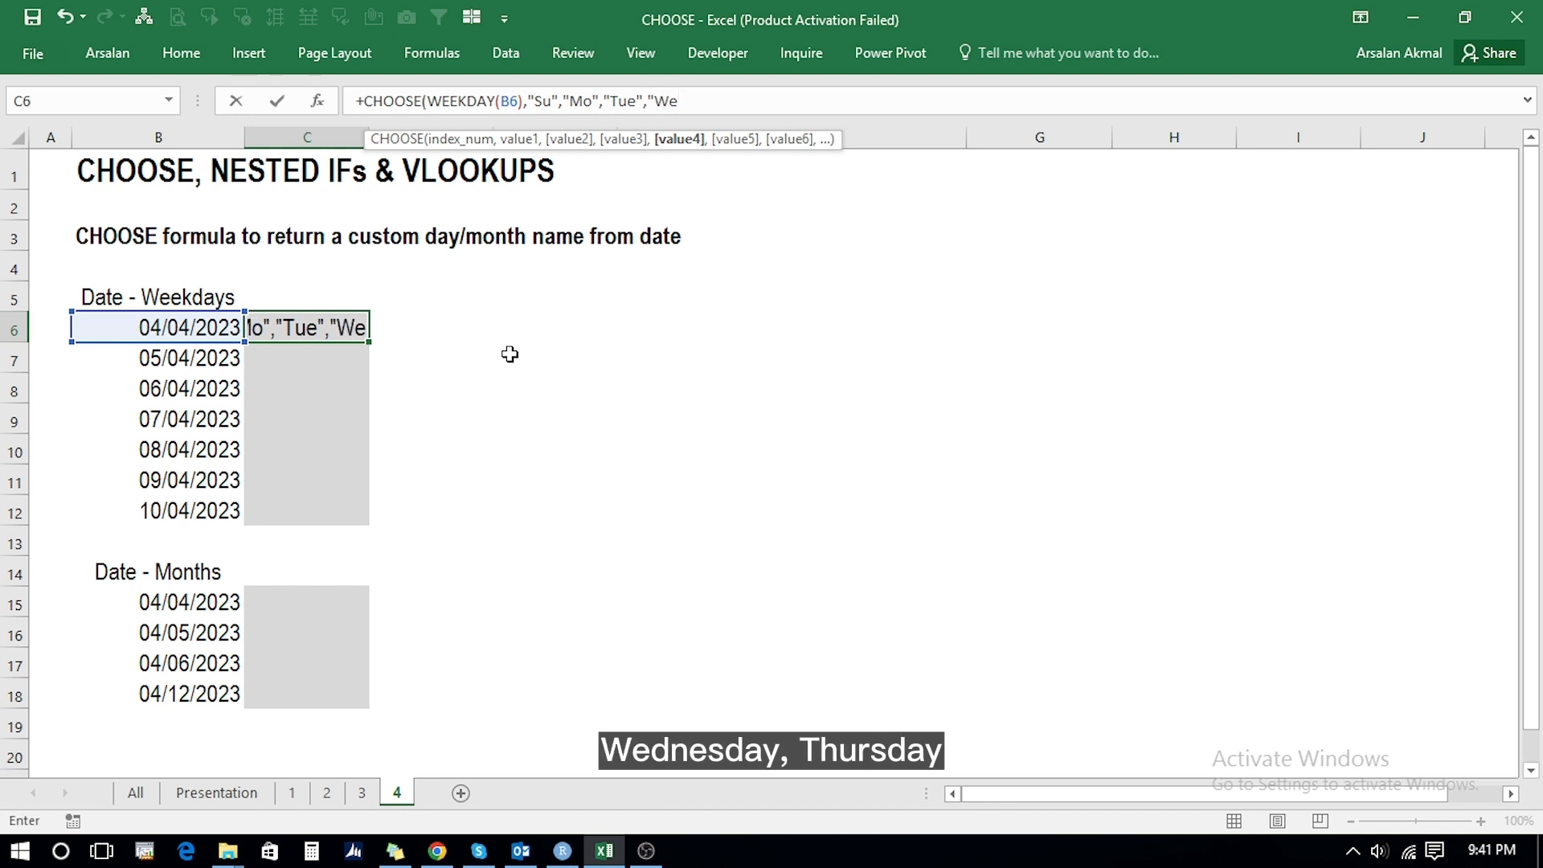
type("\",\"Th\",")
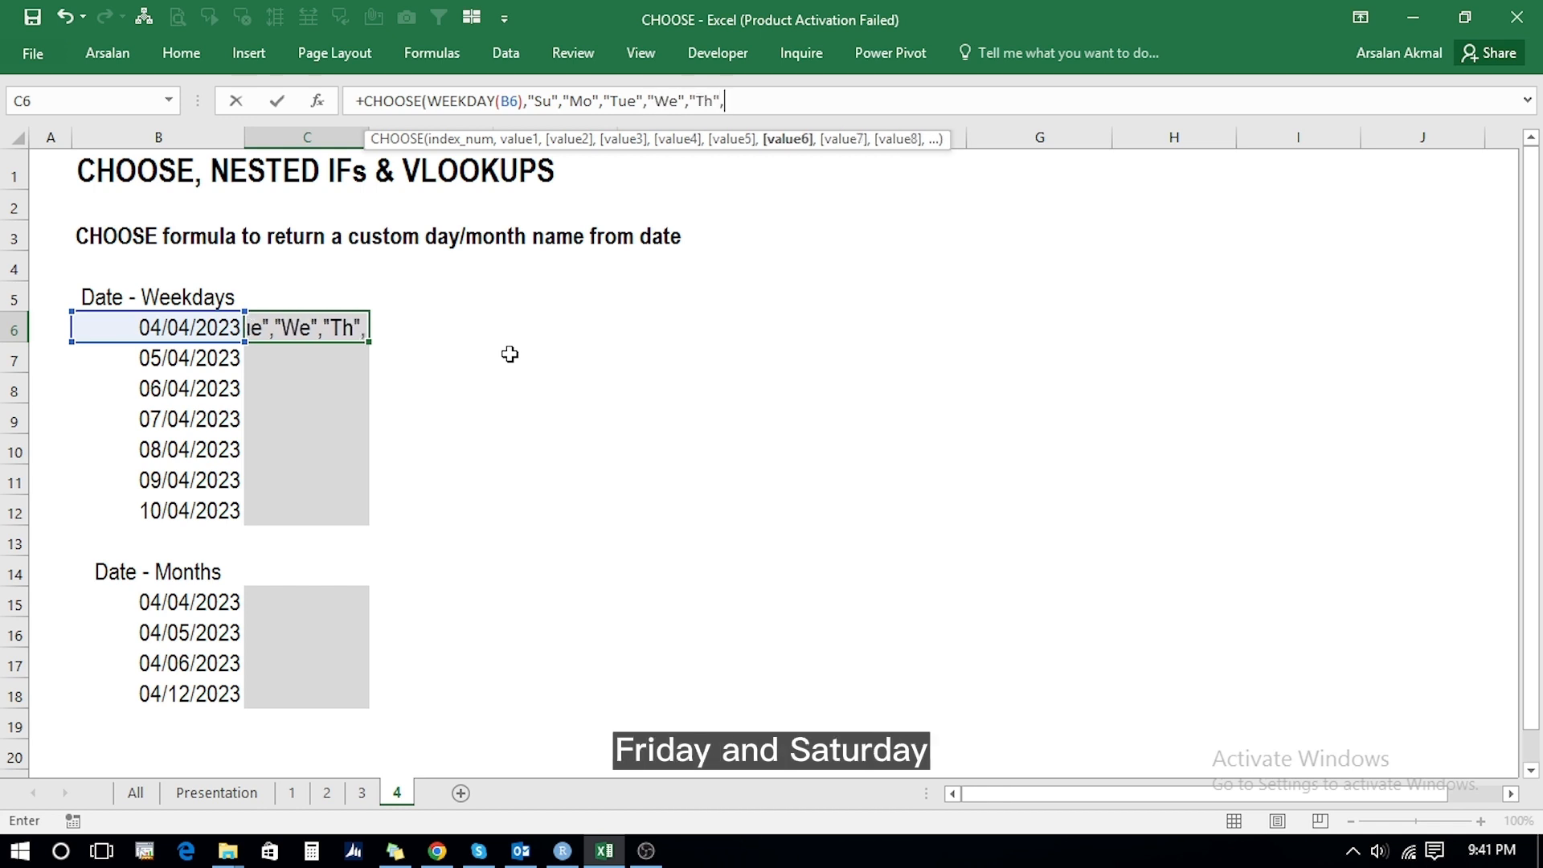
type("\"Fr\",\"Sat\"")
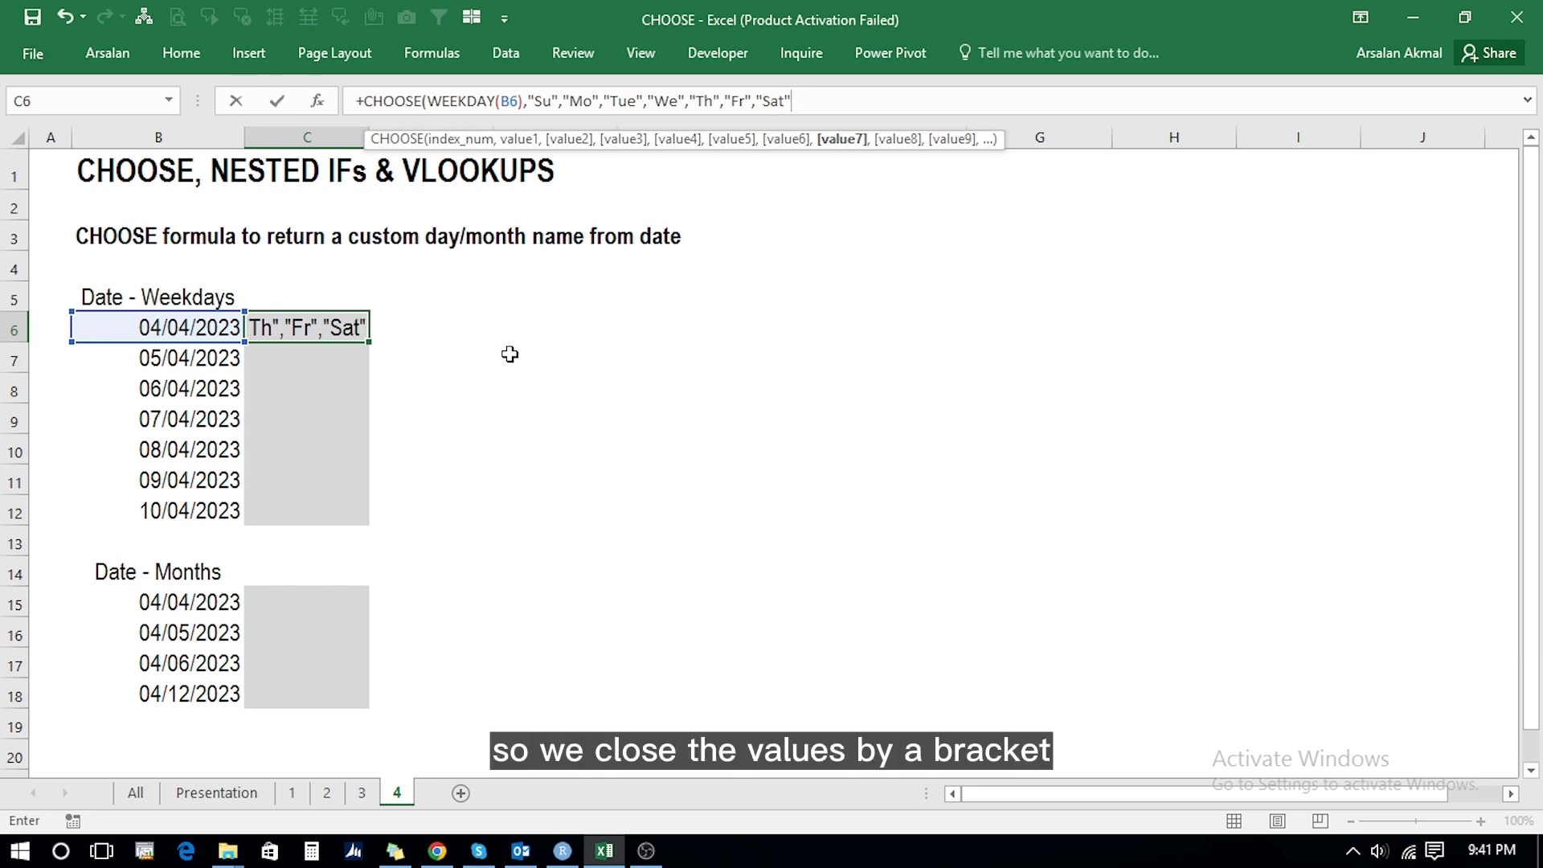
type(")")
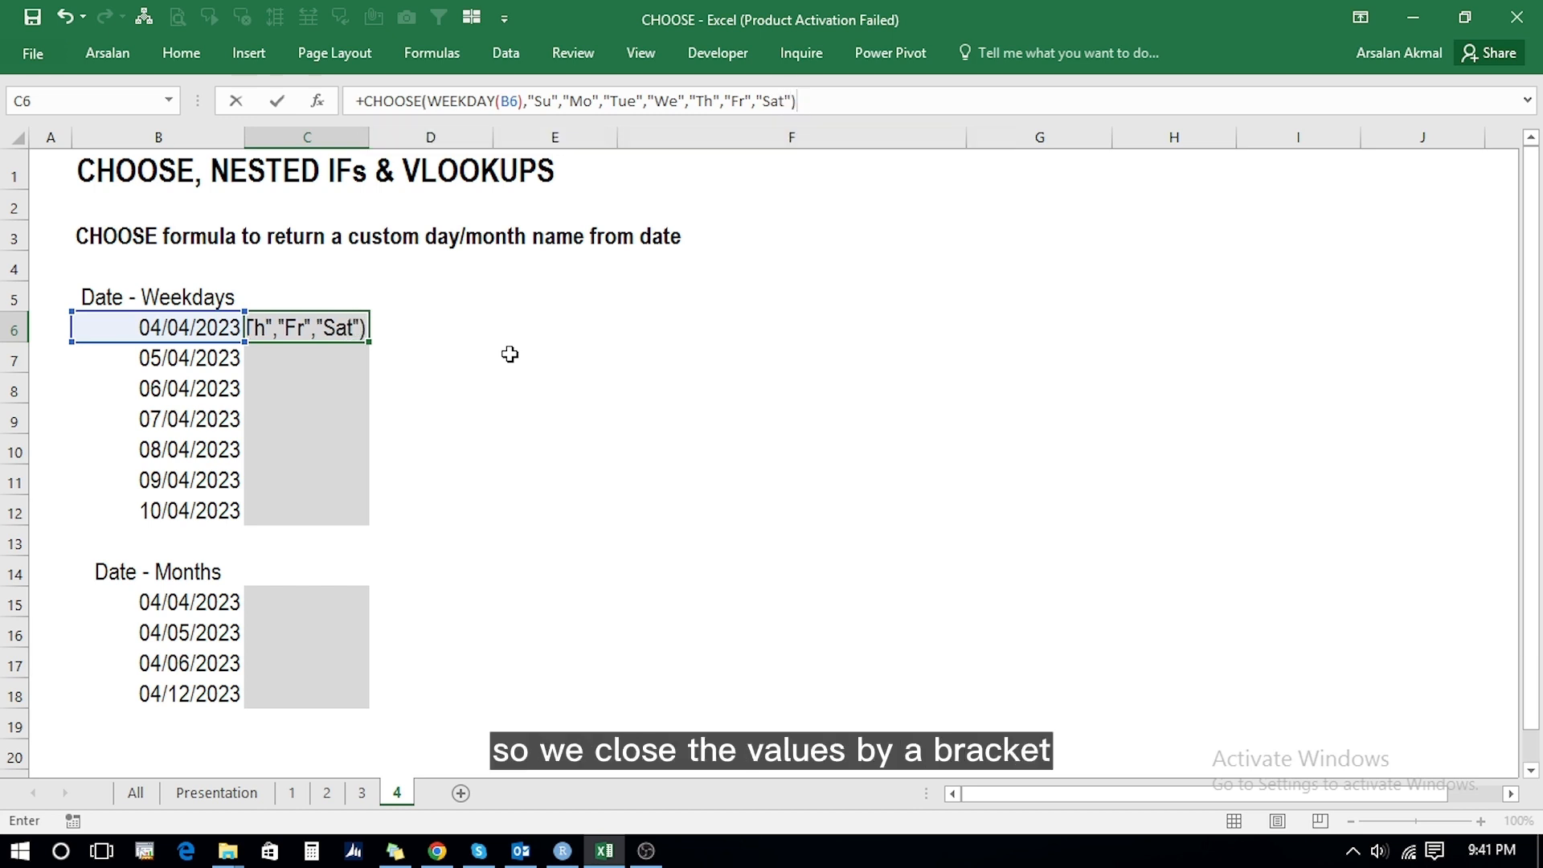
key("Return")
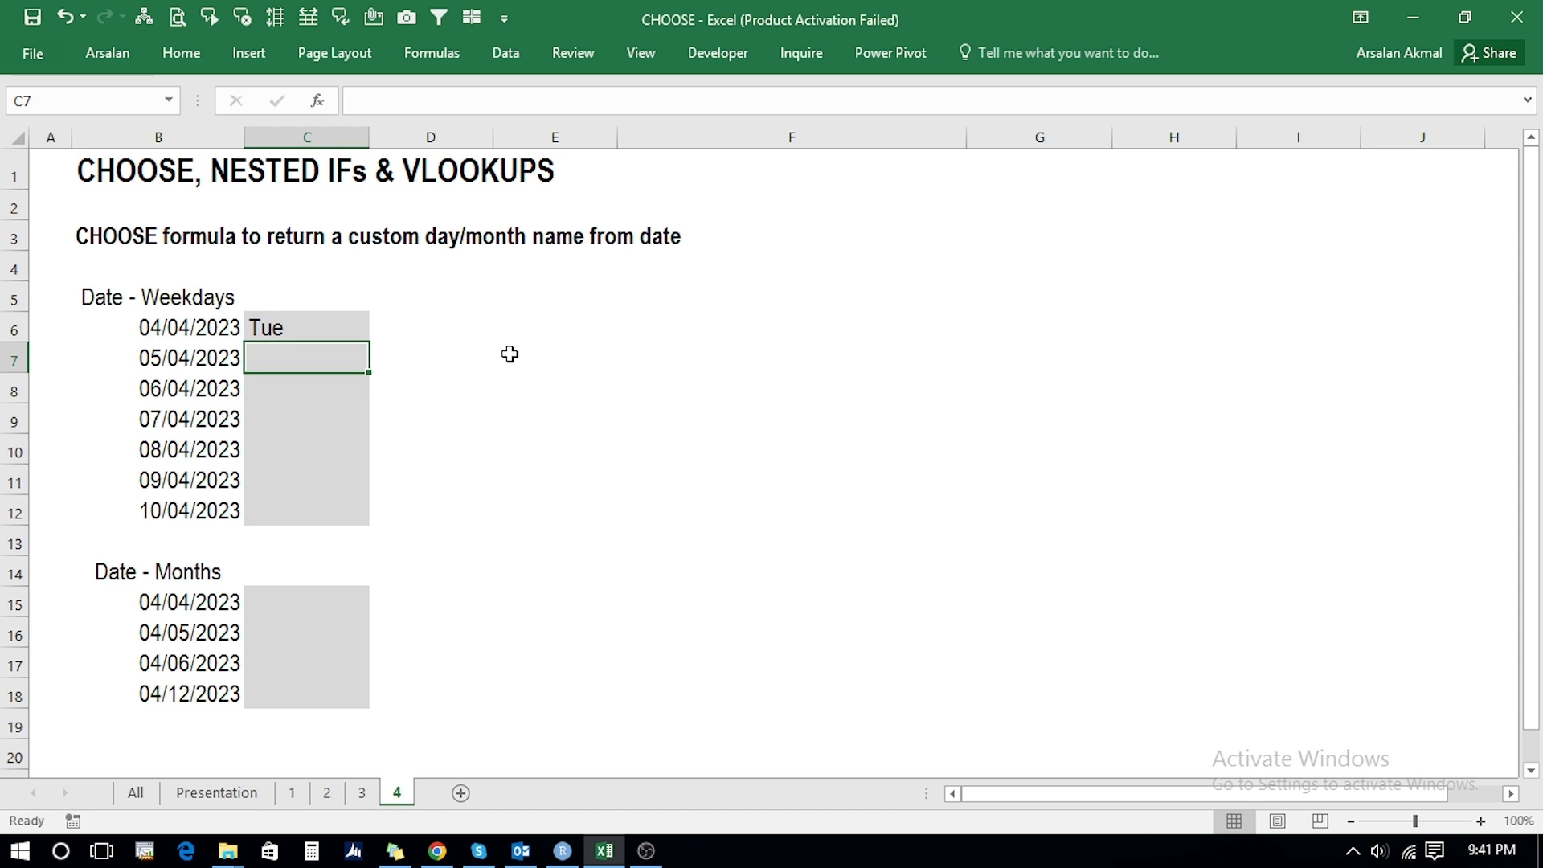
Step: Copy the weekday formula in C6 down through C12
key("Up")
key("ctrl+c")
key("shift+Down")
key("shift+Down")
key("shift+Down")
key("shift+Down")
key("shift+Down")
key("shift+Down")
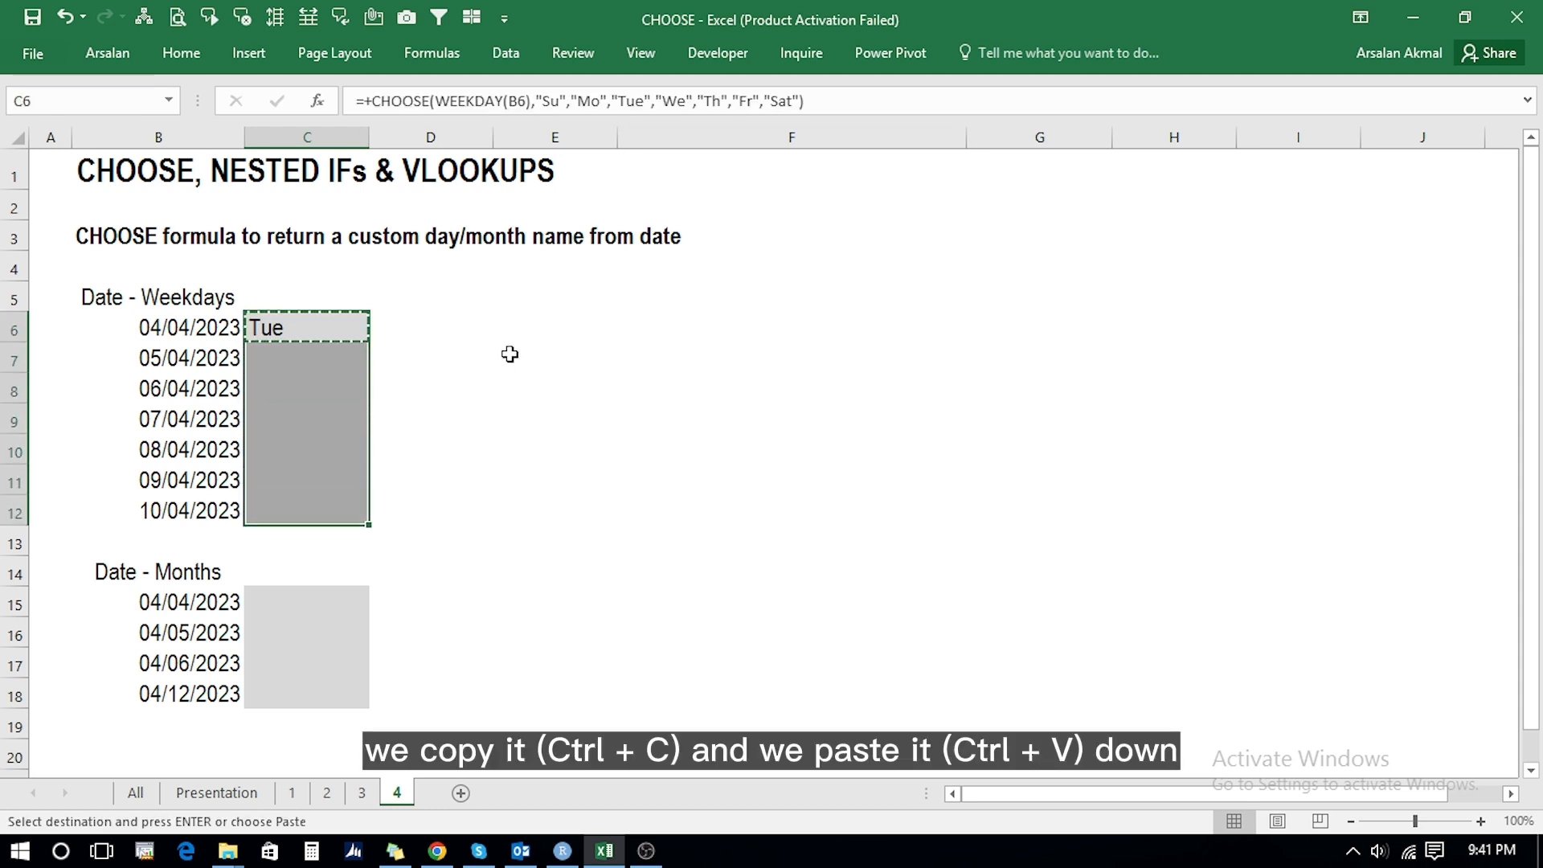
key("ctrl+v")
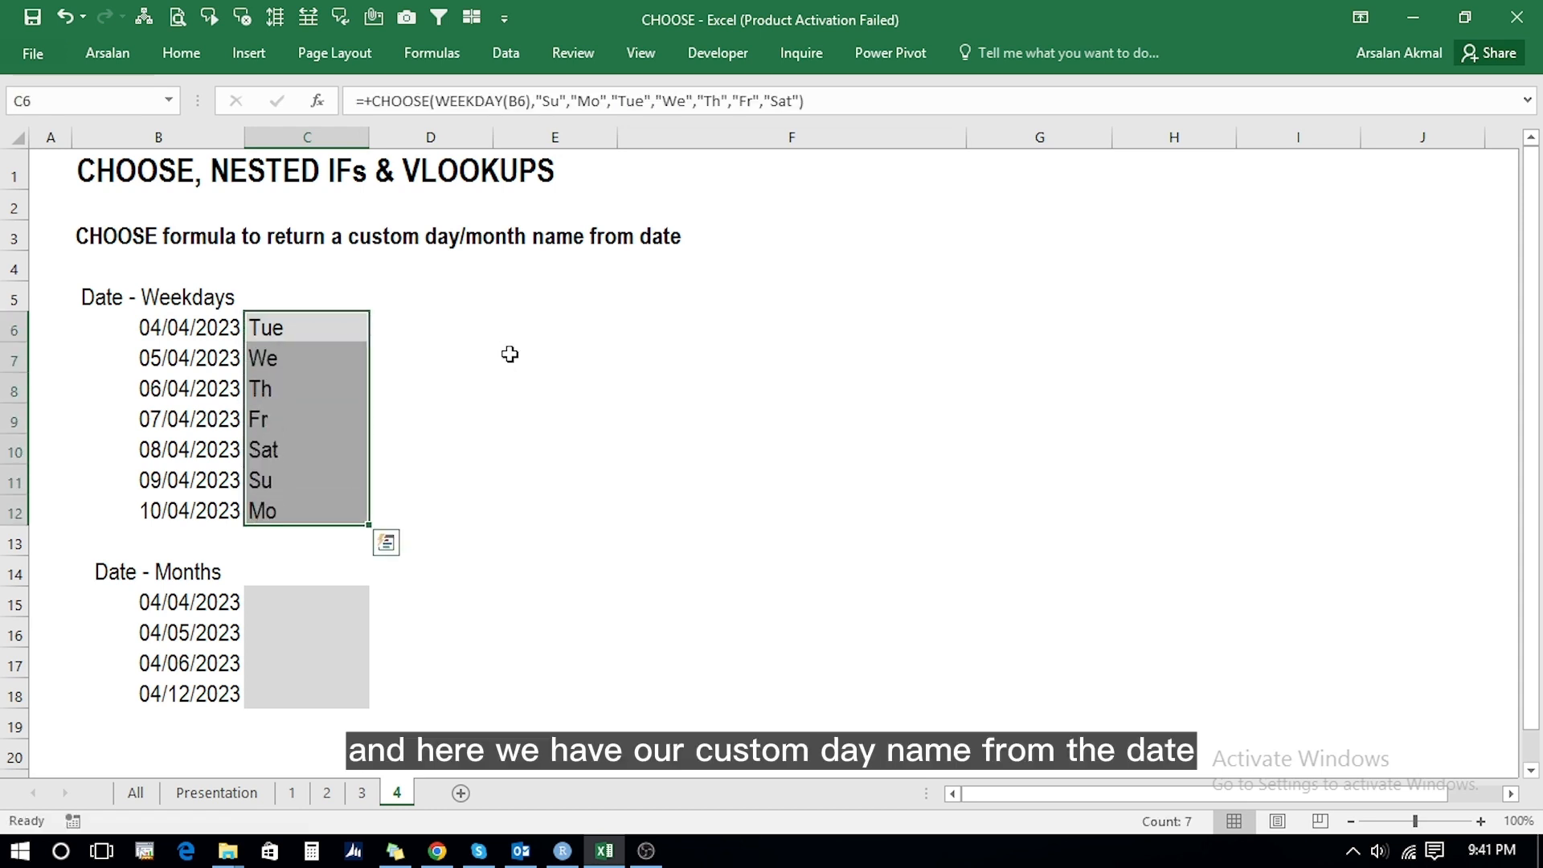
Step: Start a CHOOSE formula in C15, beside the first date of the Date - Months list
key("Down")
key("Down")
key("Down")
key("Down")
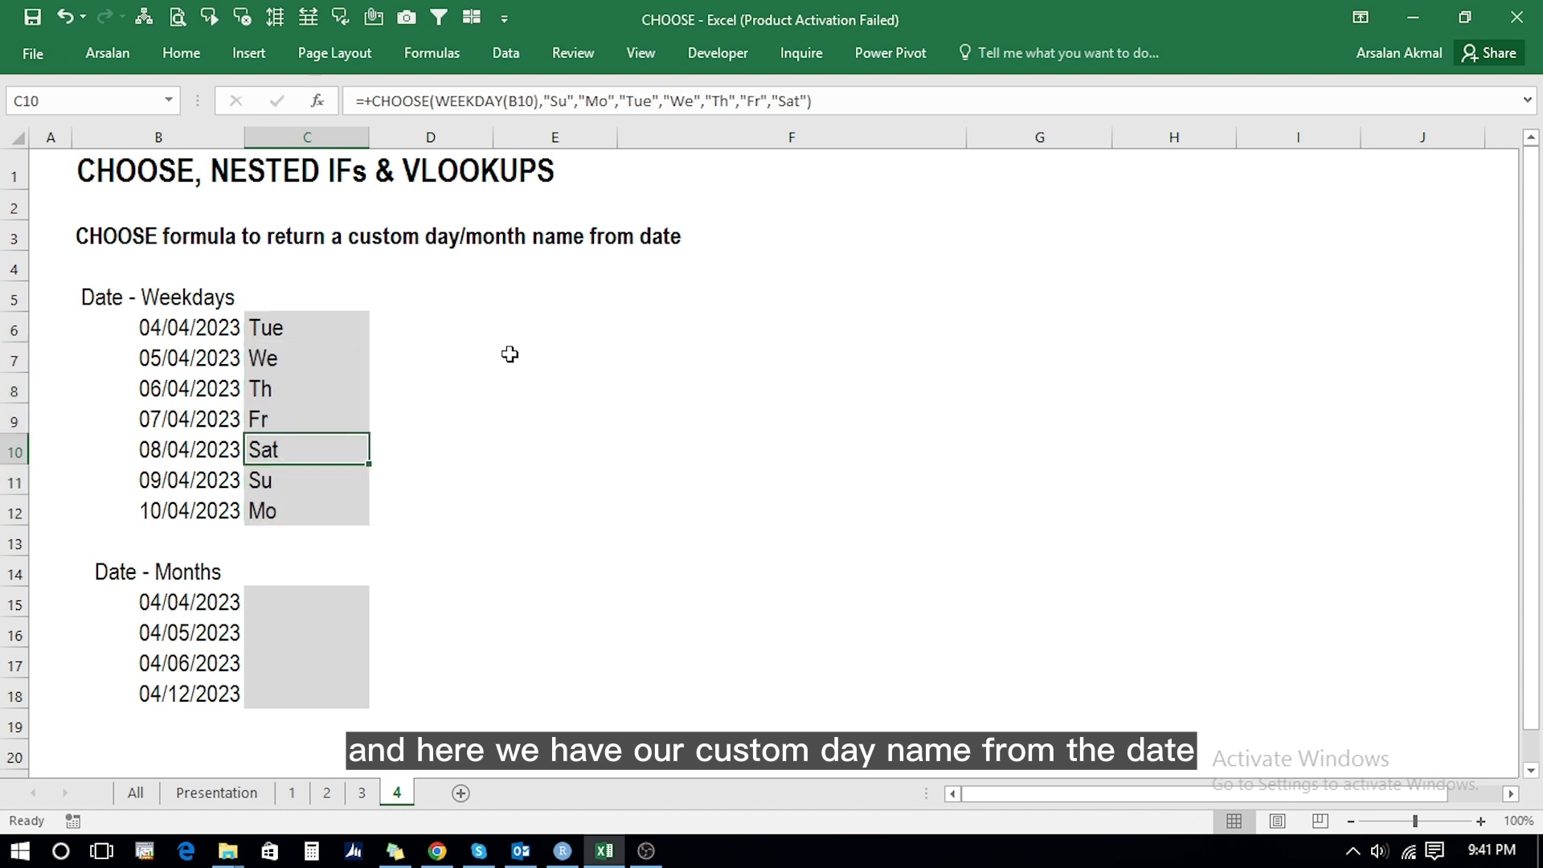
key("Down")
key("Down")
key("Down")
key("Down")
key("Down")
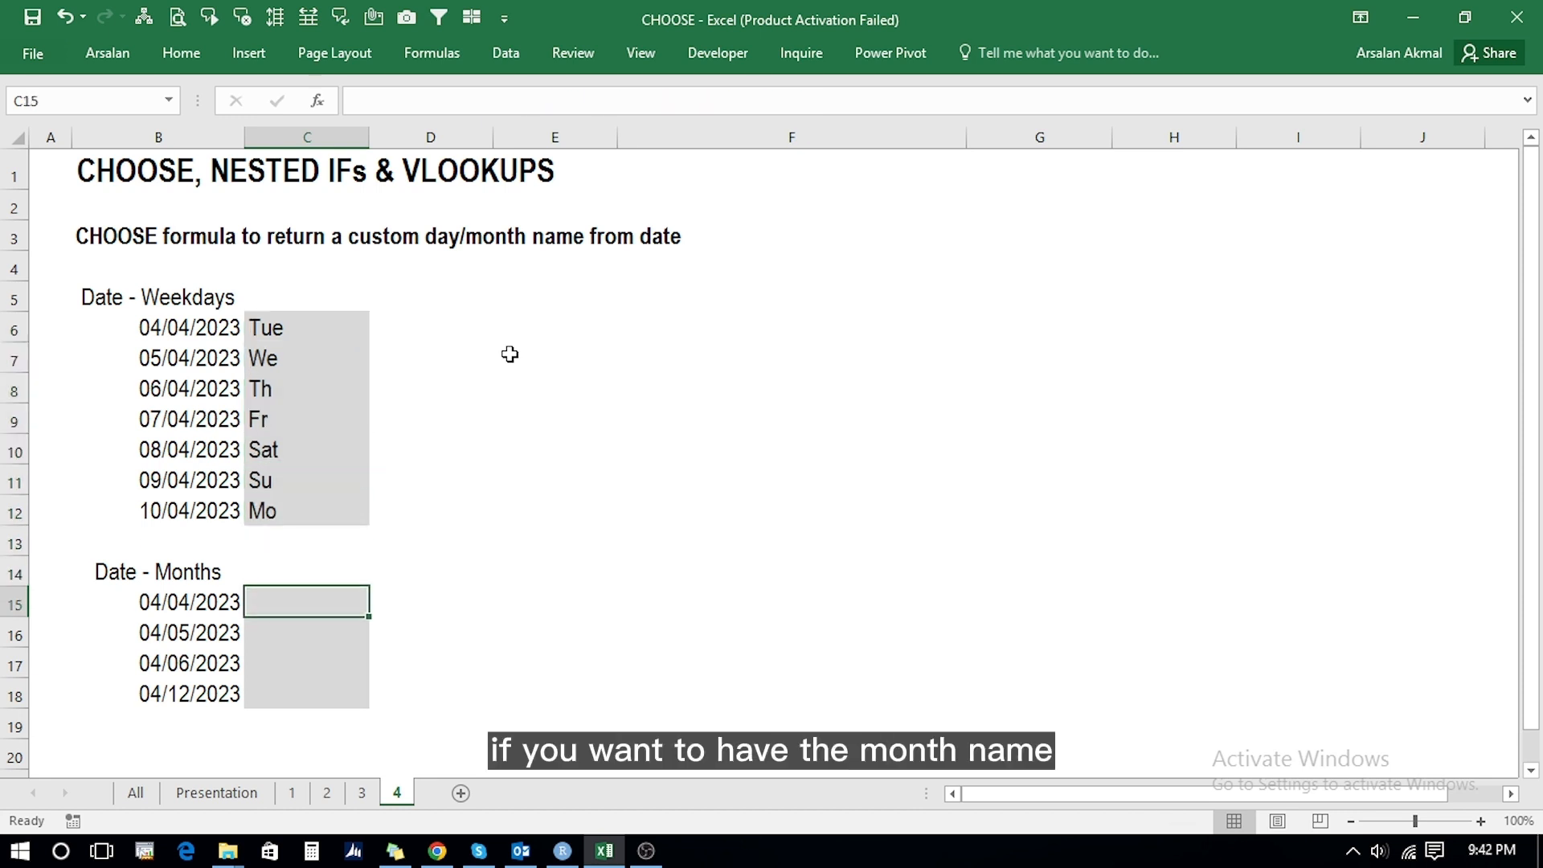
type("+")
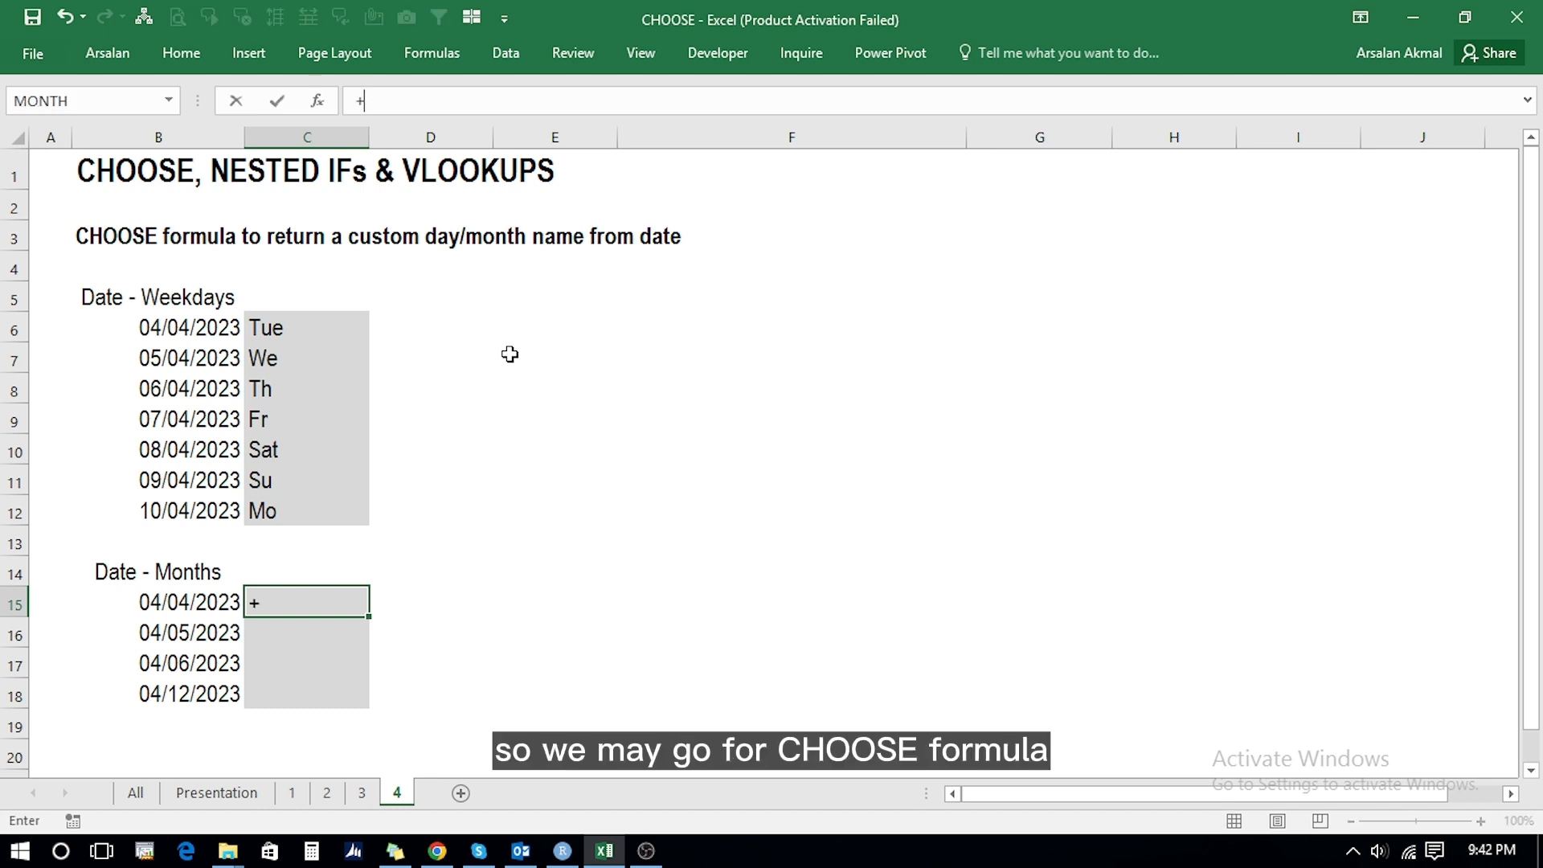
type("cho")
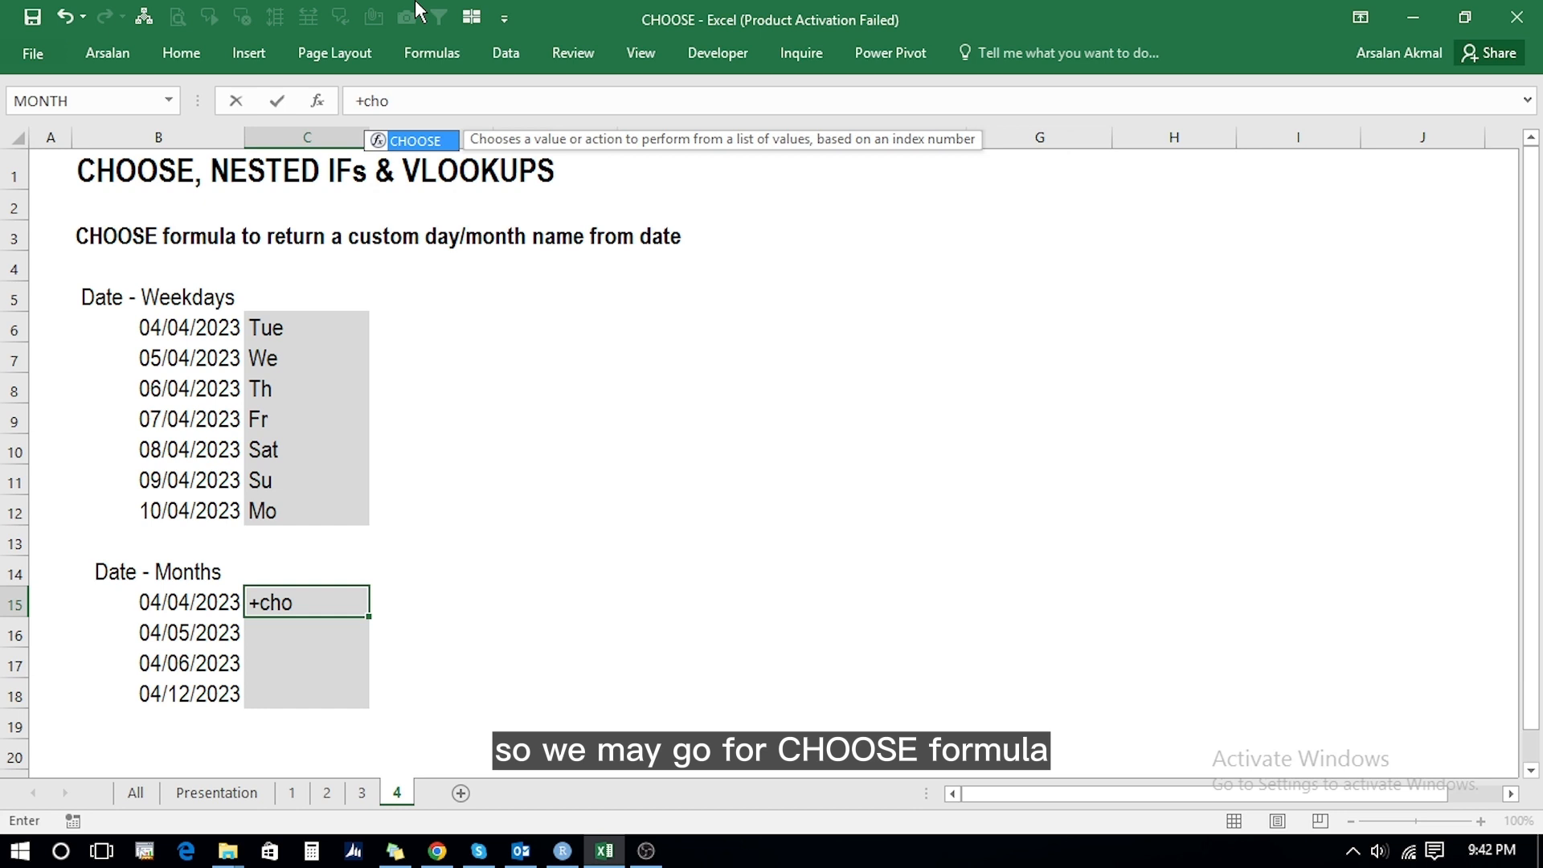
double_click(422, 143)
left_click(185, 609)
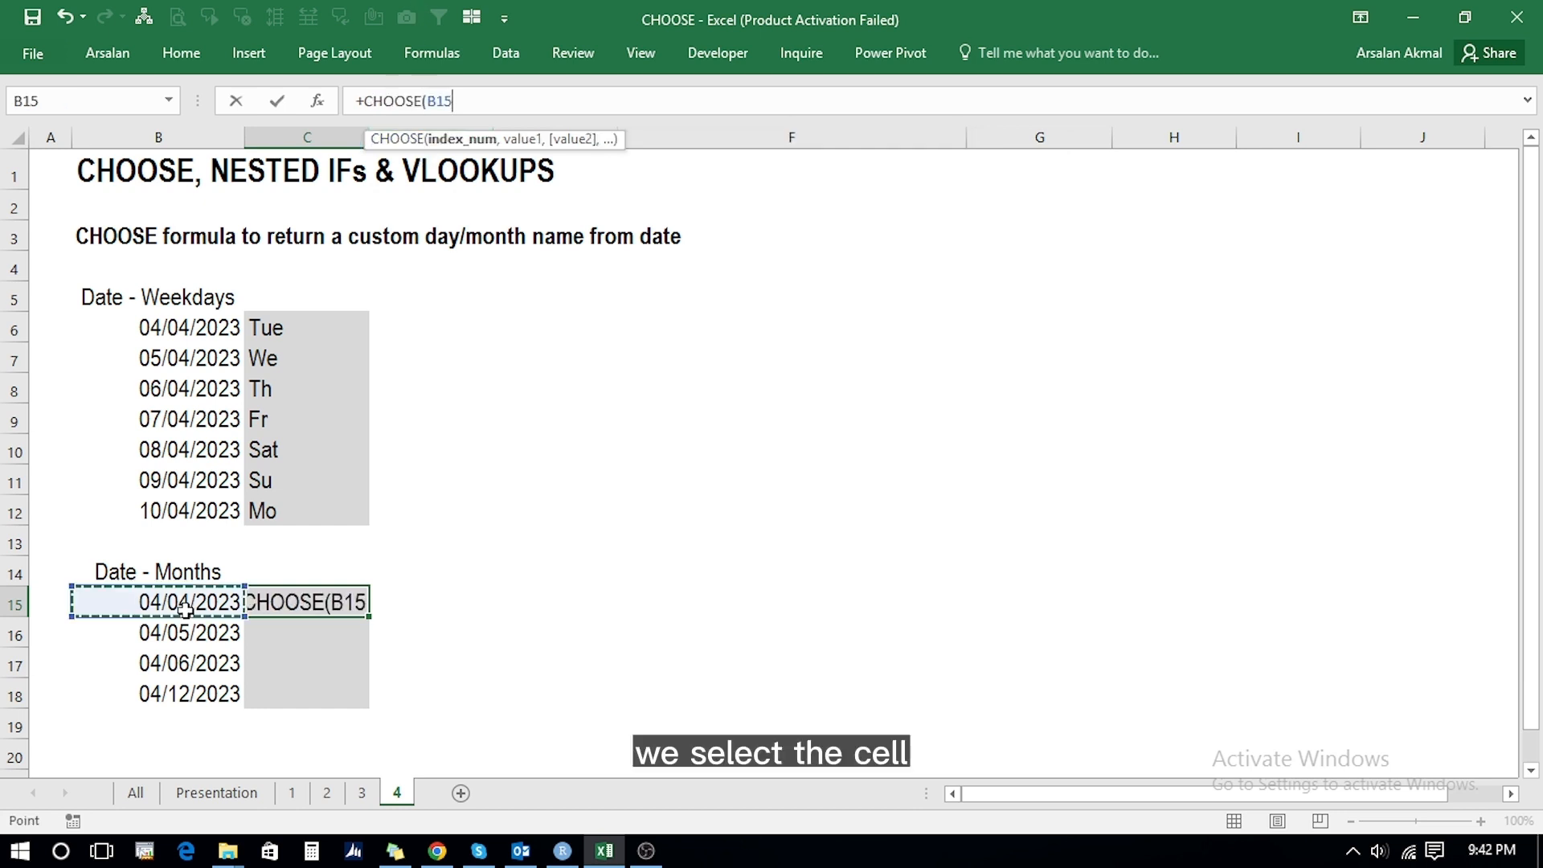
key("BackSpace")
key("BackSpace")
key("BackSpace")
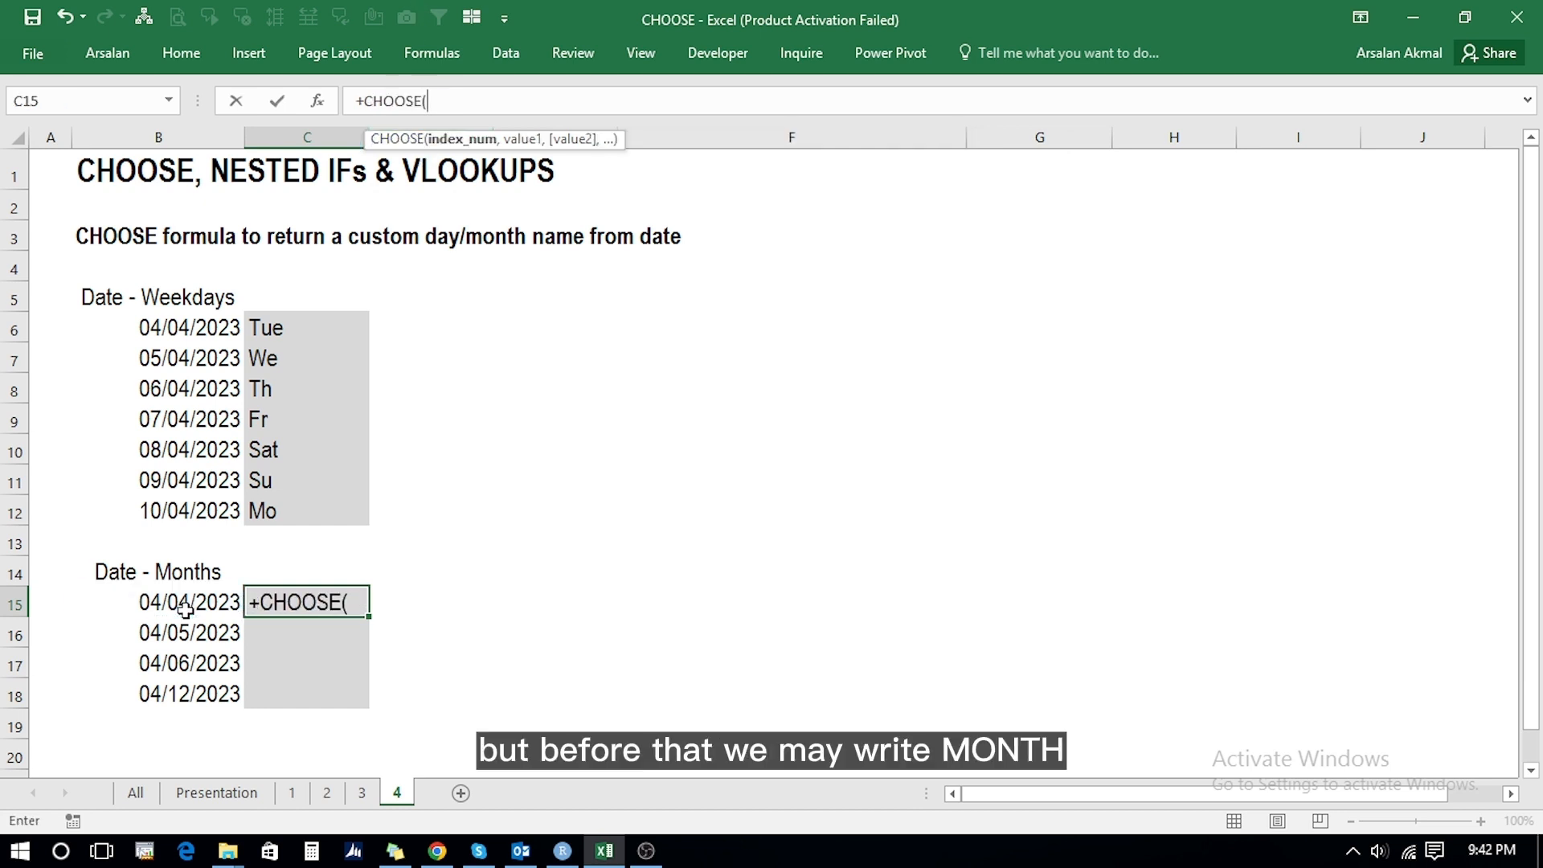
Step: Enter MONTH(B15) as the index number of the CHOOSE formula in C15
type("month")
key("Tab")
left_click(185, 605)
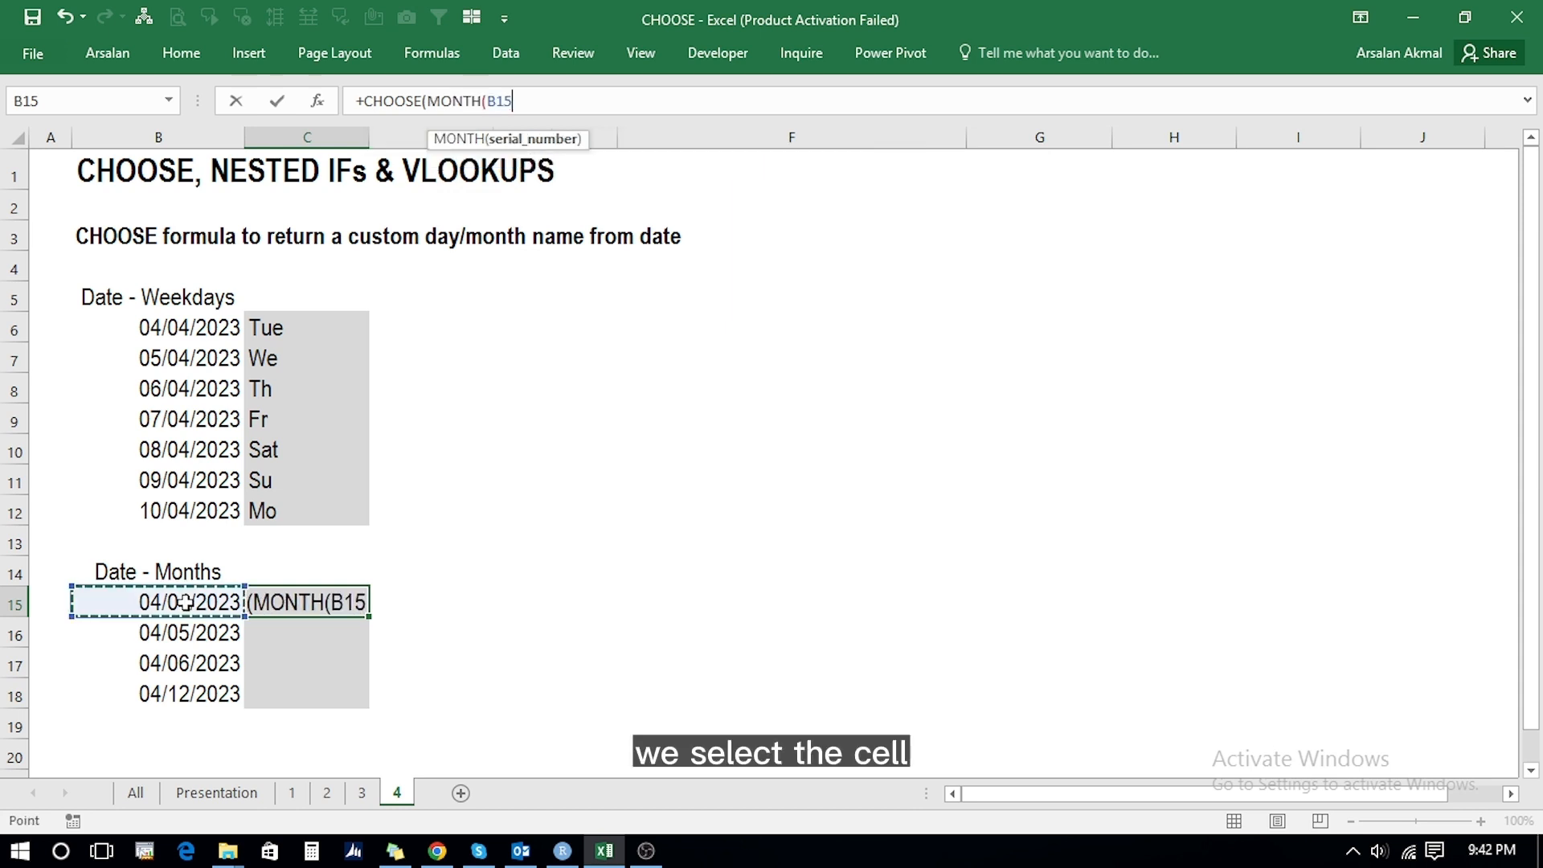
type("),")
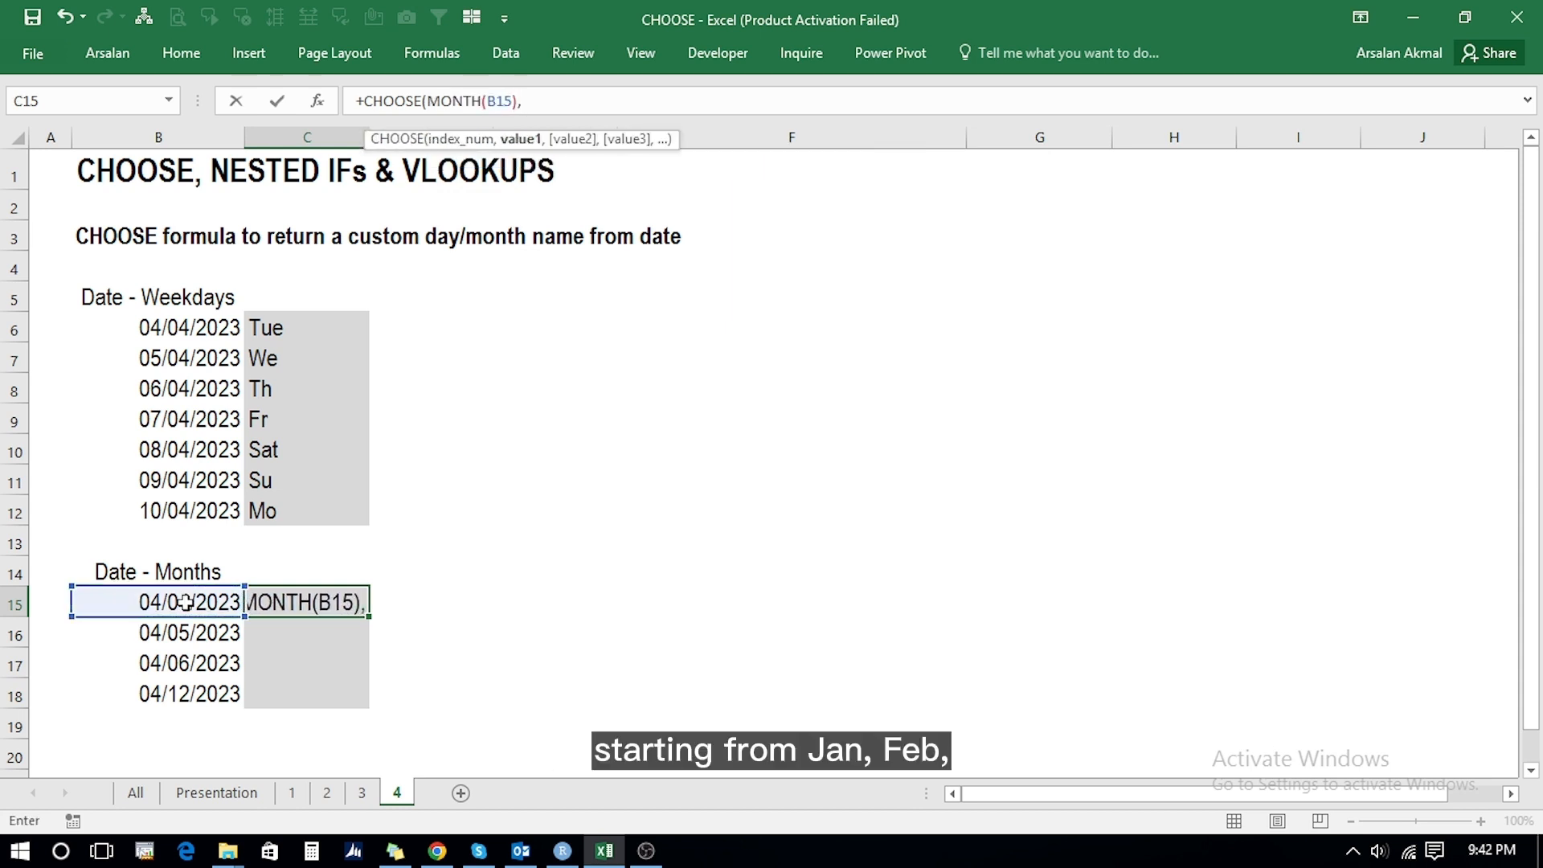
Step: Finish the C15 formula with the values "Jan", "Feb", "Mar", "Apr", "May", "June" and "Ju"
type("\"Jan\",\"F")
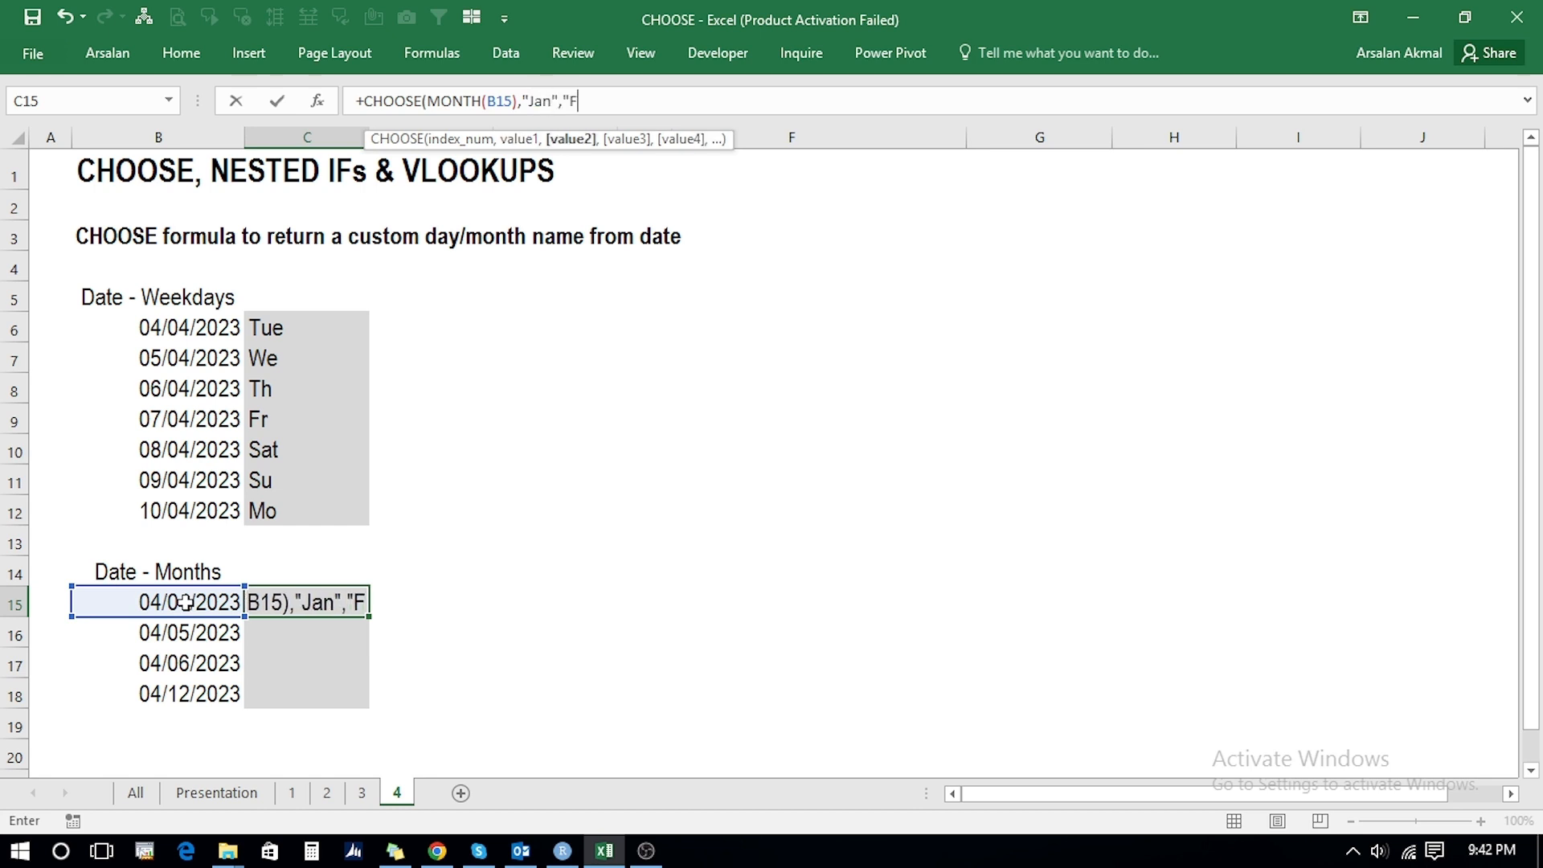
type("eb\",\"Mar\",\"Apr")
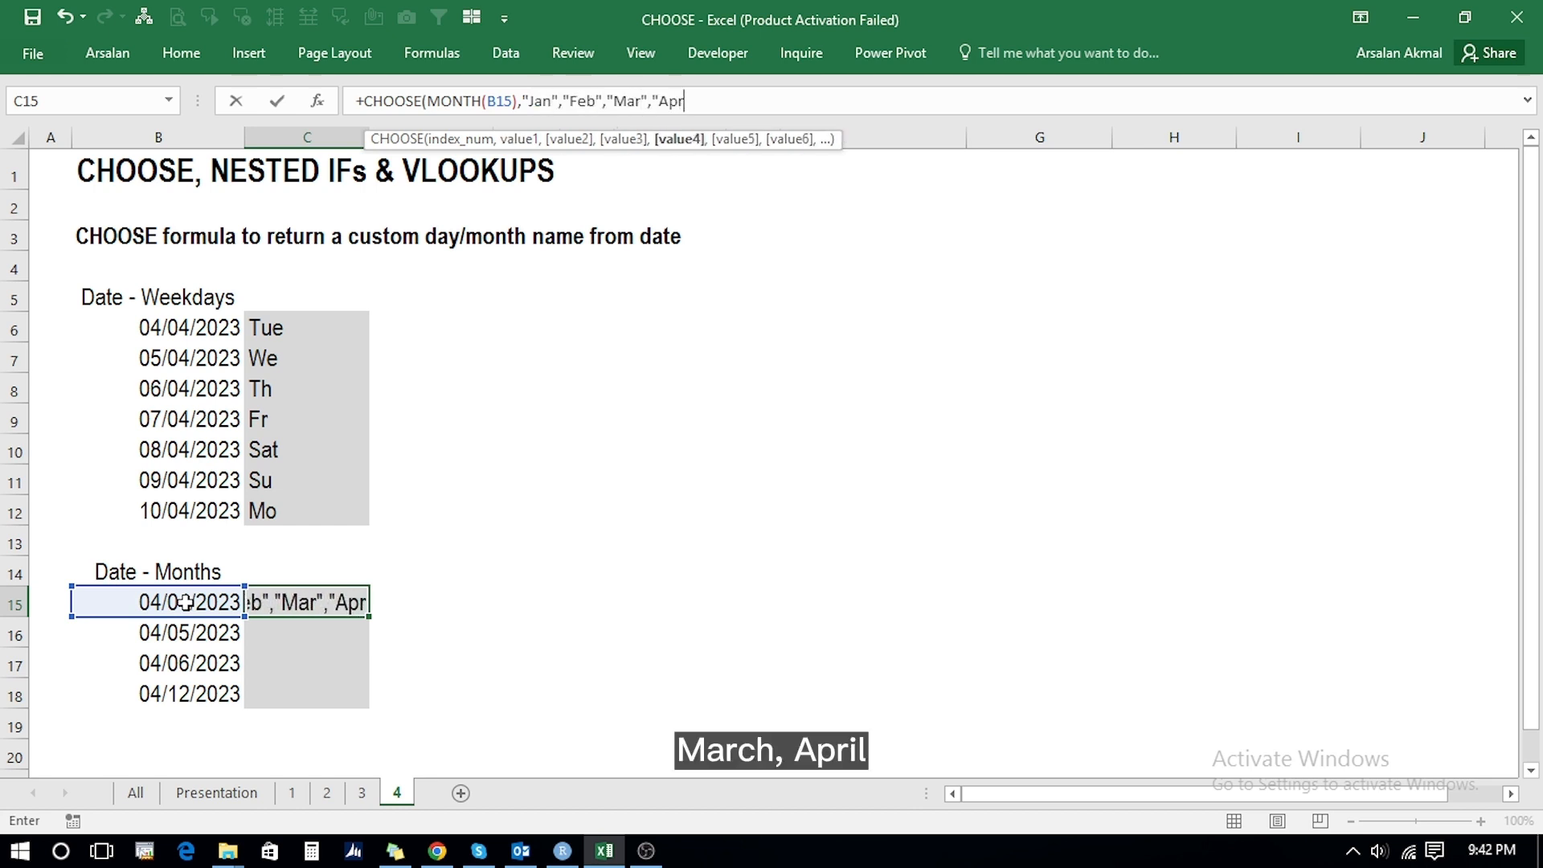
type("\",\"May\",\"June\"")
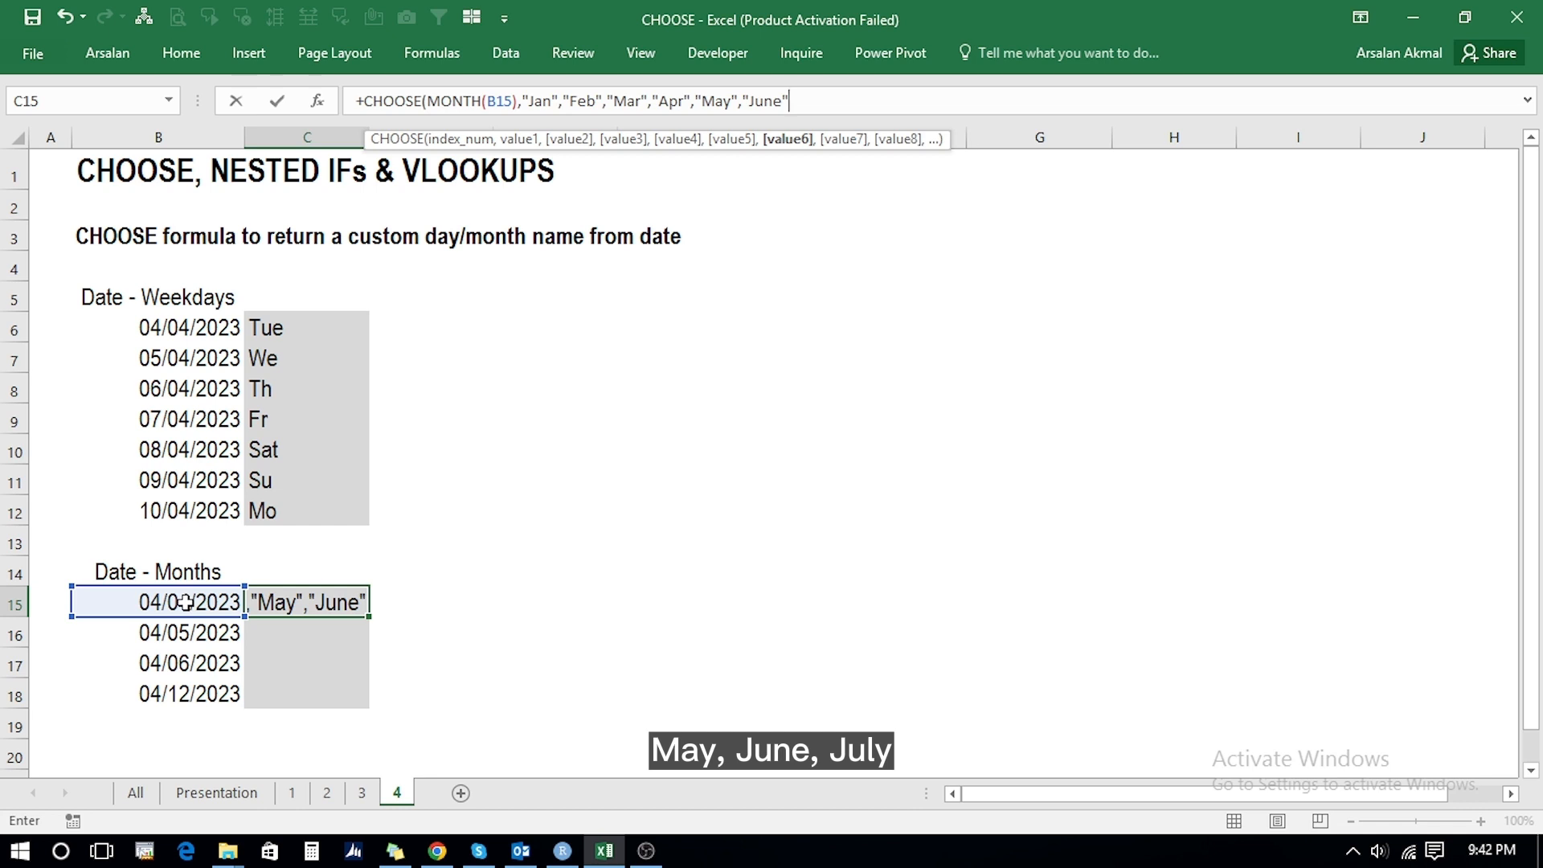
type(",\"Ju\")")
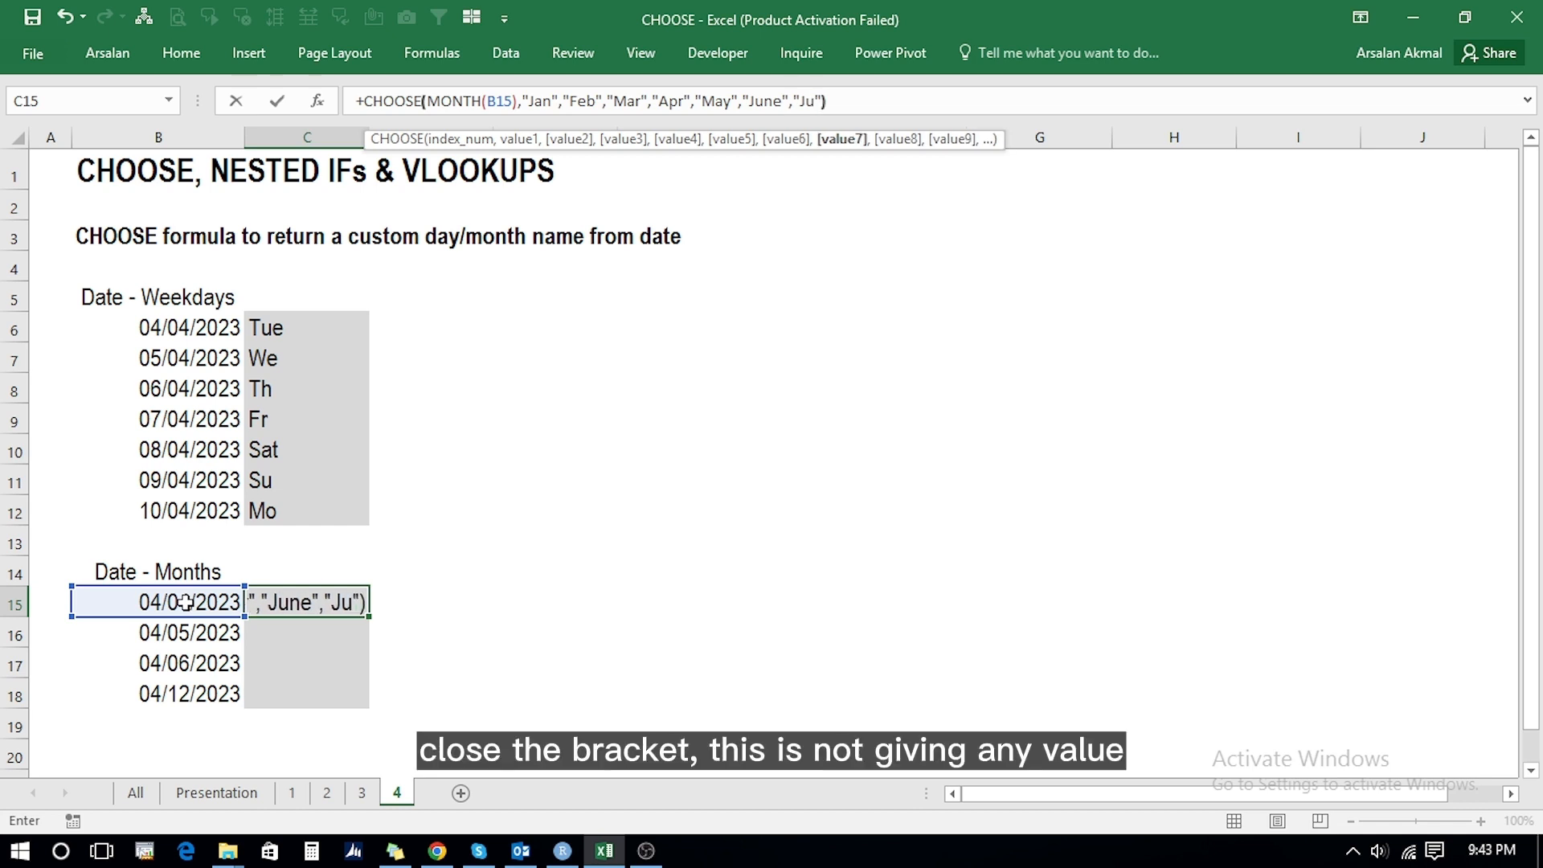
key("Return")
Step: Fill the month formula from C15 down into C16, C17 and C18
key("ctrl+d")
key("Down")
key("ctrl+d")
key("Down")
key("ctrl+d")
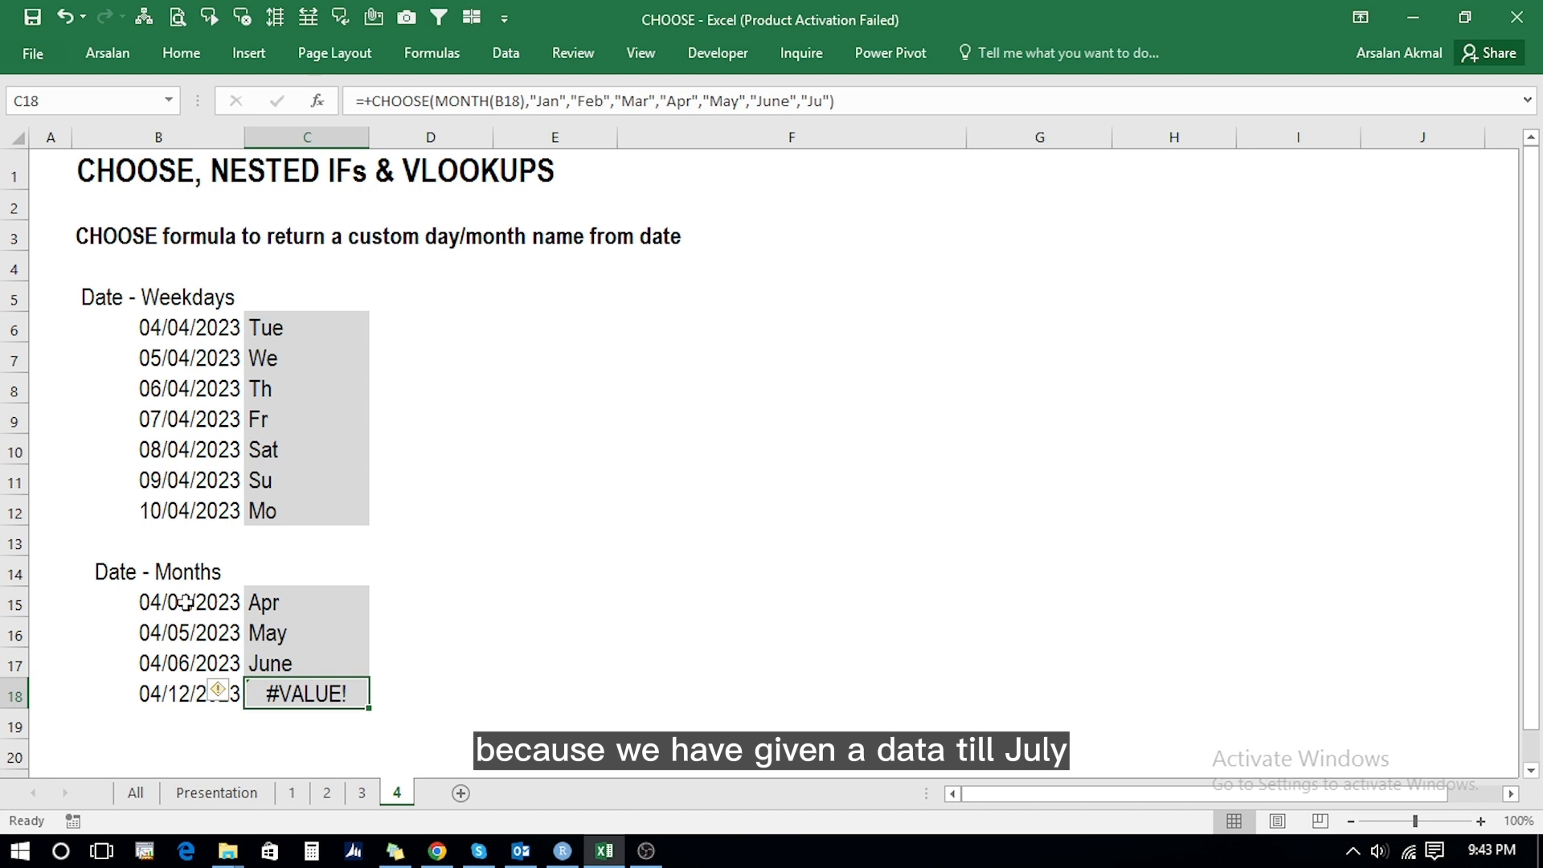
Step: Edit the C15 formula, correcting "Ju" to "Jul" and adding the values "Aug", "Sep", "Oct", "Nov" and "Dec"
key("Up")
key("Up")
key("Up")
key("Up")
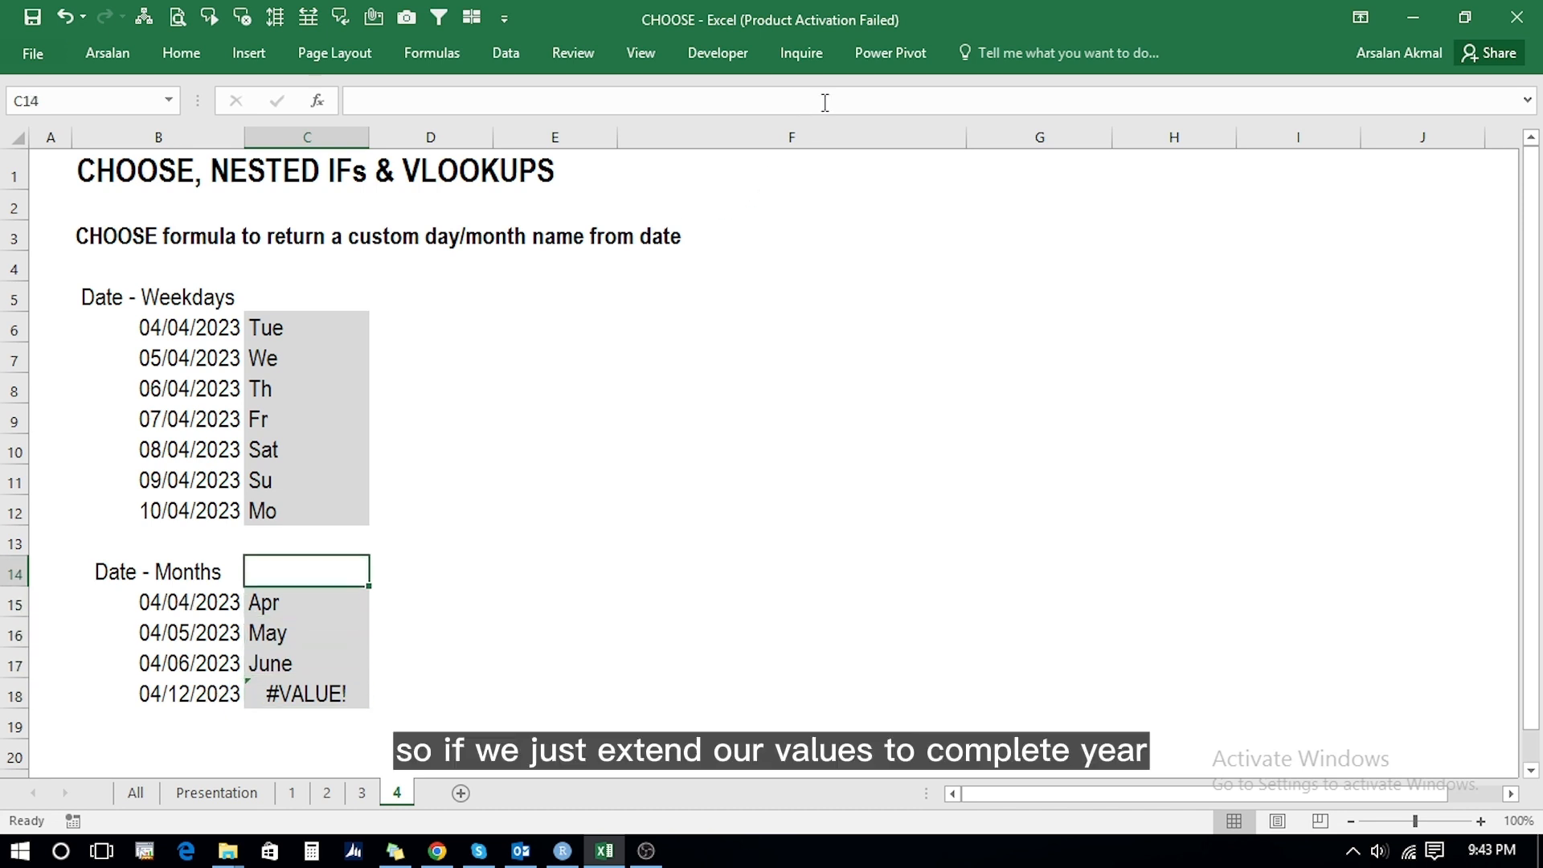
key("Down")
left_click(807, 107)
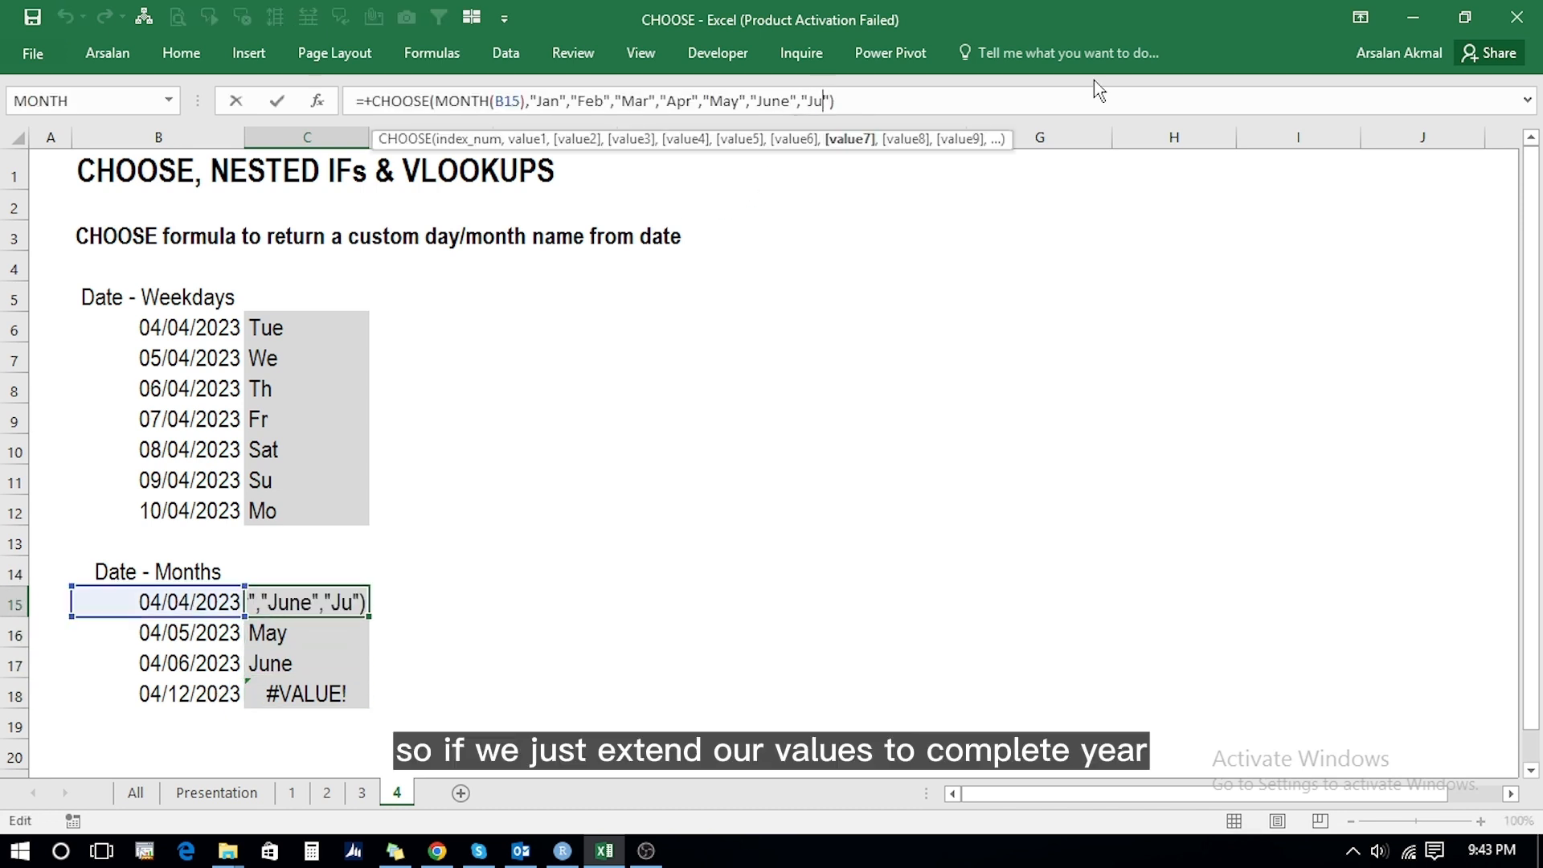
type("l\",\"Aug\"")
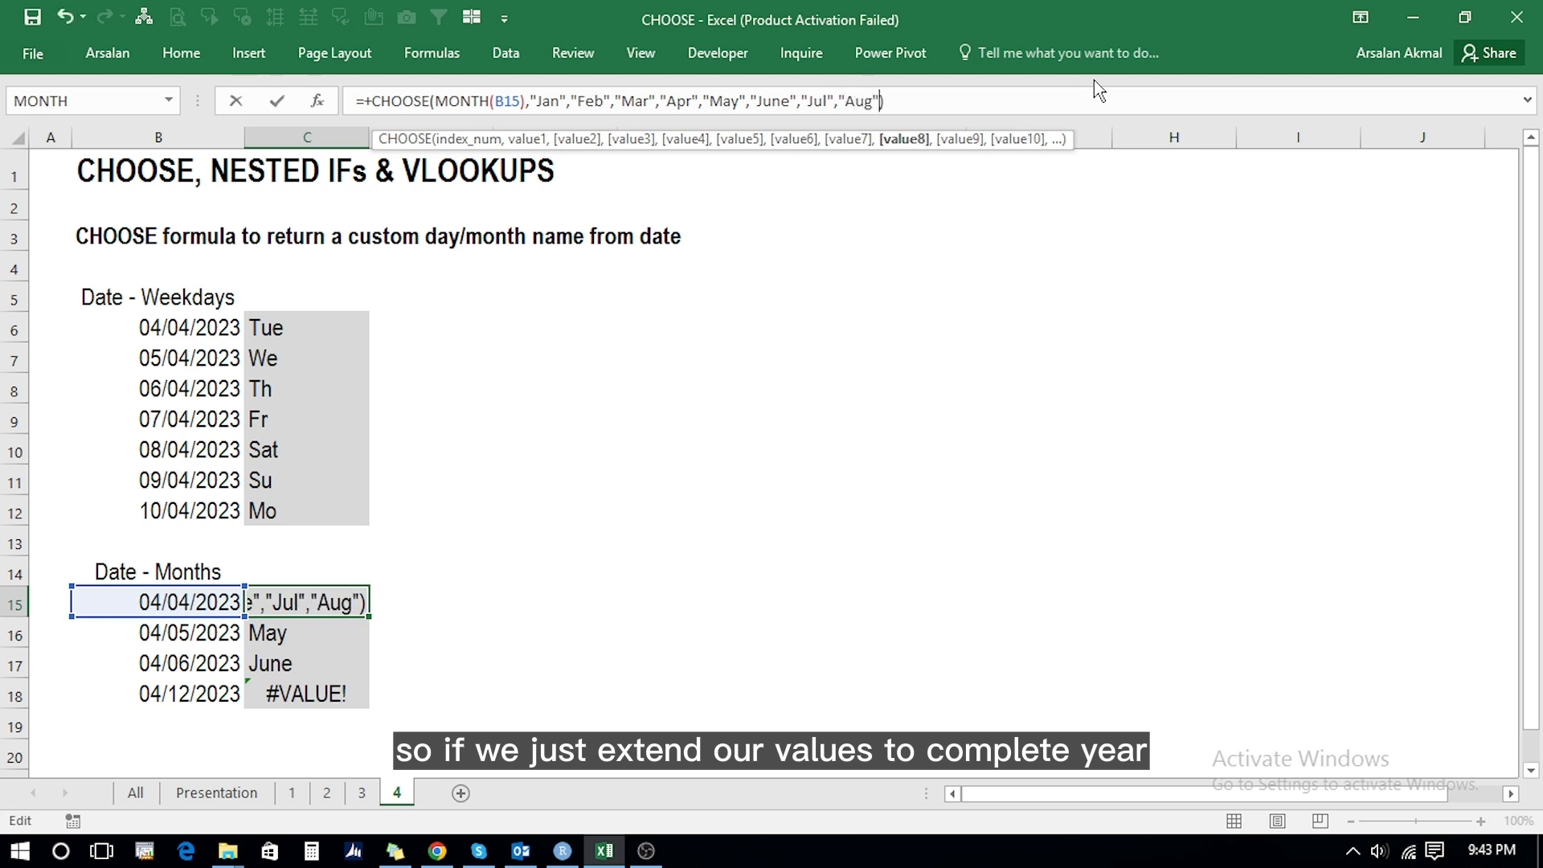
type(",\"Sep\",\"Oct\",\"Nov\",\"Dec\"")
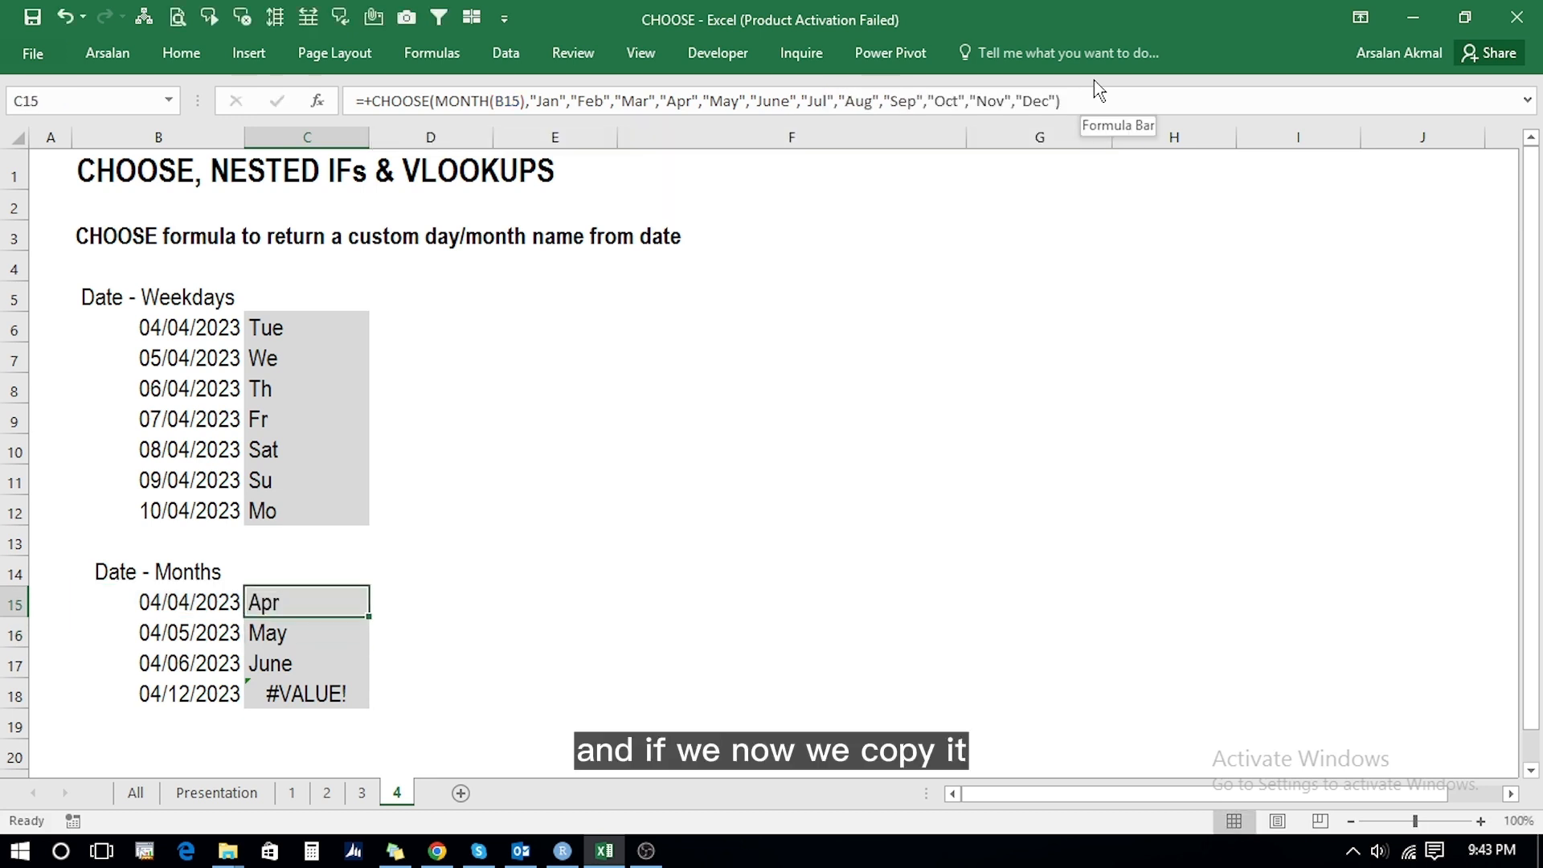
Step: Copy the extended month formula from C15 over the cells down to C18
key("ctrl+c")
key("shift+Down")
key("shift+Down")
key("shift+Down")
key("ctrl+v")
key("Escape")
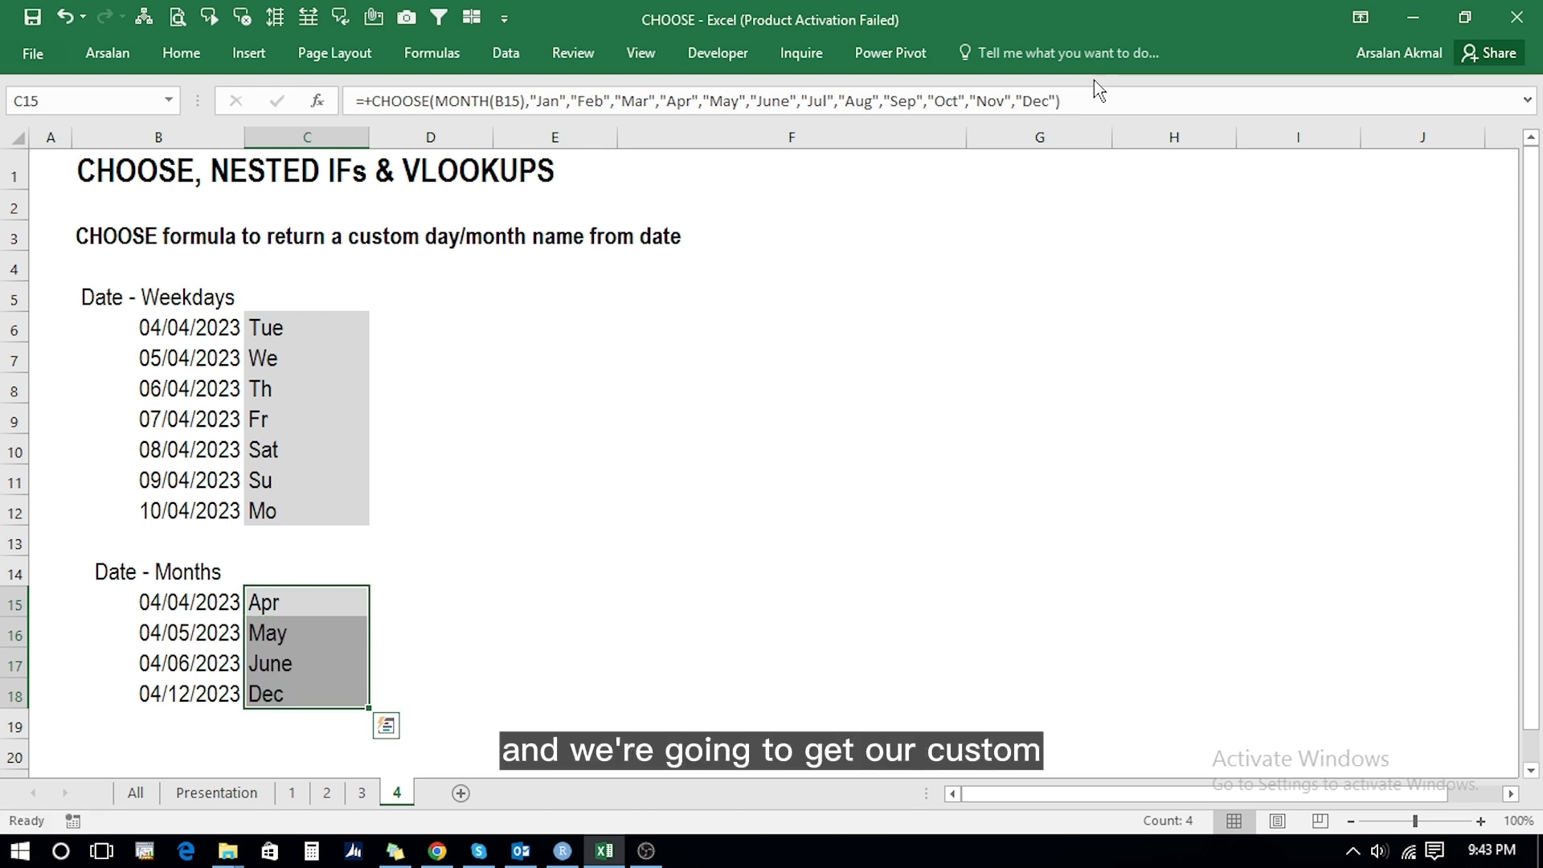